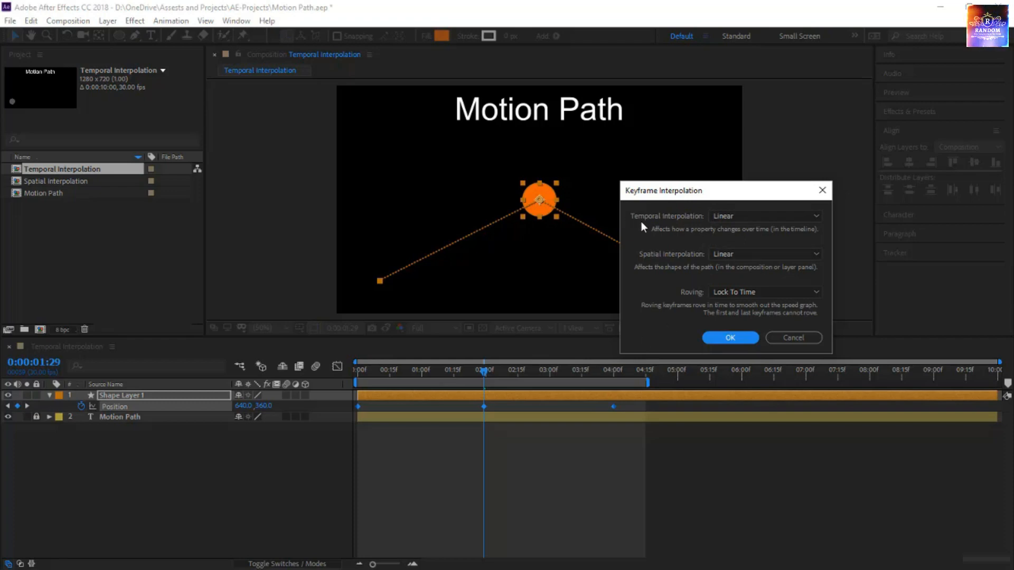
click(722, 219)
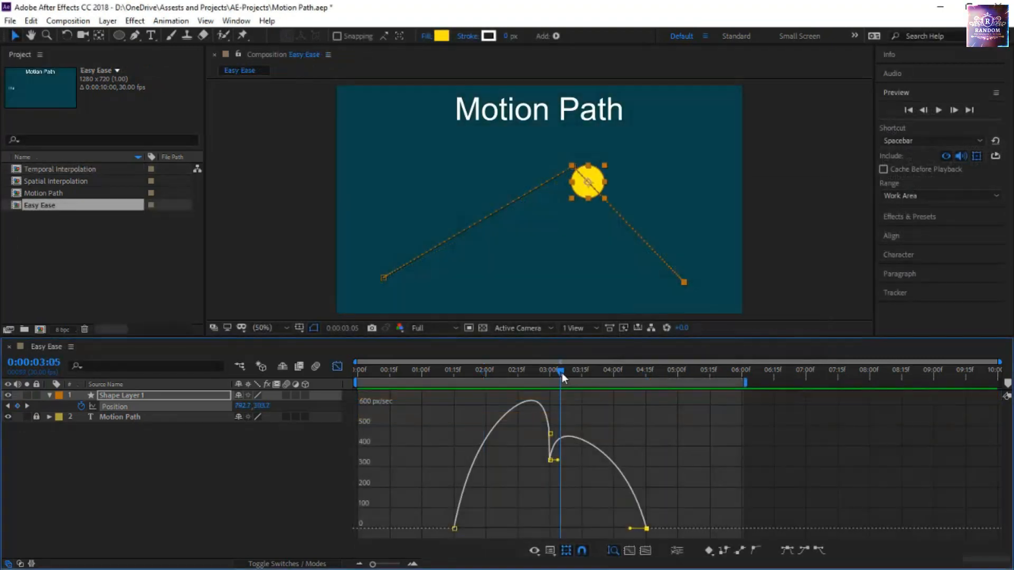
drag(561, 373, 426, 401)
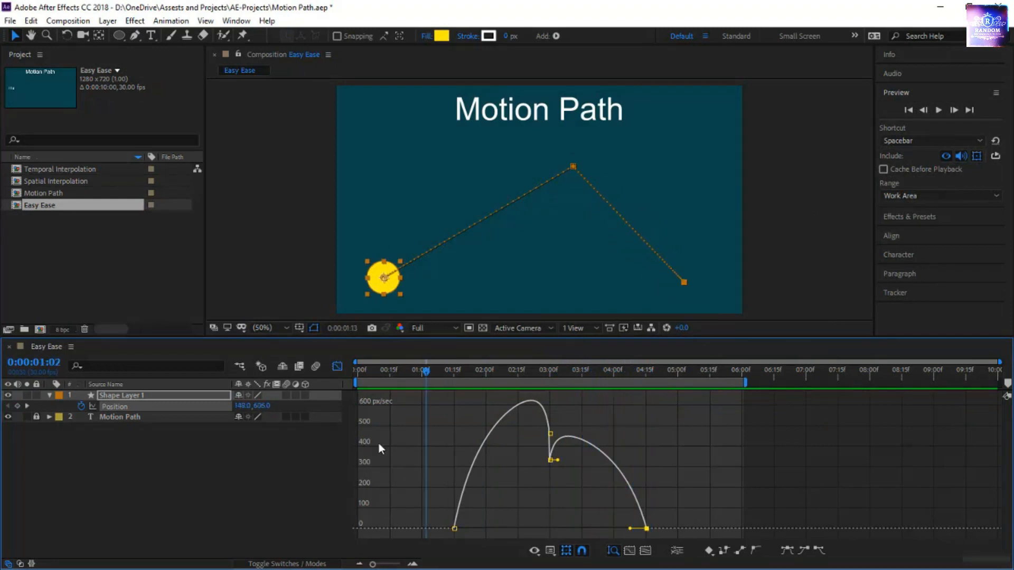
drag(379, 446, 389, 450)
key(space)
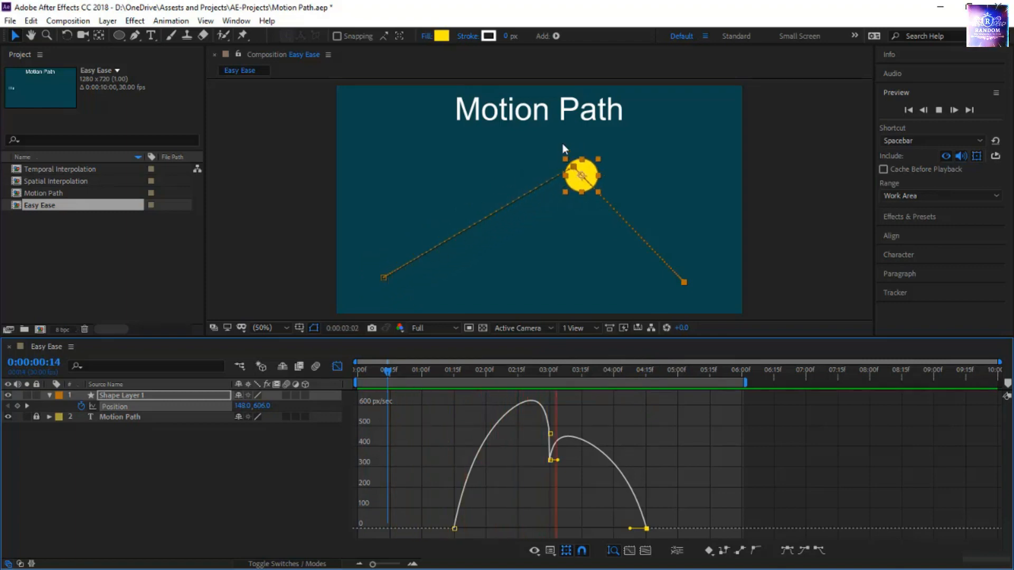
mouse_move(428, 433)
mouse_down()
mouse_move(418, 476)
mouse_move(423, 445)
mouse_up()
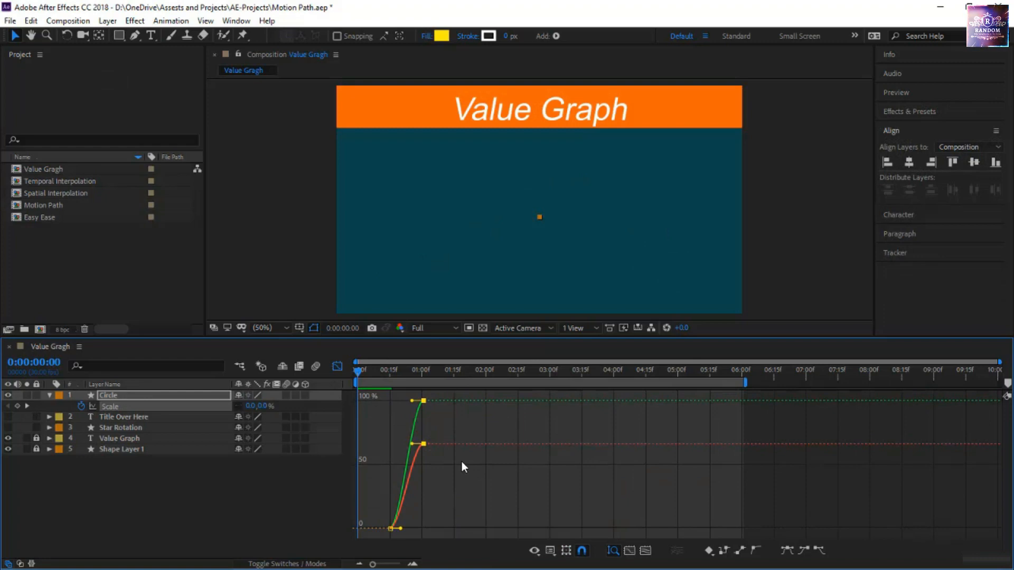
key(ctrl+z)
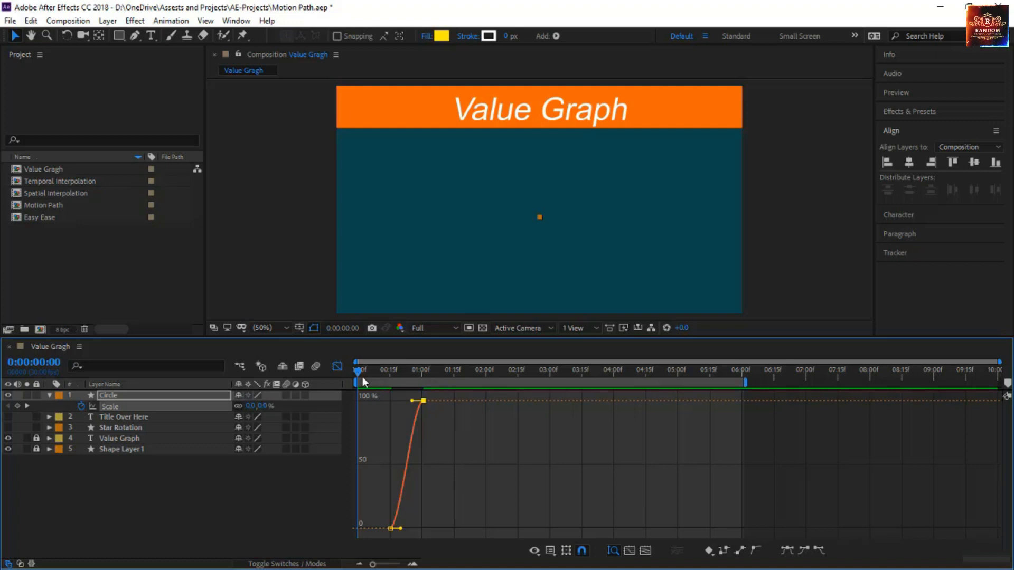
click(413, 564)
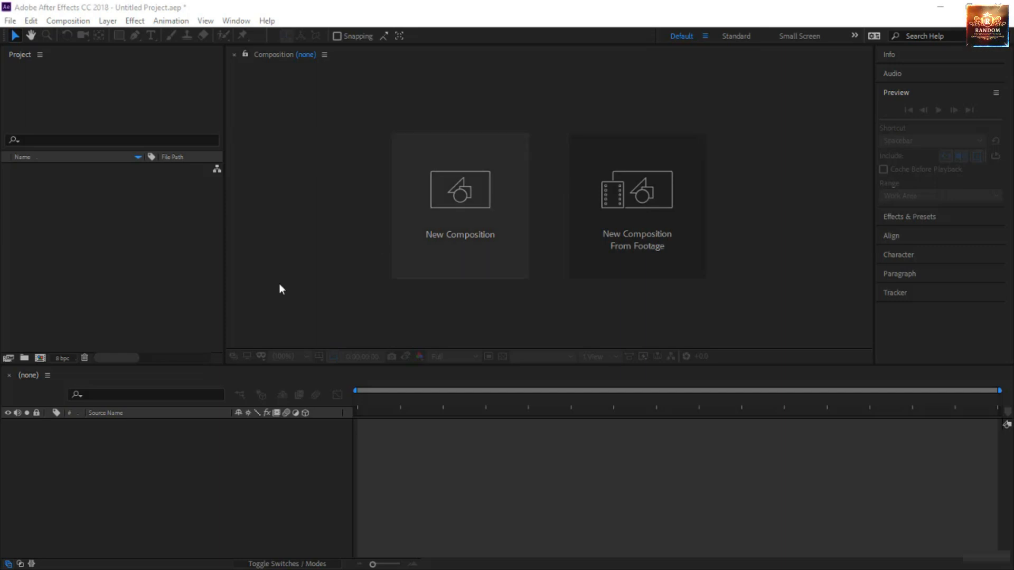
Create a new 1280 x 720 px composition named Comp 1 at 30 frames per second with a 10-second duration
click(458, 233)
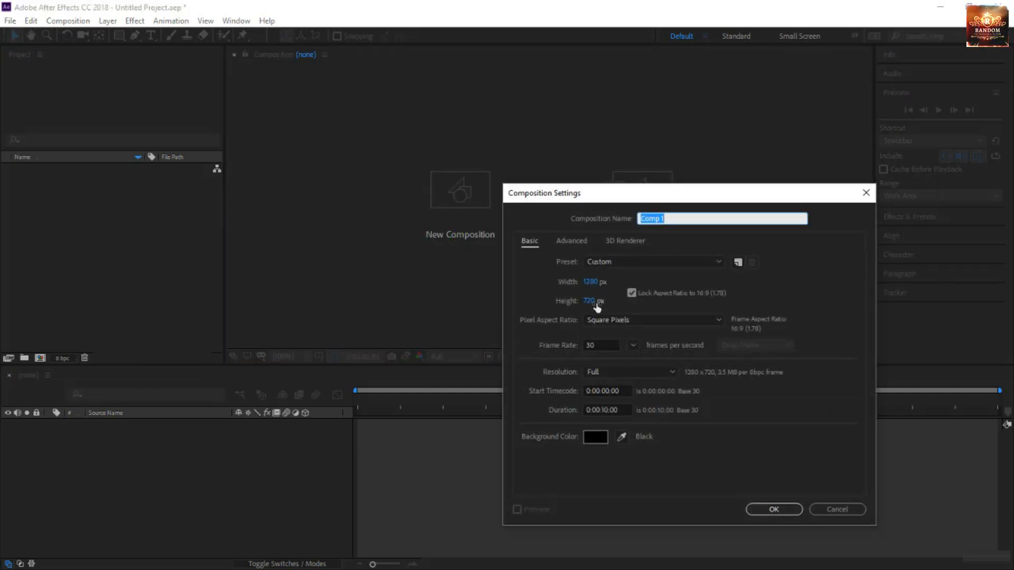
click(598, 343)
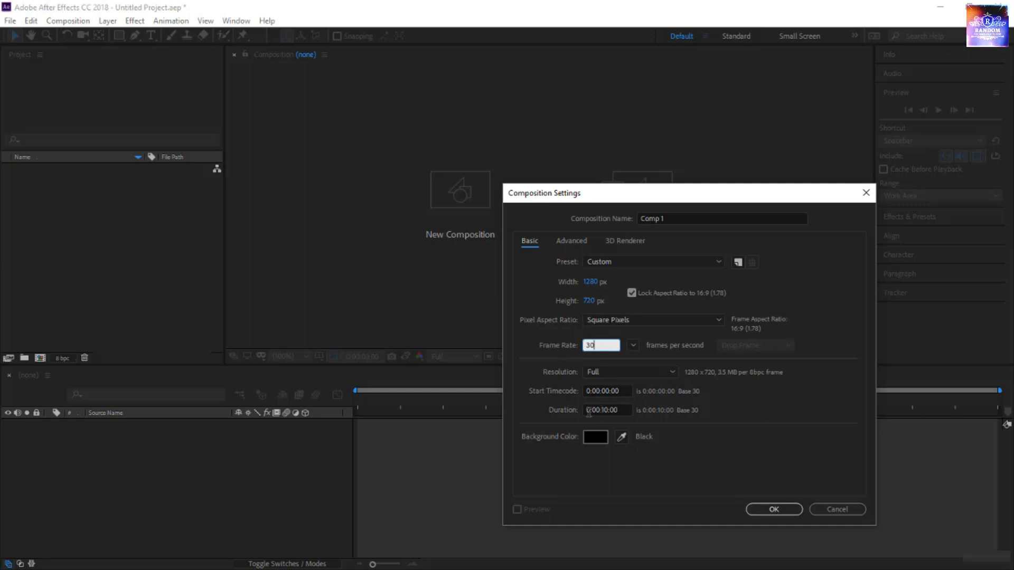
click(788, 510)
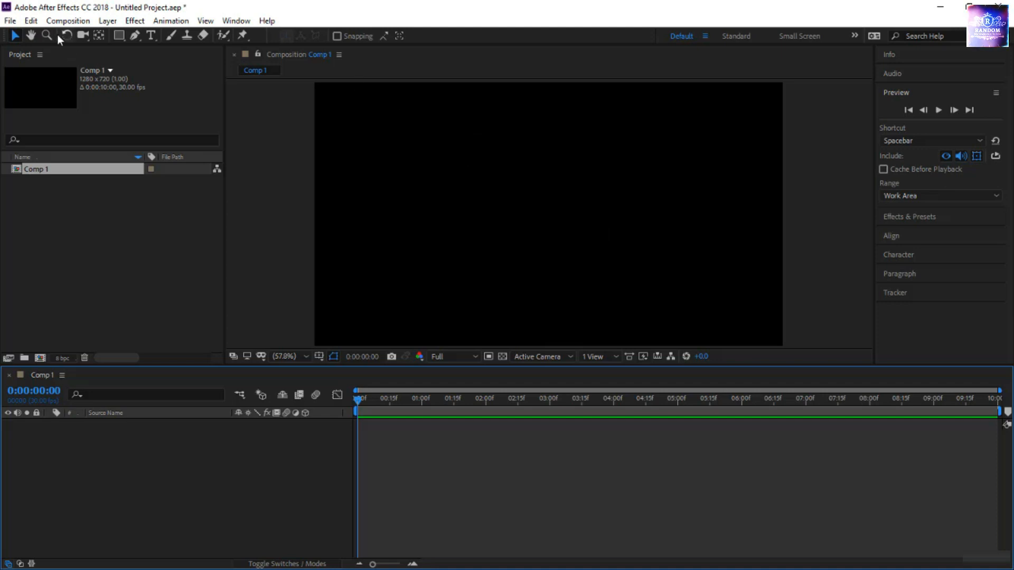
Make sure Default Spatial Interpolation to Linear is enabled in the General preferences and that mask and shape path visibility is on
click(32, 22)
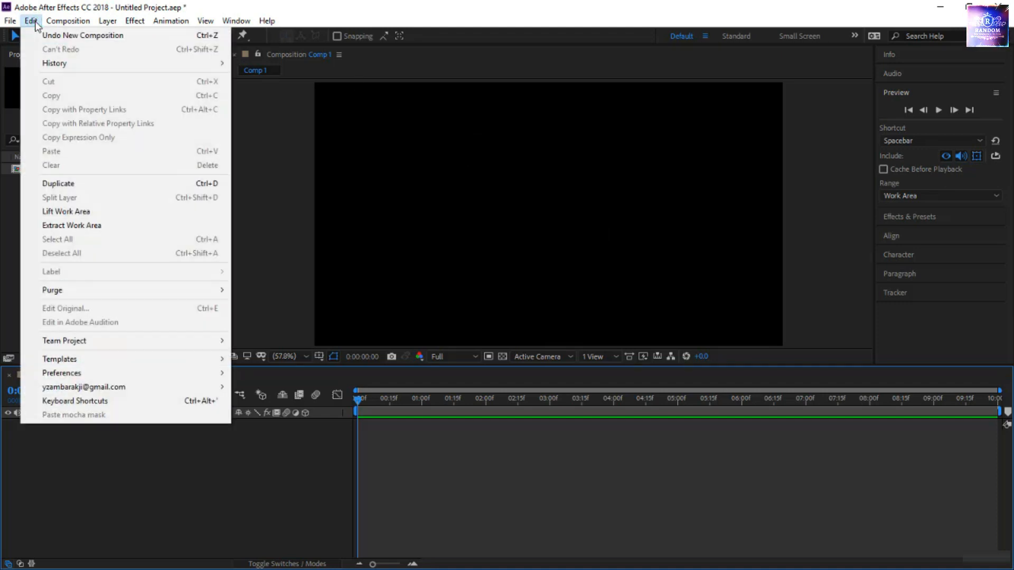
mouse_move(65, 379)
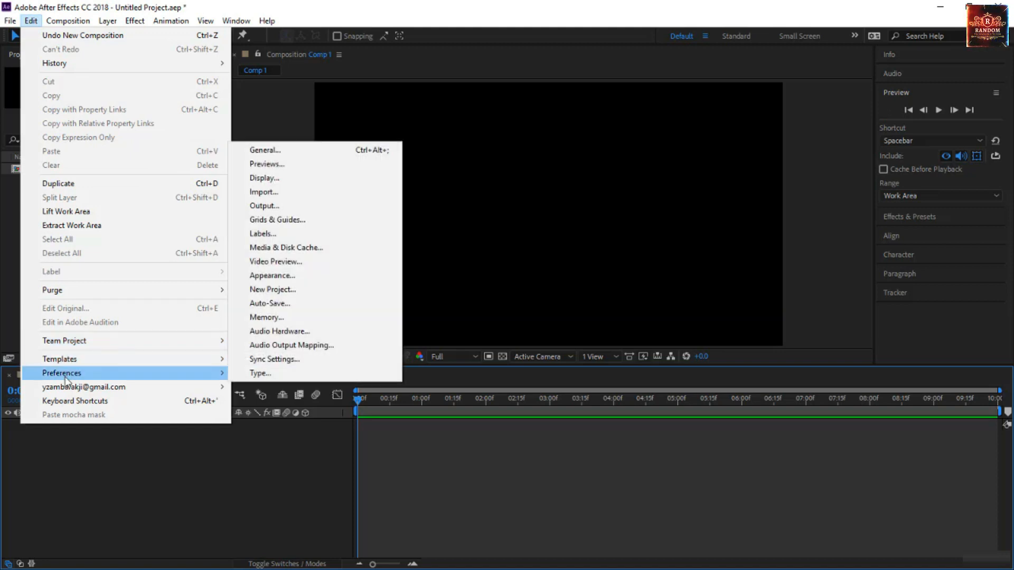
click(304, 149)
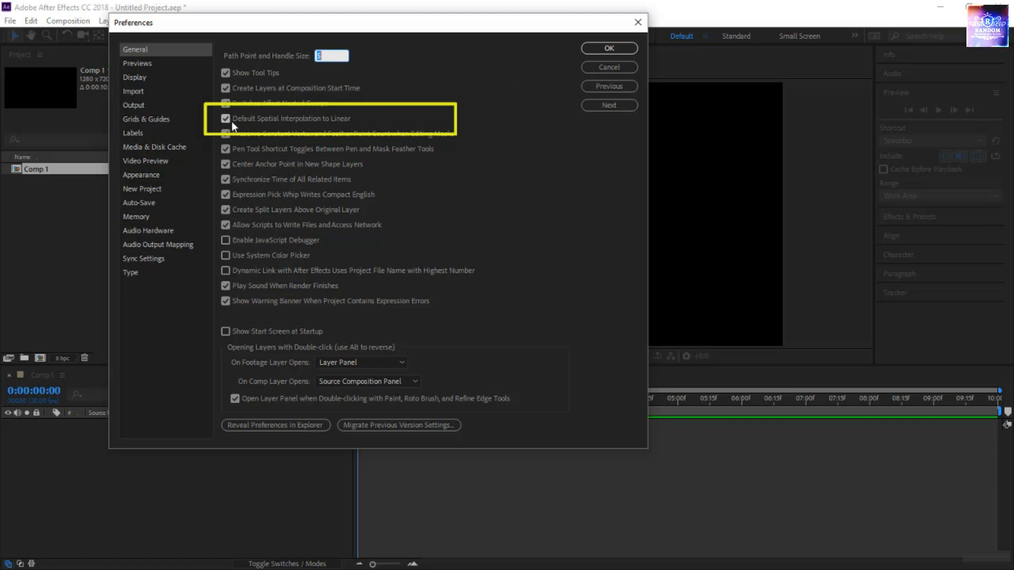
click(609, 48)
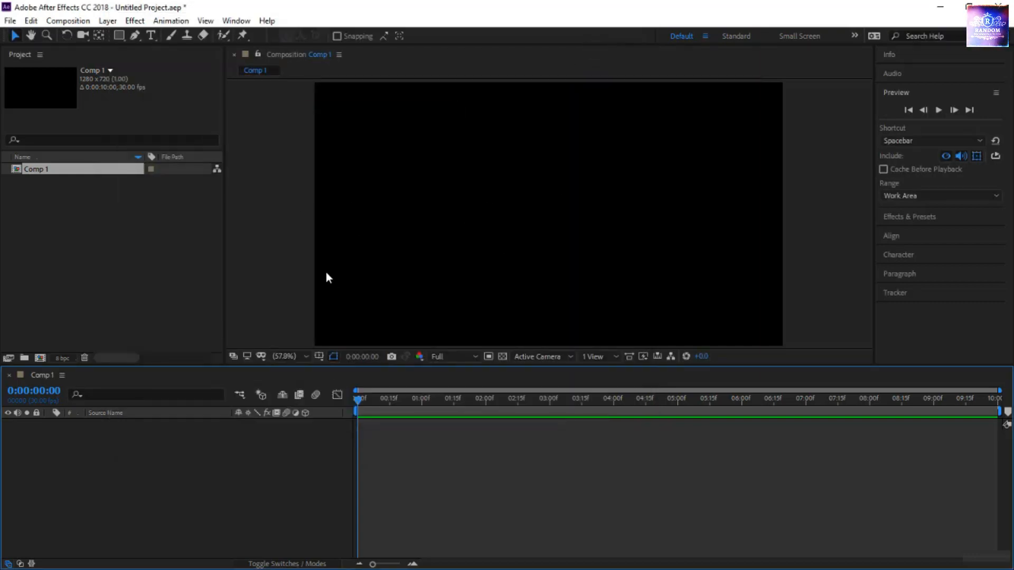
click(334, 357)
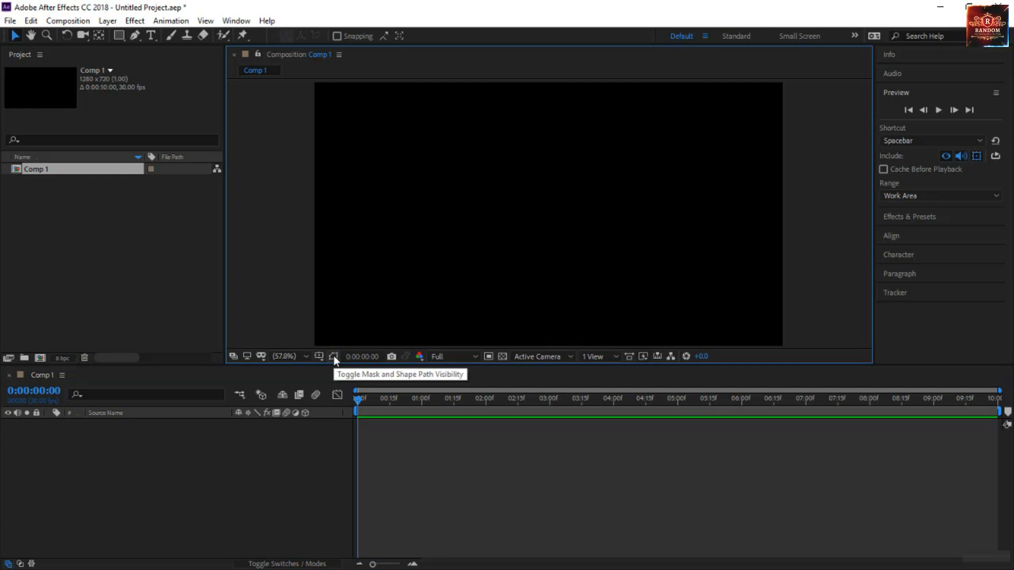
click(333, 357)
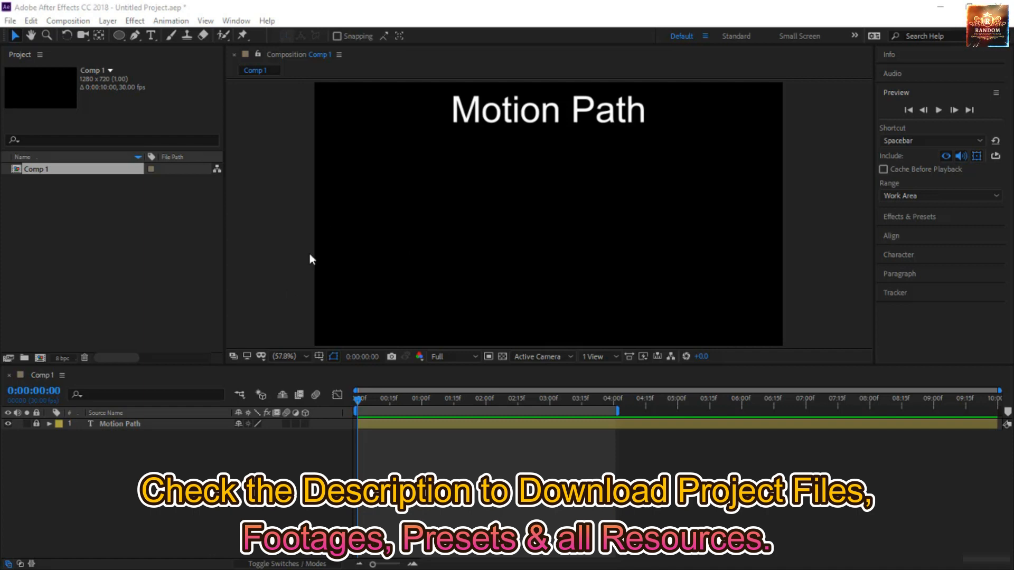
Draw a small circle in the composition's lower-left corner at about (136, 612) and centre its anchor point on it
click(119, 39)
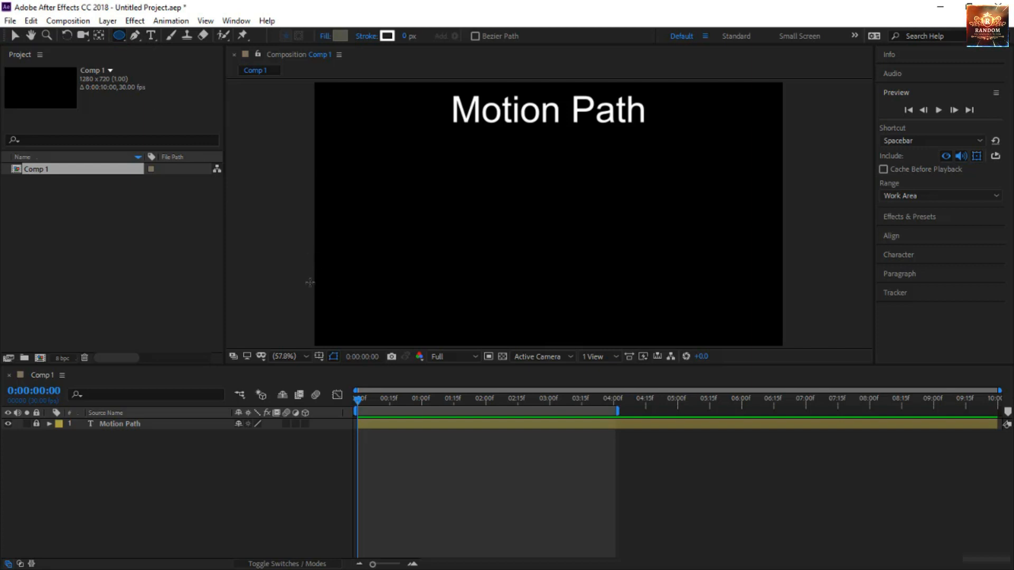
drag(344, 287, 384, 326)
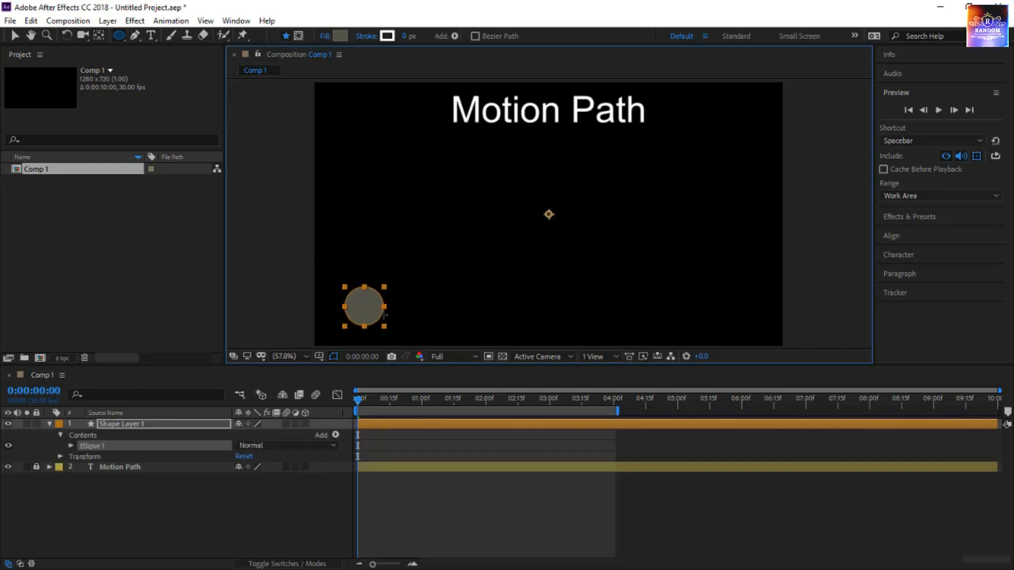
key(ctrl+alt+Home)
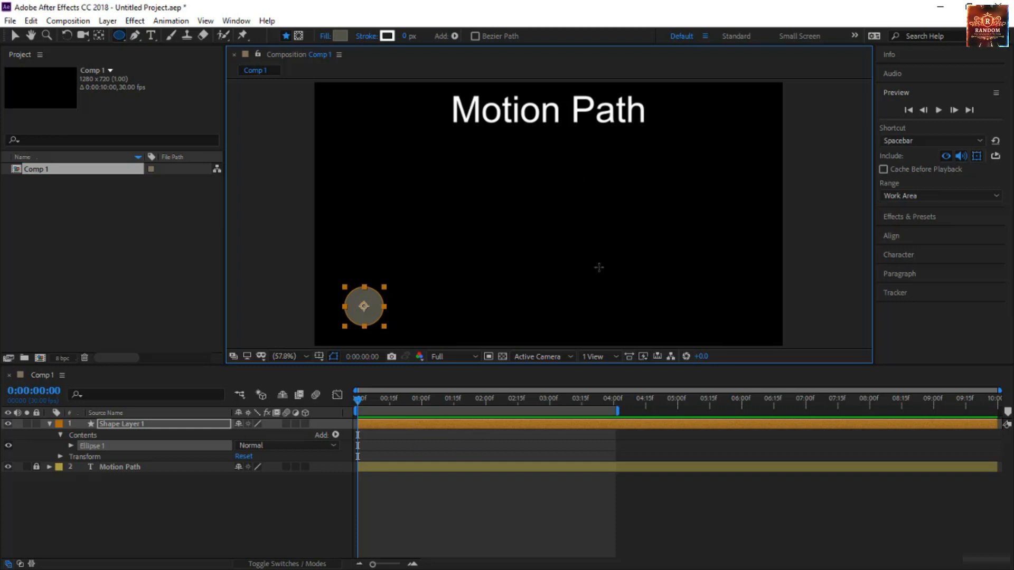
Add a Position keyframe to the circle's shape layer at 0:00:00:00
click(160, 423)
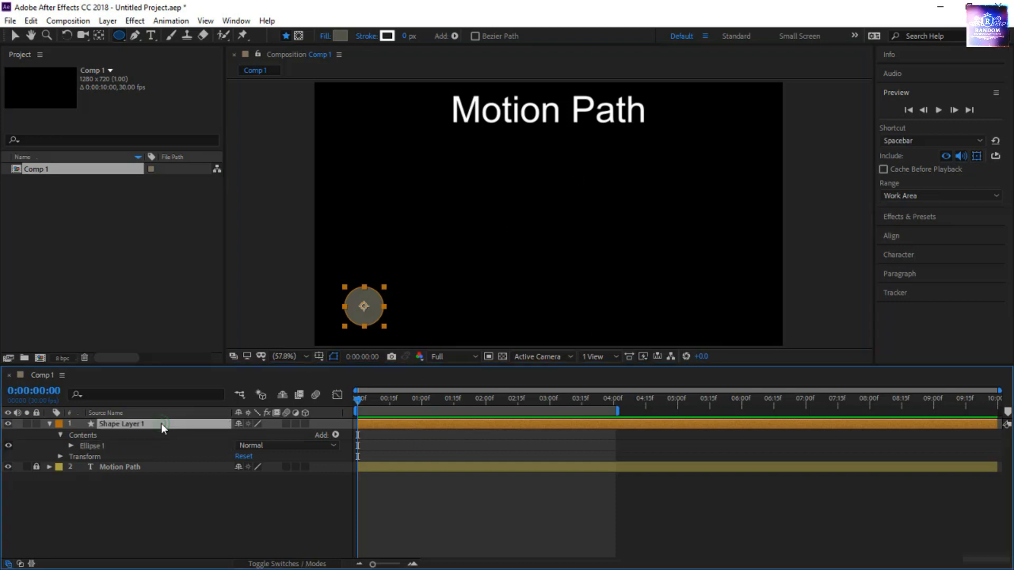
key(p)
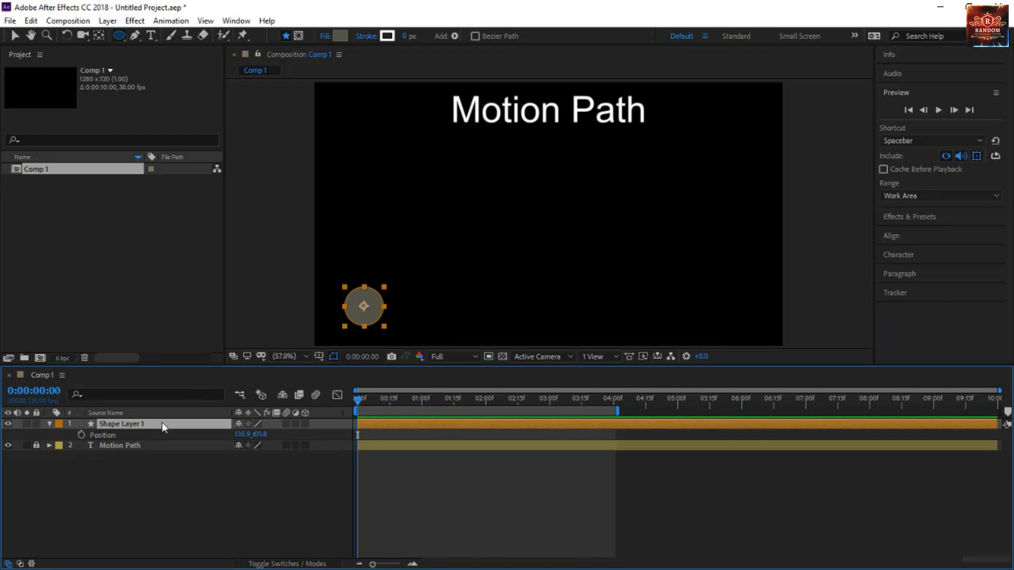
click(80, 435)
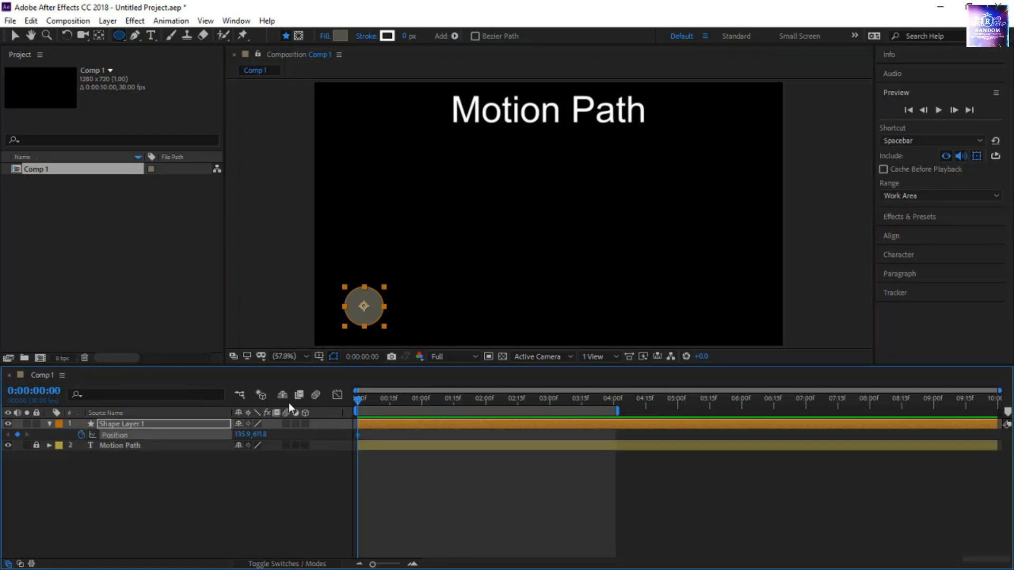
At 0:00:01:00, move the circle up beneath the title to about (577, 210), adding a second Position keyframe
key(v)
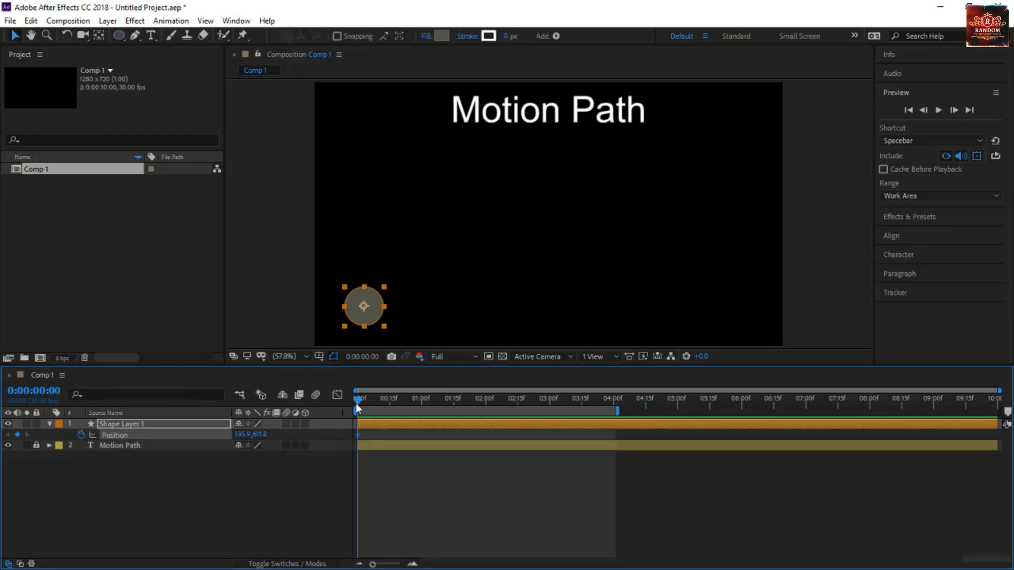
drag(358, 399, 423, 418)
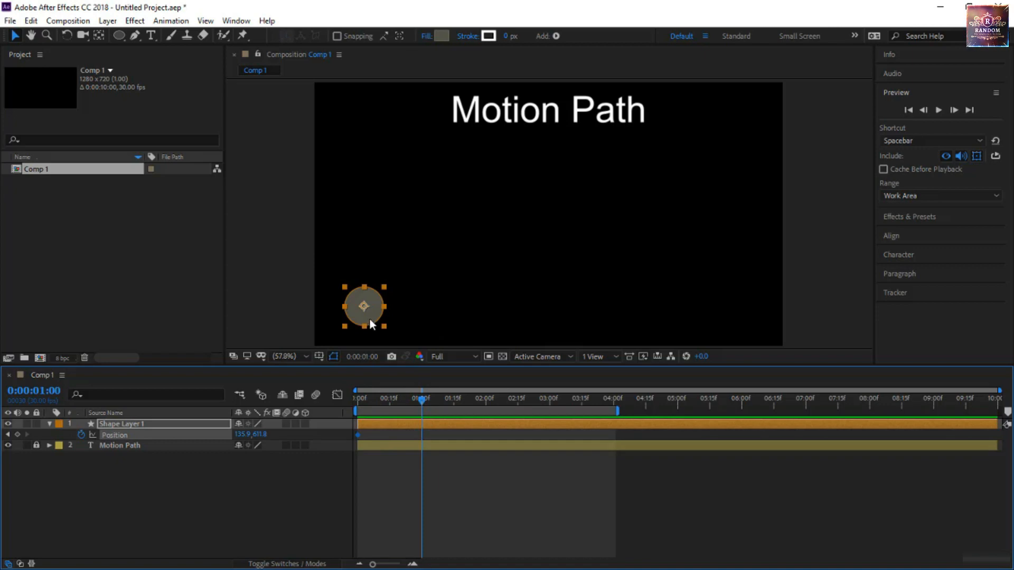
drag(370, 318, 531, 171)
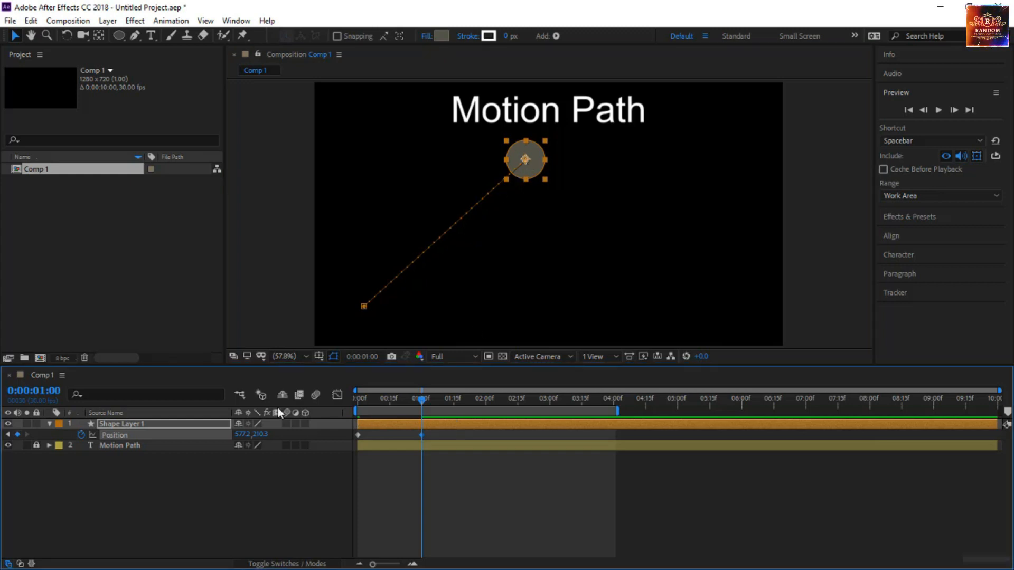
At 0:00:02:00, move the circle straight down to about (574, 600) to add a third Position keyframe
click(41, 392)
text(200)
key(Return)
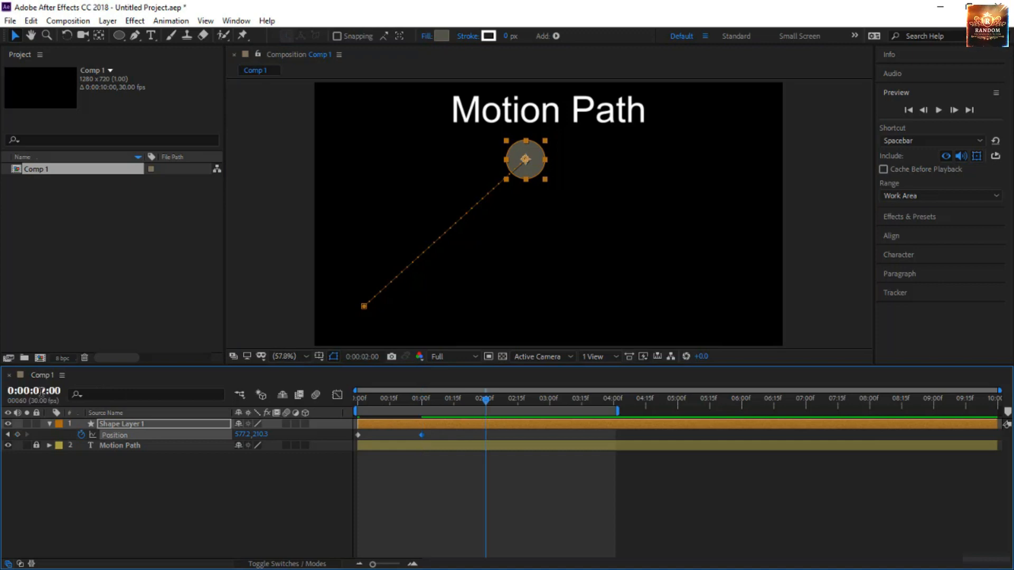
drag(535, 166, 537, 313)
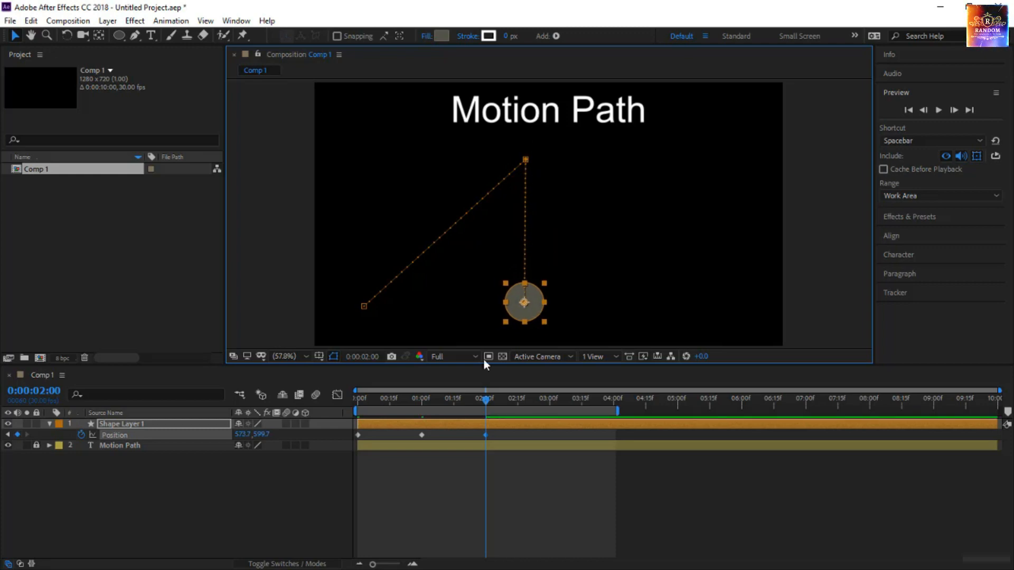
At 0:00:03:00, move the circle to the upper right at about (970, 219) to add a fourth Position keyframe
click(37, 391)
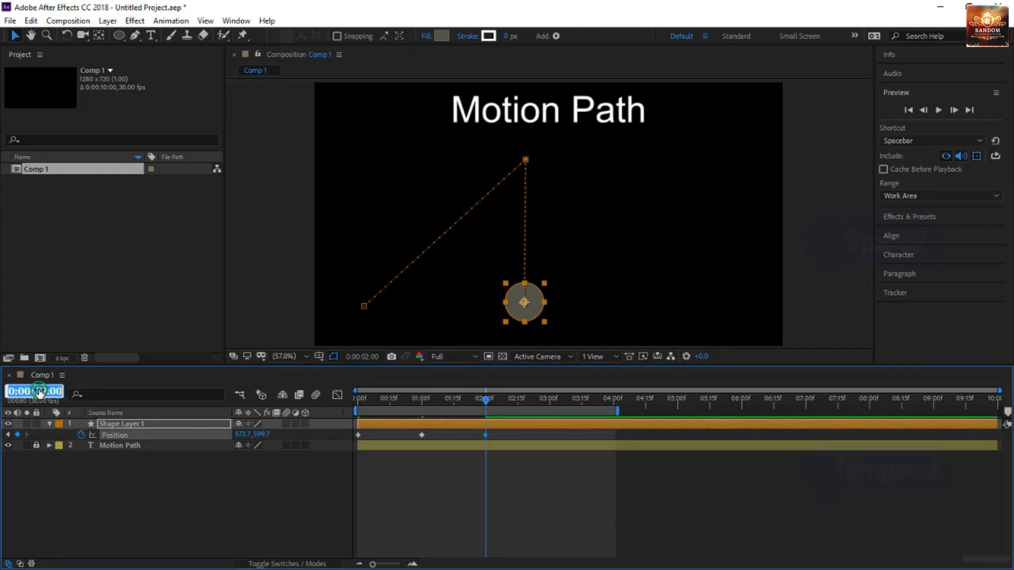
text(3:00)
key(Return)
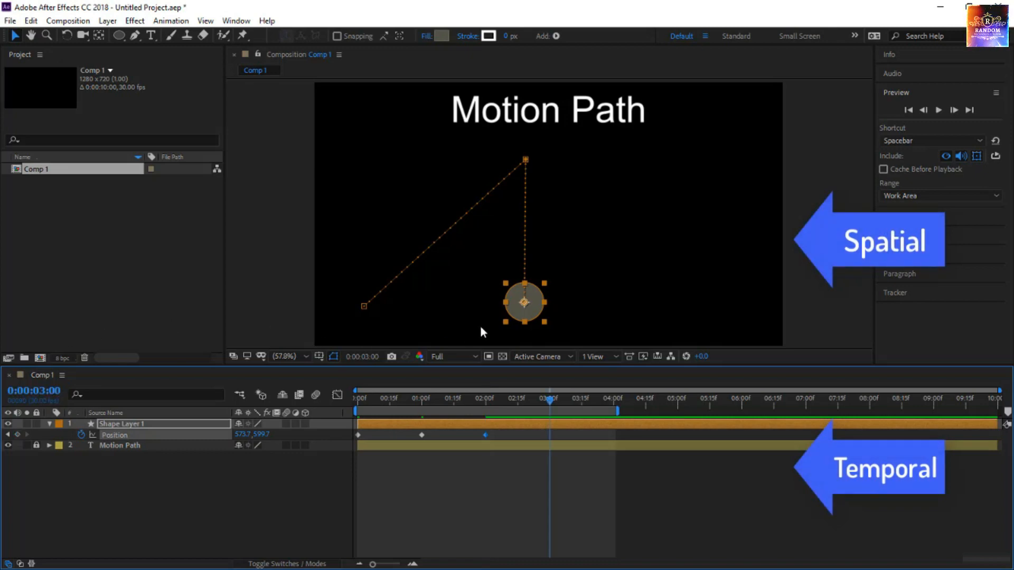
drag(522, 307, 612, 216)
drag(668, 173, 668, 170)
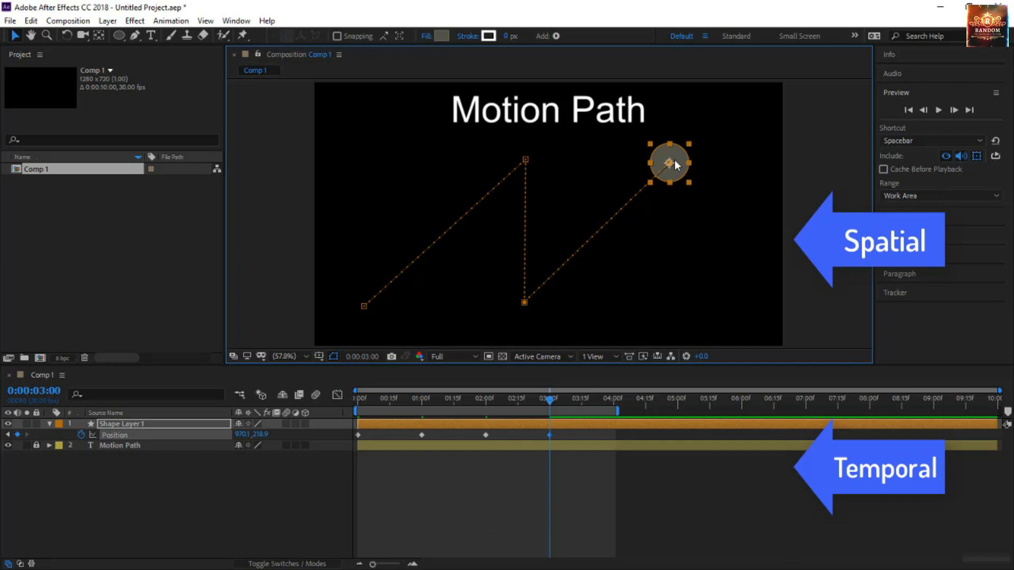
At 0:00:04:00, move the circle to the lower-right corner at about (1129, 598) to add a fifth Position keyframe
click(34, 390)
text(400)
key(Return)
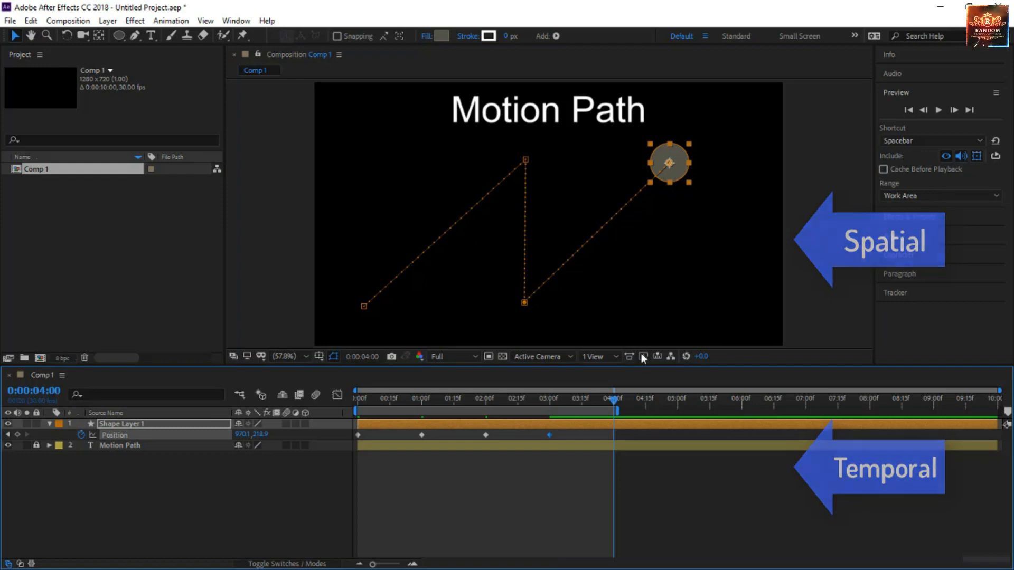
drag(677, 168, 739, 319)
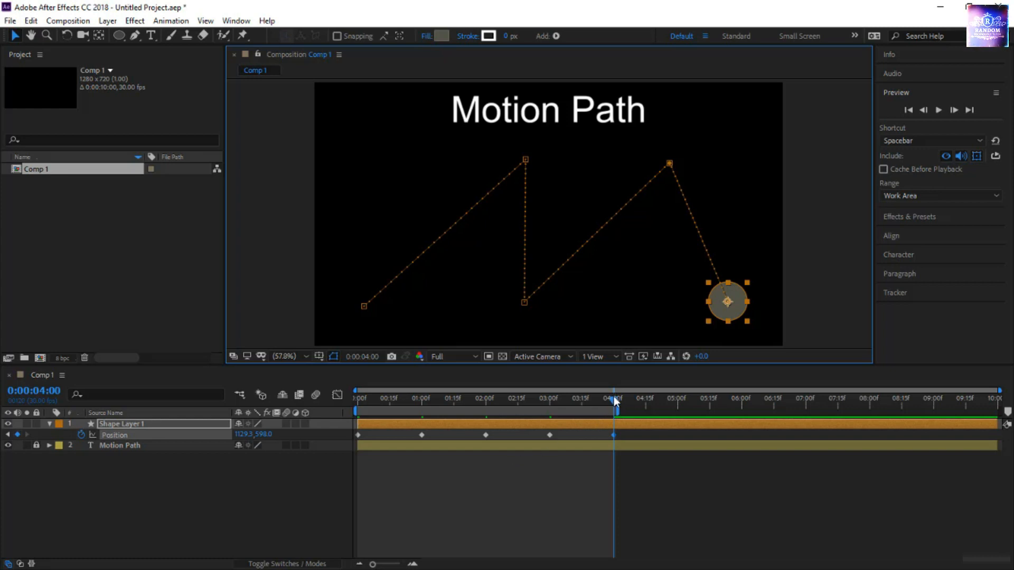
Scrub the circle's animation back to the start and examine the keyframe points along its motion path
drag(599, 399, 343, 454)
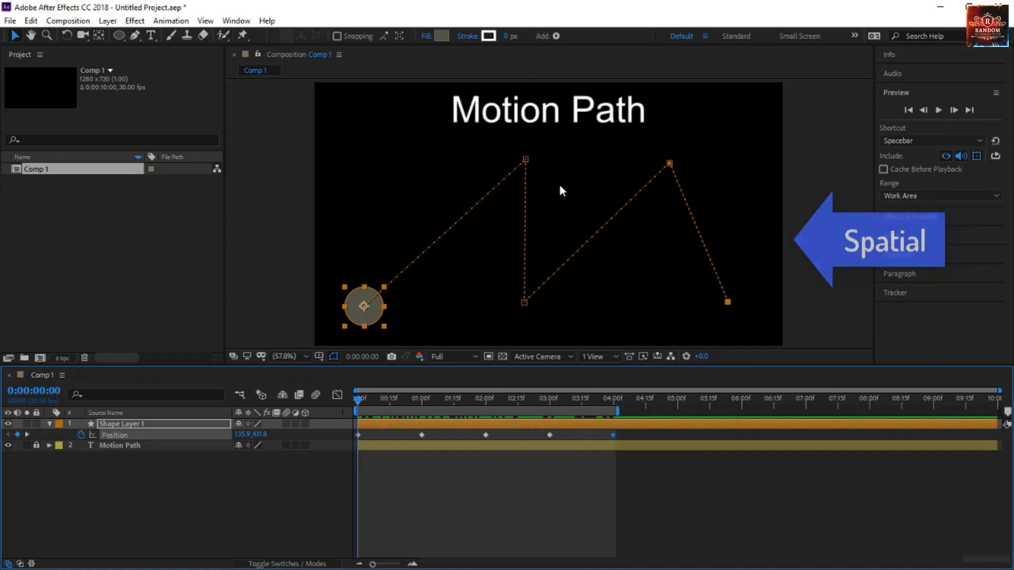
click(524, 159)
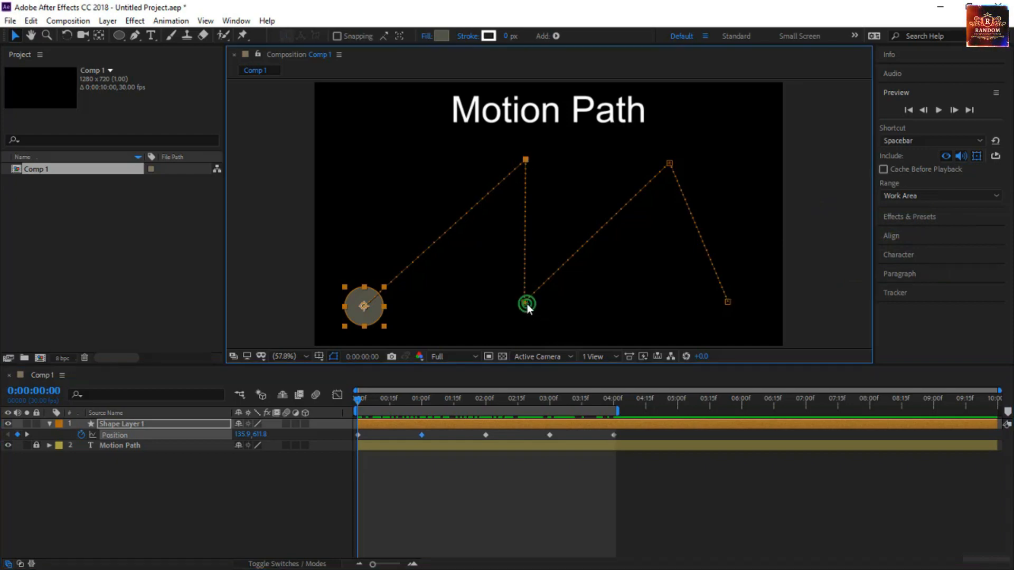
click(671, 161)
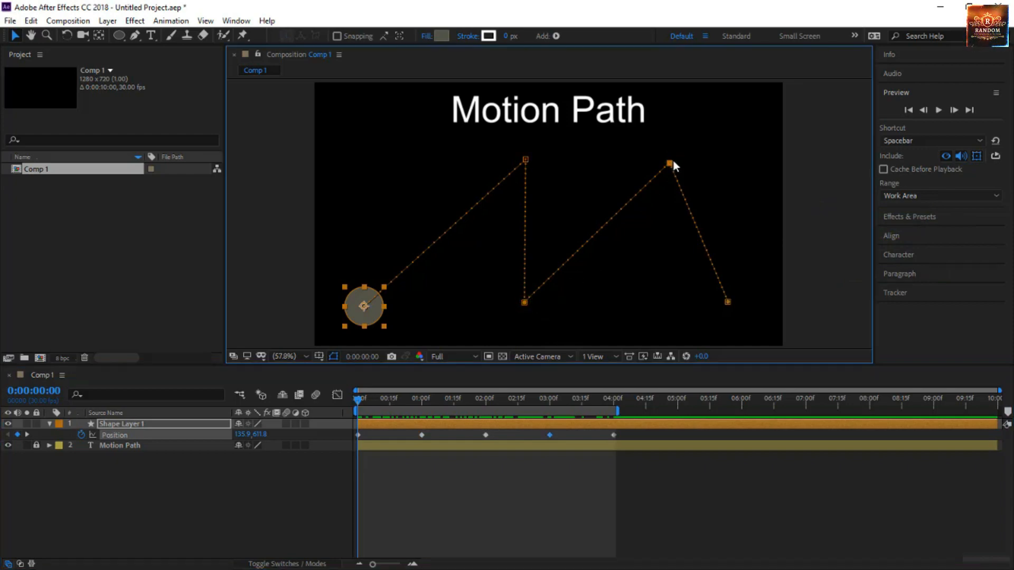
click(526, 161)
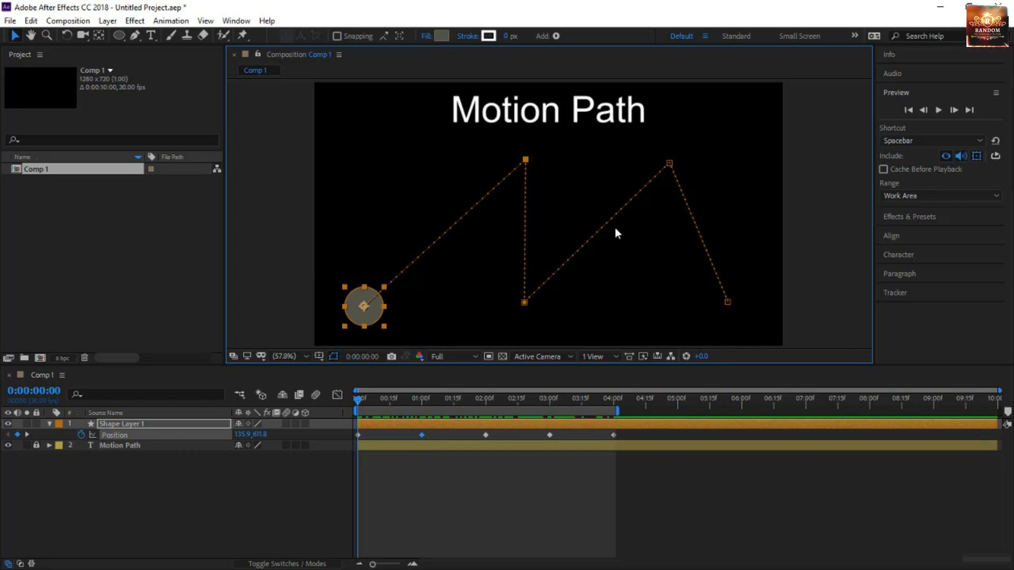
Step through the first ten frames at single-frame timeline zoom and back to examine the circle's frame-by-frame spacing along the motion path
mouse_move(526, 159)
mouse_down()
mouse_move(389, 175)
mouse_move(433, 214)
mouse_move(461, 265)
mouse_move(438, 158)
mouse_move(399, 154)
mouse_move(463, 214)
mouse_move(455, 160)
mouse_move(524, 160)
mouse_move(624, 229)
mouse_move(538, 258)
mouse_move(484, 163)
mouse_move(525, 159)
mouse_up()
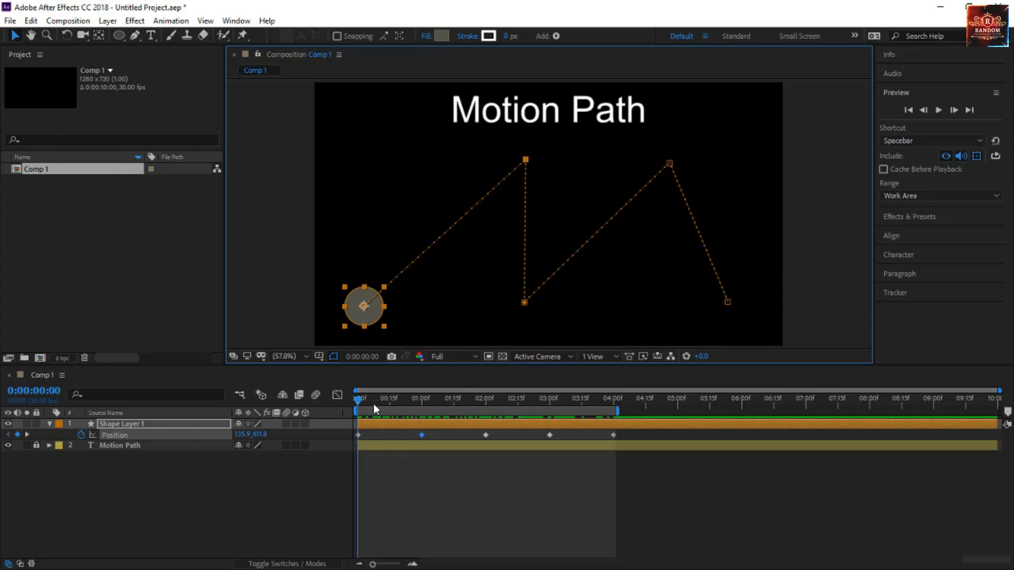
drag(360, 397, 318, 439)
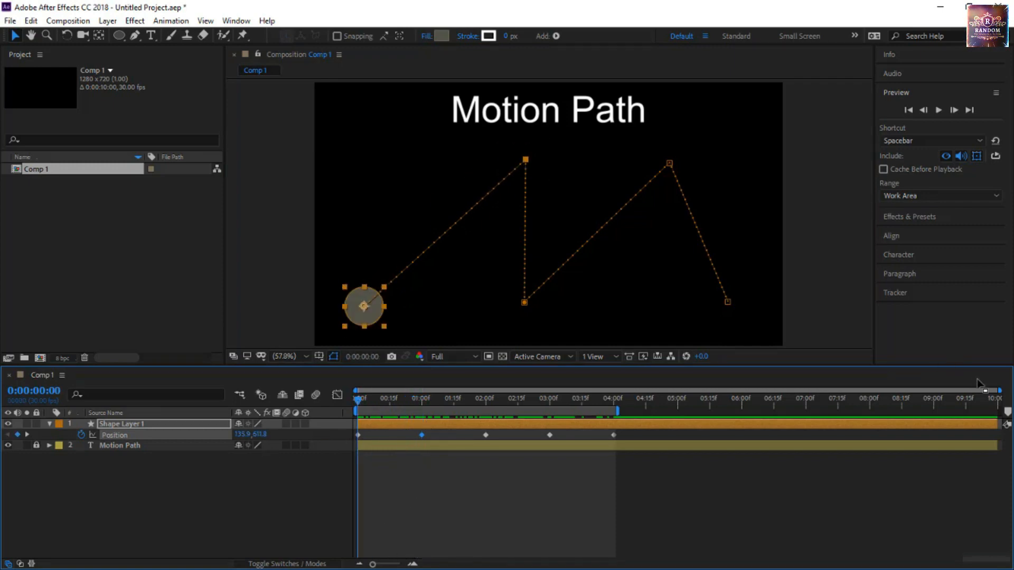
drag(999, 391, 387, 488)
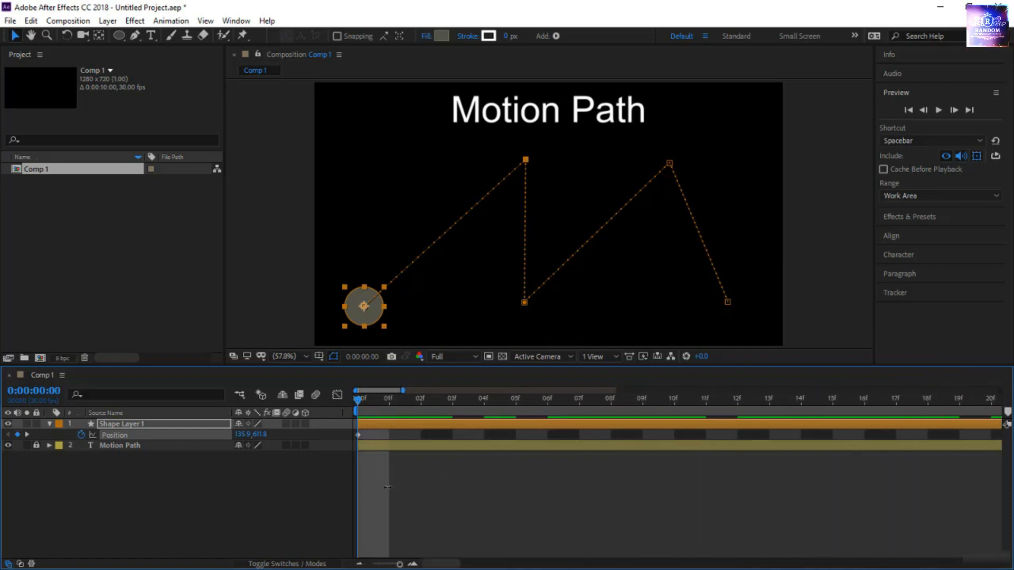
click(356, 402)
drag(356, 403, 565, 411)
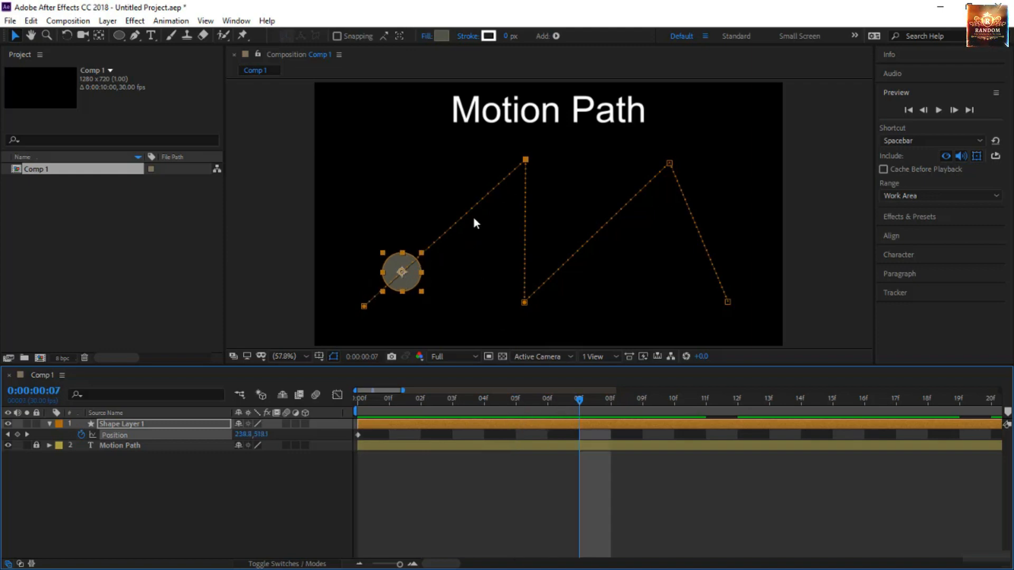
drag(581, 403, 413, 456)
key(Page_Down)
key(Page_Down)
key(Page_Down)
key(Page_Down)
key(Page_Down)
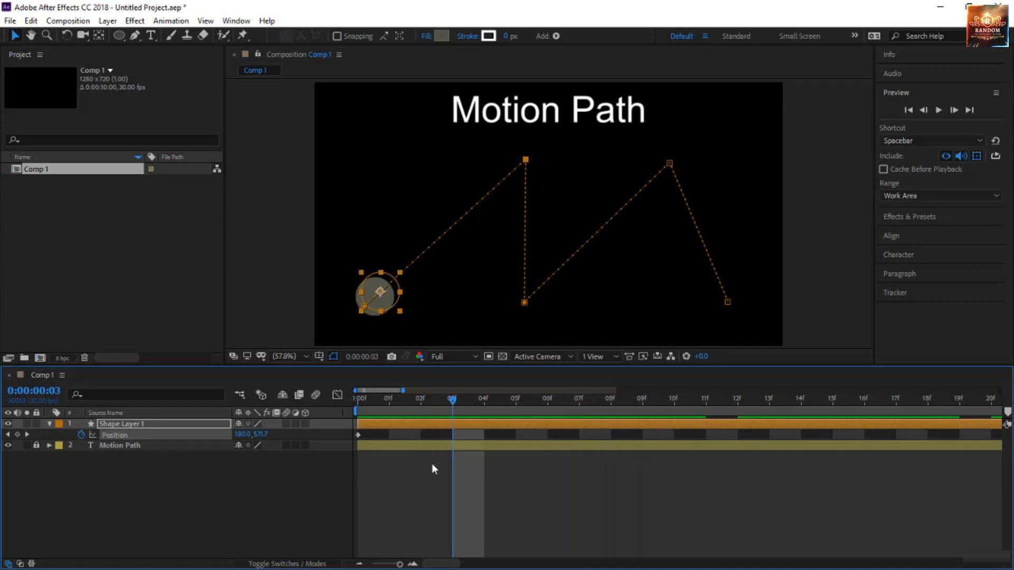
key(Page_Down)
key(Page_Down)
key(Page_Down)
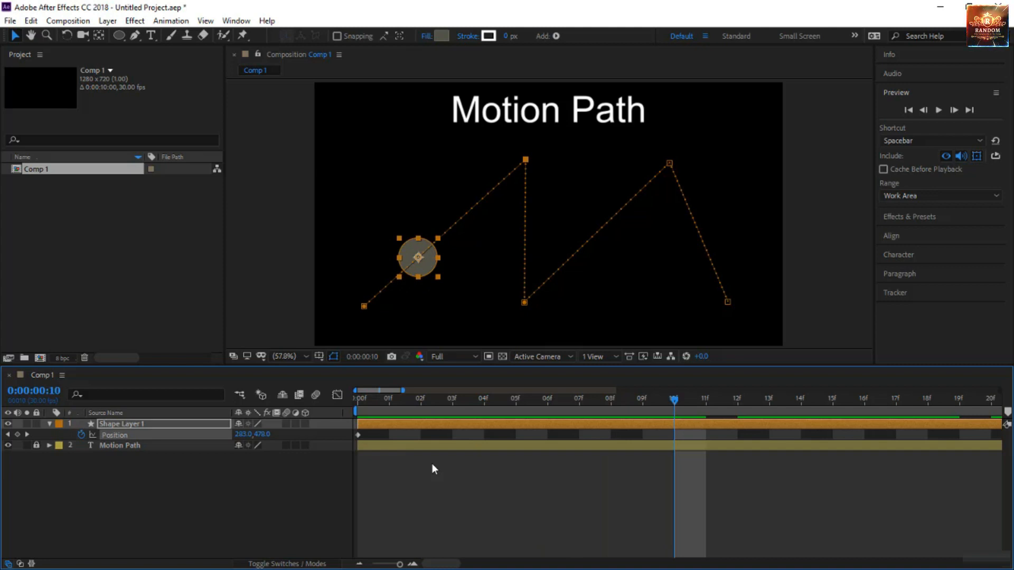
key(Page_Up)
key(Page_Up)
key(Page_Up)
key(Page_Up)
key(Page_Up)
key(Page_Up)
key(Page_Up)
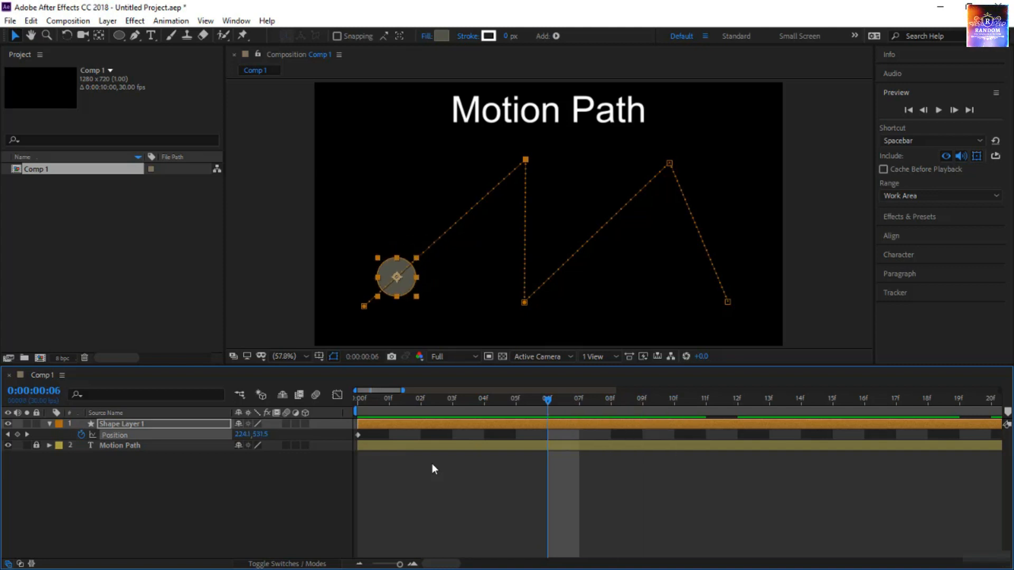
key(Page_Up)
key(Page_Up)
key(Page_Up)
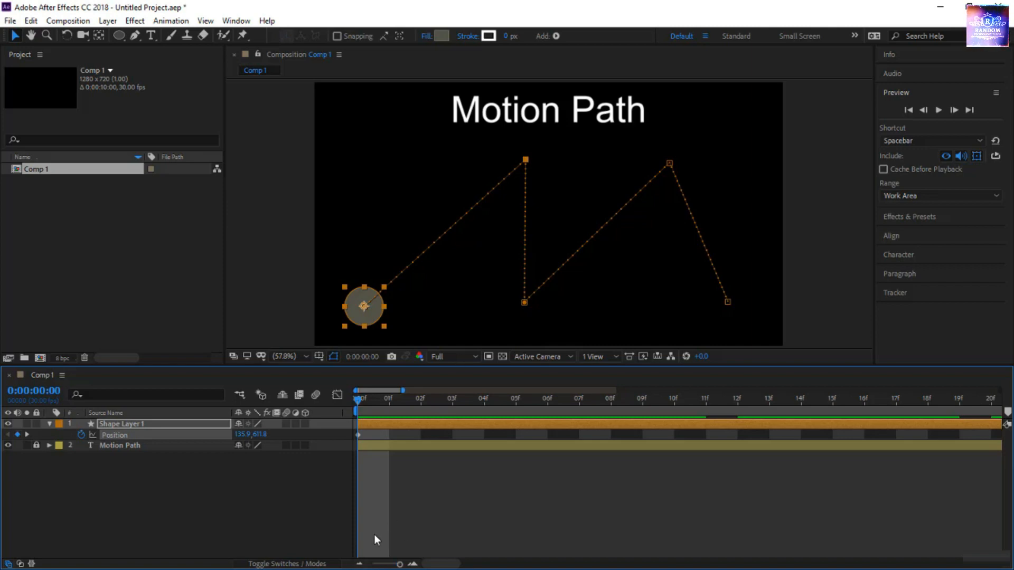
drag(399, 565, 372, 564)
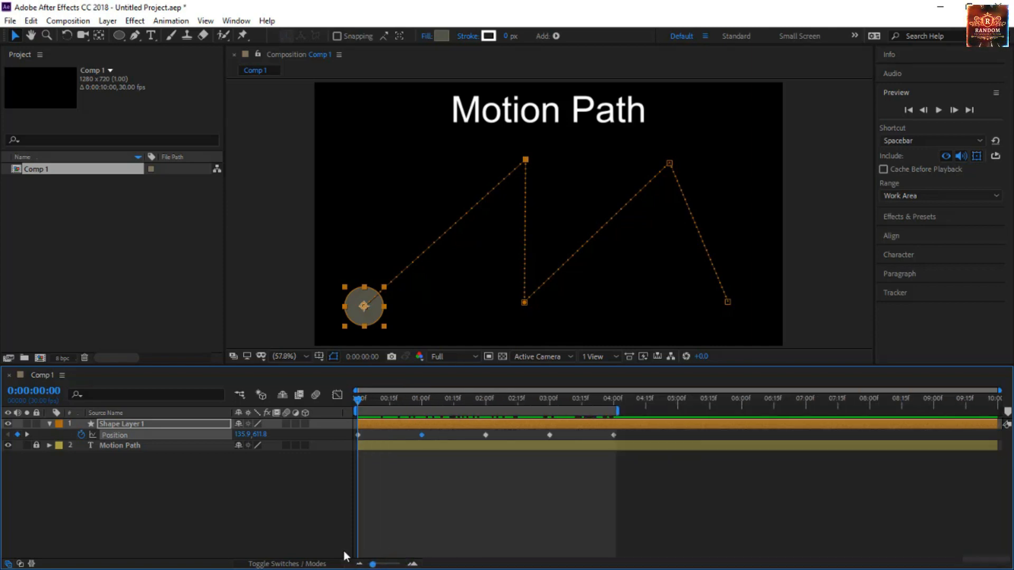
Move the motion path's second keyframe straight down to just above the third keyframe and preview the slower movement between them
click(526, 158)
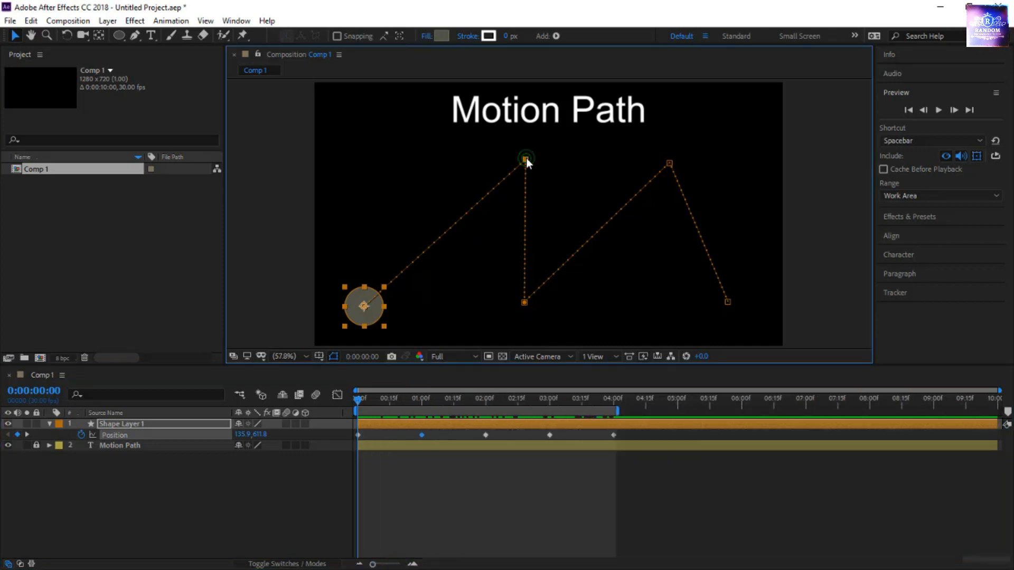
drag(526, 158, 524, 270)
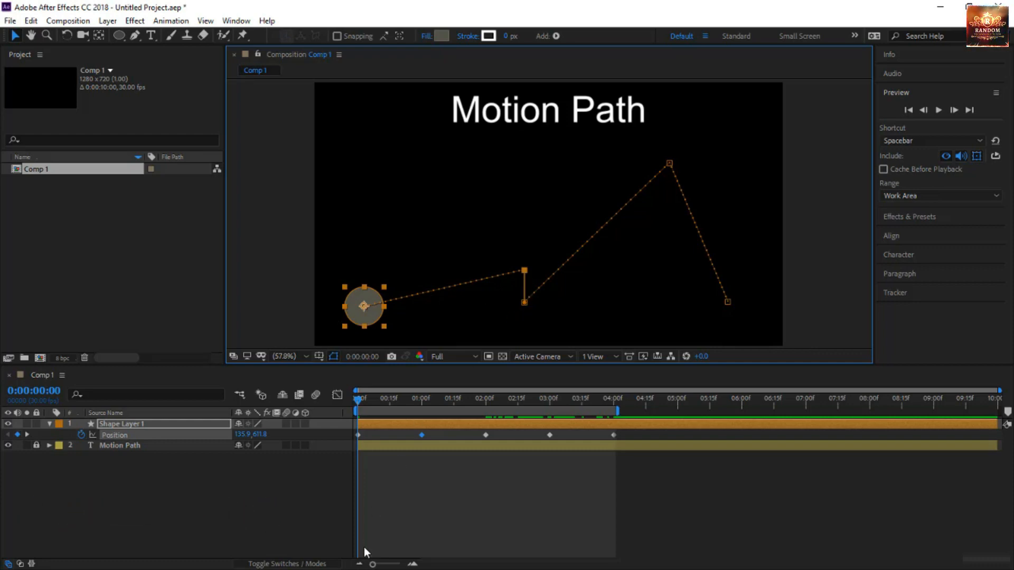
key(space)
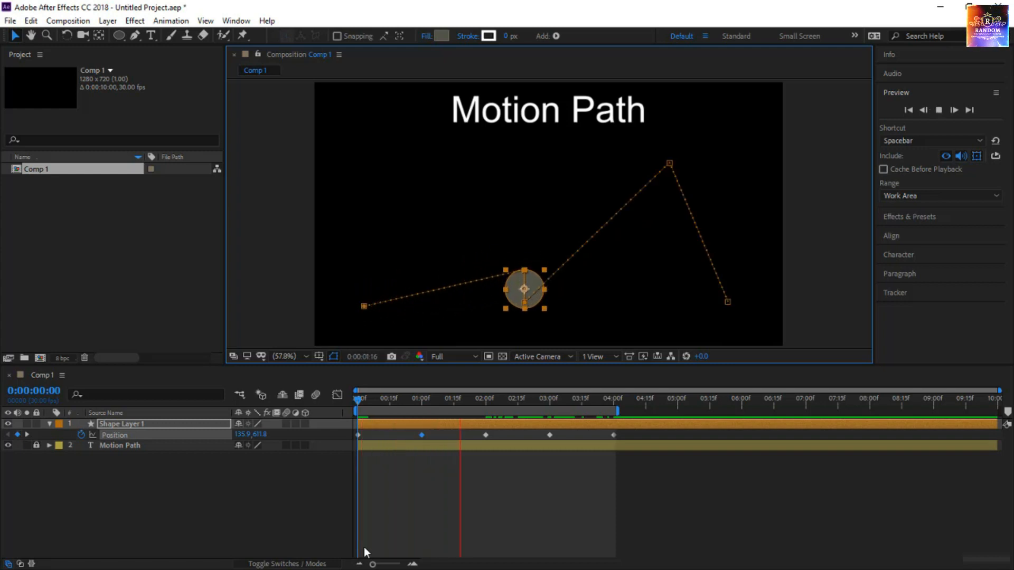
click(378, 510)
Reshape the motion path by moving the second keyframe up and left, the third slightly up and right, and the fourth slightly down
drag(523, 272, 432, 156)
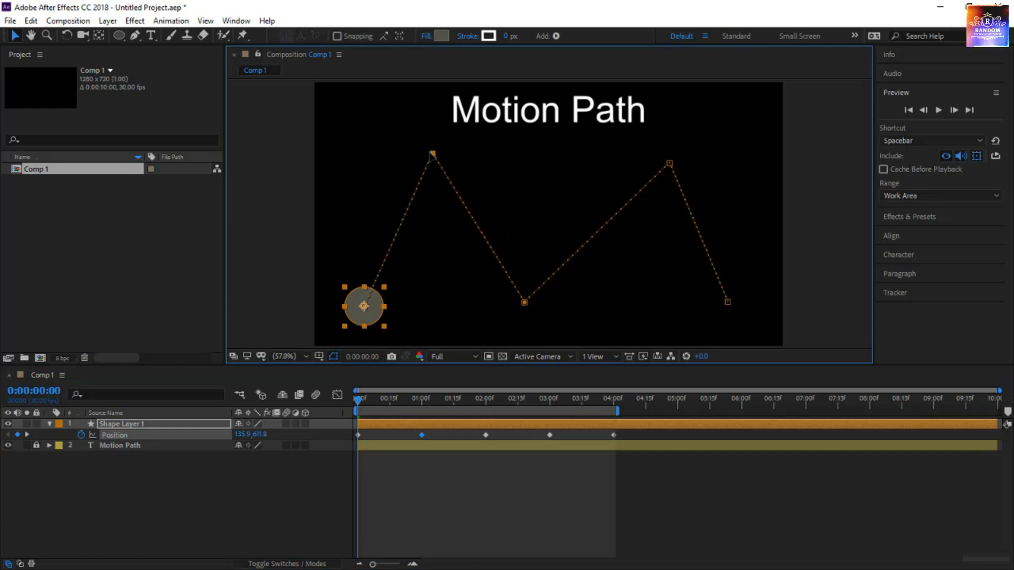
drag(525, 303, 560, 188)
drag(669, 164, 662, 182)
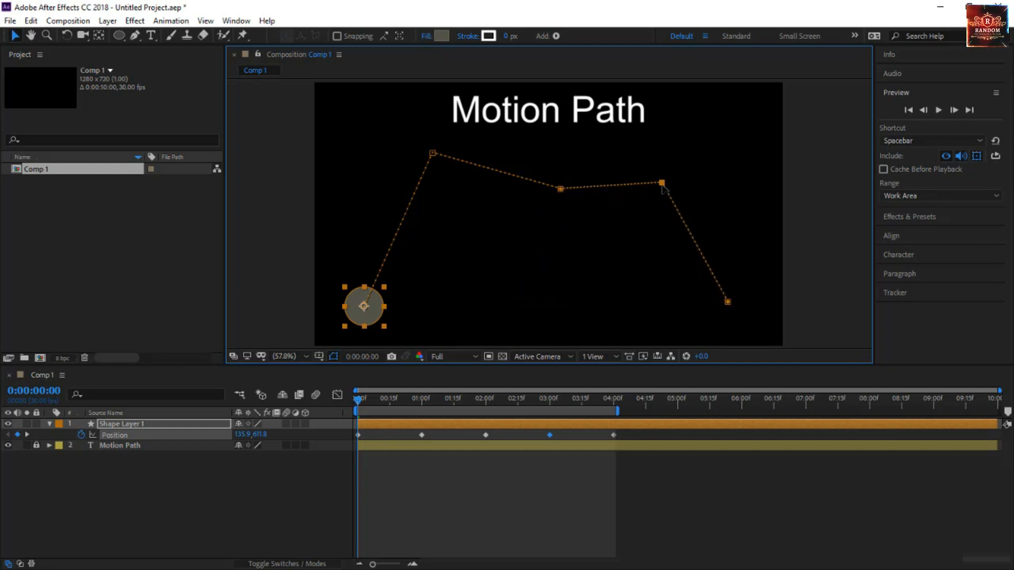
click(562, 190)
drag(563, 192, 535, 294)
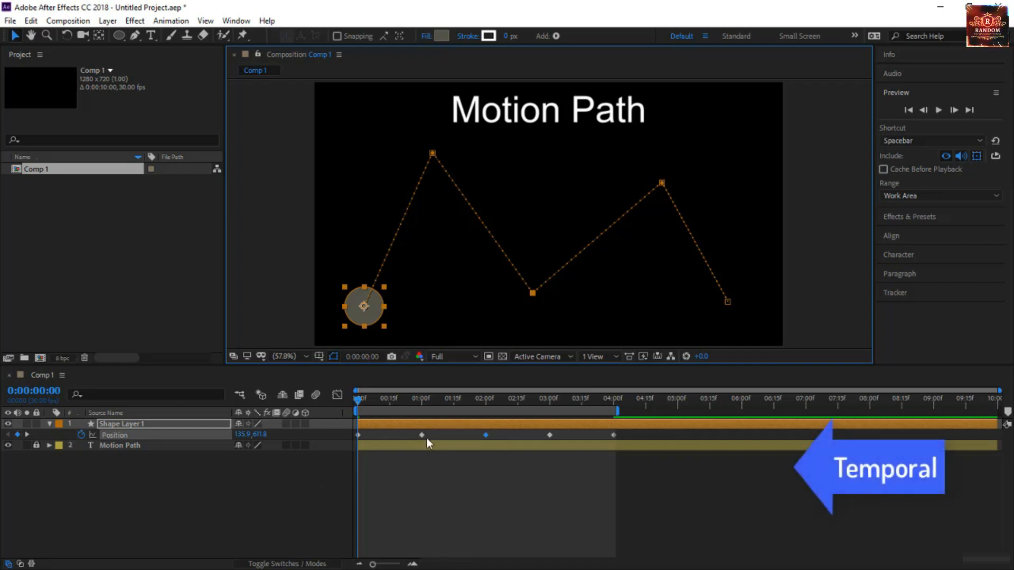
Retime the second Position keyframe from 0:00:01:00 to shortly before 0:00:02:00 and preview the circle's changed speed
drag(421, 435, 469, 443)
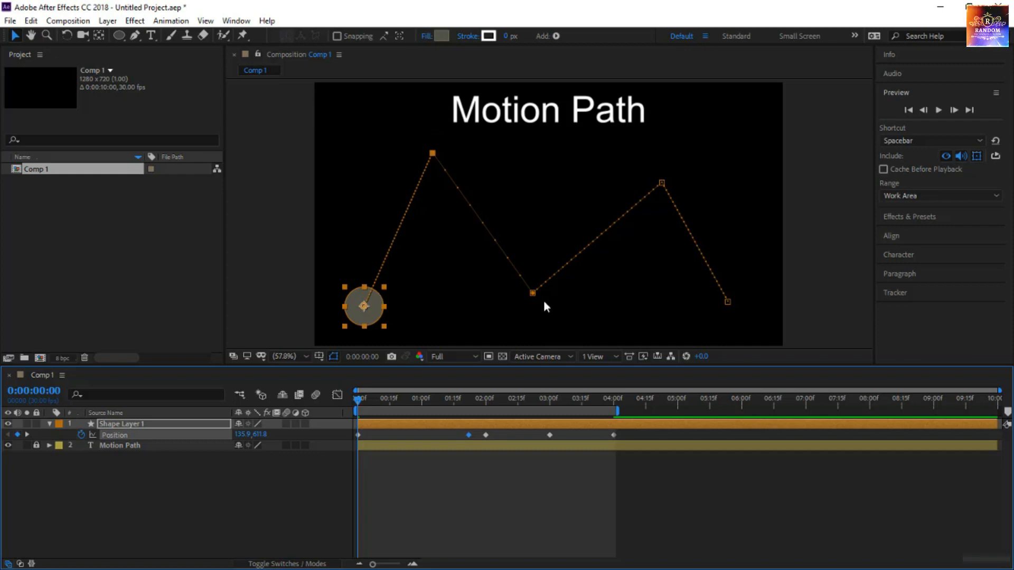
key(space)
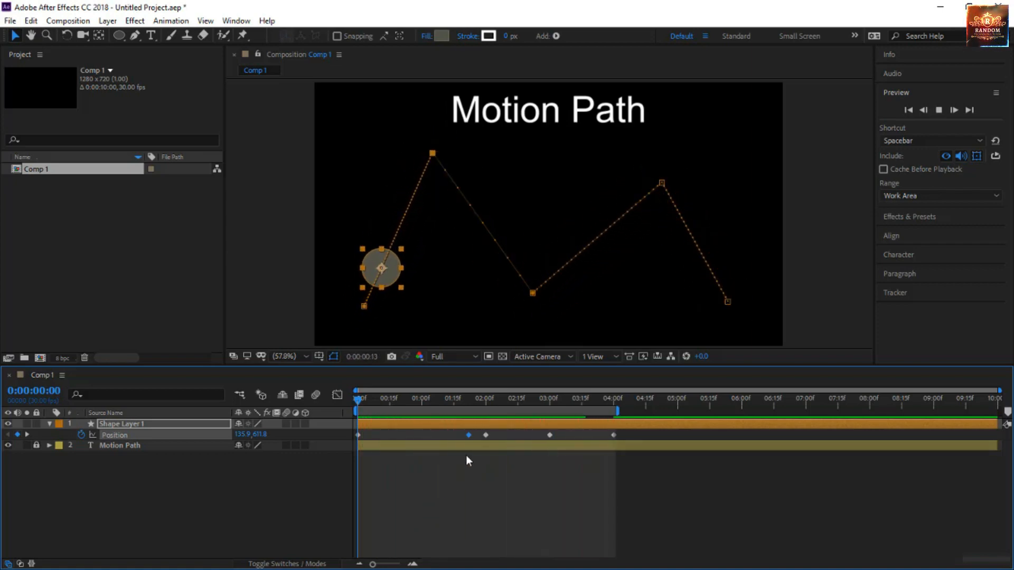
drag(357, 401, 448, 414)
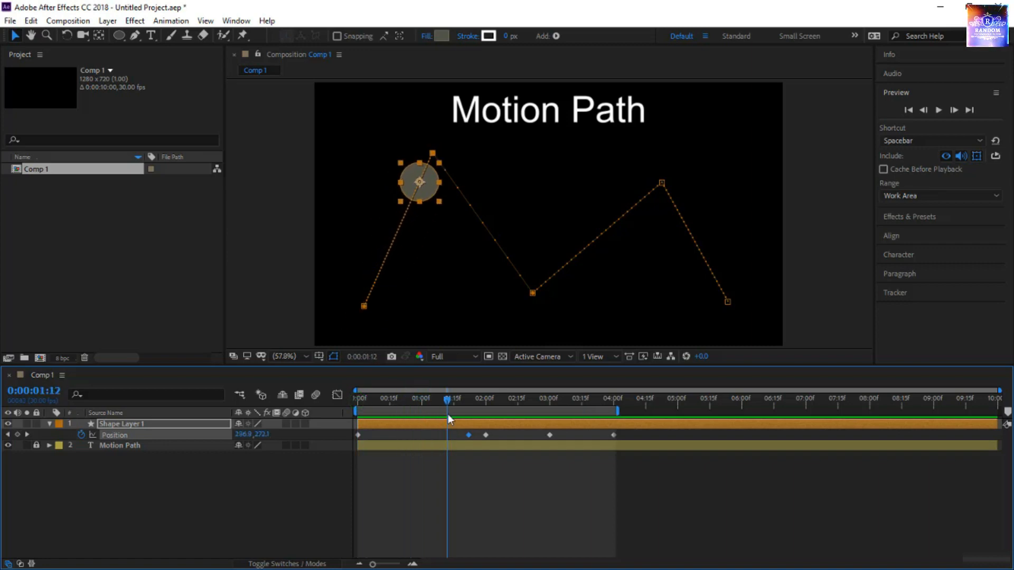
click(502, 275)
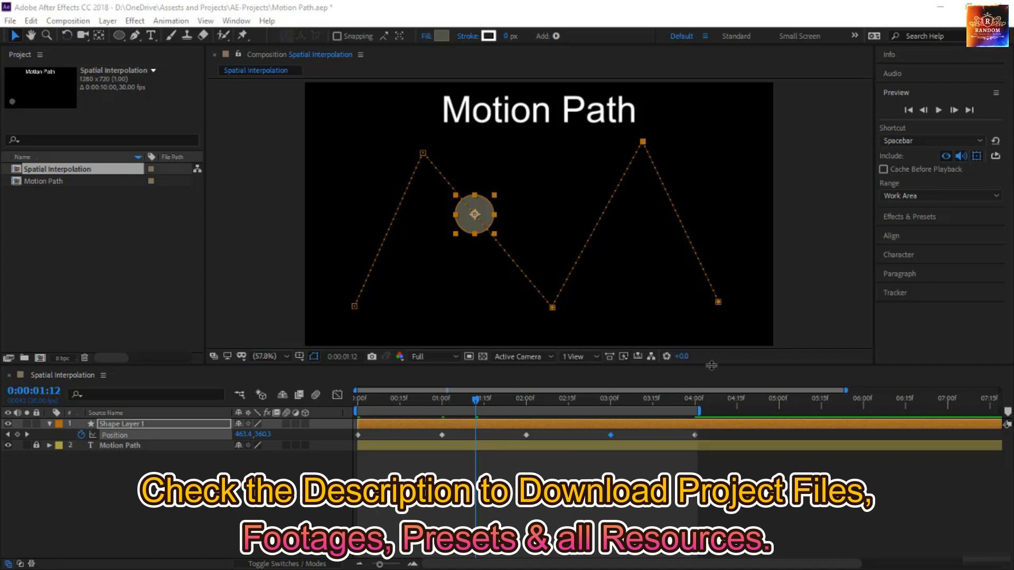
Enlarge the composition view of Spatial Interpolation and deselect Shape Layer 1
click(708, 364)
drag(707, 379, 708, 412)
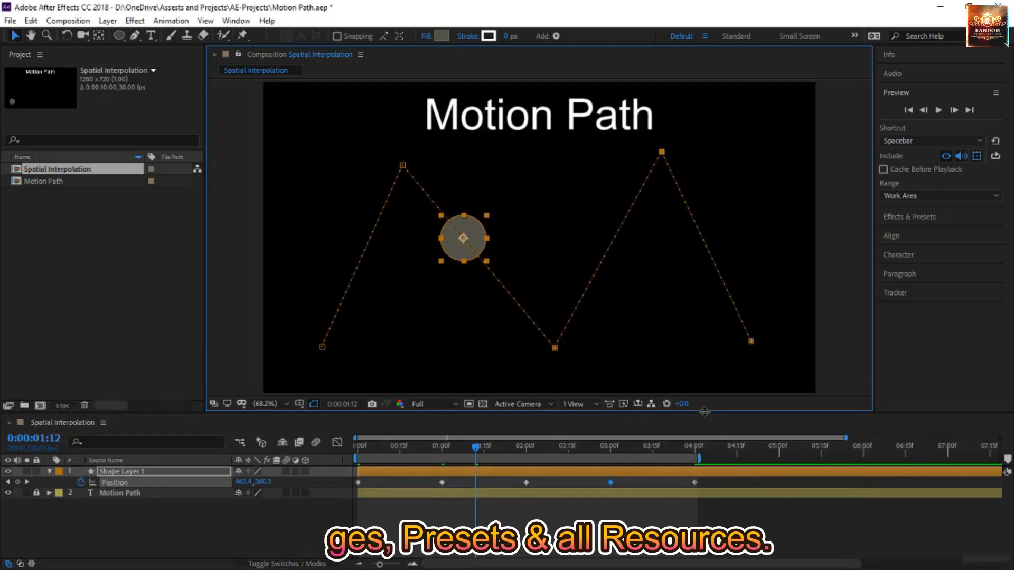
click(389, 524)
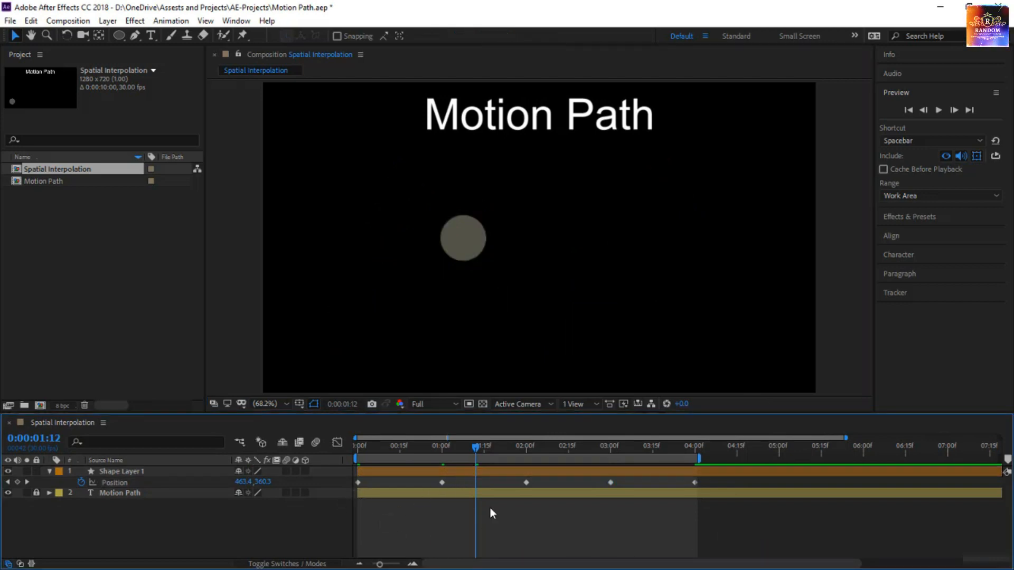
Set the spatial interpolation of all Shape Layer 1 Position keyframes to Bezier and preview the animation from 0:00:00:00
click(178, 483)
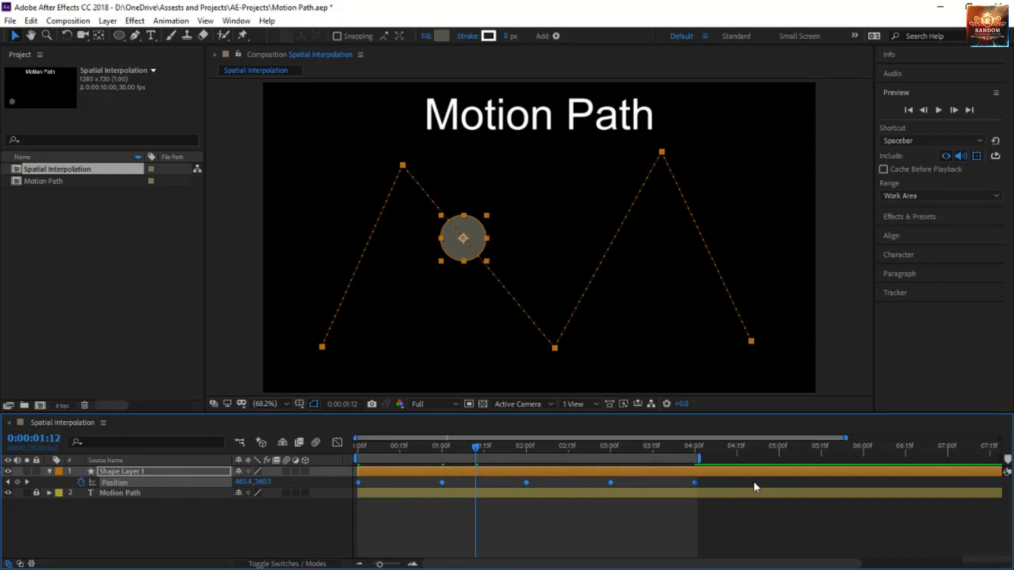
drag(476, 449, 317, 477)
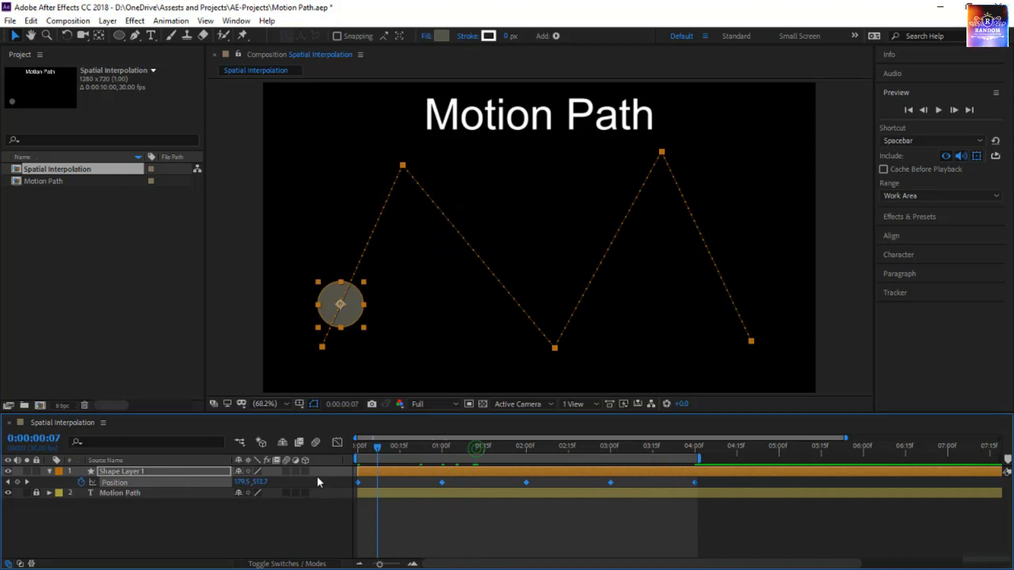
right_click(445, 484)
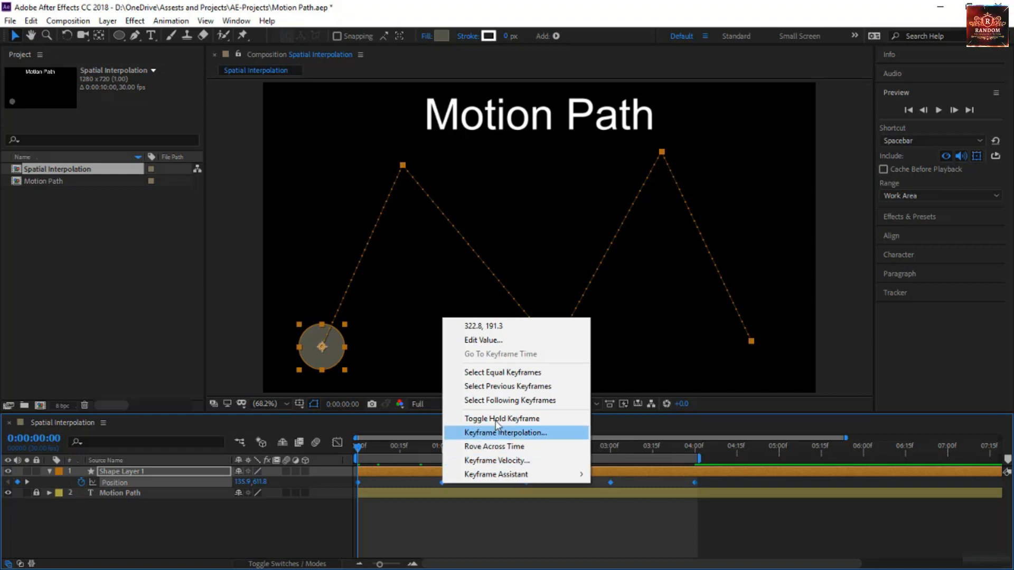
click(519, 433)
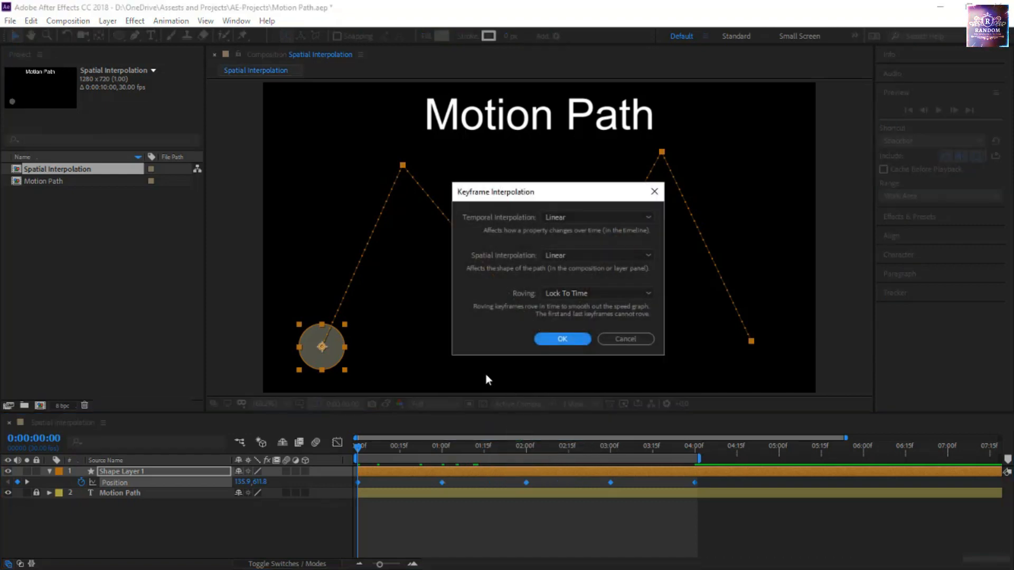
drag(572, 194, 740, 195)
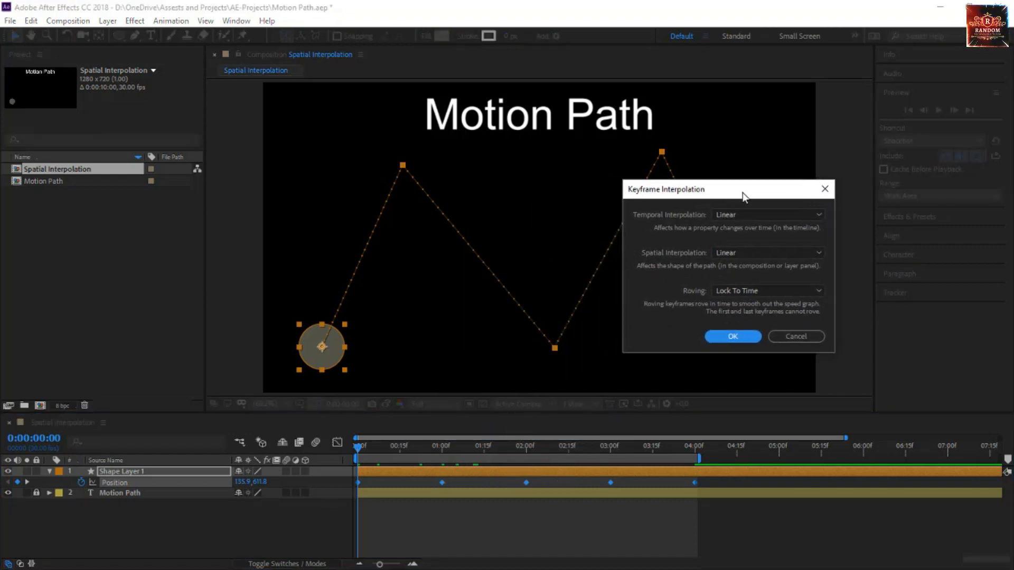
click(727, 255)
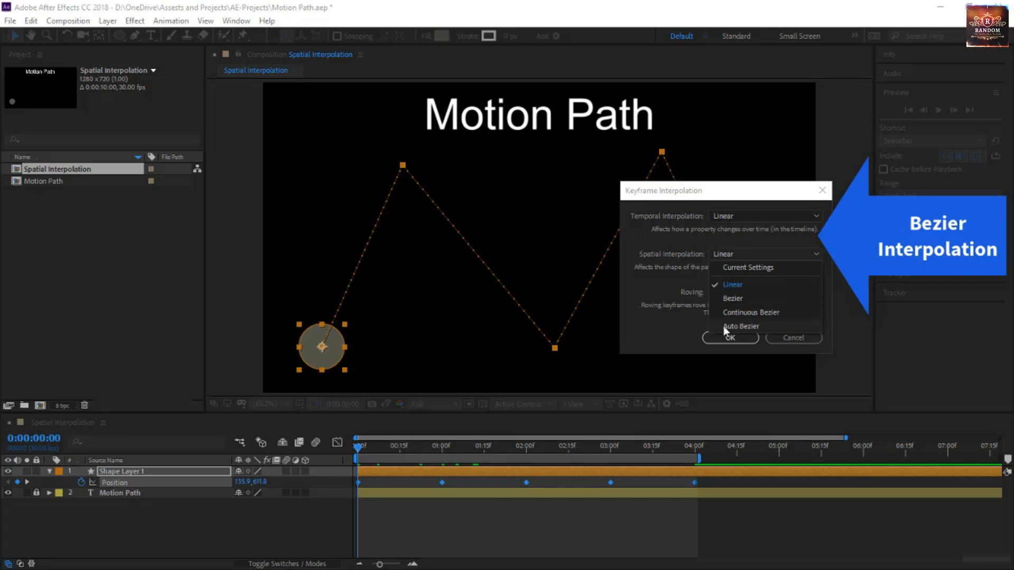
click(734, 299)
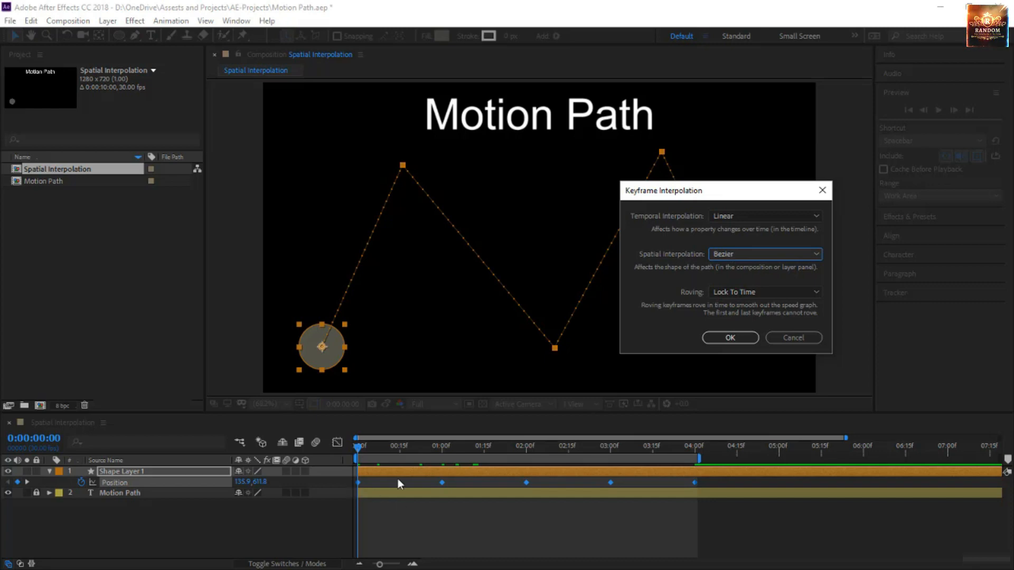
click(730, 339)
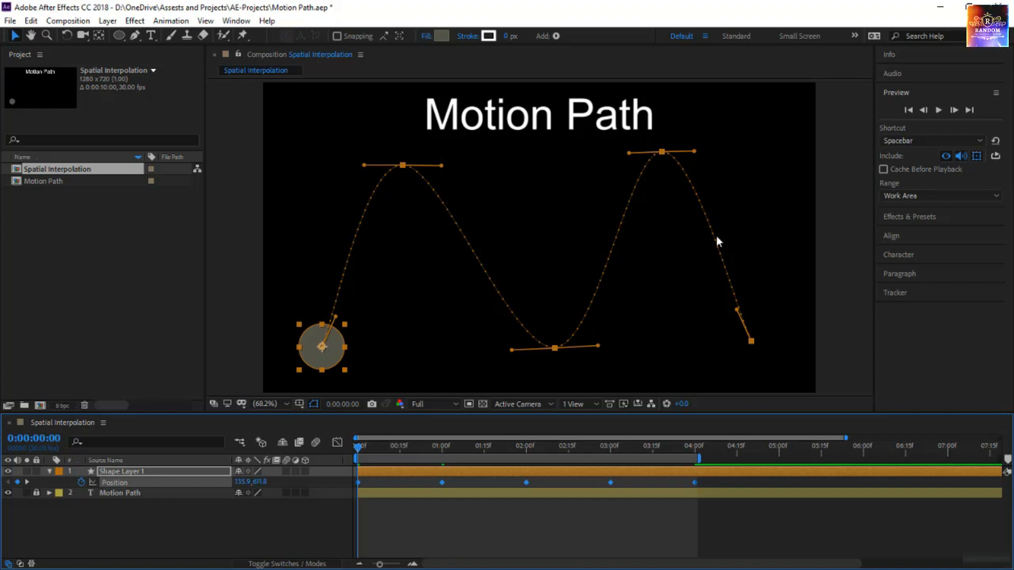
key(space)
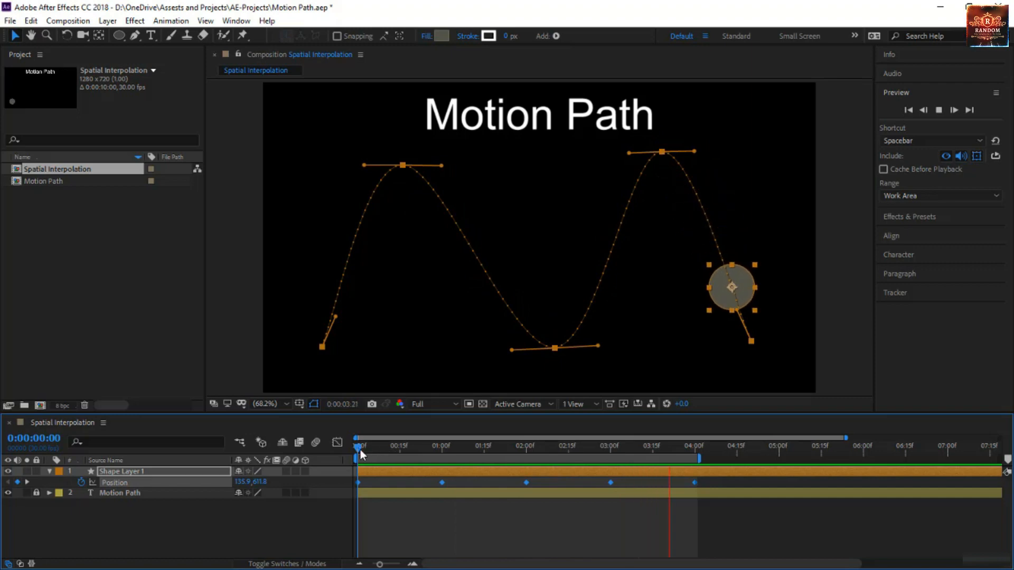
key(space)
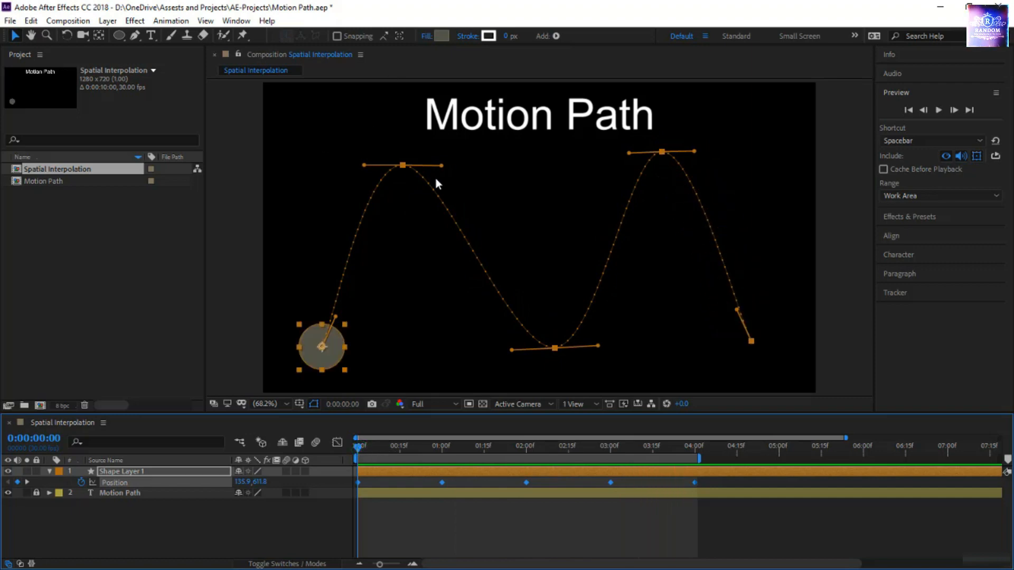
Bend the path by pulling the second keyframe's outgoing and fourth keyframe's incoming Bezier handles down and both handles of the third keyframe up
drag(442, 165, 404, 346)
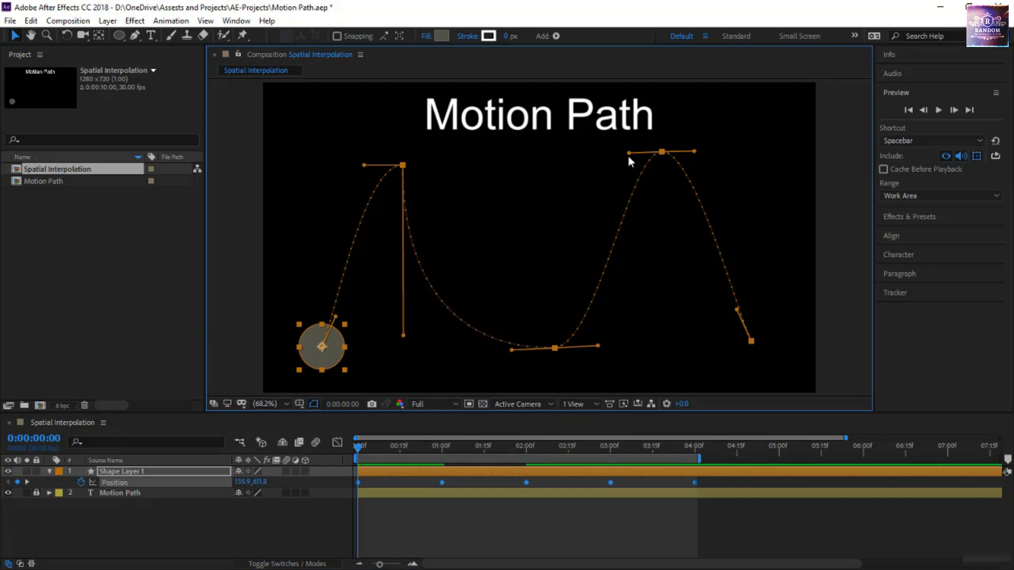
drag(630, 153, 647, 257)
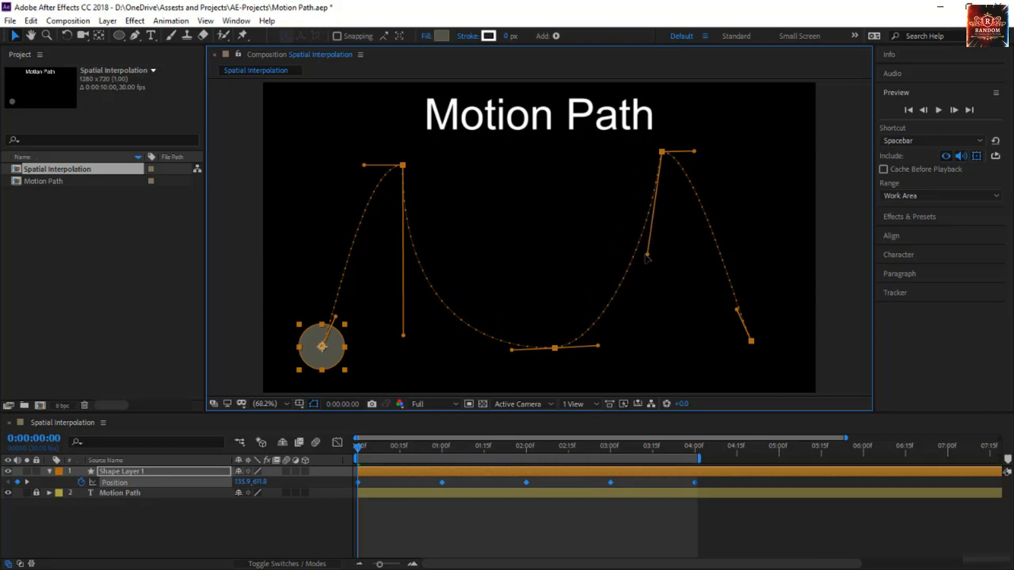
drag(598, 346, 561, 159)
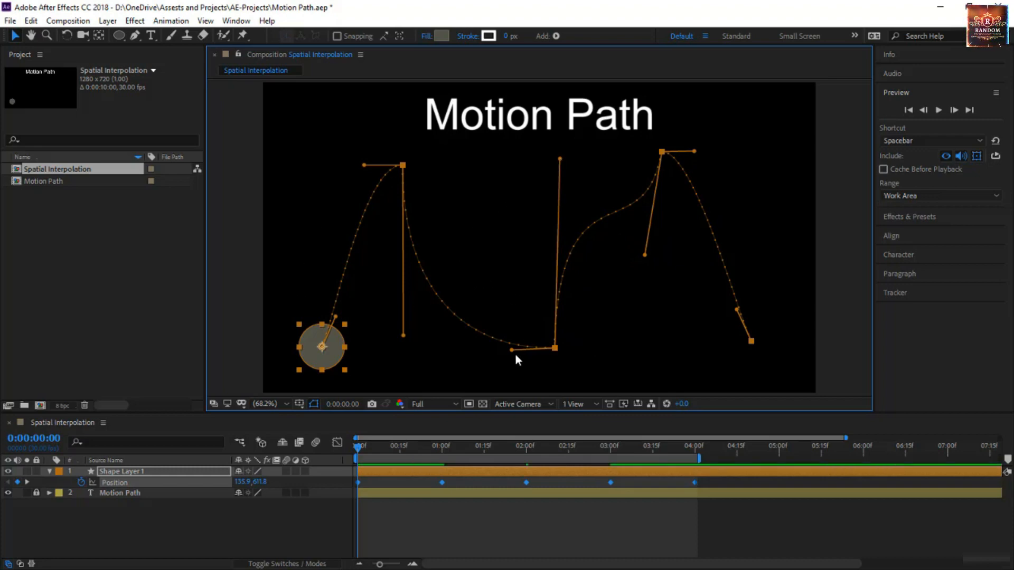
drag(514, 351, 531, 169)
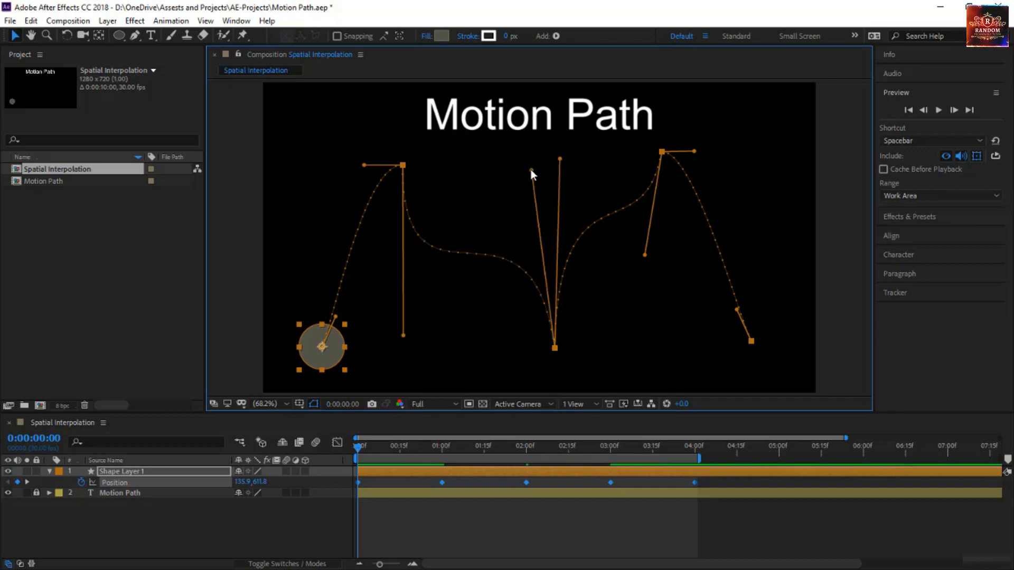
Deselect Shape Layer 1 and preview the circle moving along the reshaped Bezier path
click(499, 545)
key(space)
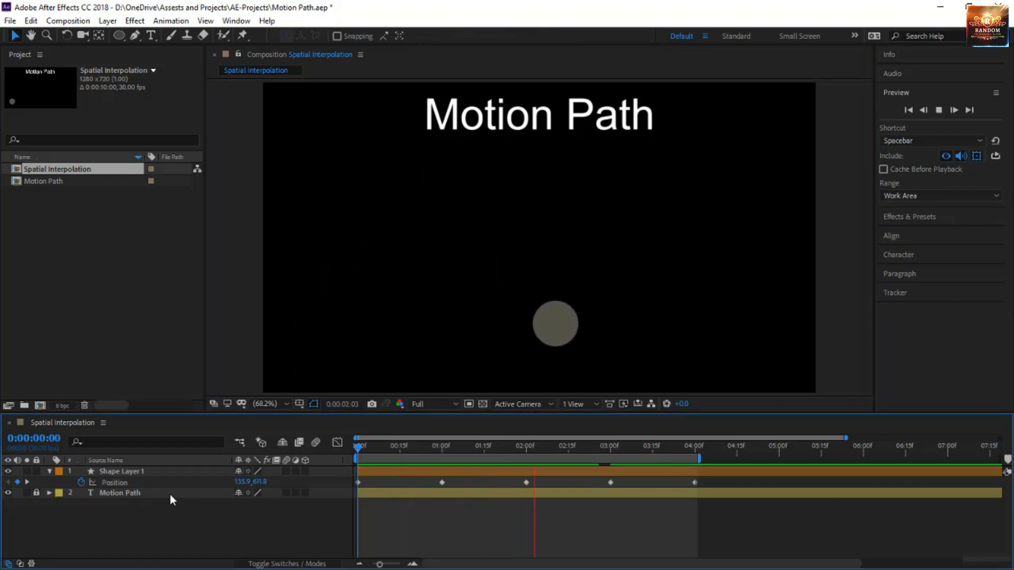
Stop the preview at 0:00:00:00 and set the spatial interpolation of all Shape Layer 1 Position keyframes to Continuous Bezier
click(154, 483)
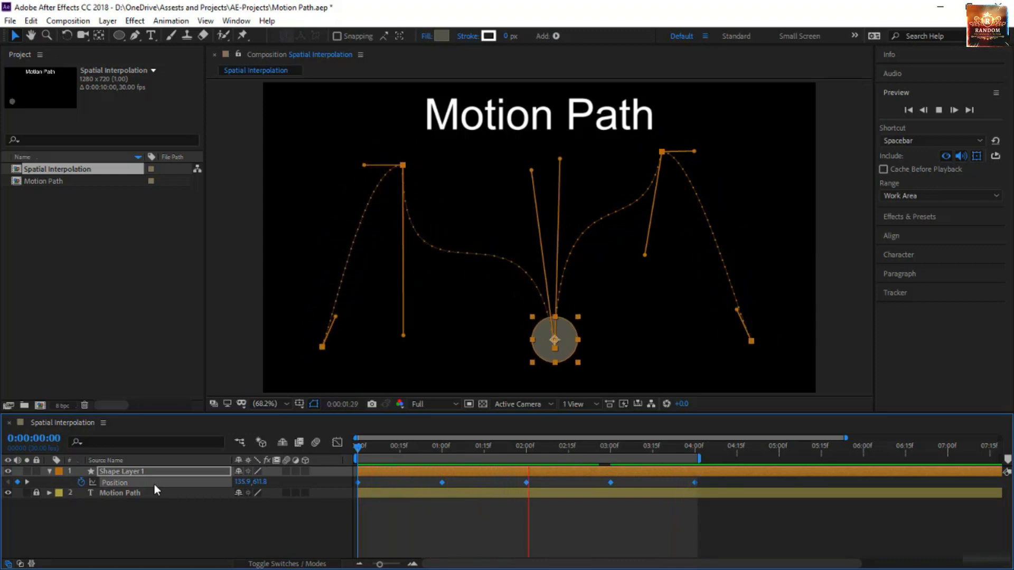
click(146, 483)
click(146, 483)
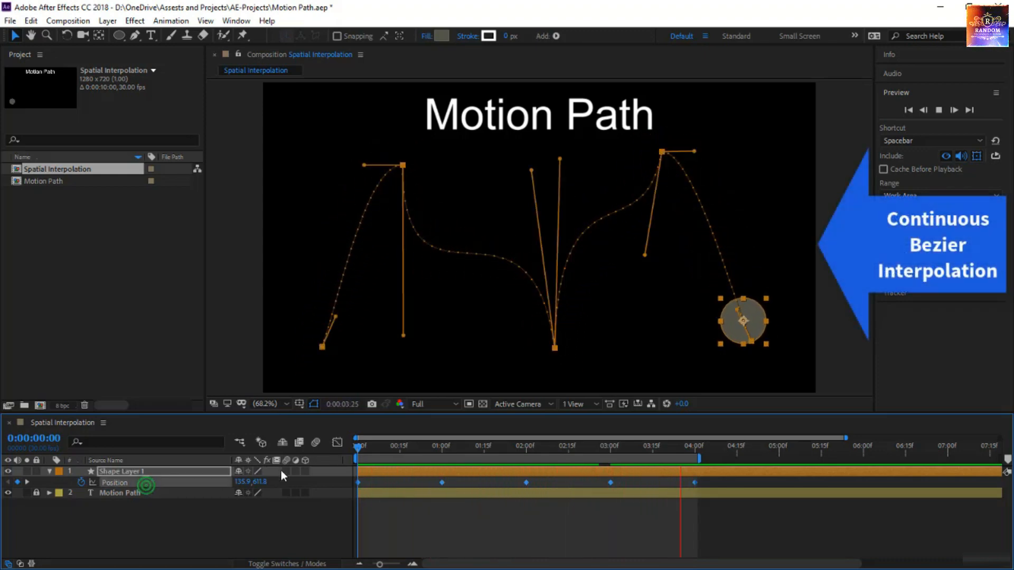
click(357, 449)
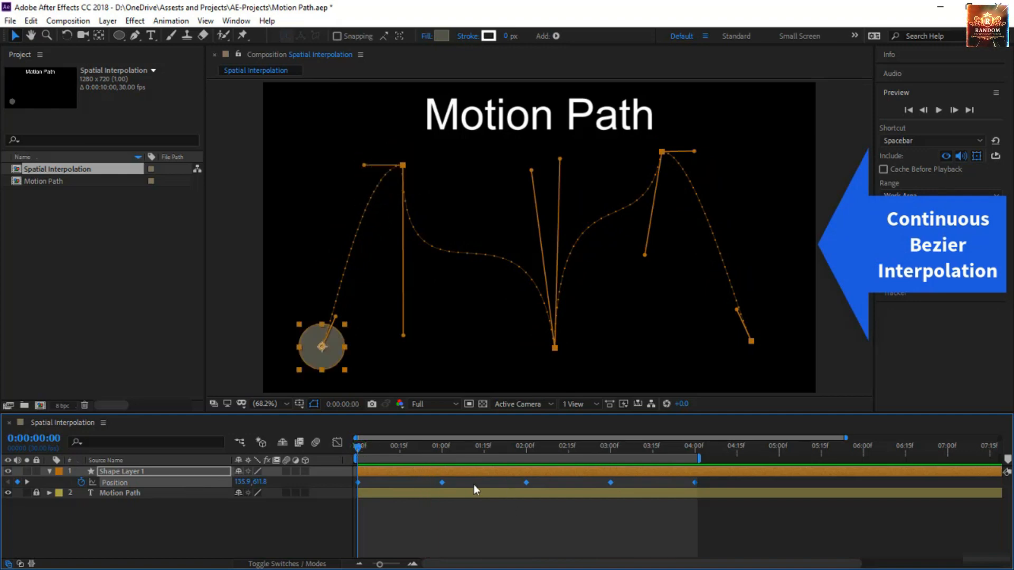
right_click(442, 482)
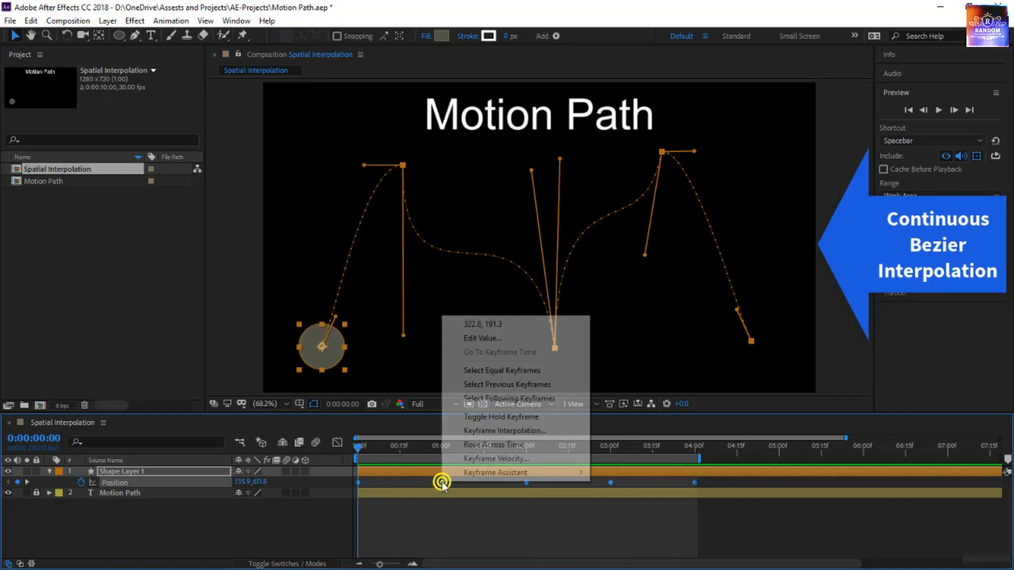
click(506, 432)
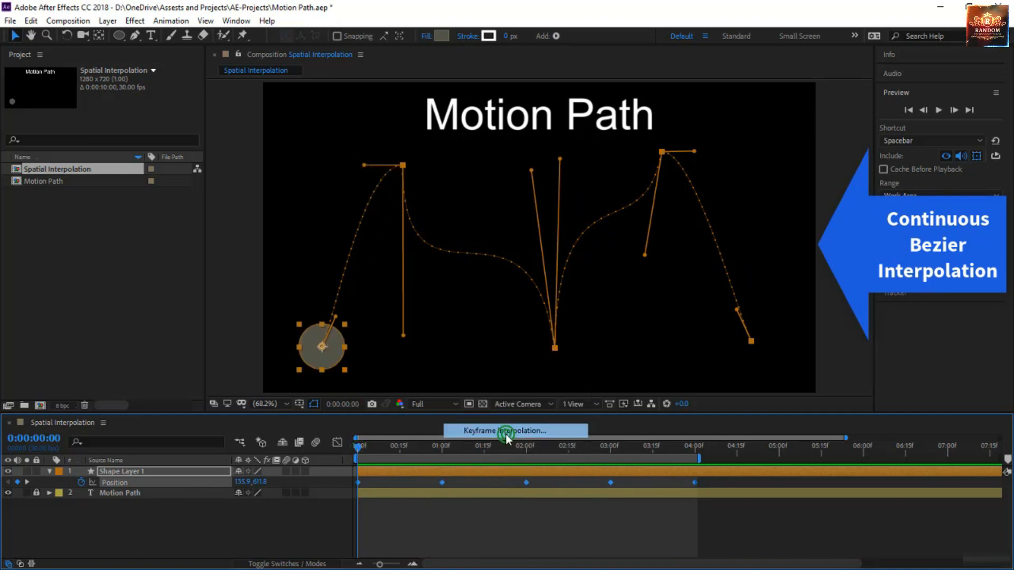
click(737, 253)
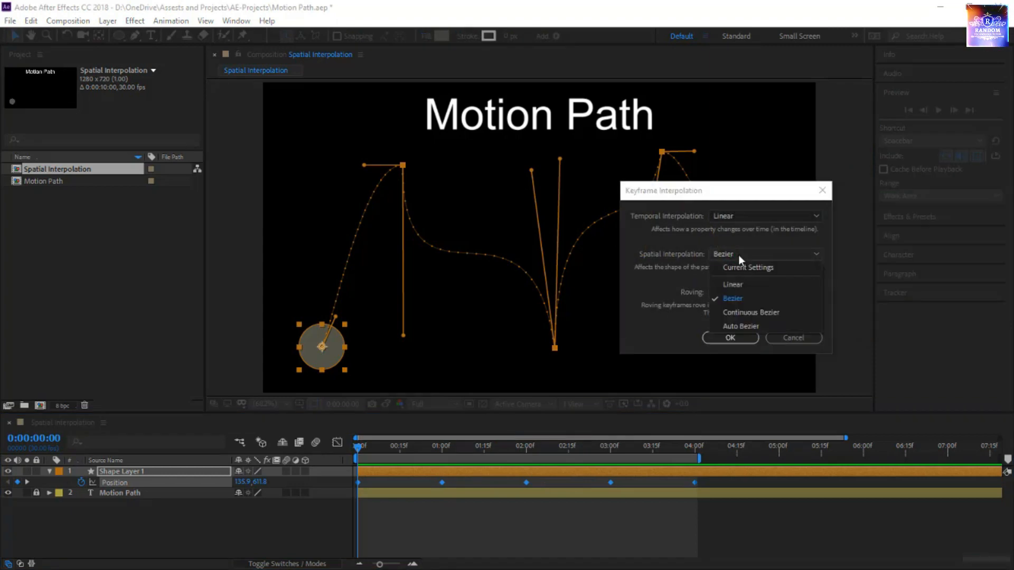
click(745, 312)
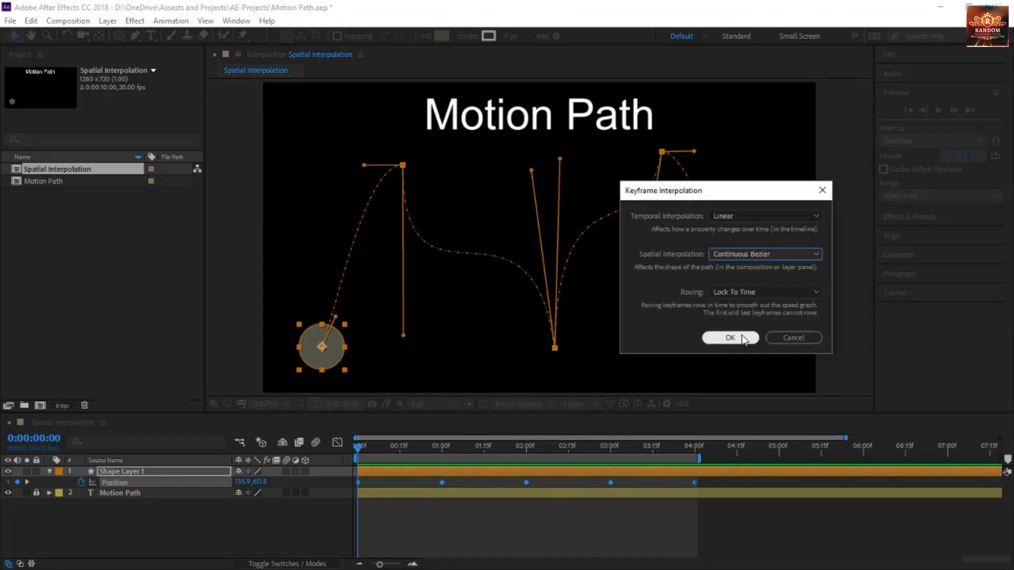
click(741, 336)
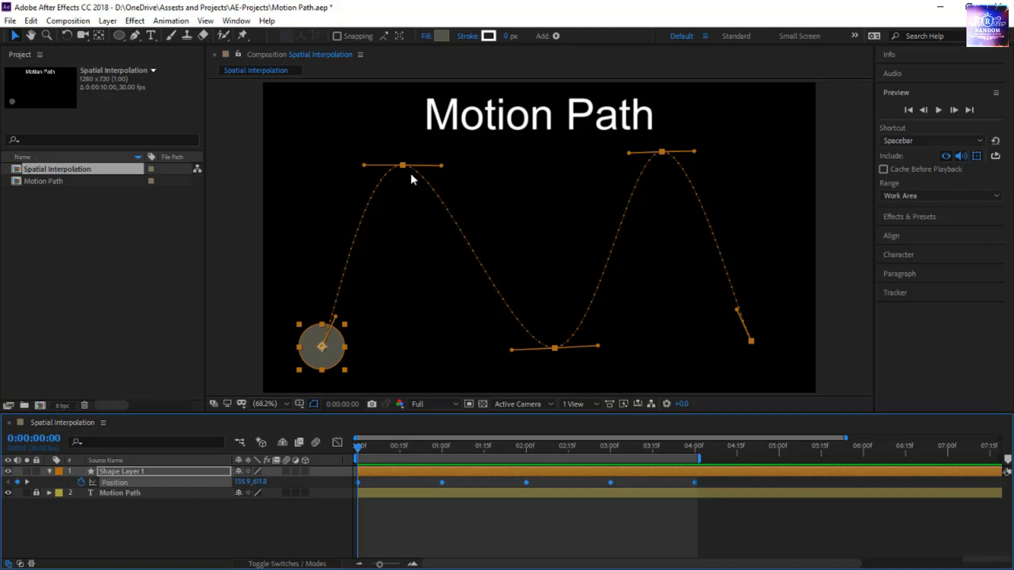
Swing the second keyframe's outgoing handle downward, return it to roughly horizontal and lengthen it toward the title's middle
drag(439, 166, 404, 252)
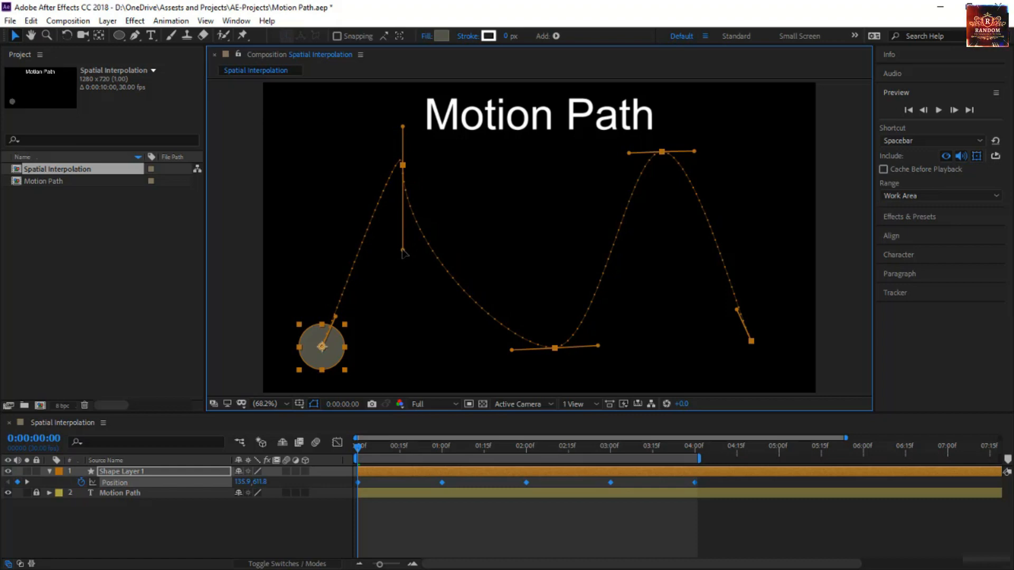
drag(404, 252, 442, 375)
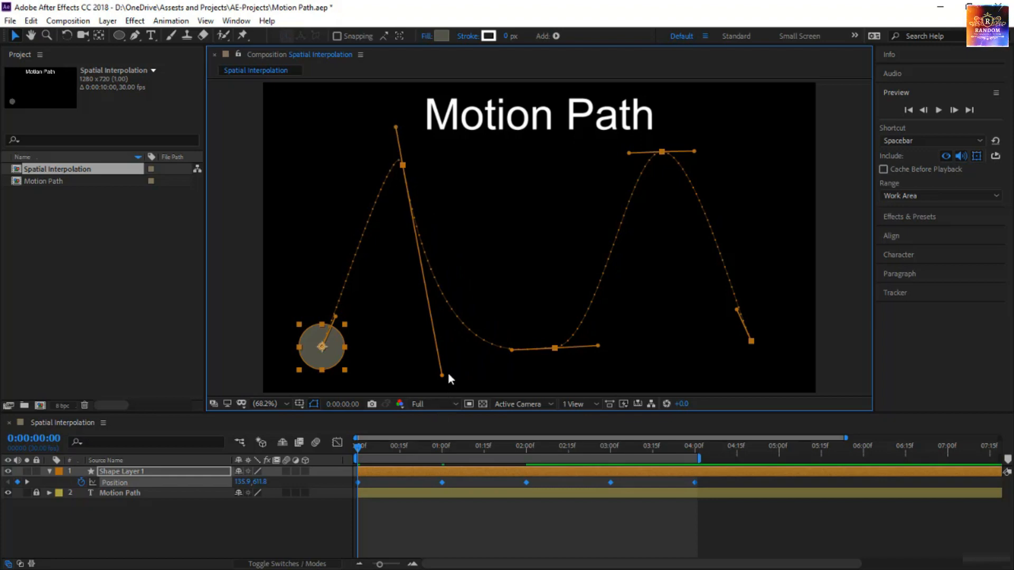
drag(441, 376, 373, 141)
mouse_move(412, 176)
mouse_down()
mouse_move(414, 160)
mouse_move(416, 168)
mouse_up()
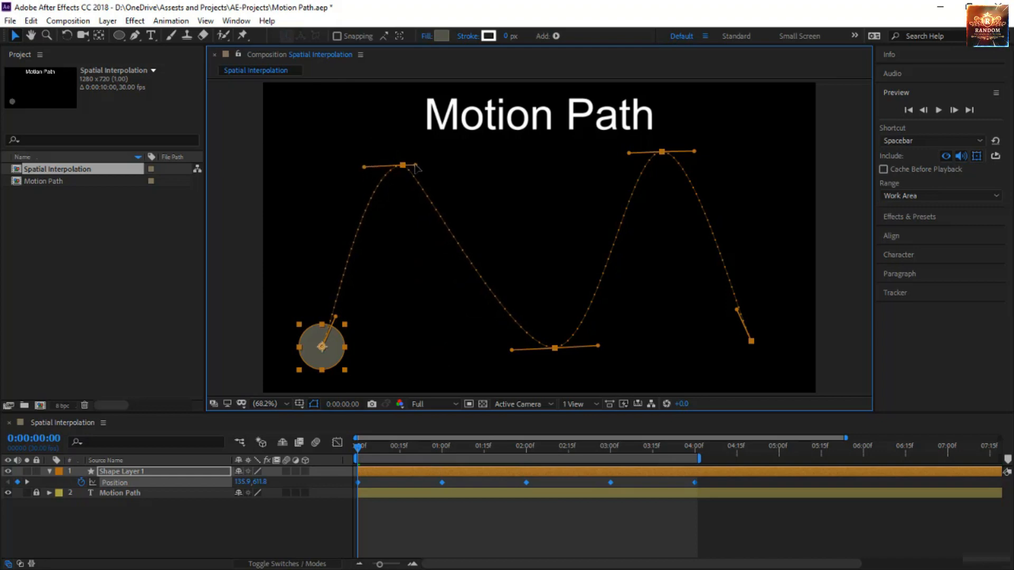
drag(417, 168, 535, 162)
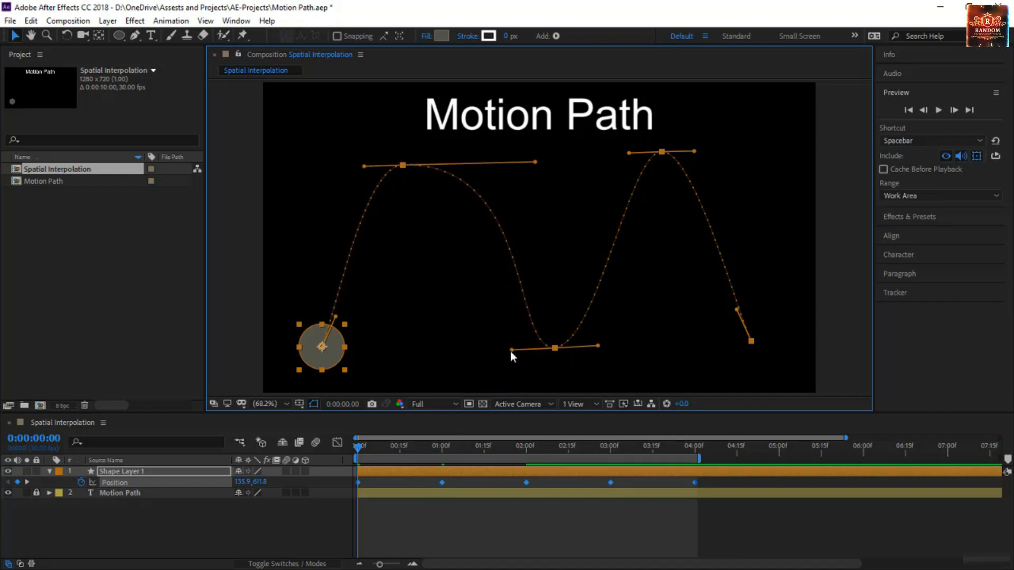
Pull the second, fourth and fifth keyframes' handles downward and the third's incoming handle up, and preview the path with the layer deselected
drag(511, 350, 403, 356)
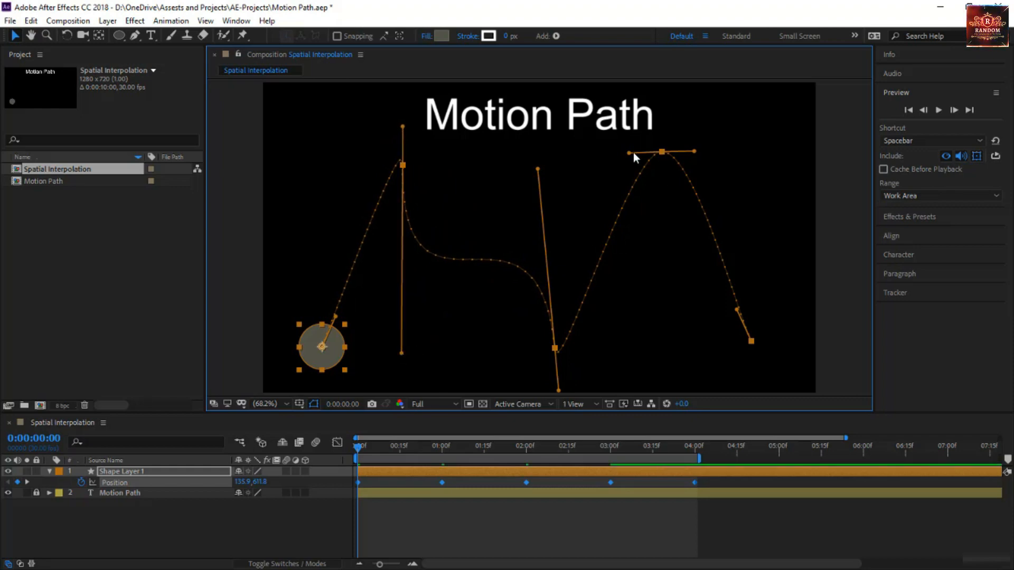
drag(629, 153, 658, 345)
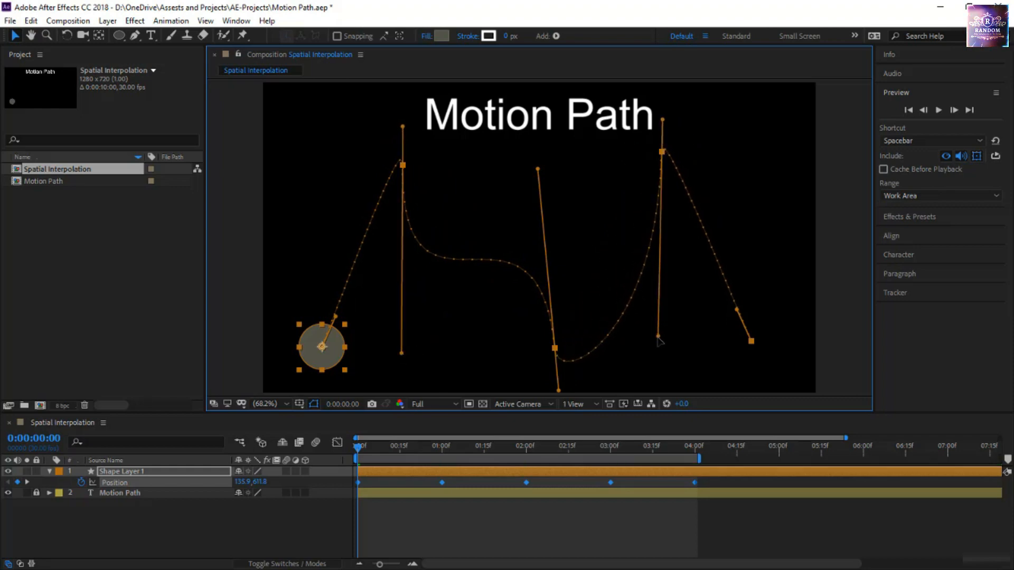
drag(740, 309, 676, 372)
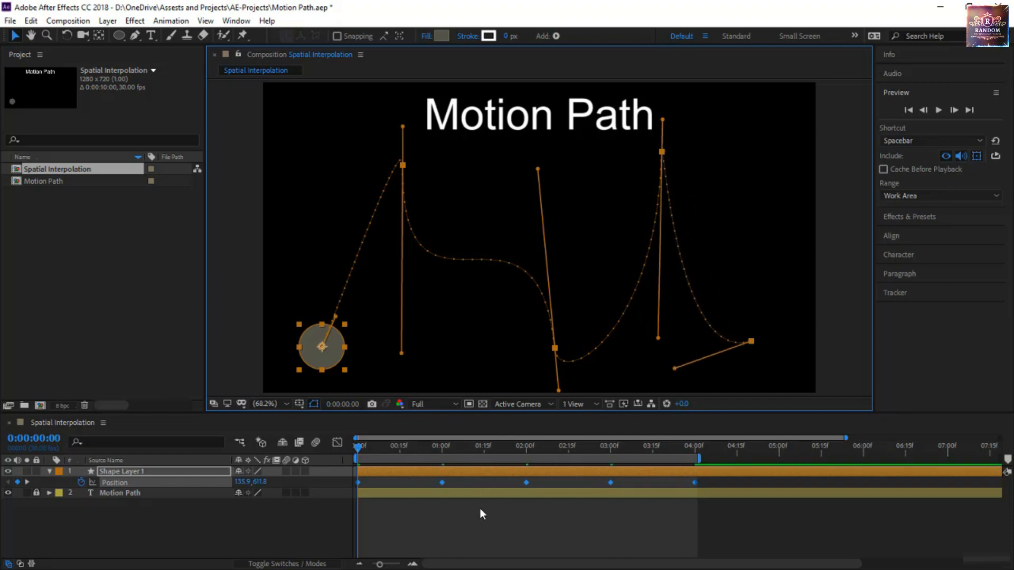
key(space)
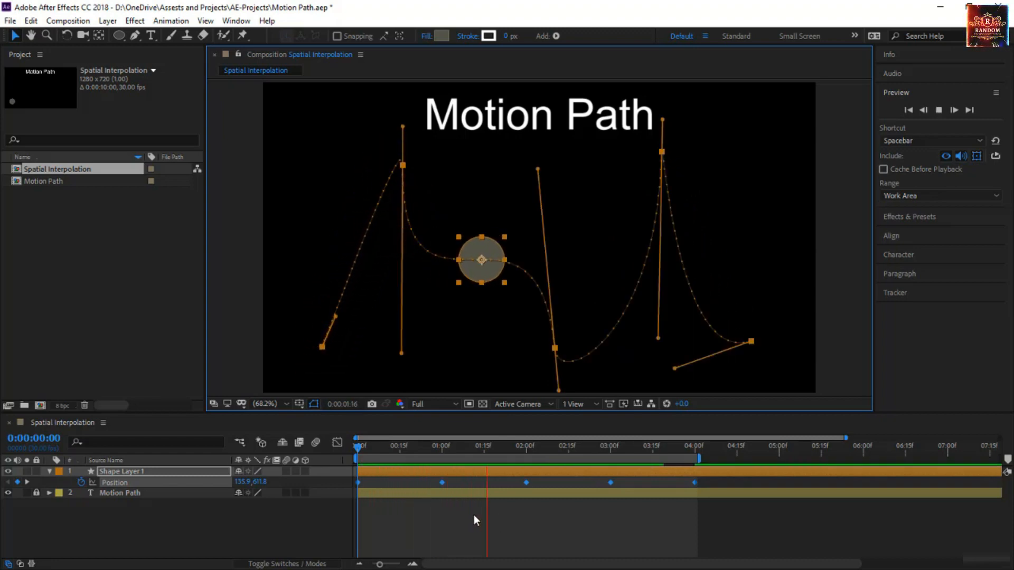
click(477, 517)
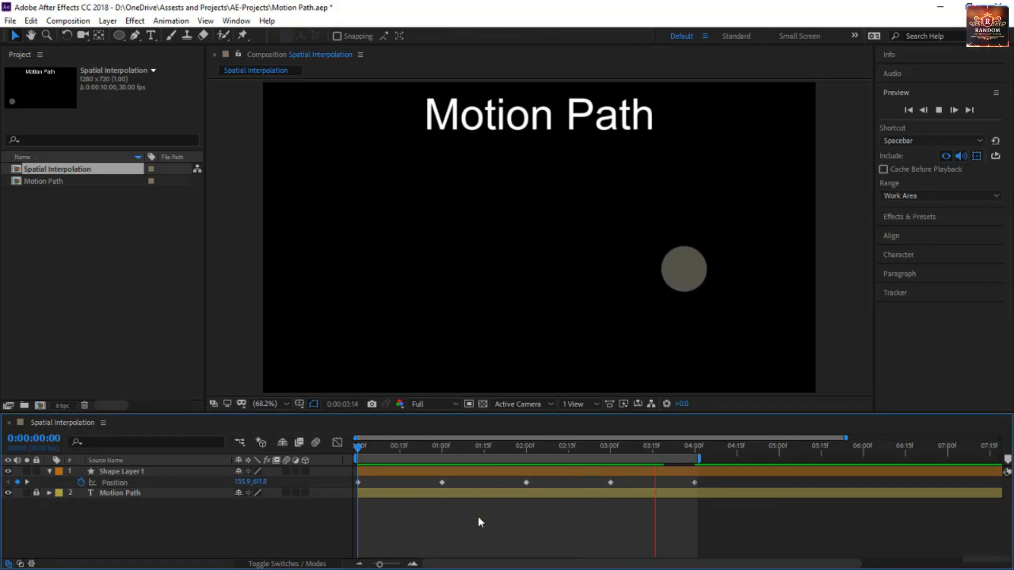
Try motion blur on Shape Layer 1 and the composition during the preview, and switch both off again
click(286, 471)
click(315, 442)
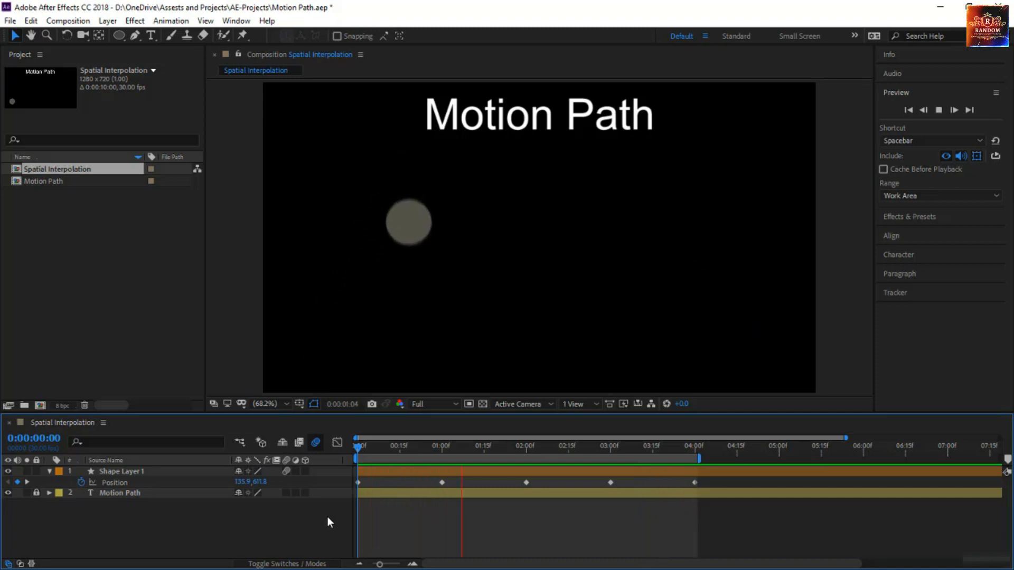
click(316, 442)
click(286, 471)
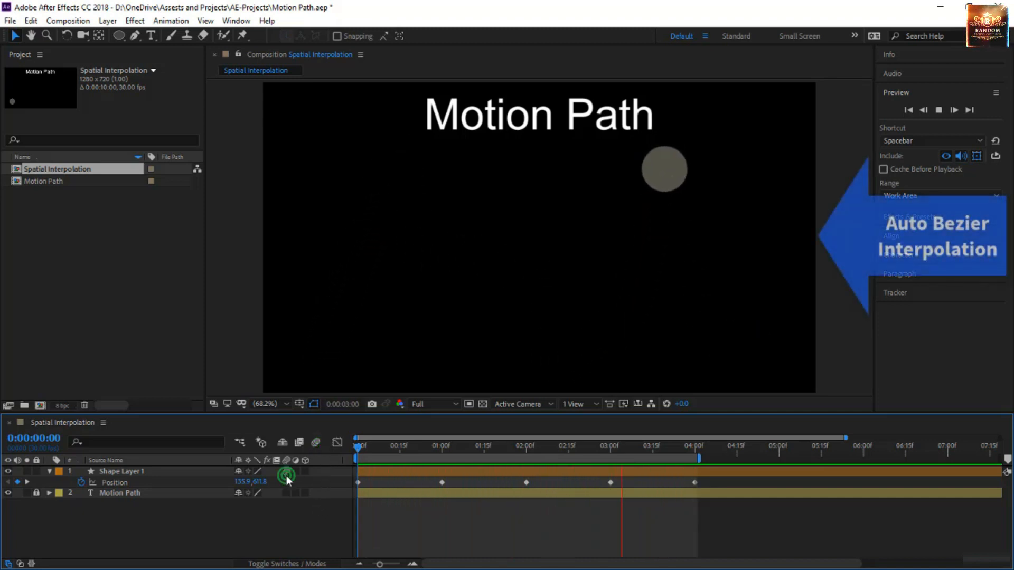
Return to 0:00:00:00 and set the spatial interpolation of all Shape Layer 1 Position keyframes to Auto Bezier
click(357, 445)
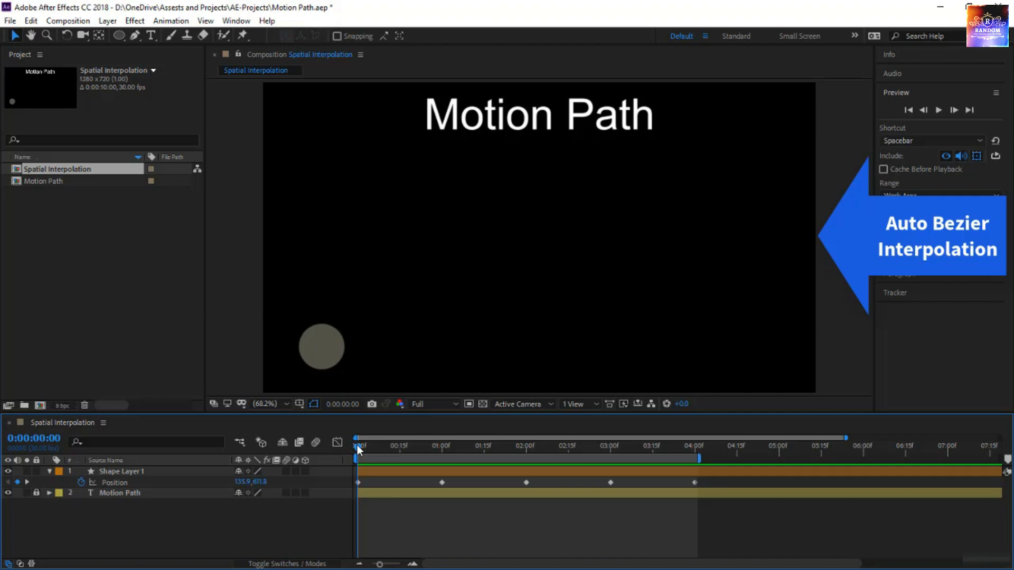
click(170, 481)
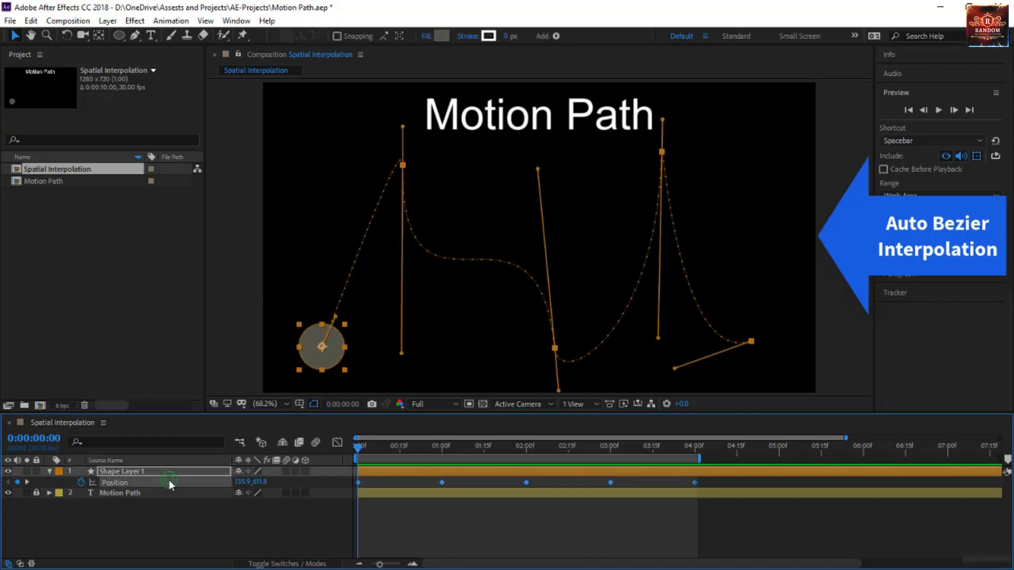
right_click(360, 482)
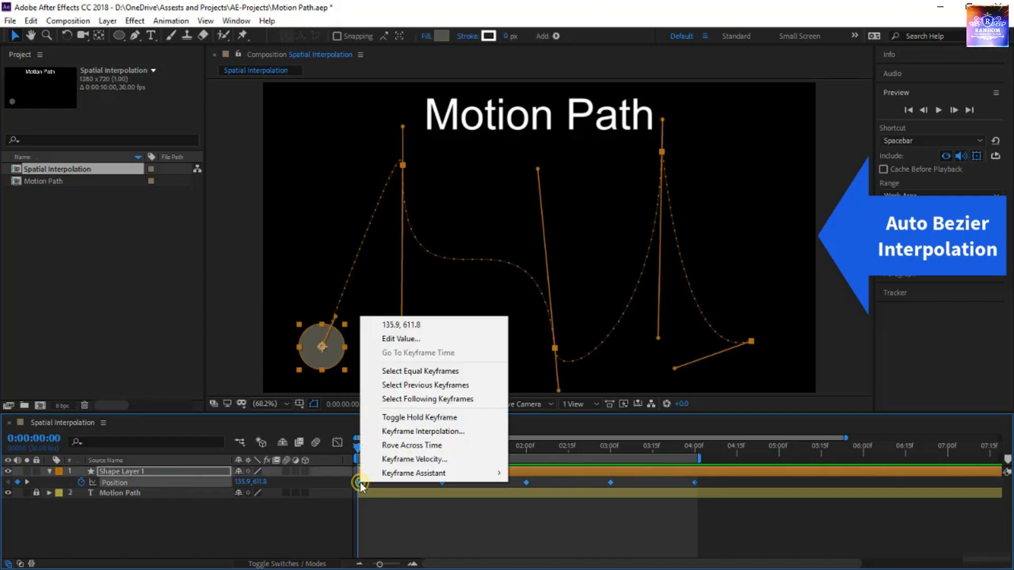
click(429, 433)
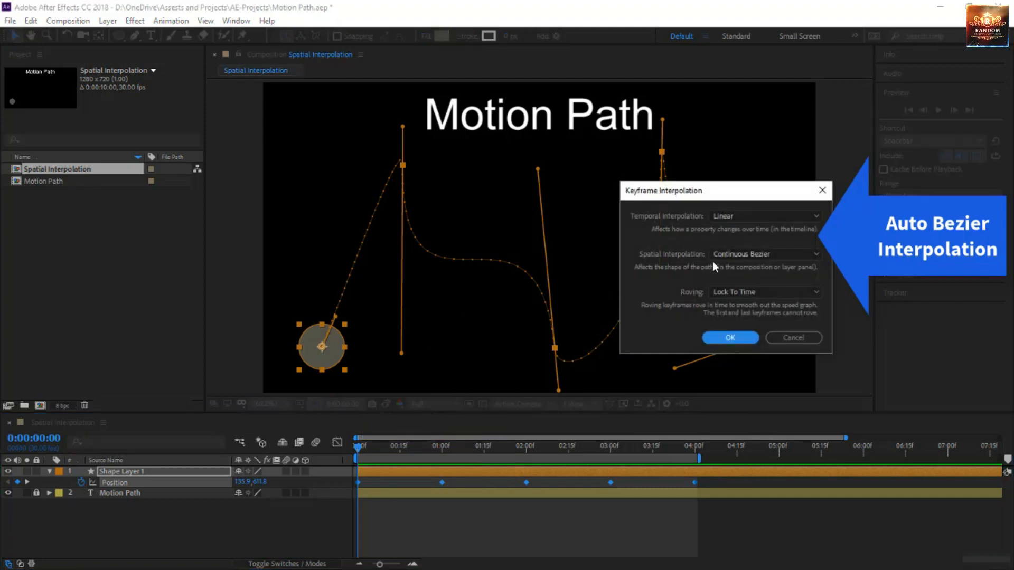
click(743, 256)
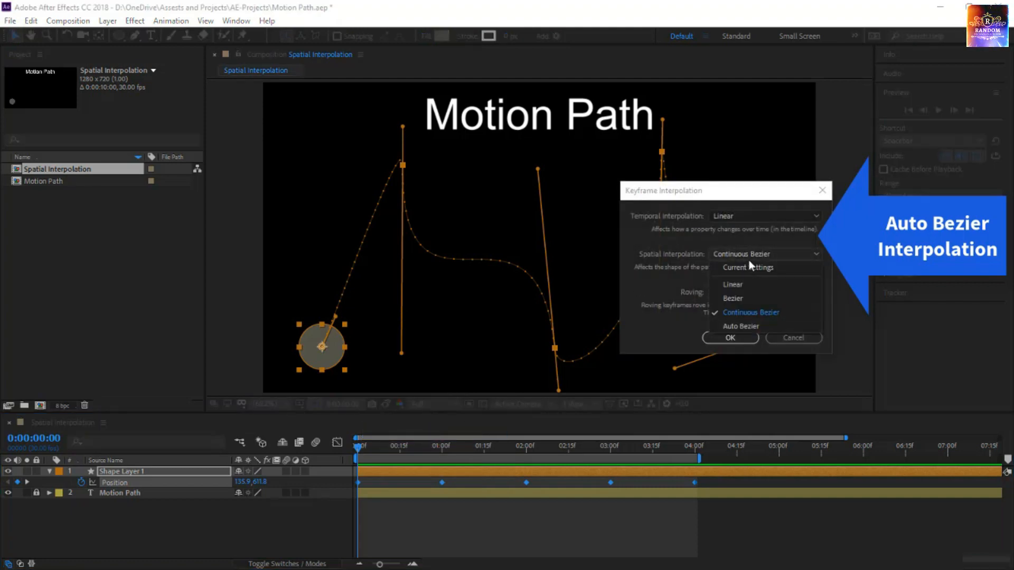
click(741, 325)
click(739, 338)
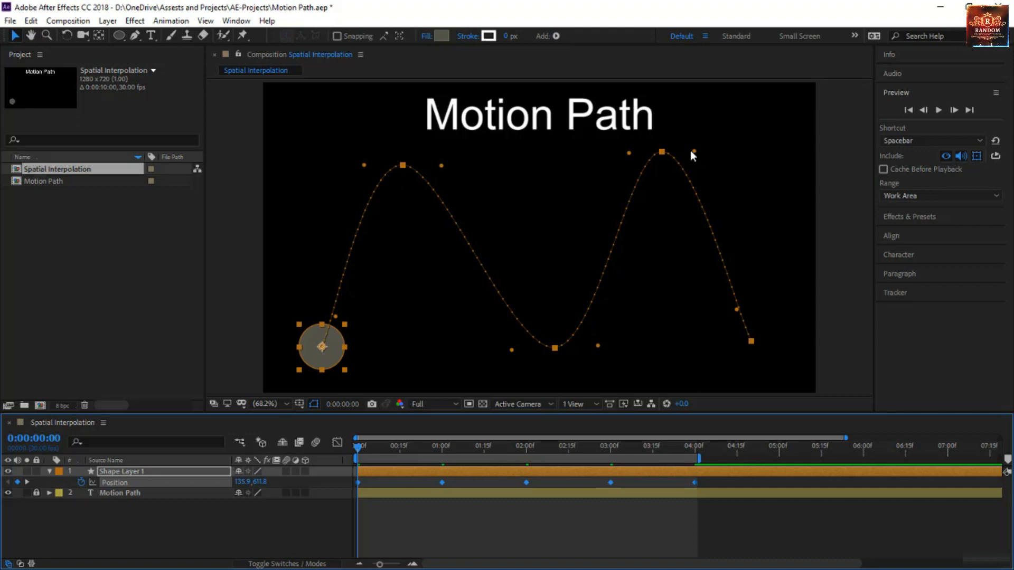
Tilt the direction handles of the fourth and second keyframes down to the right and preview the animation
mouse_move(693, 151)
mouse_down()
mouse_move(672, 219)
mouse_move(713, 139)
mouse_move(684, 136)
mouse_move(687, 160)
mouse_move(703, 167)
mouse_up()
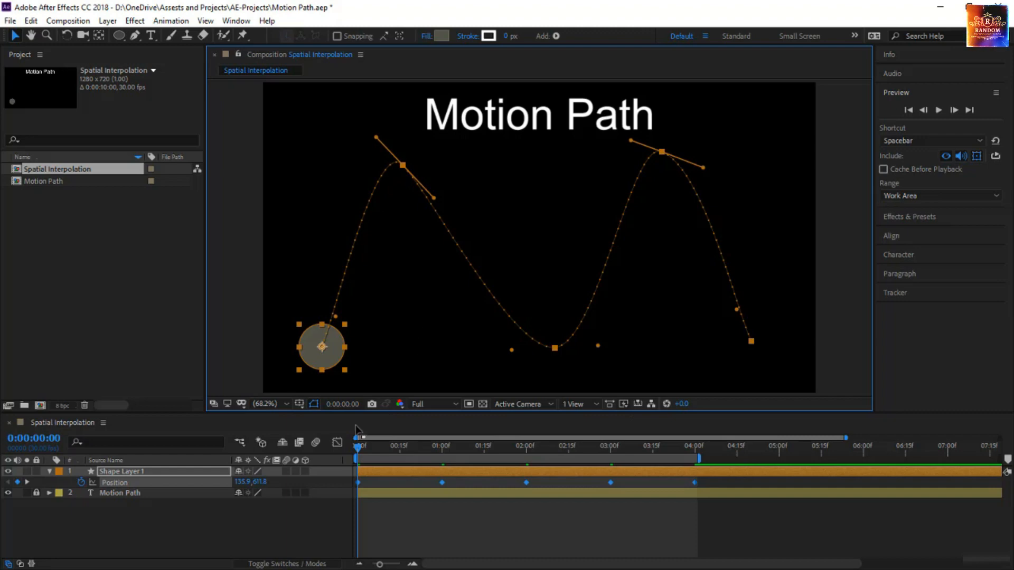
click(386, 532)
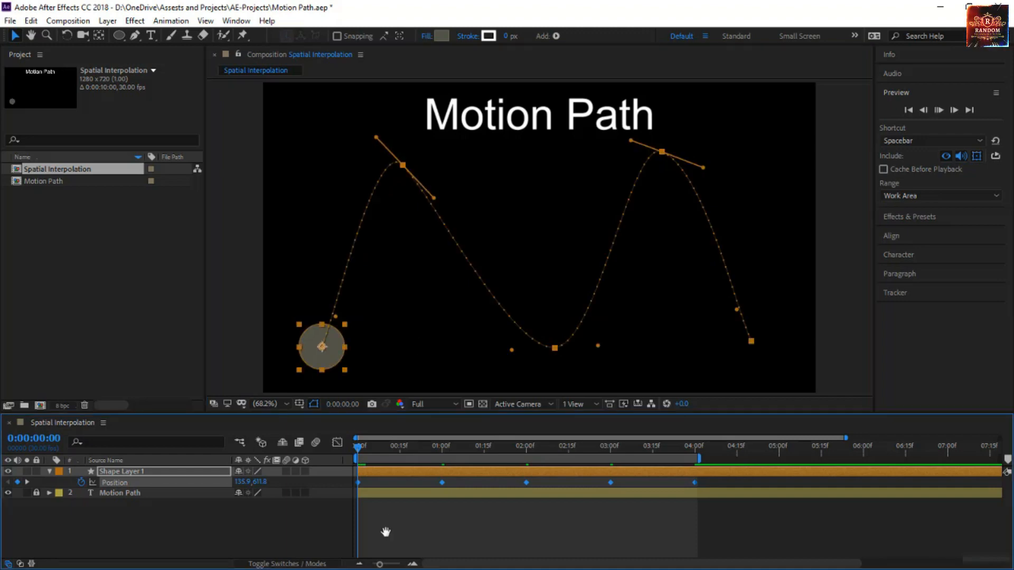
key(space)
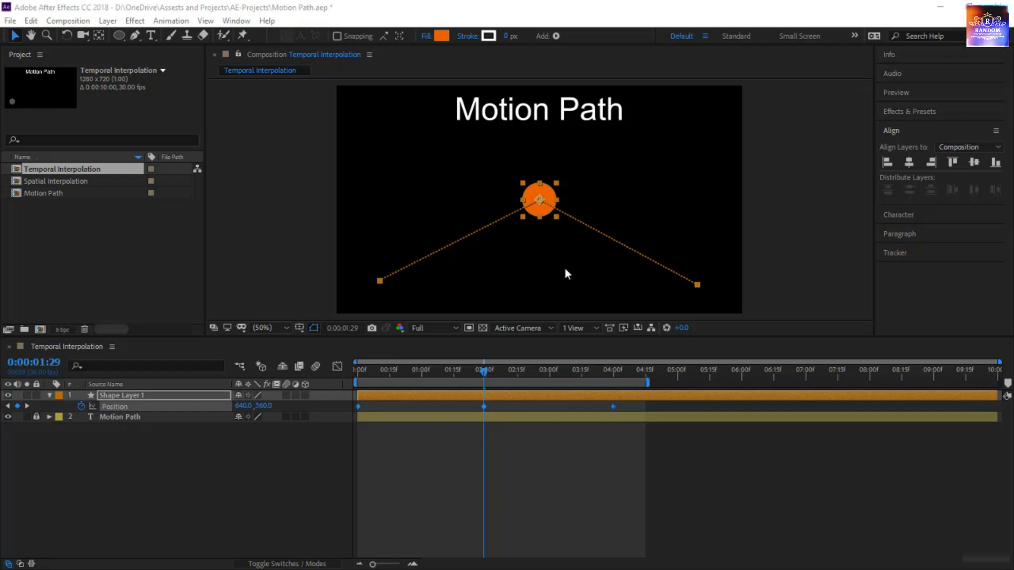
Set the temporal interpolation of all Shape Layer 1 Position keyframes in the Temporal Interpolation composition to Continuous Bezier
right_click(484, 407)
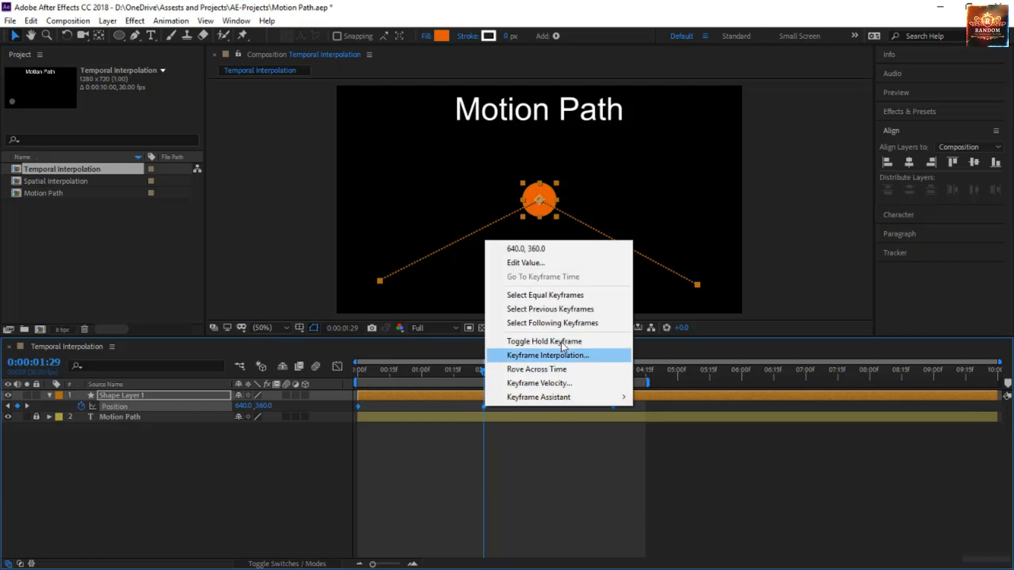
click(568, 354)
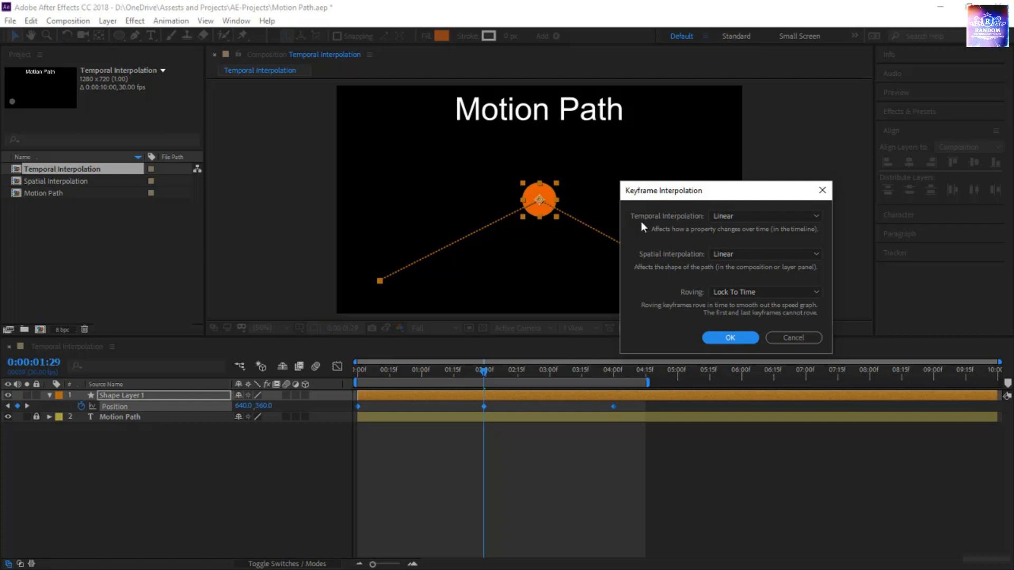
click(722, 218)
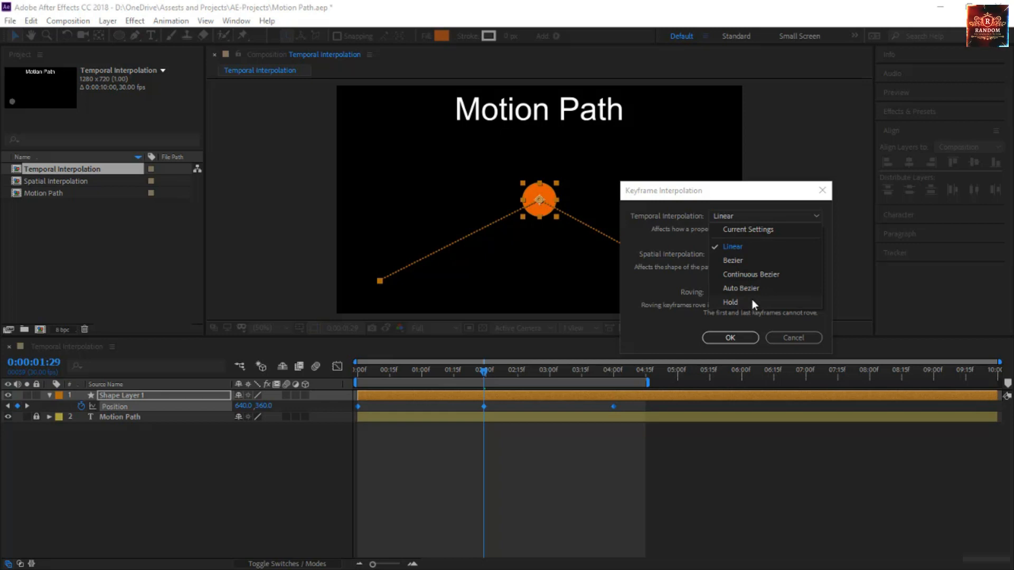
click(762, 275)
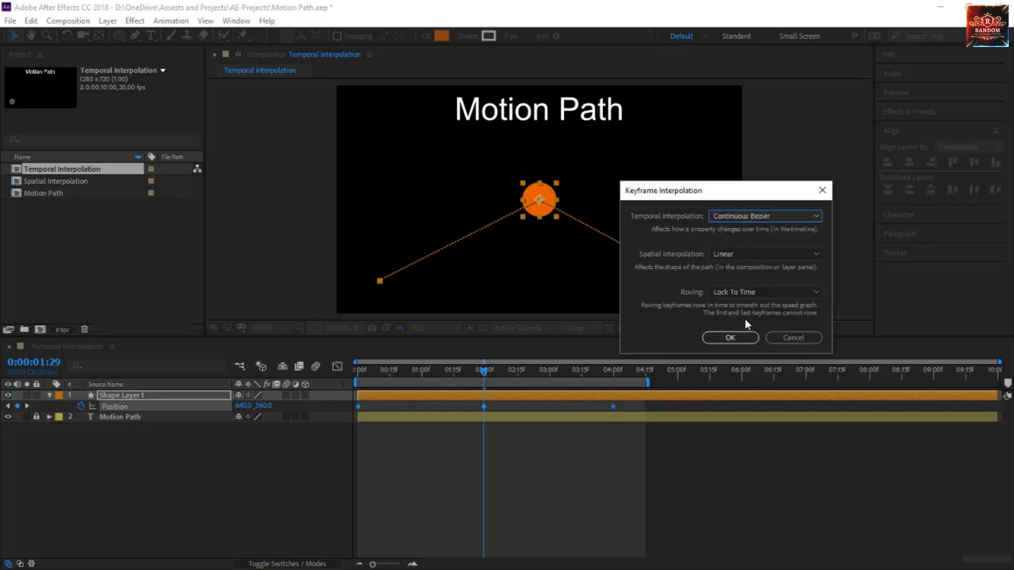
click(743, 339)
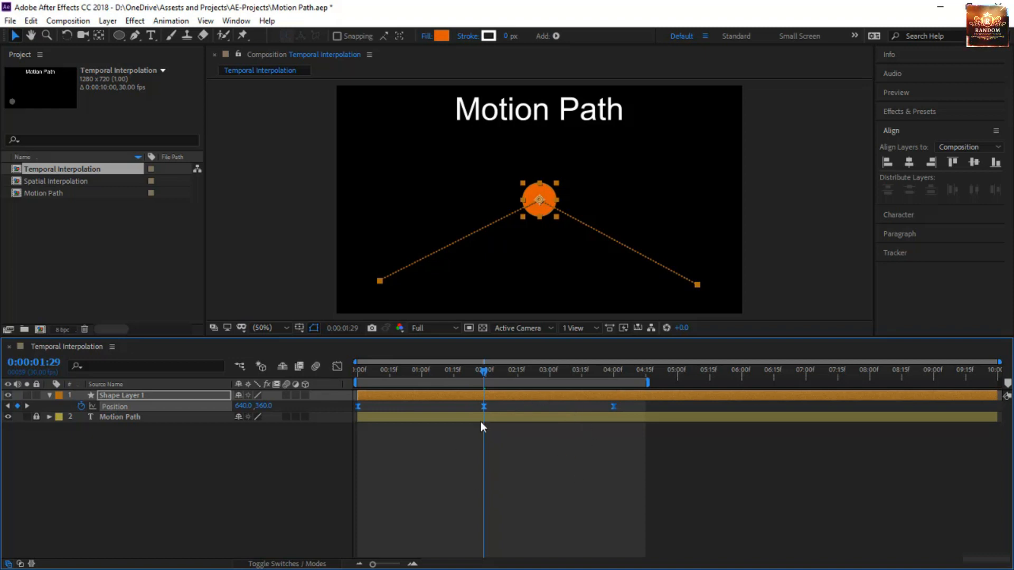
Open the Graph Editor for Shape Layer 1's Position property with the speed graph as graph type and snapping left on
click(337, 366)
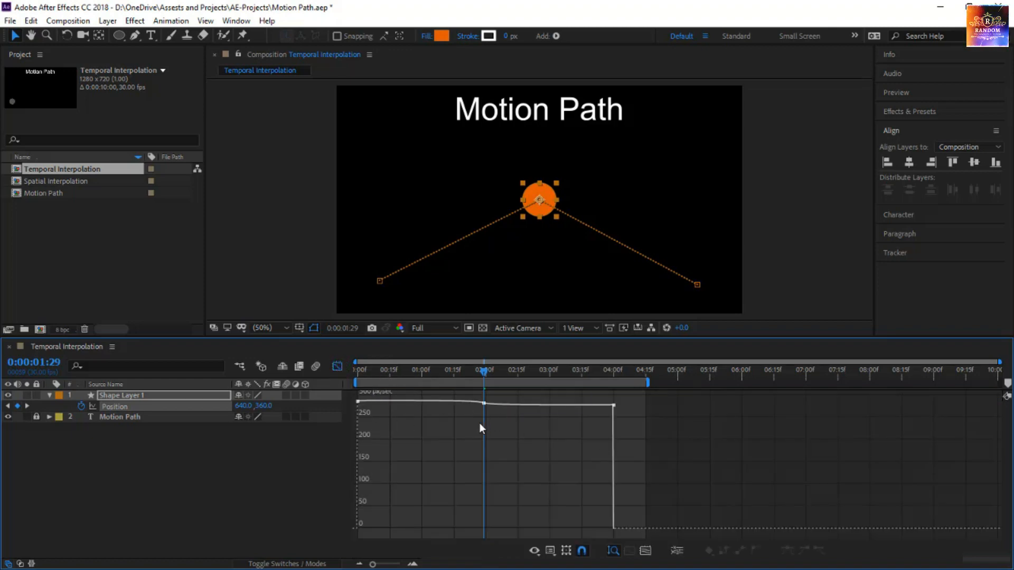
click(551, 552)
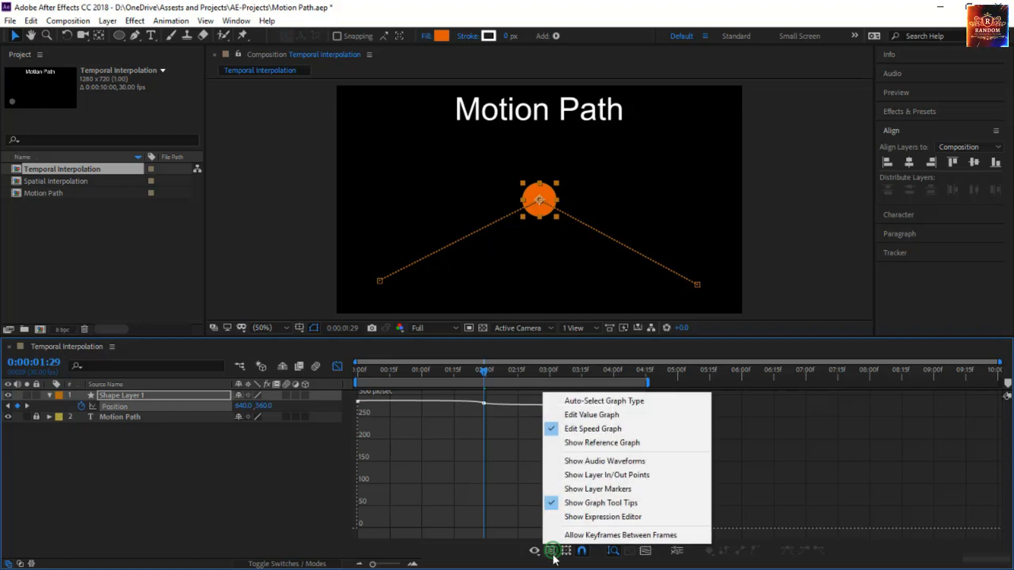
click(623, 431)
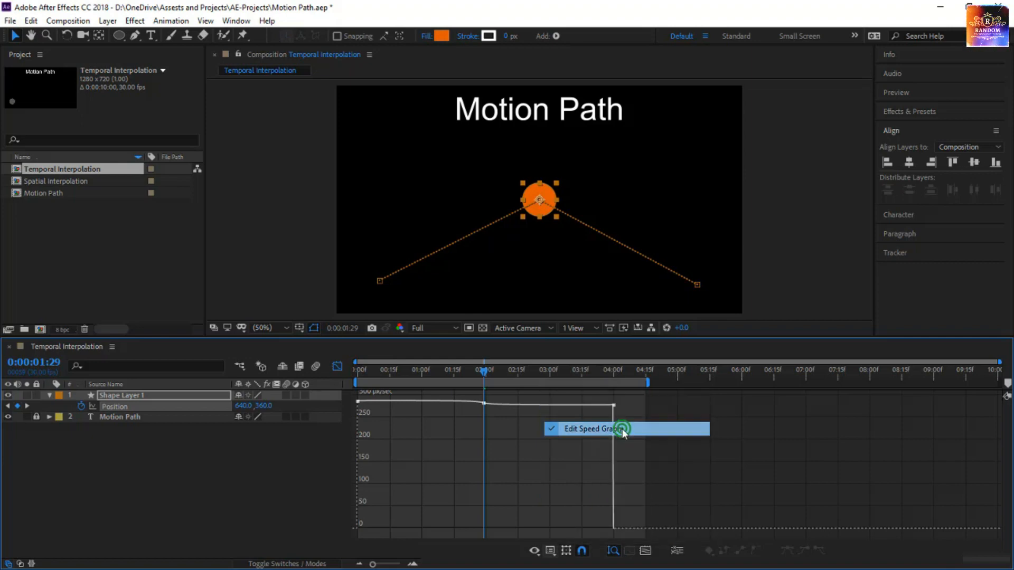
click(533, 552)
click(583, 551)
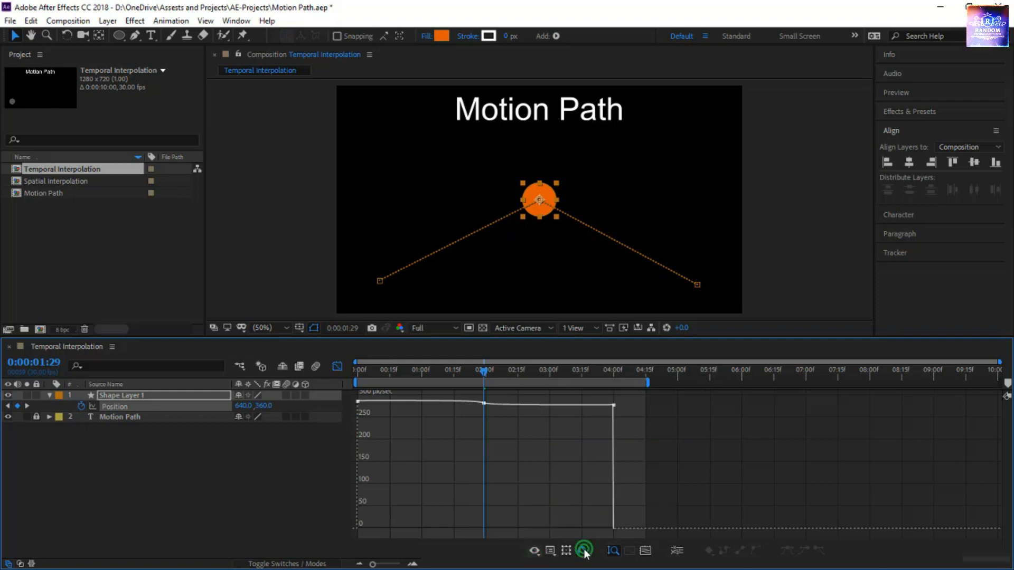
click(584, 551)
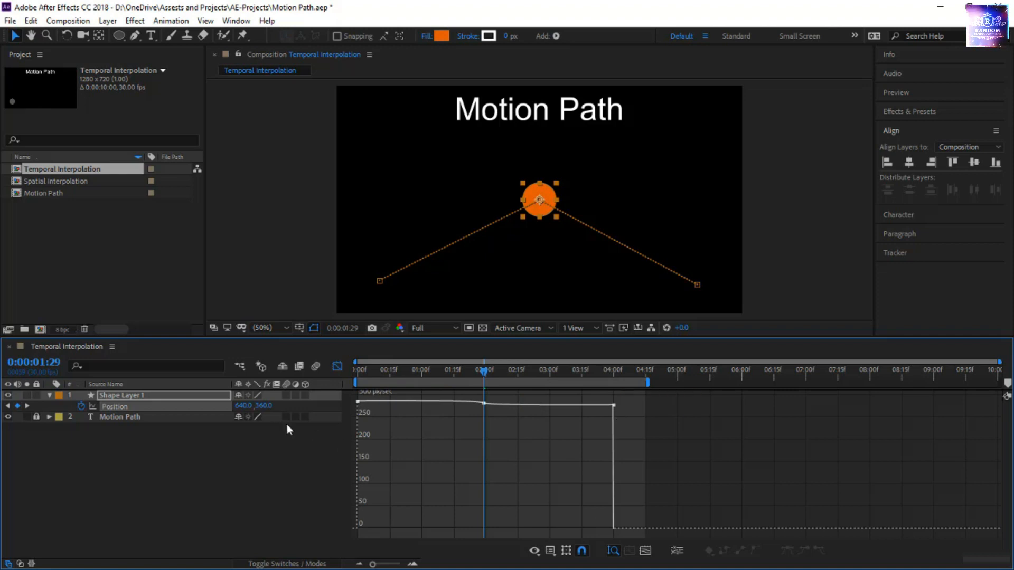
Lower the middle Position keyframe's speed to 0 px/sec in the speed graph
click(189, 406)
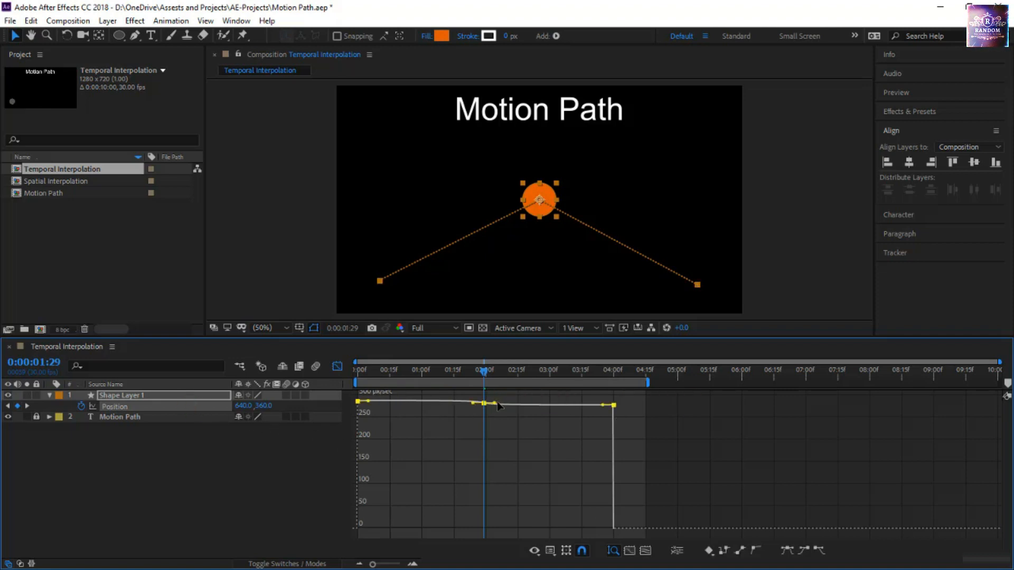
click(443, 429)
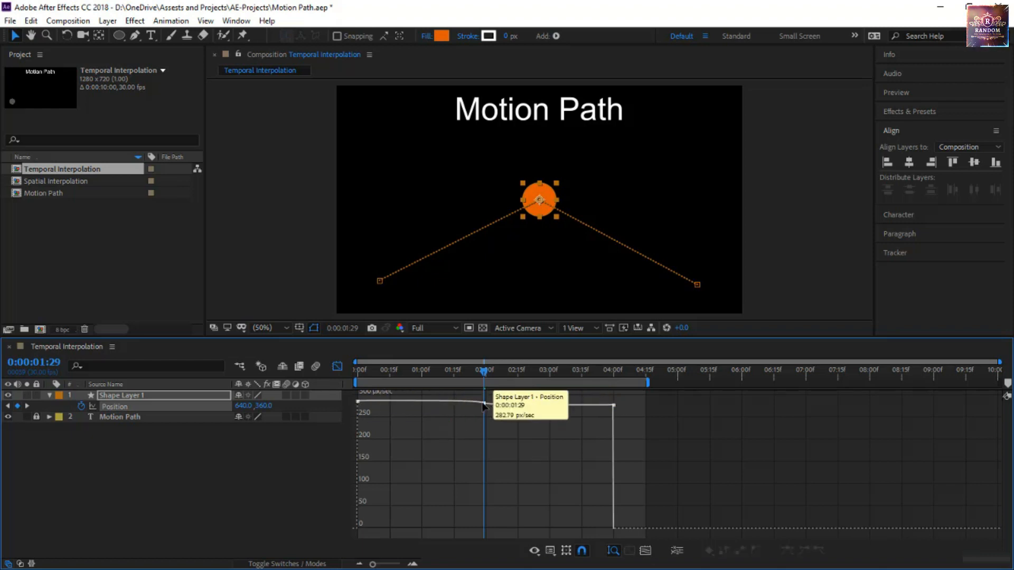
double_click(504, 404)
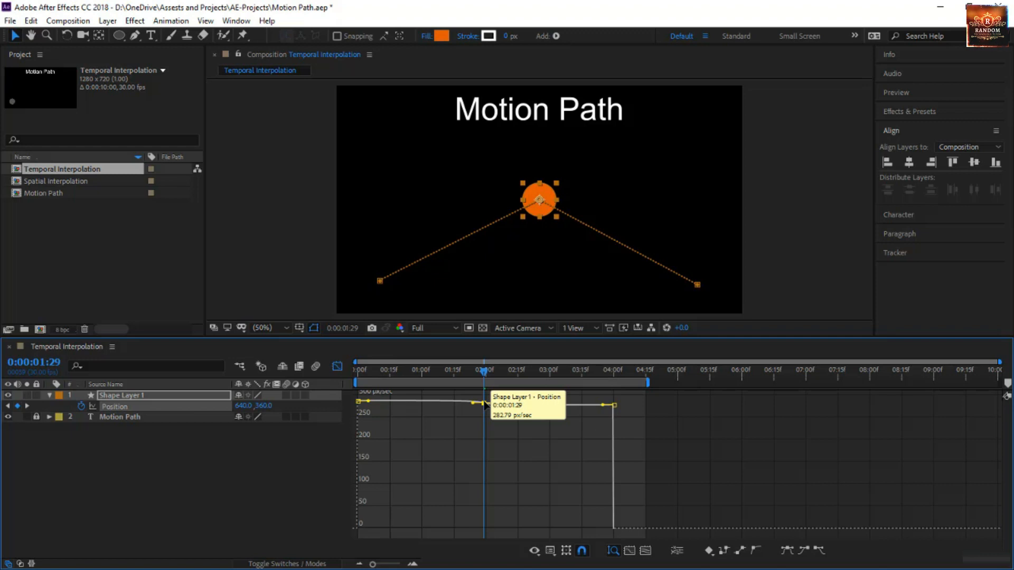
drag(484, 404, 485, 528)
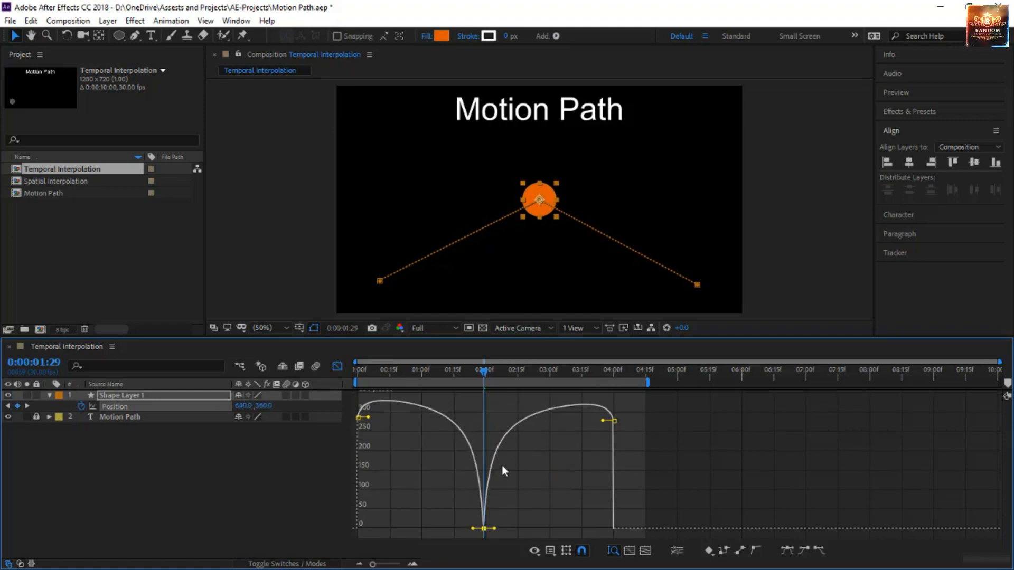
Raise the middle Position keyframe's speed to about 2090 px/sec and preview the animation from 0:00:00:00
drag(484, 528, 485, 341)
drag(484, 338, 484, 338)
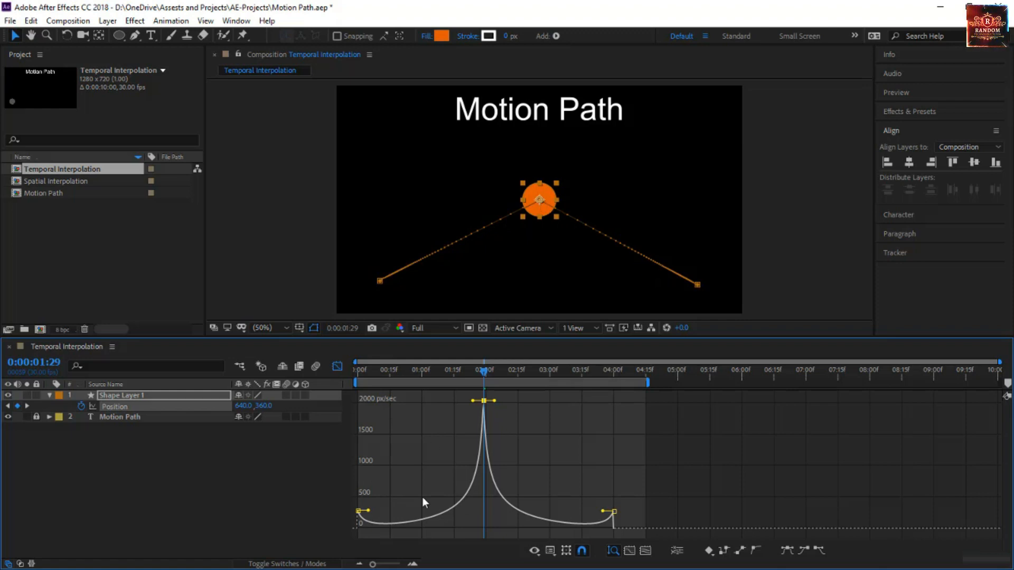
mouse_move(359, 515)
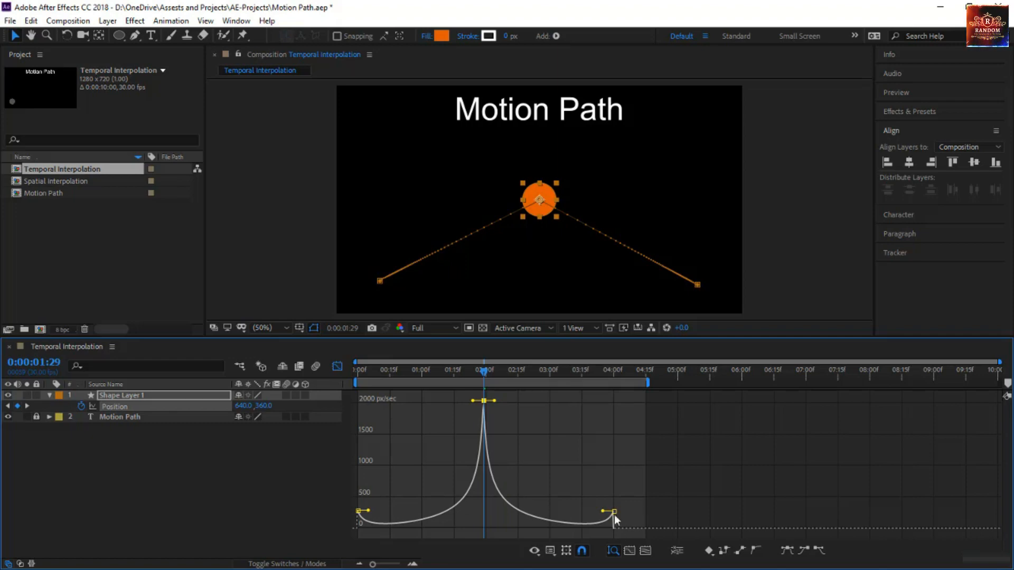
drag(378, 369, 355, 373)
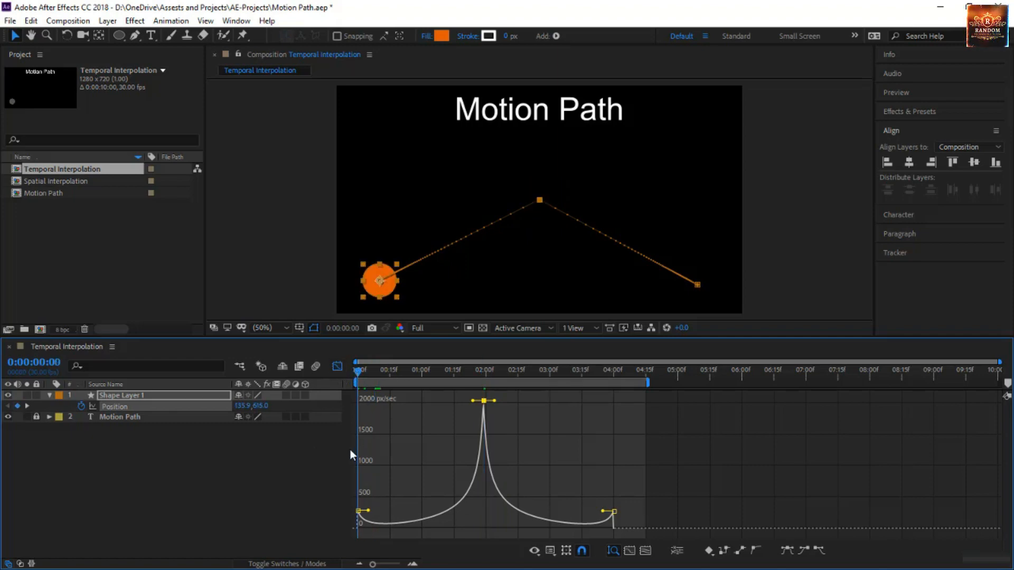
key(space)
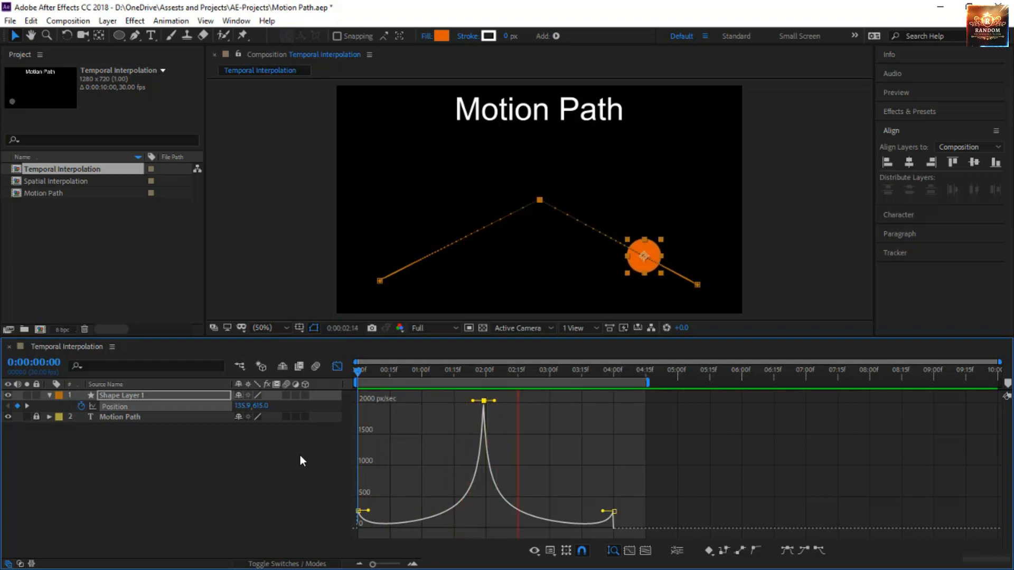
click(357, 369)
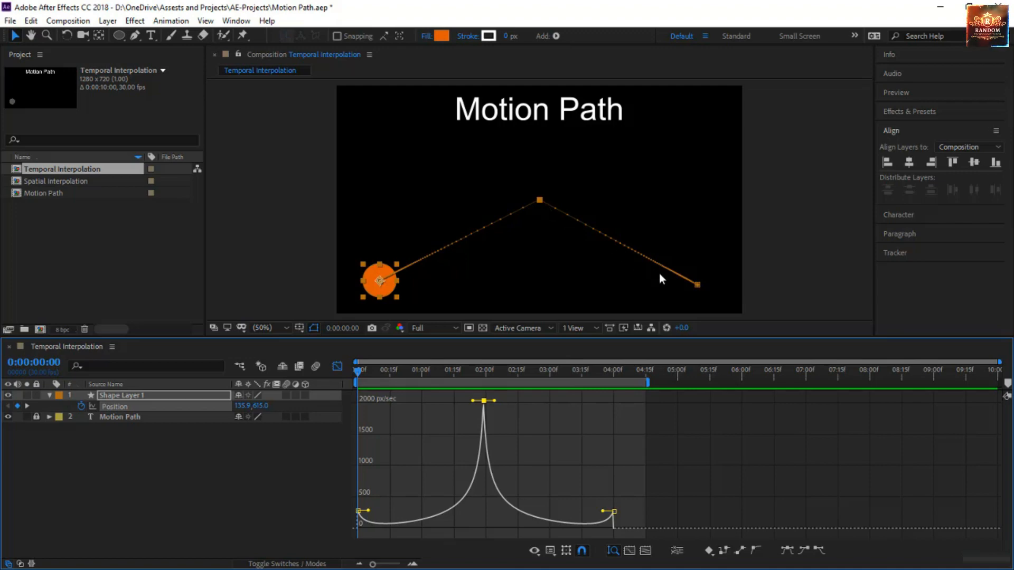
Compare a long and a very short outgoing handle on the middle keyframe in preview, ending with it extended to about 0:00:03:00
drag(495, 401, 589, 402)
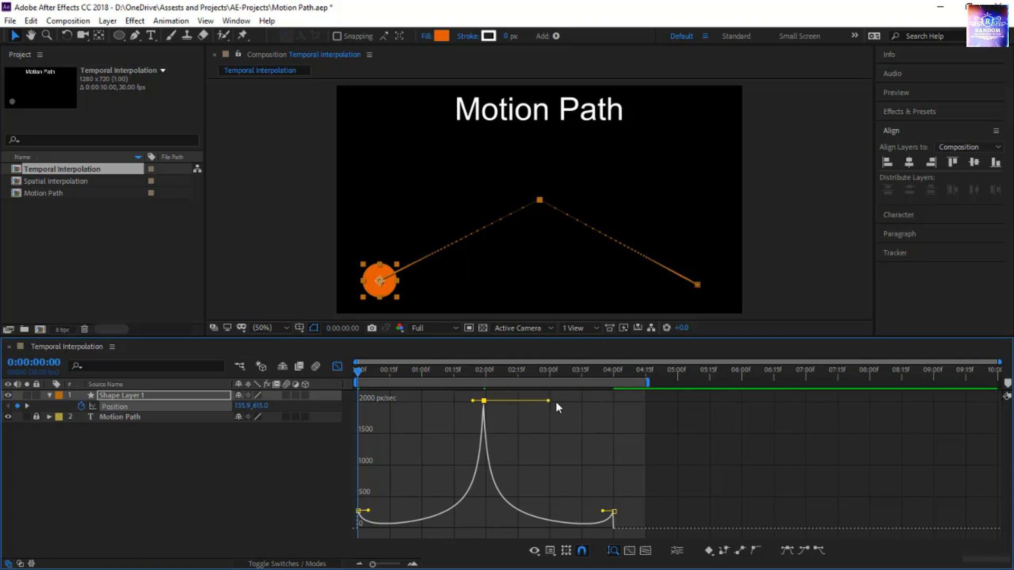
drag(549, 402, 487, 401)
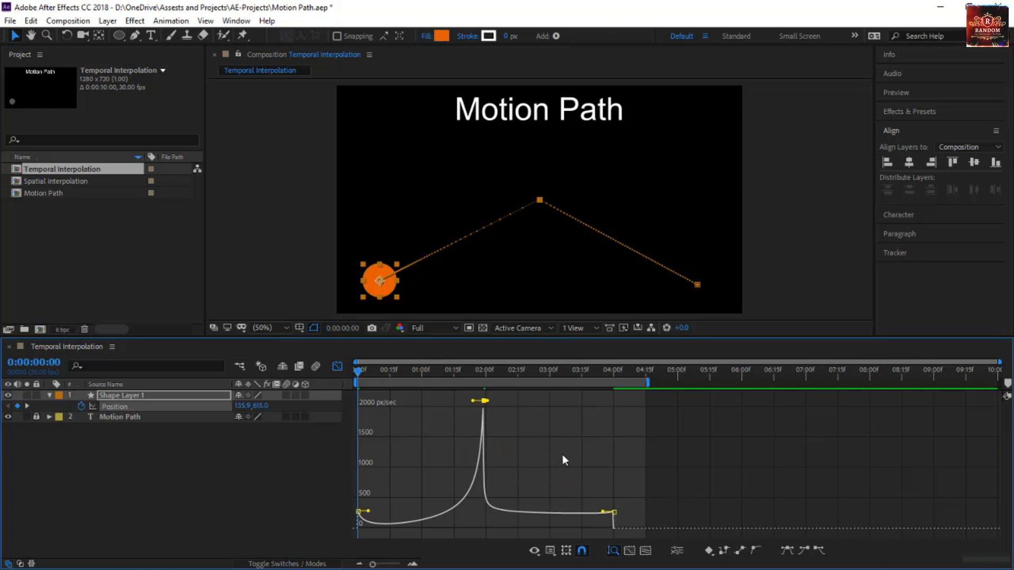
key(space)
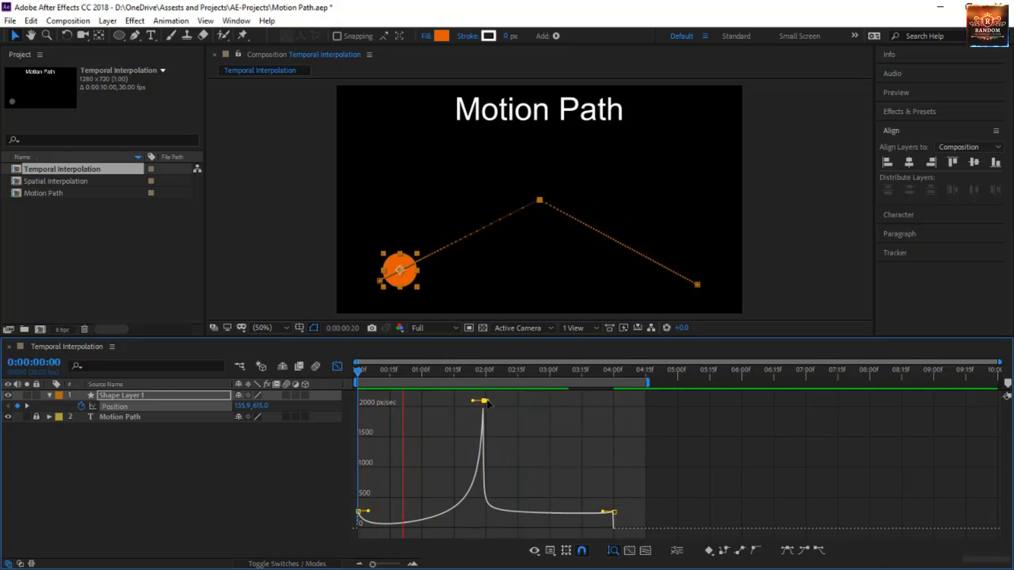
drag(486, 402, 575, 401)
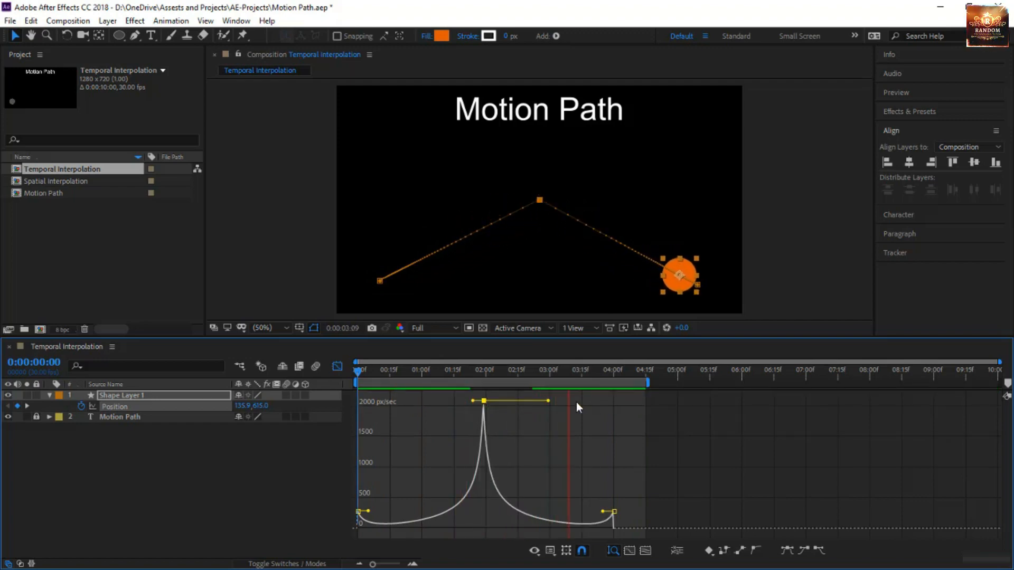
Extend the middle Position keyframe's incoming handle back to about 0:00:01:00
click(471, 397)
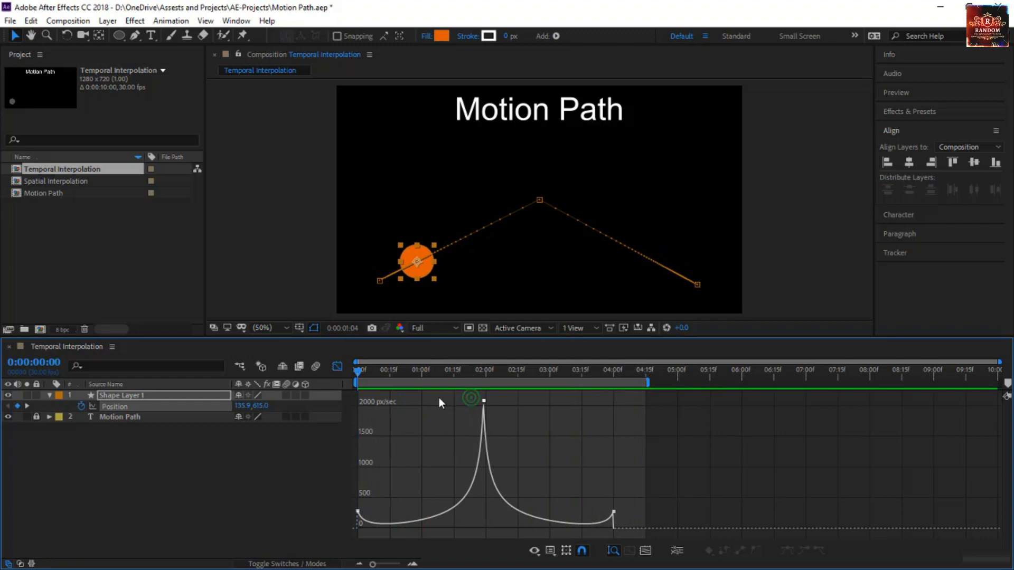
click(478, 402)
drag(473, 401, 408, 406)
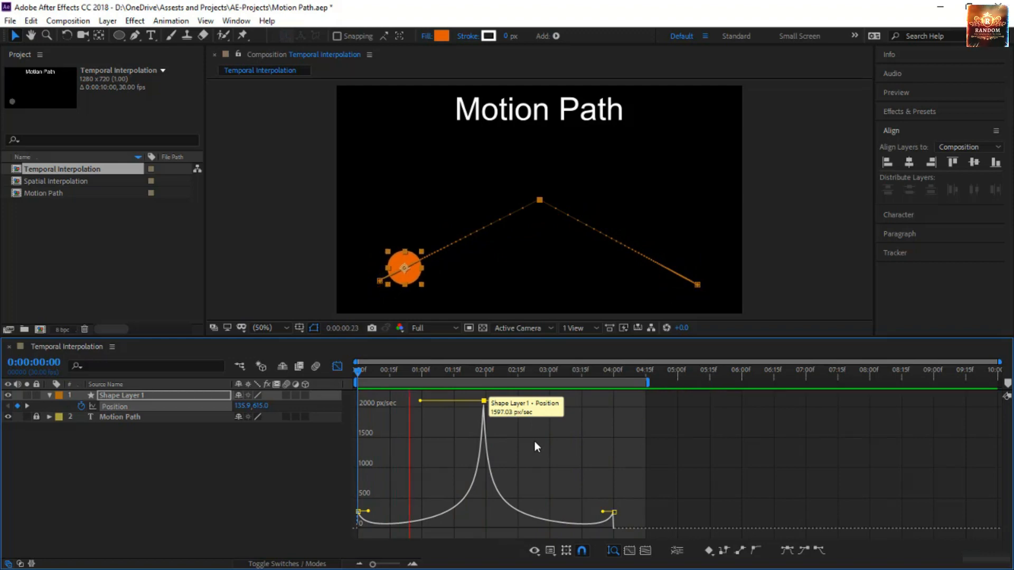
Move the middle Position keyframe to 0:00:03:11 at about 1324 px/sec and check its placement in the layer timeline
drag(483, 402, 576, 453)
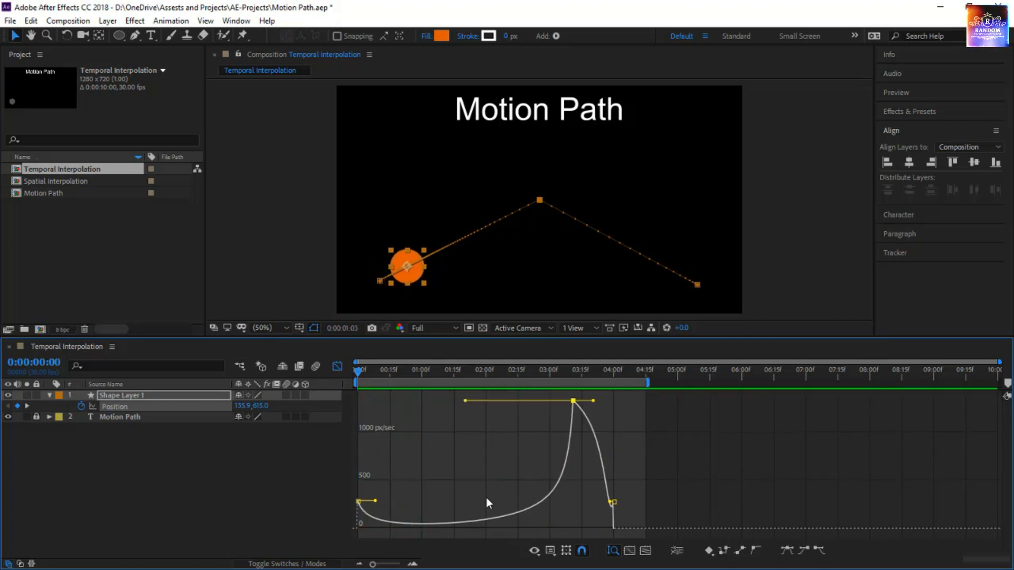
click(337, 366)
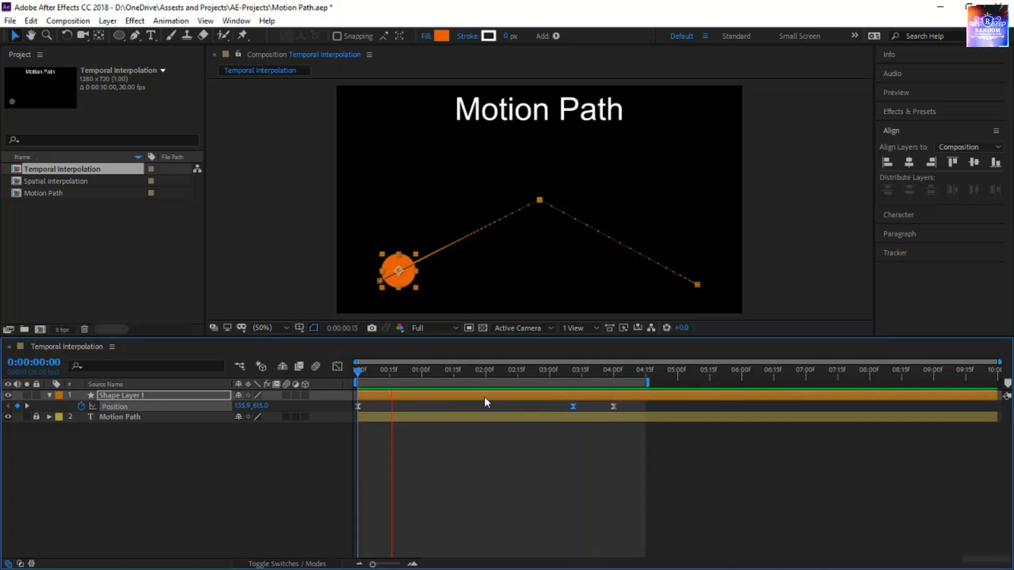
click(337, 365)
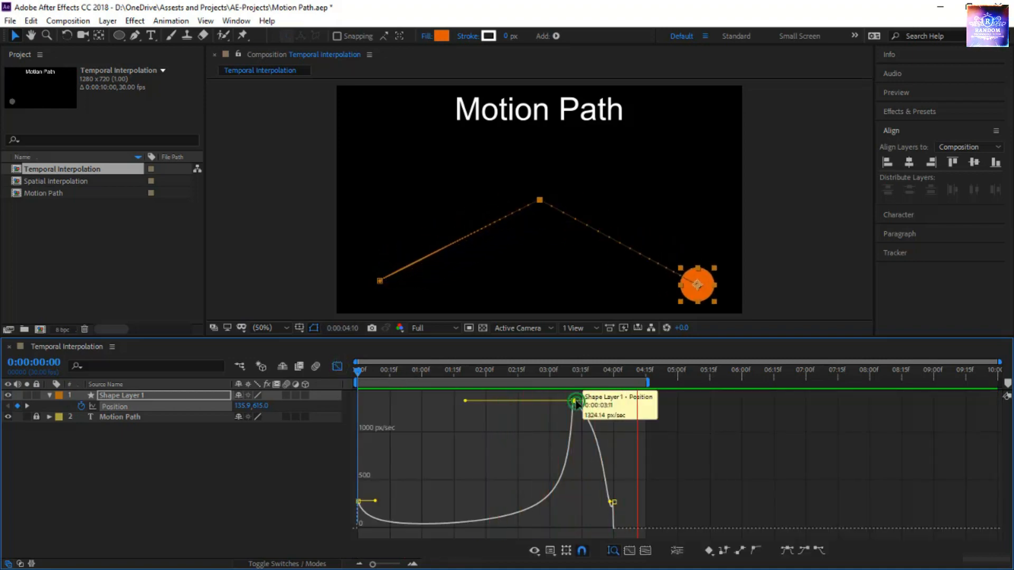
Move the middle keyframe to about 0:00:02:01 at 0 px/sec and lower the last and first keyframes' speeds to nearly zero
drag(576, 401, 489, 532)
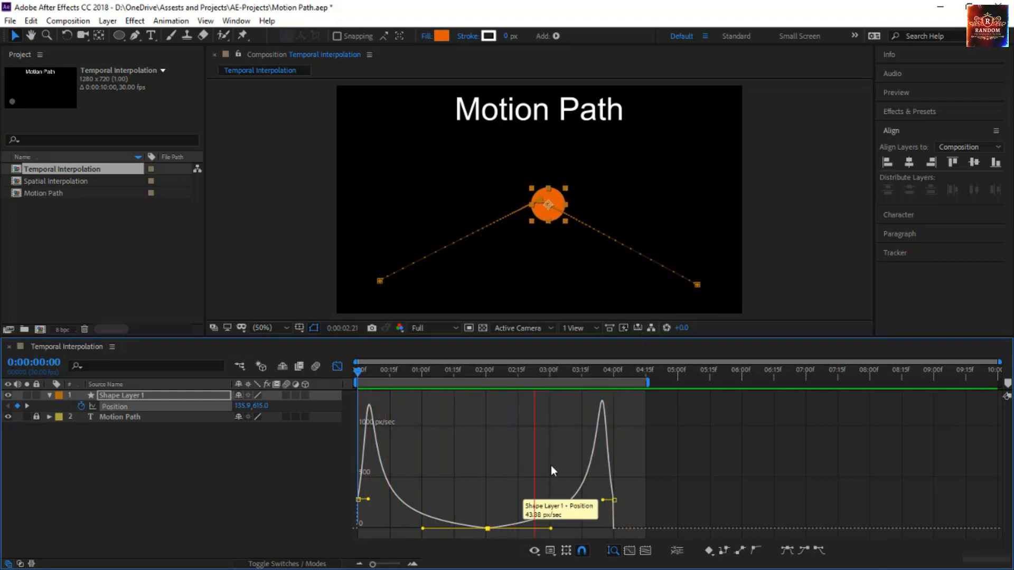
drag(614, 500, 615, 527)
key(space)
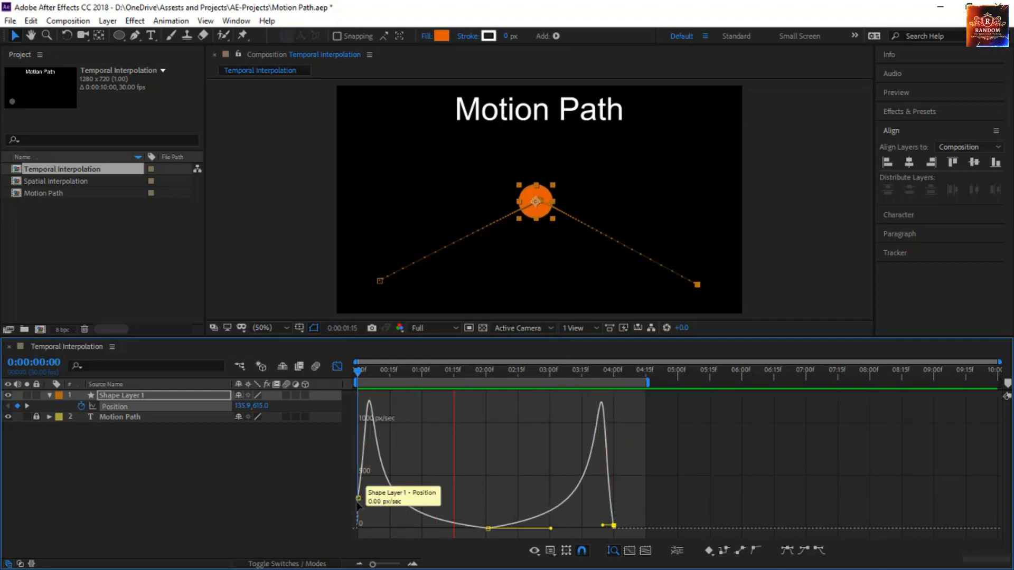
drag(359, 499, 362, 522)
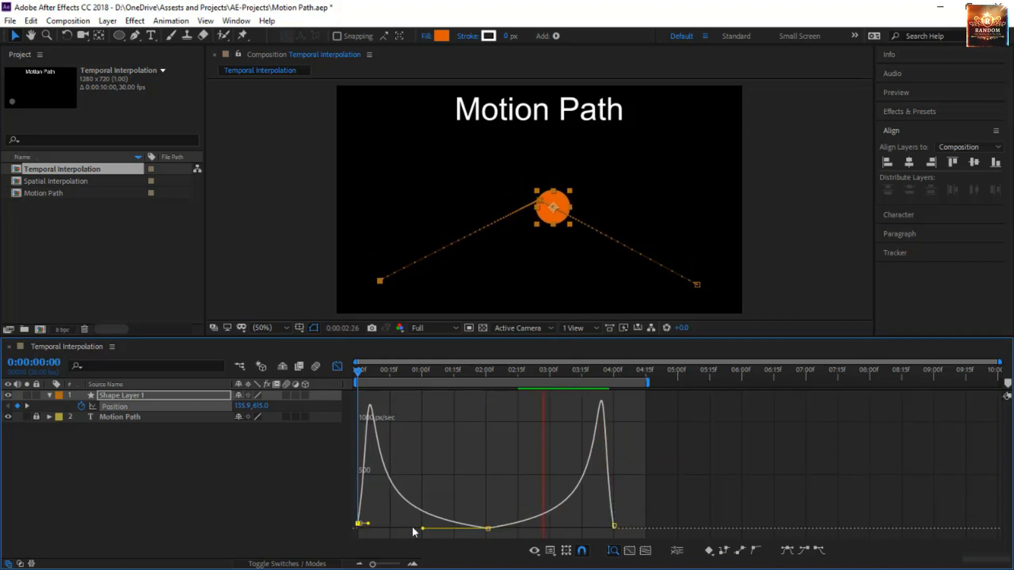
Convert all Position keyframes of Shape Layer 1 to Linear in the Graph Editor
click(201, 408)
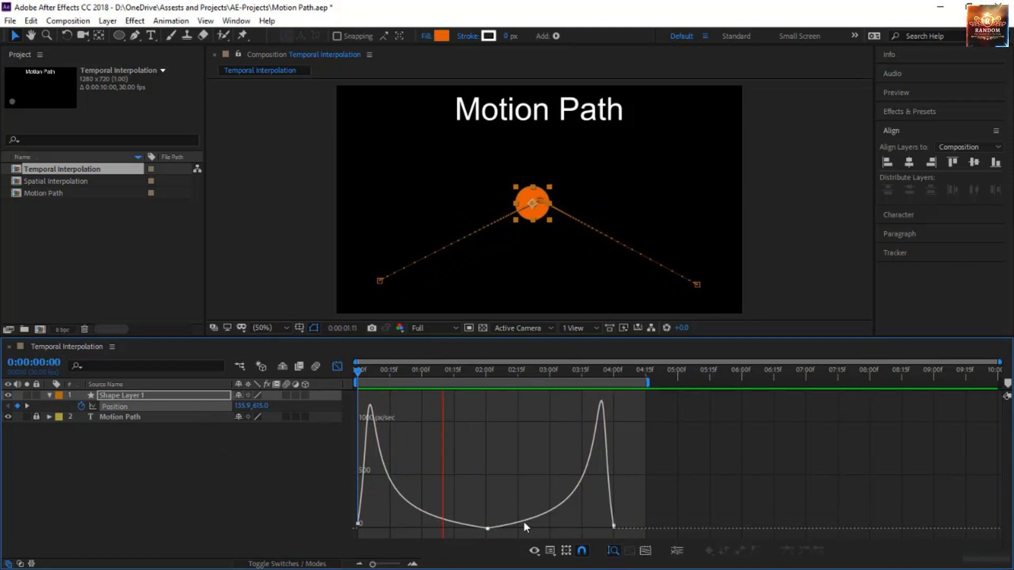
click(199, 404)
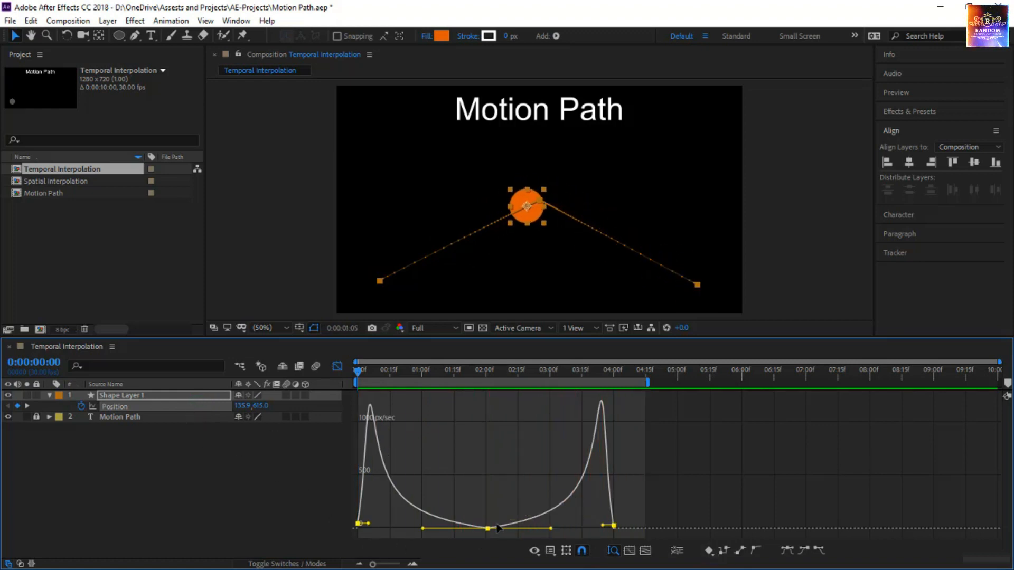
click(740, 552)
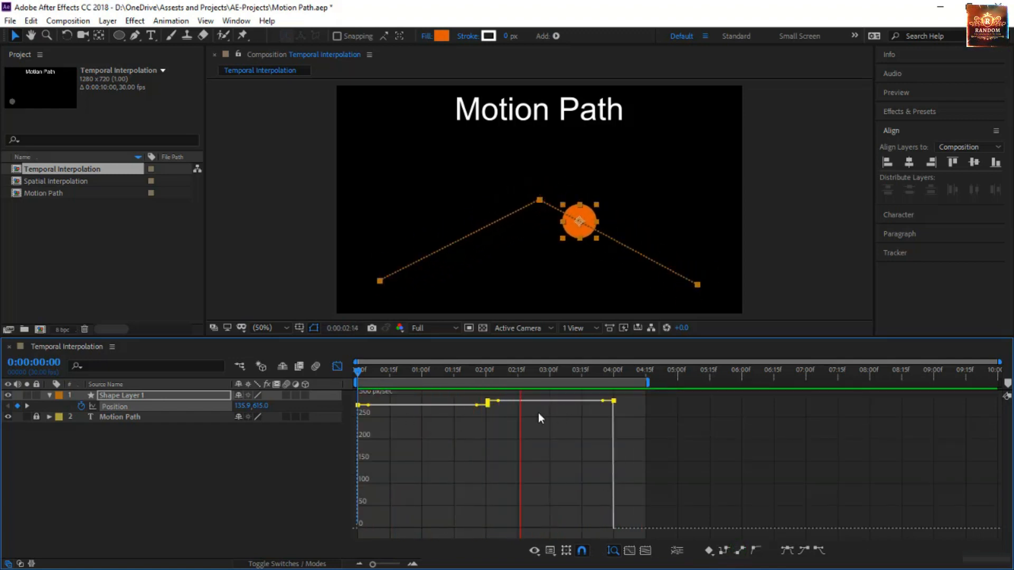
Set the temporal interpolation of the selected Position keyframes to Bezier
right_click(487, 406)
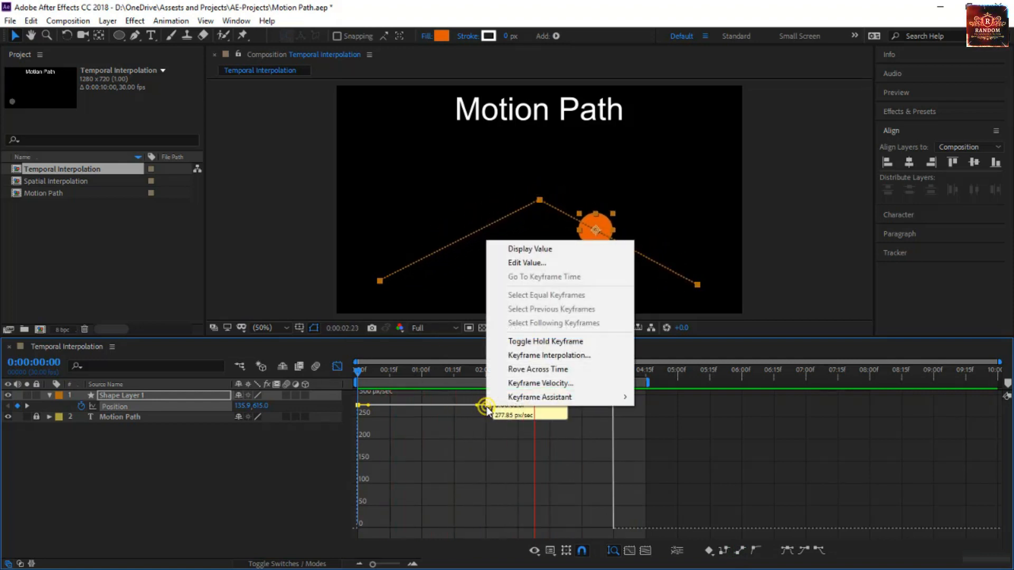
click(528, 359)
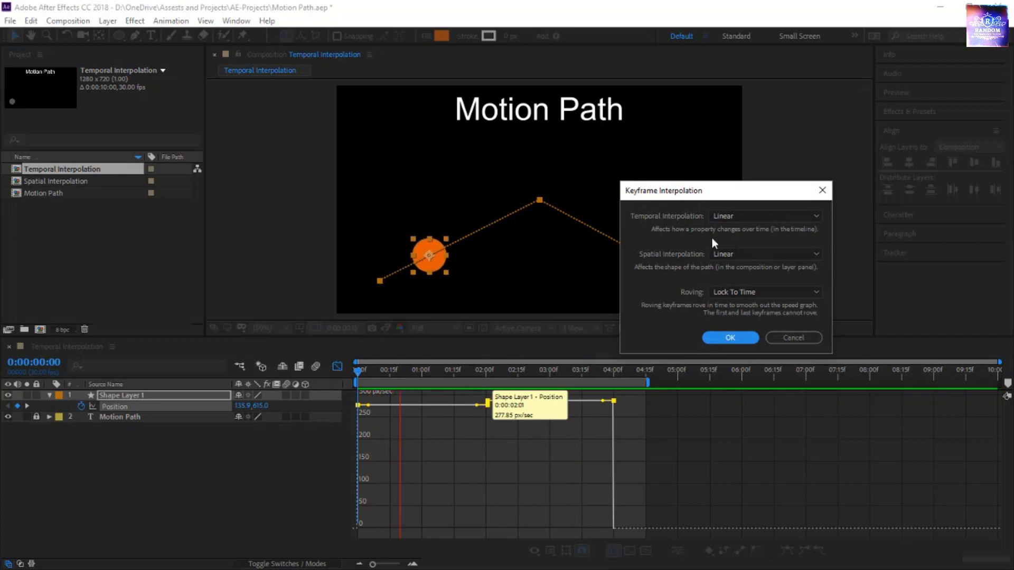
click(732, 218)
click(740, 258)
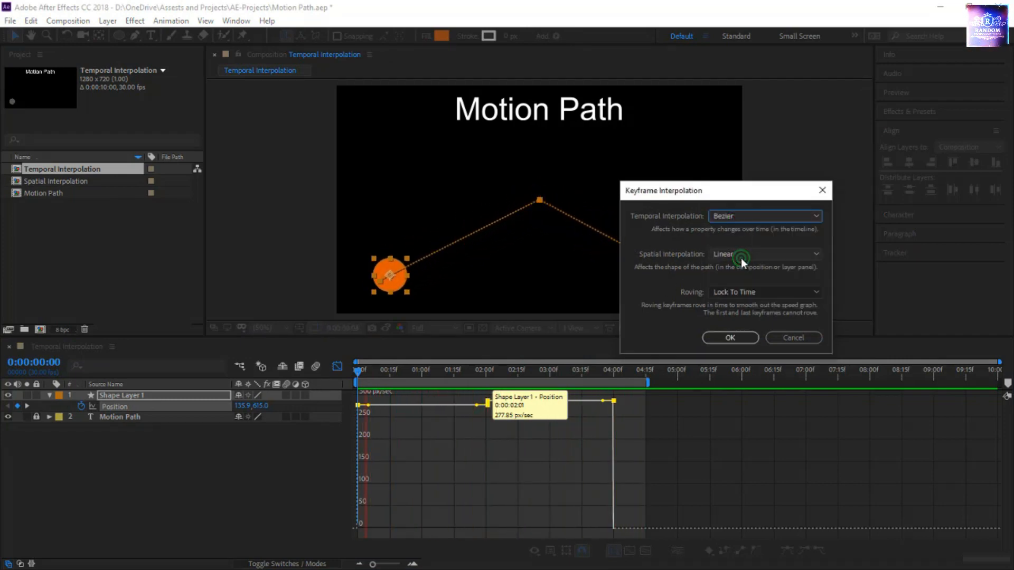
click(733, 337)
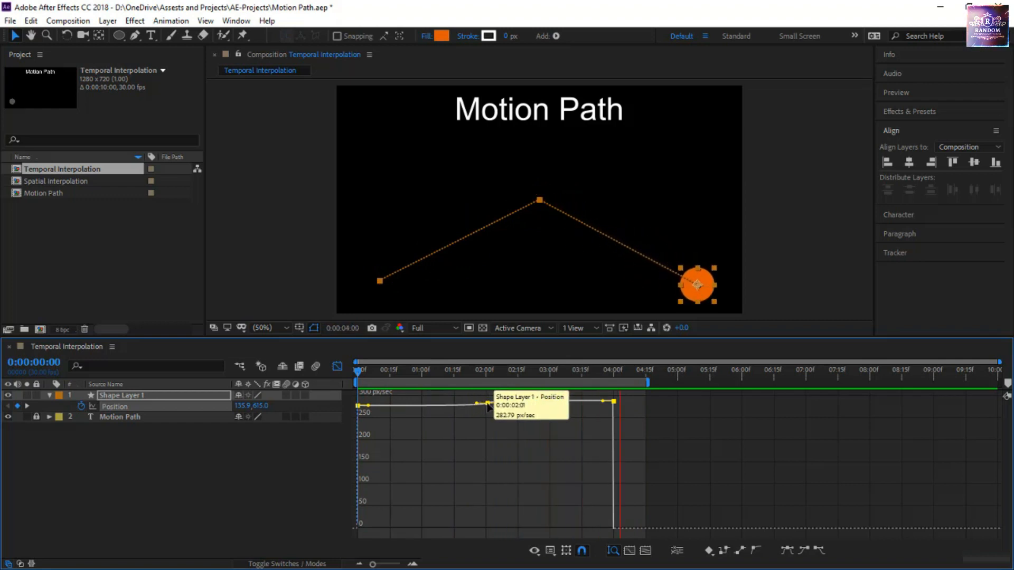
Lower the selected Position keyframes' outgoing speed to about 70 px/sec and lengthen their outgoing handles to about one second
drag(487, 406, 485, 496)
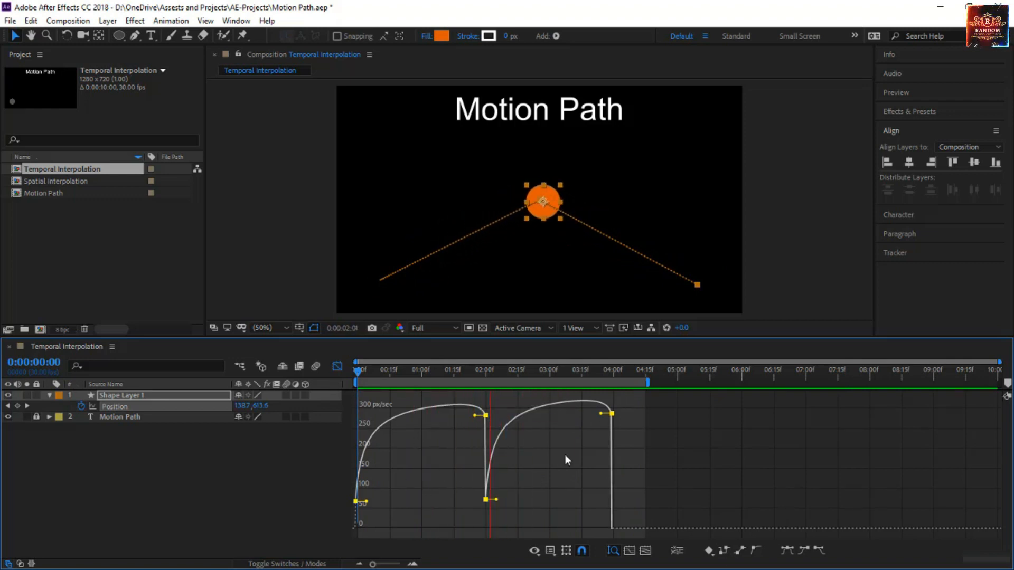
drag(496, 503, 566, 502)
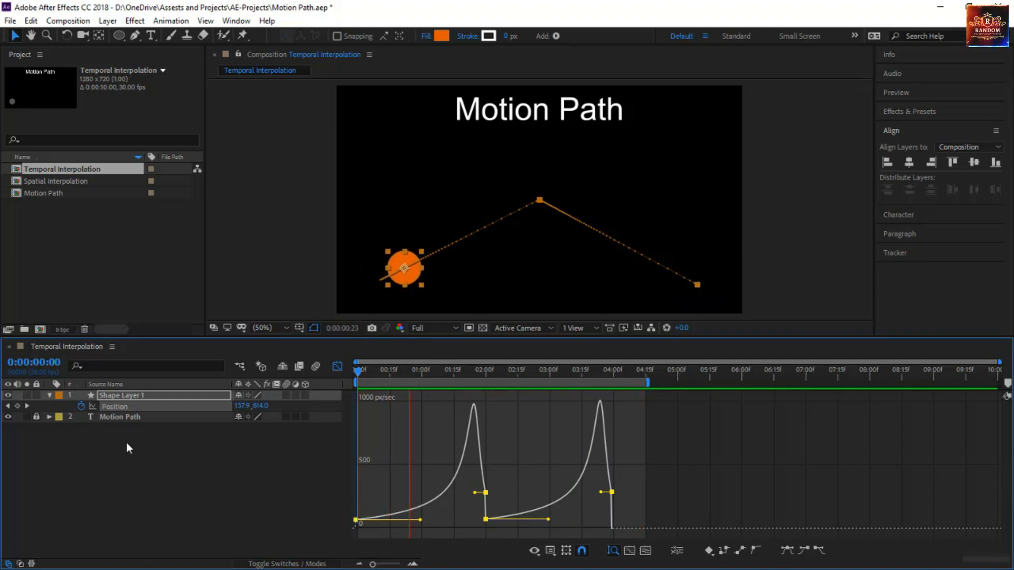
Raise the middle Position keyframe's outgoing speed to about 900 px/sec in the speed graph
click(473, 500)
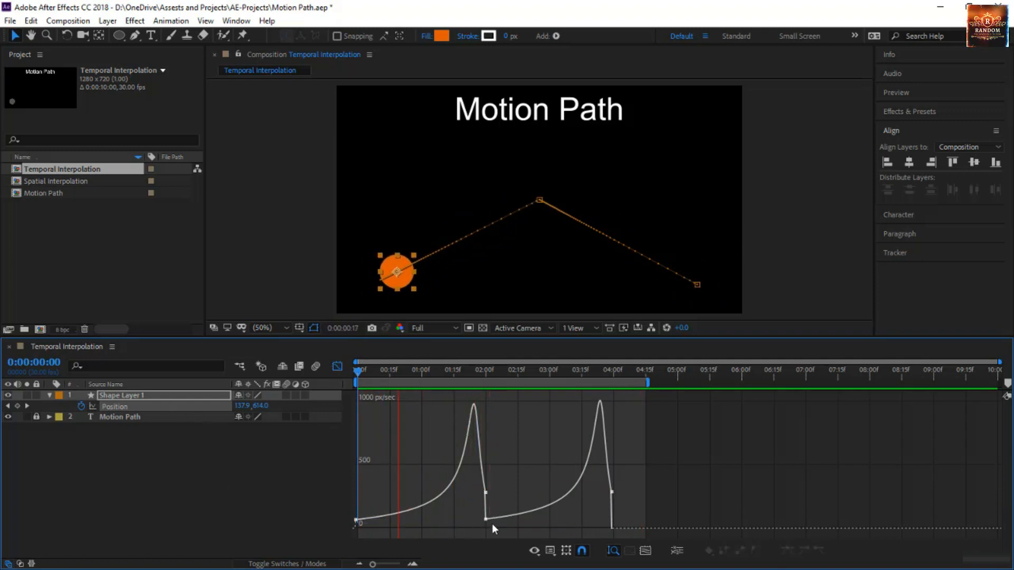
click(487, 520)
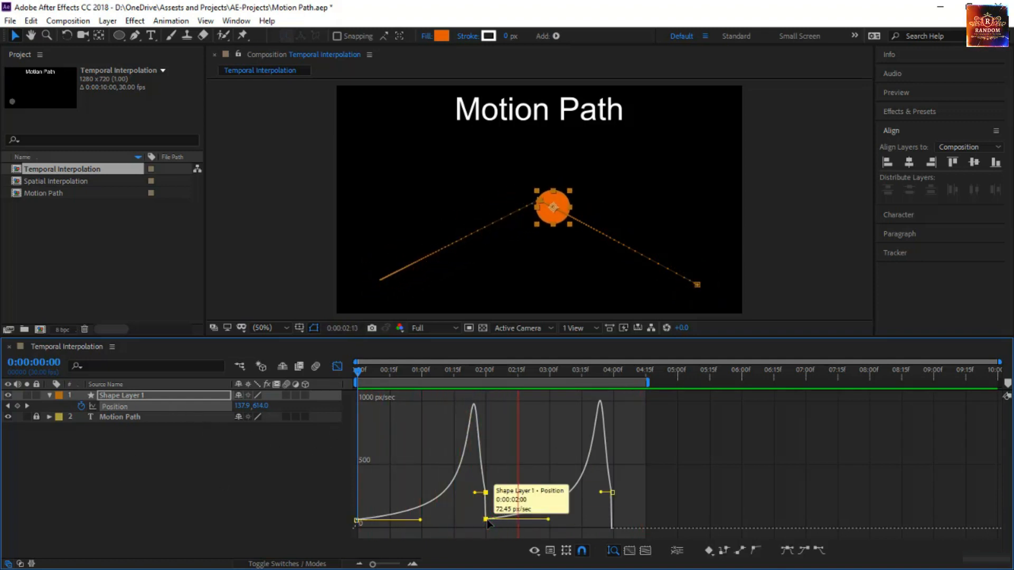
drag(487, 519, 487, 416)
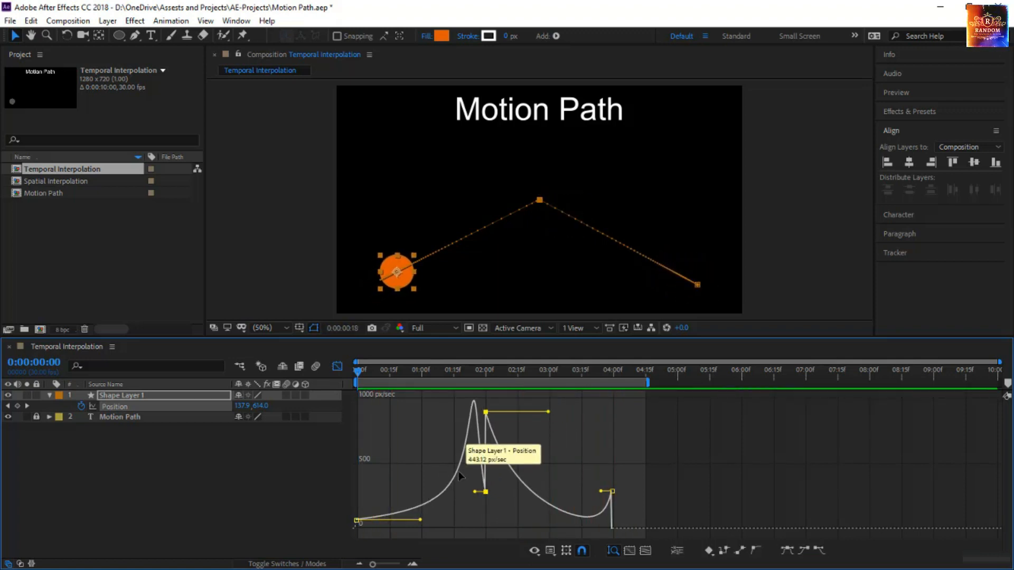
Lengthen the middle keyframe's incoming handle to about one second and raise its outgoing speed to about 2500 px/sec
mouse_move(484, 495)
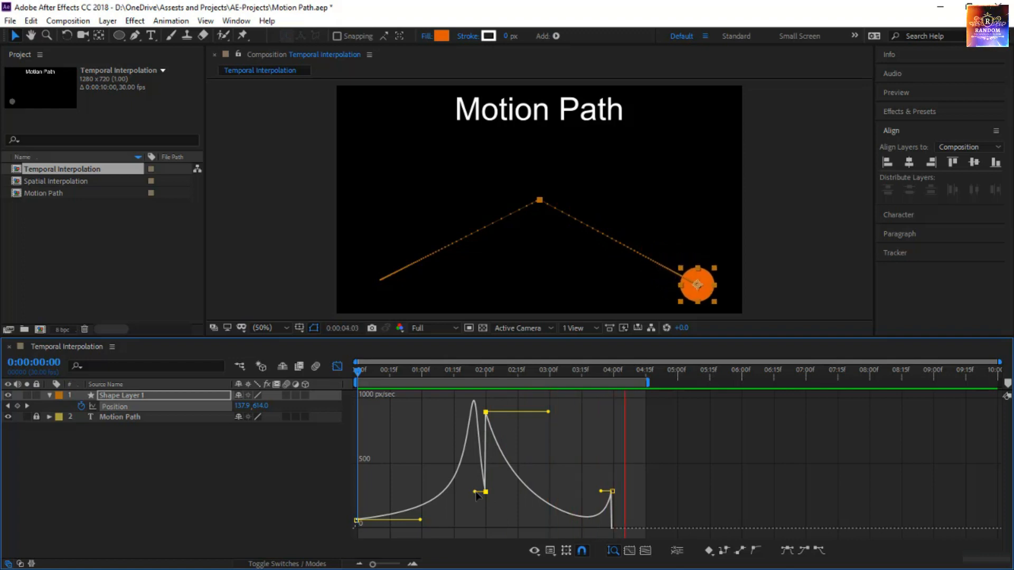
drag(474, 491, 409, 499)
drag(409, 498, 410, 500)
key(space)
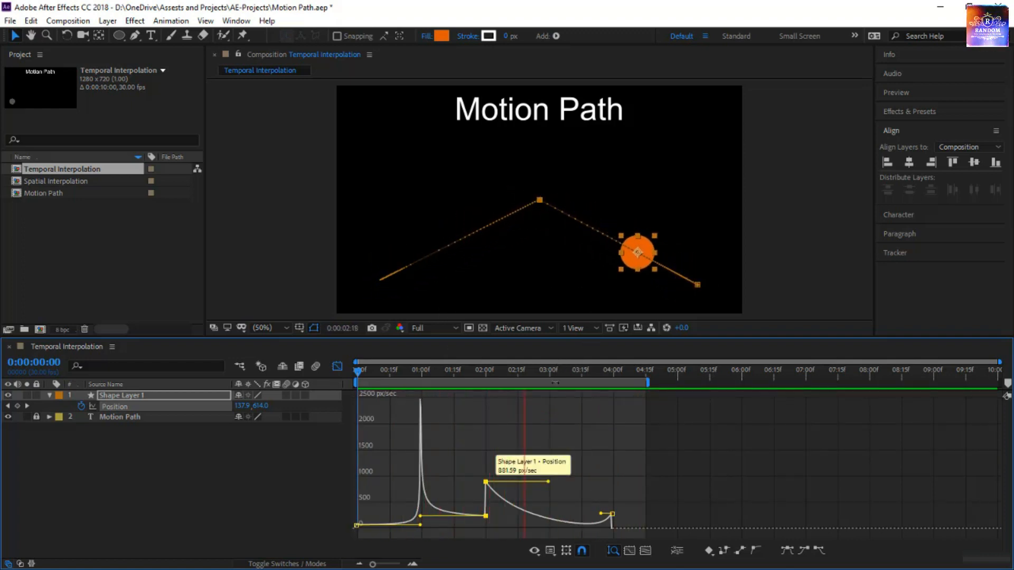
drag(550, 482, 597, 479)
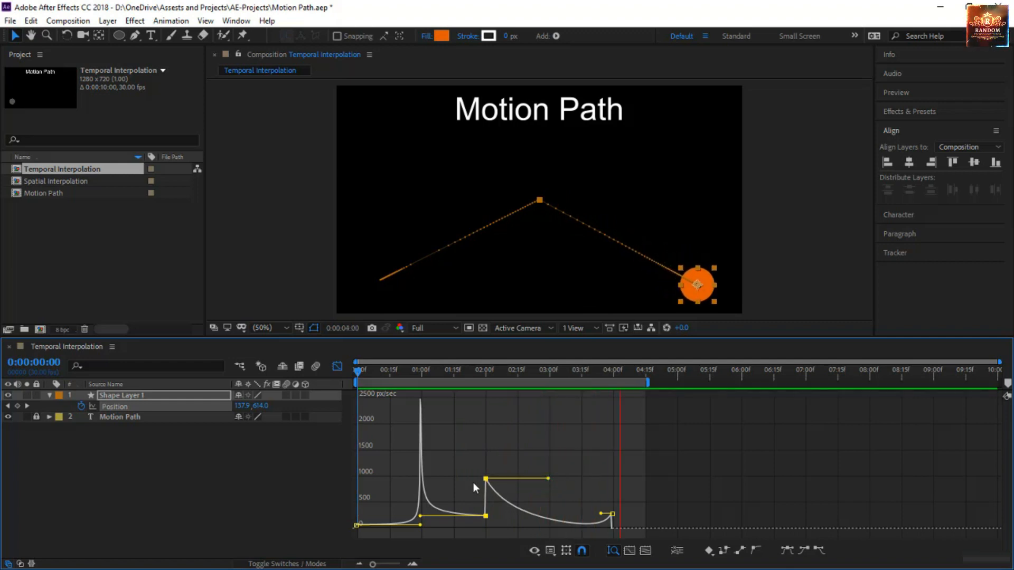
drag(485, 479, 484, 397)
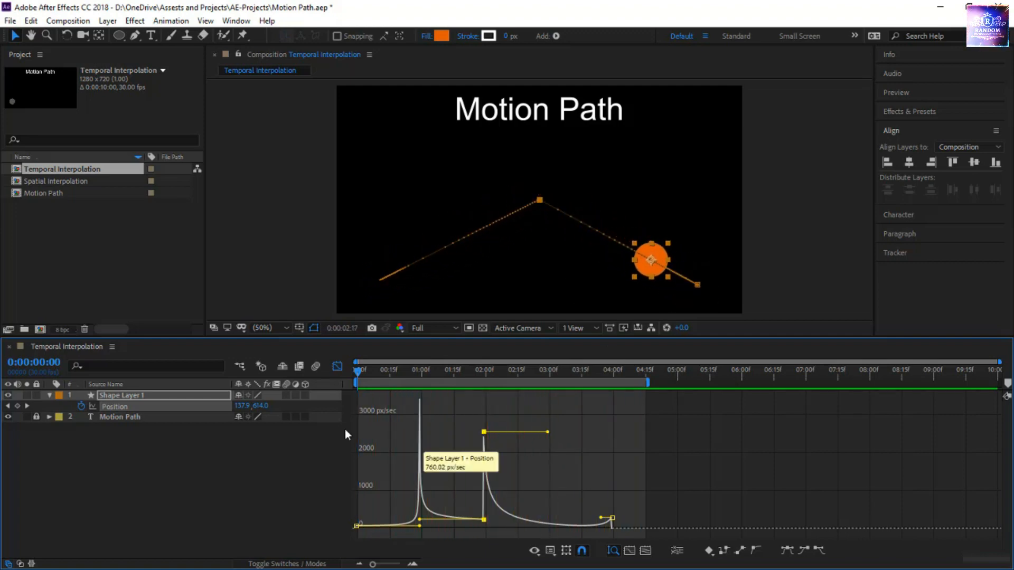
Convert Shape Layer 1's Position keyframes back to Linear, restoring a flat speed graph
click(740, 552)
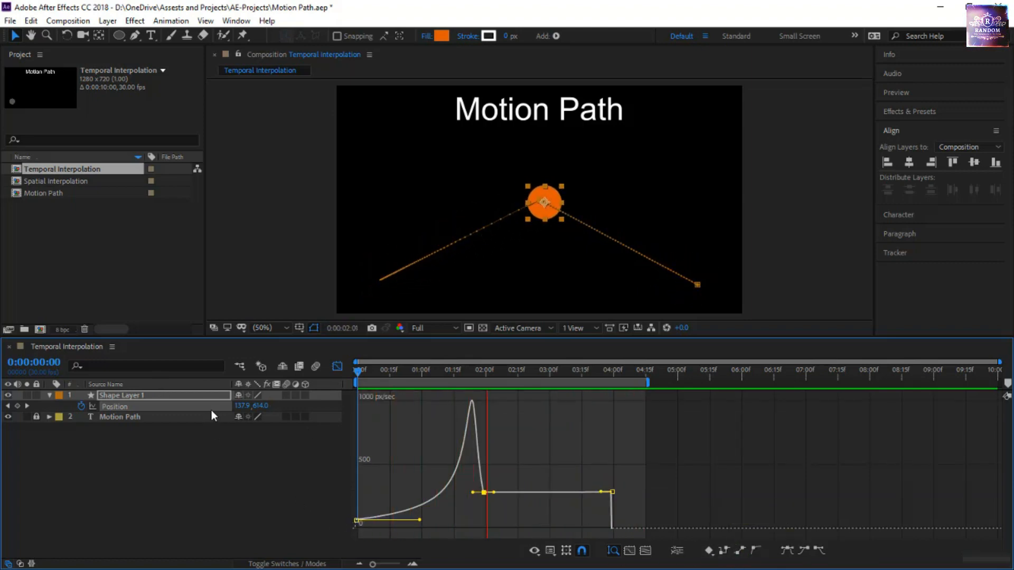
click(739, 551)
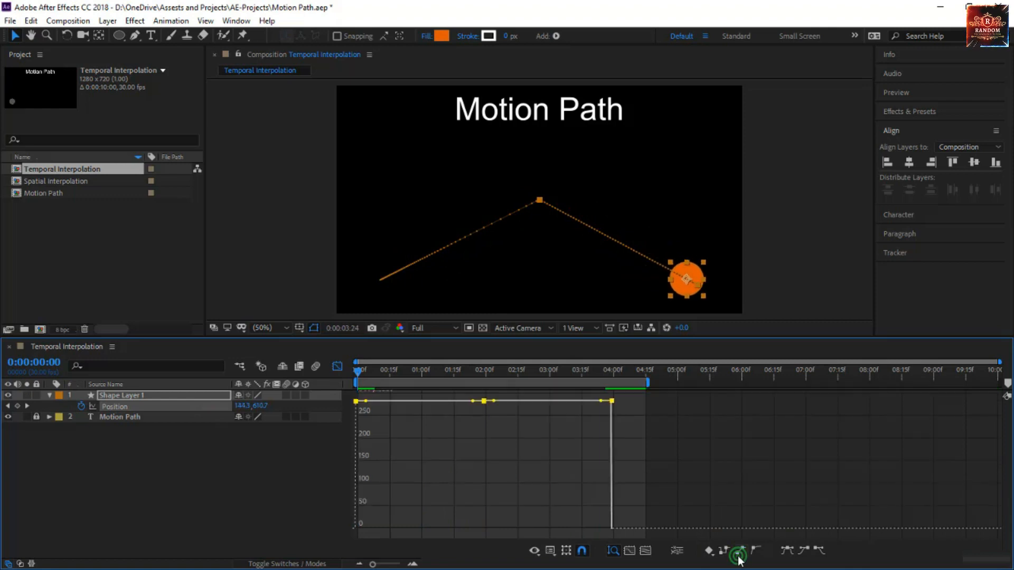
Set the temporal interpolation of the selected Position keyframes to Auto Bezier through Keyframe Interpolation
right_click(612, 400)
right_click(484, 401)
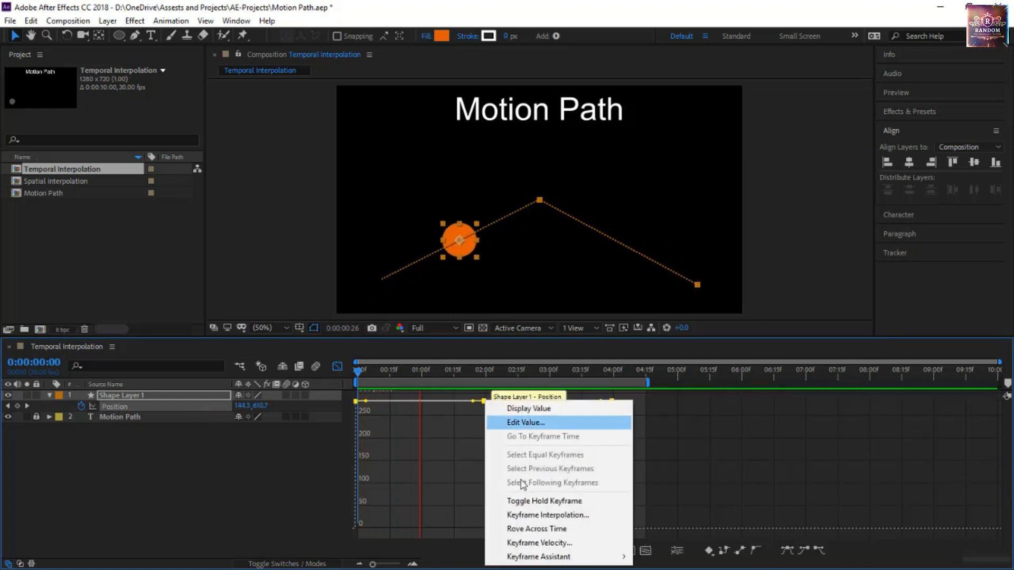
click(540, 510)
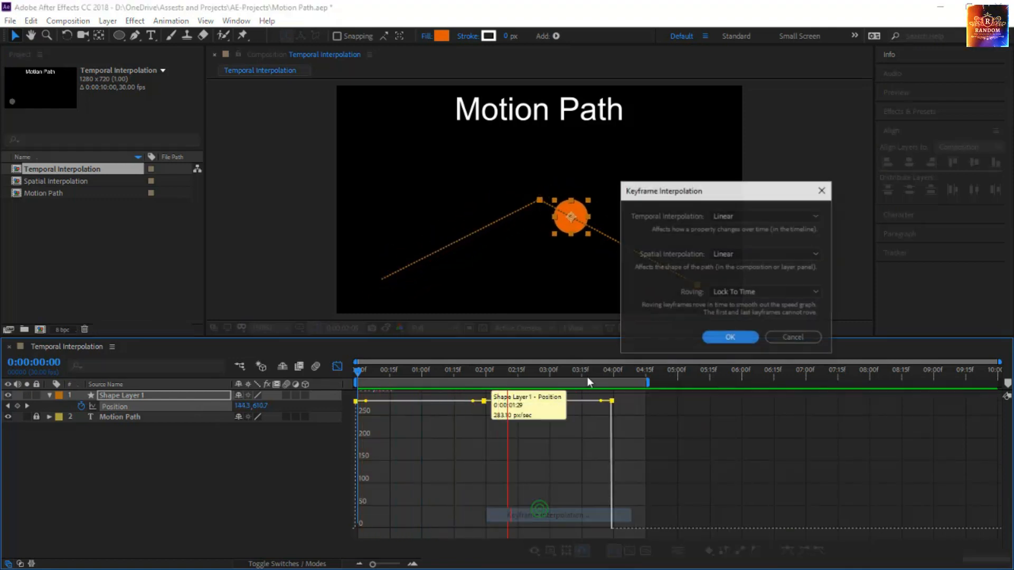
click(729, 216)
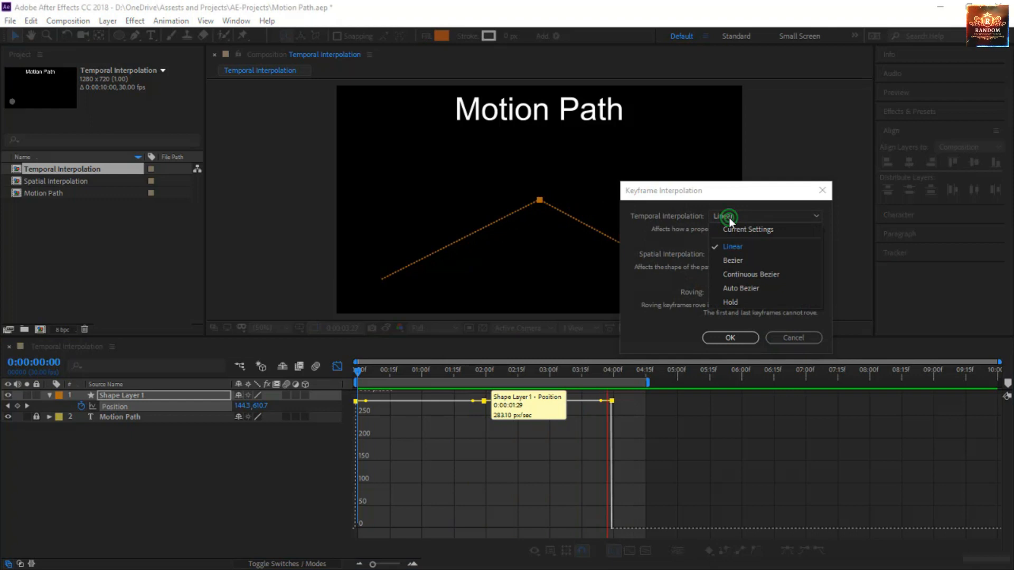
click(750, 289)
click(752, 338)
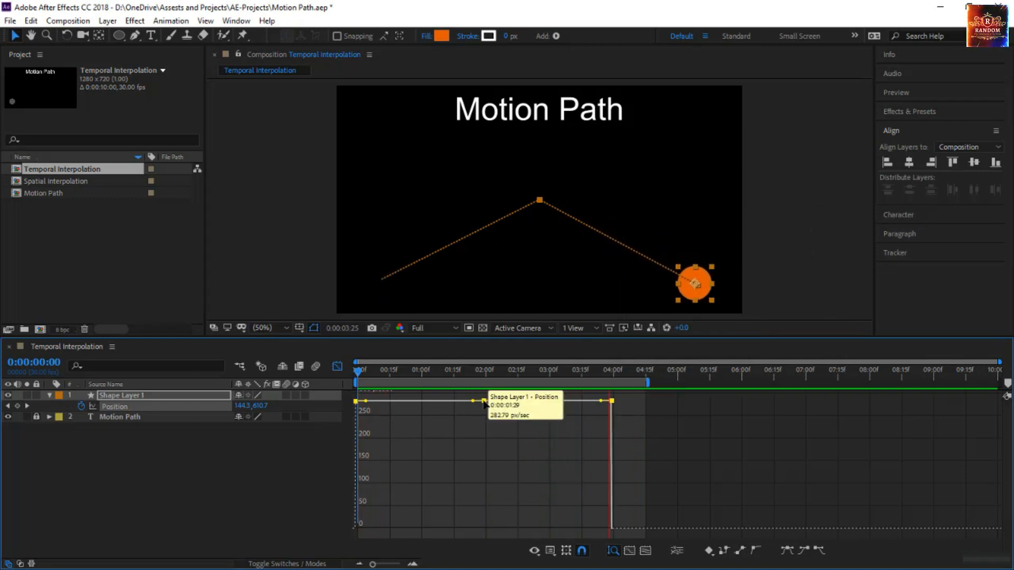
Lower the first and middle Position keyframes' speeds to about 90 px/sec and lengthen the middle keyframe's incoming handle
drag(483, 401, 549, 492)
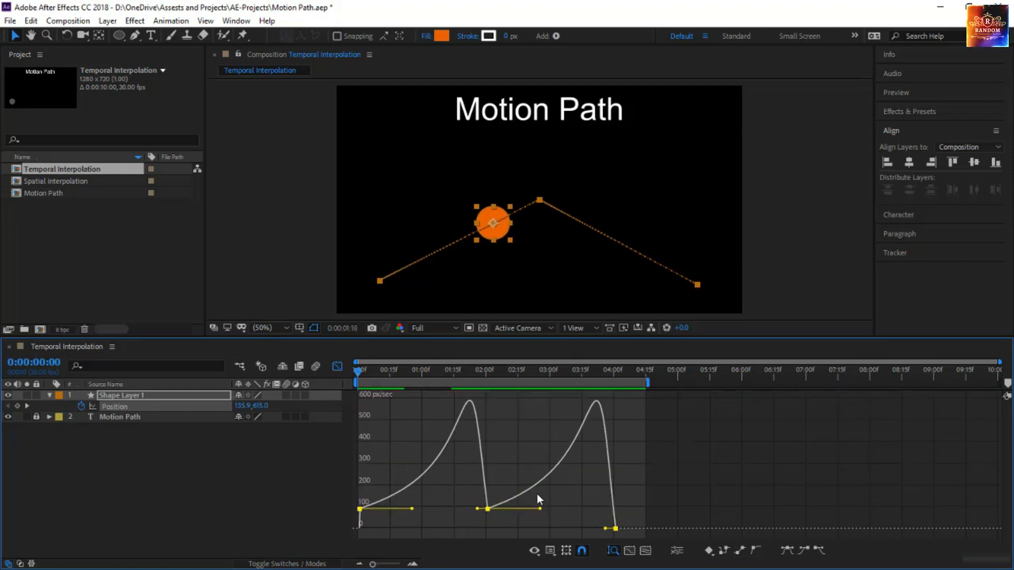
drag(477, 507, 401, 509)
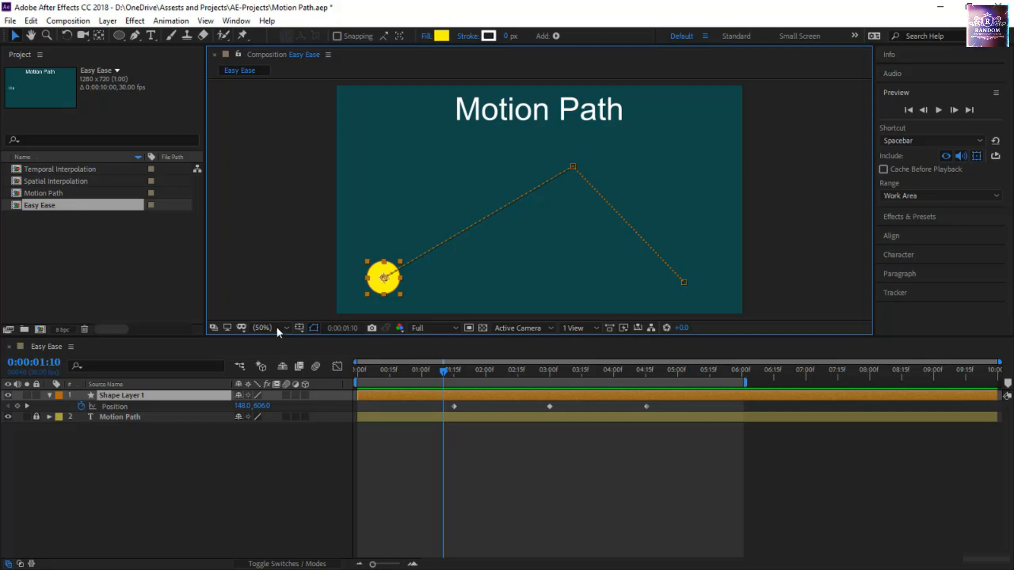
In the Easy Ease composition, preview Shape Layer 1's Position animation, open its speed graph and select the middle keyframe
click(115, 407)
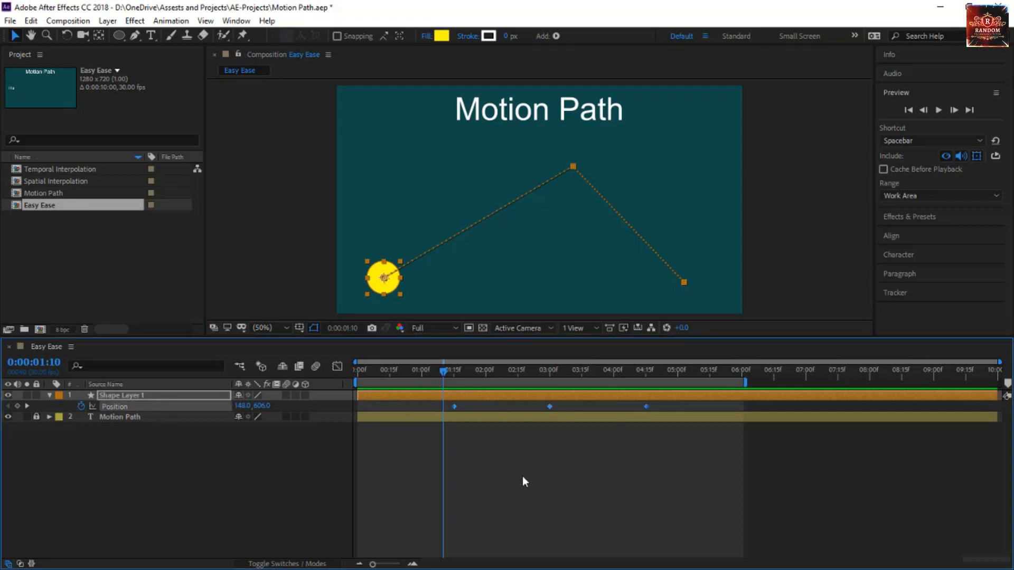
key(space)
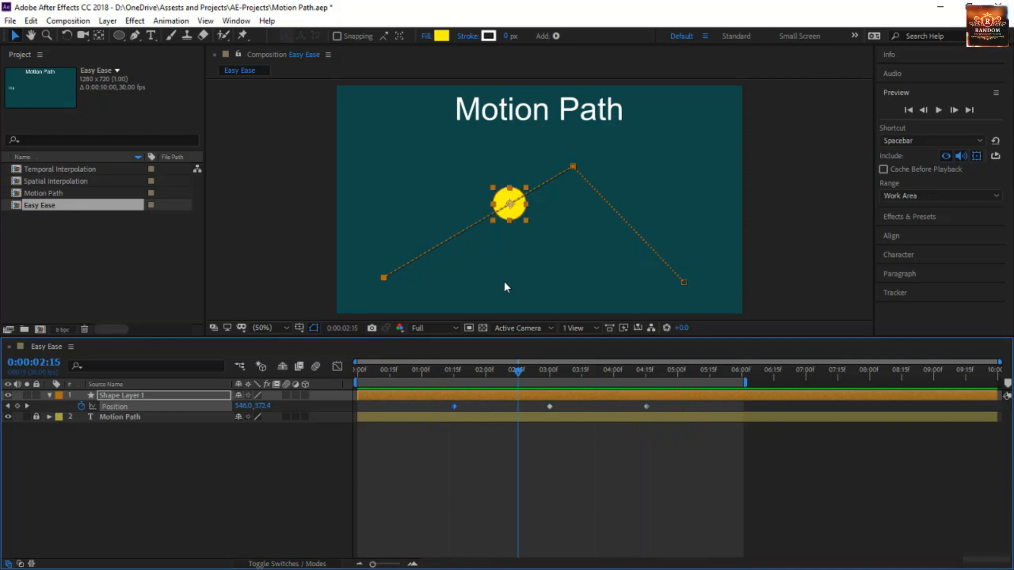
click(338, 366)
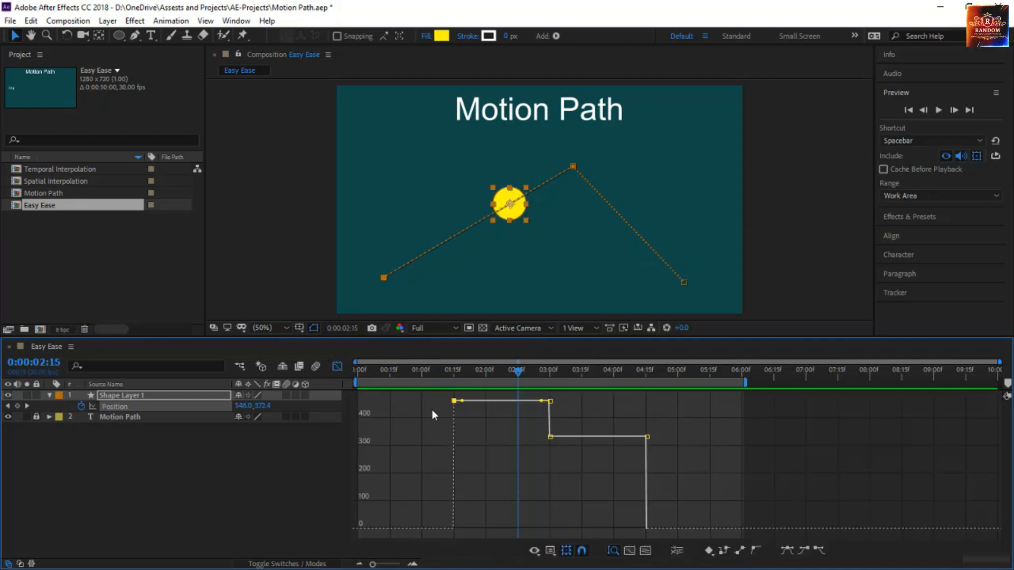
mouse_move(455, 403)
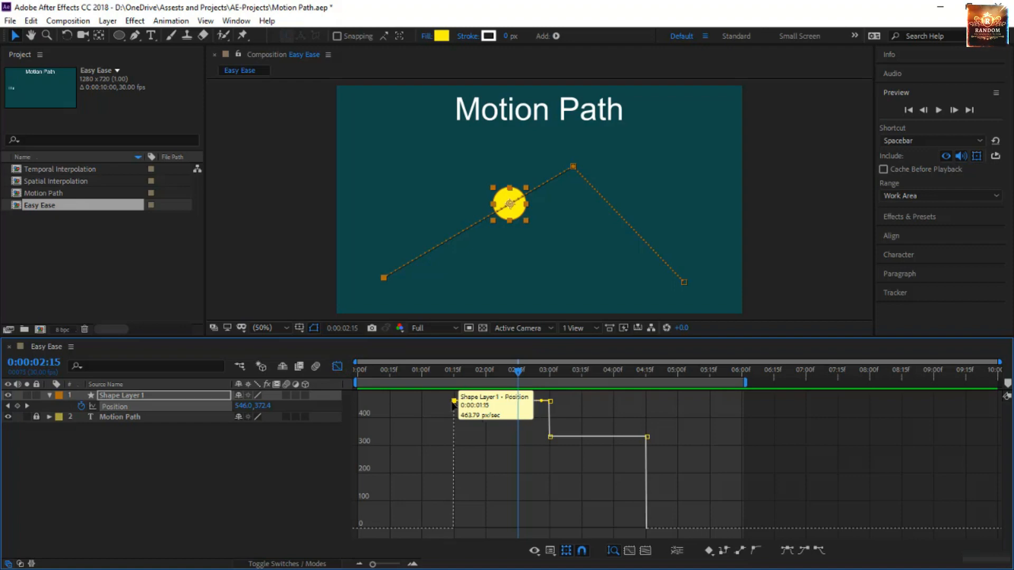
click(550, 402)
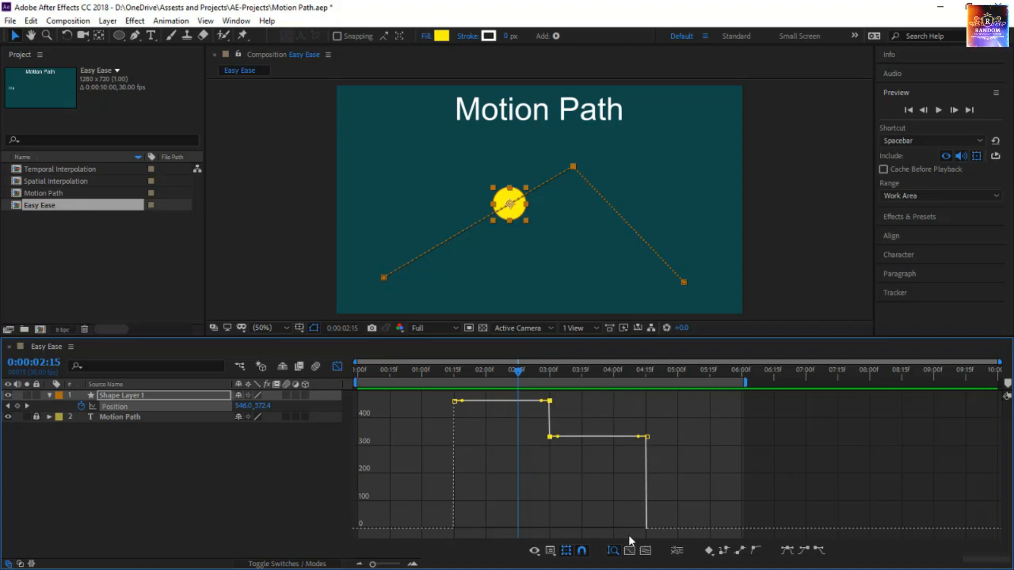
Move the playhead to 0:00:01:14 and apply Easy Ease Out to the first Position keyframe
drag(513, 370, 452, 380)
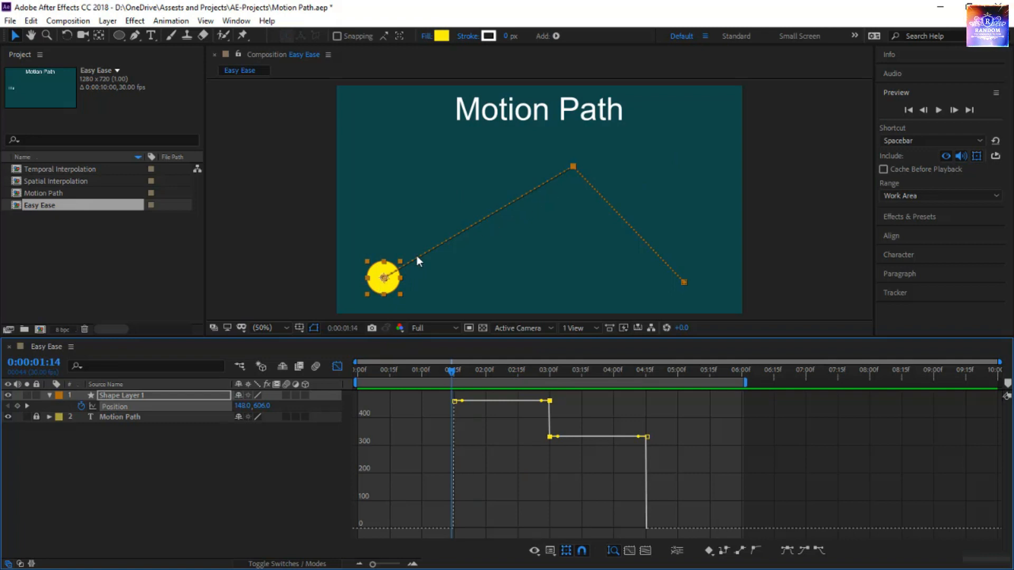
click(464, 415)
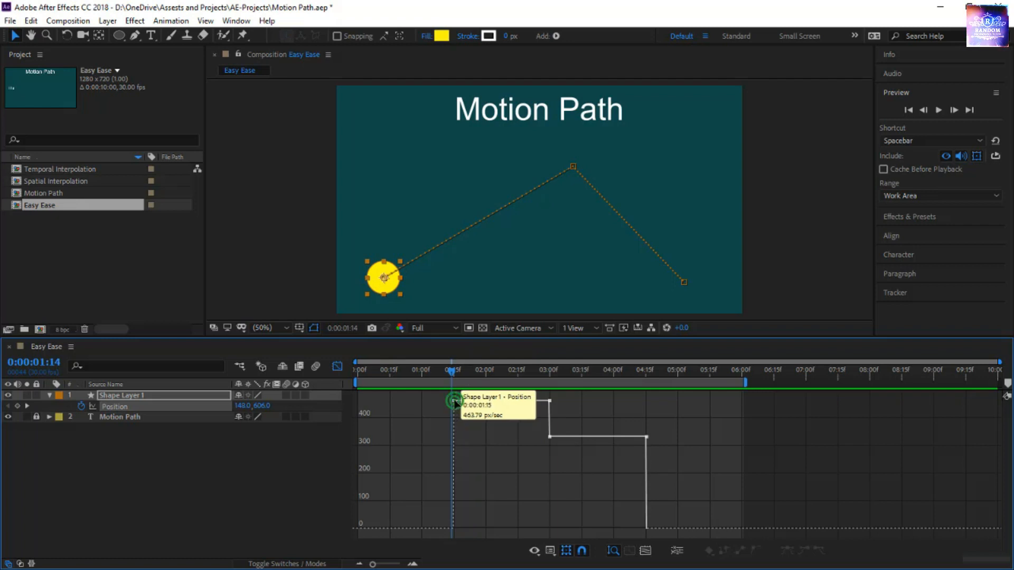
click(455, 401)
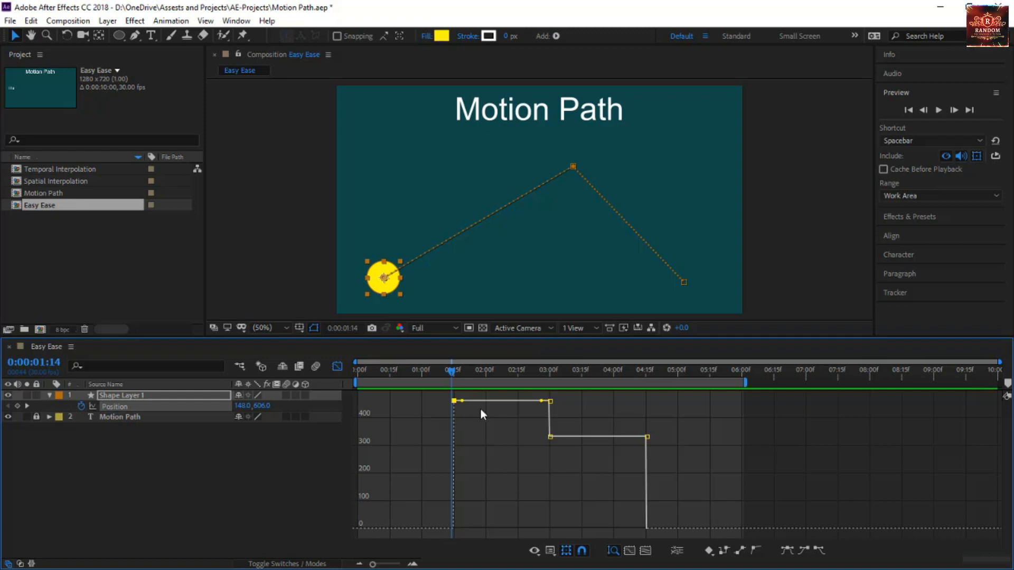
click(821, 551)
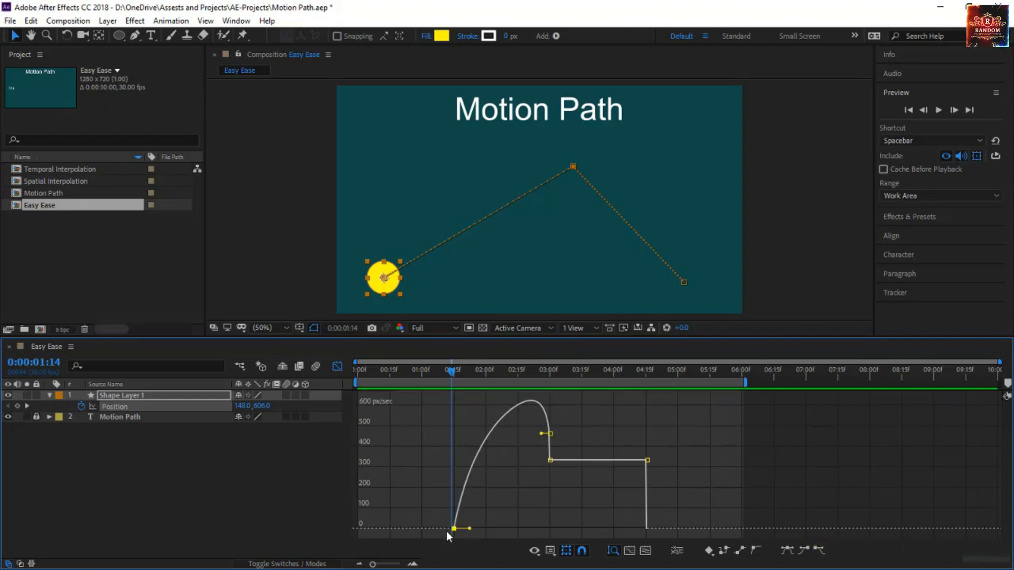
Examine the first segment's eased speed curve and scrub to 0:00:02:11 to watch the circle start moving
mouse_move(454, 528)
mouse_move(531, 403)
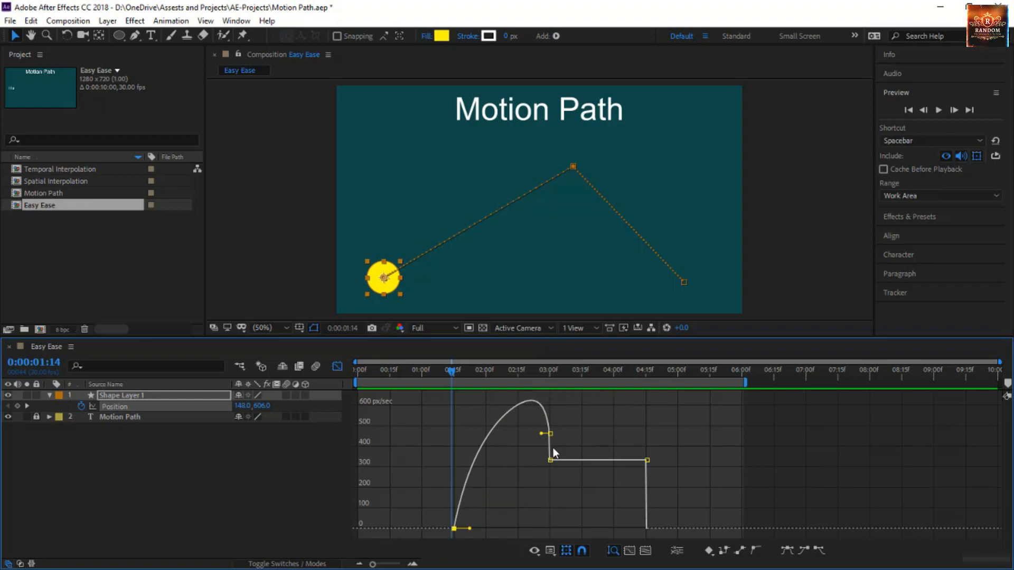
mouse_move(552, 462)
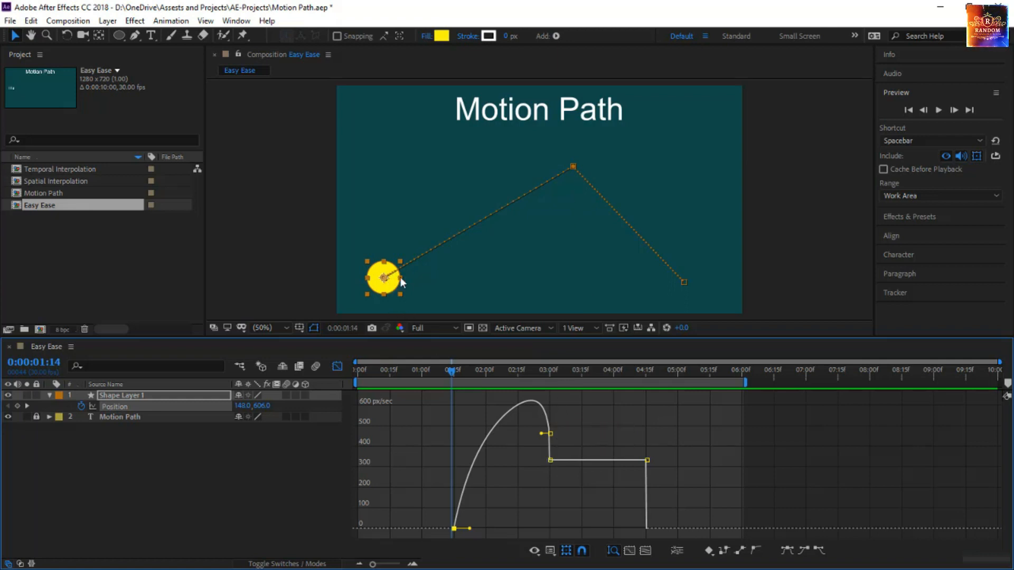
drag(471, 375, 509, 383)
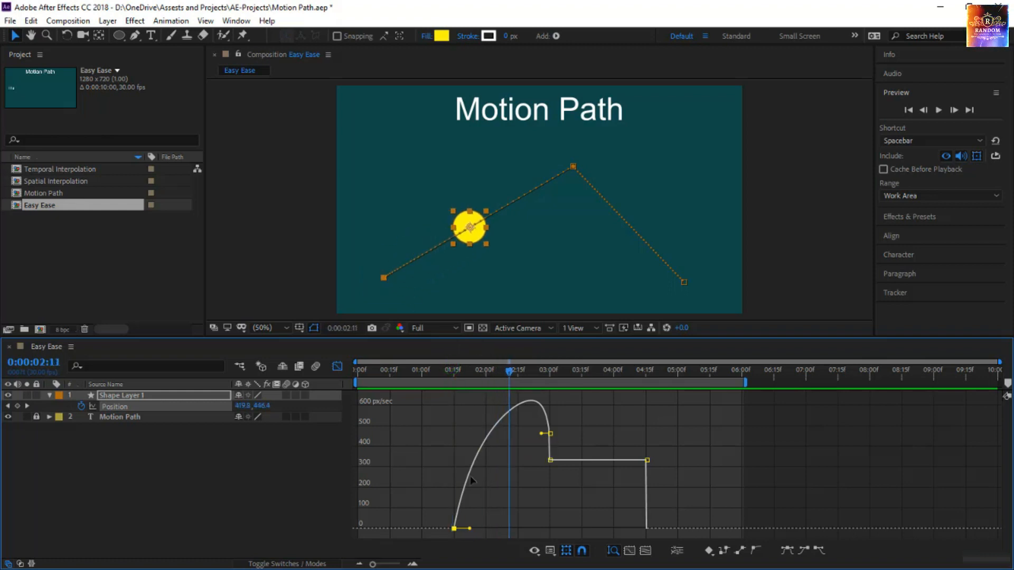
Scrub to 0:00:04:06 and apply Easy Ease In to the last Position keyframe
click(508, 370)
drag(508, 369, 708, 466)
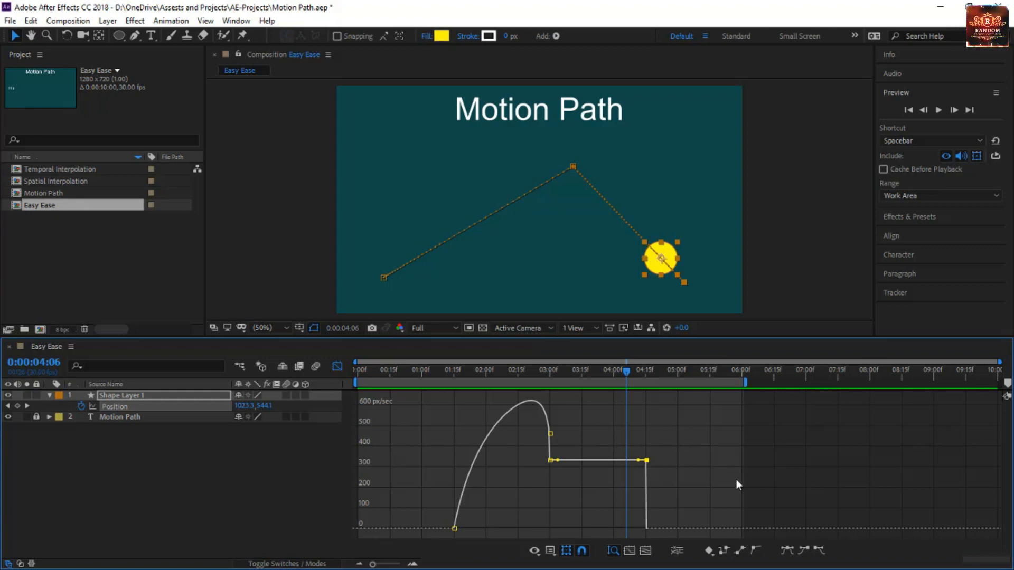
click(802, 554)
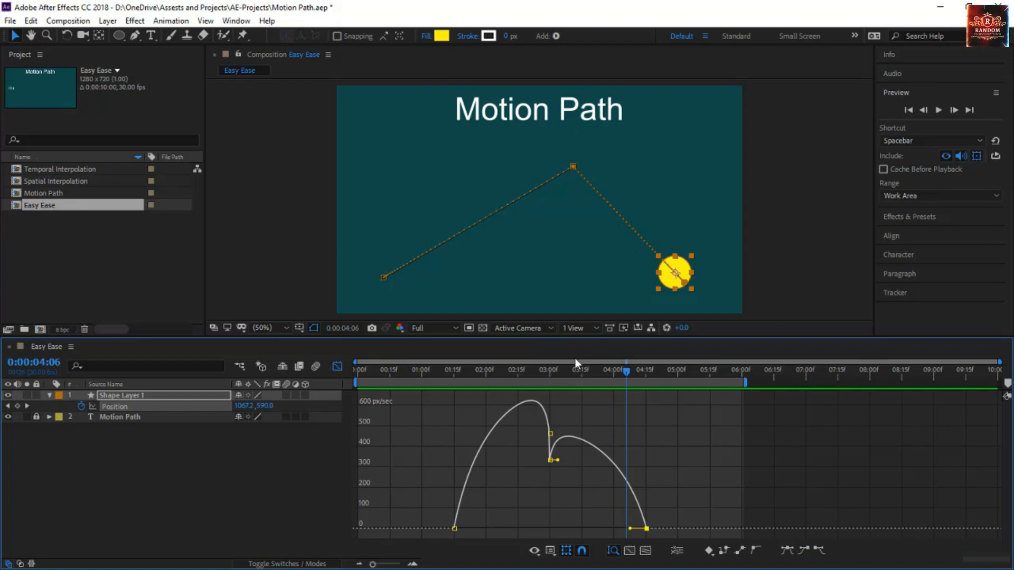
Preview the eased motion from 0:00:00:14 and scrub around the middle keyframe to check the speed change there
click(550, 370)
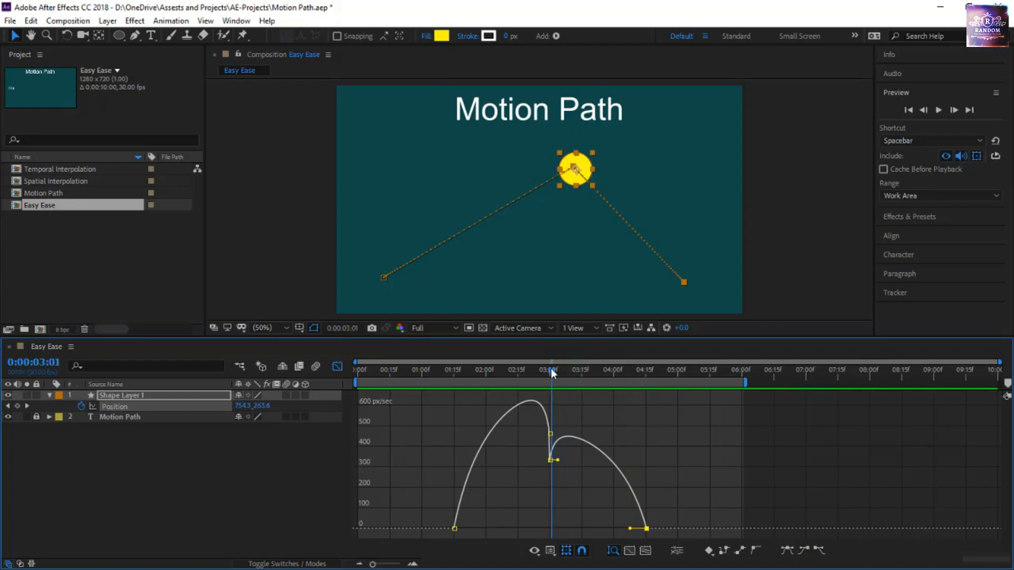
drag(550, 369, 388, 450)
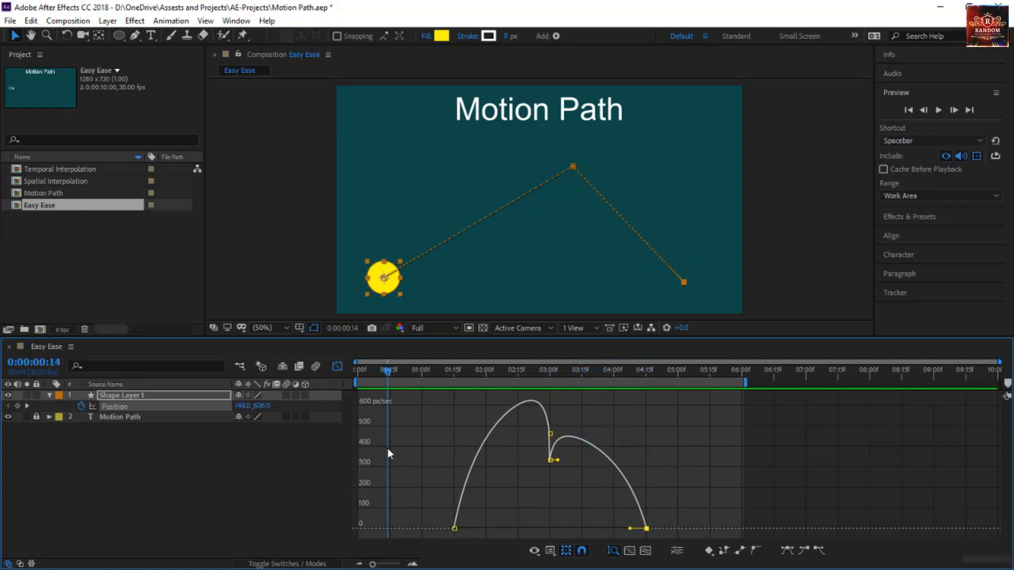
key(space)
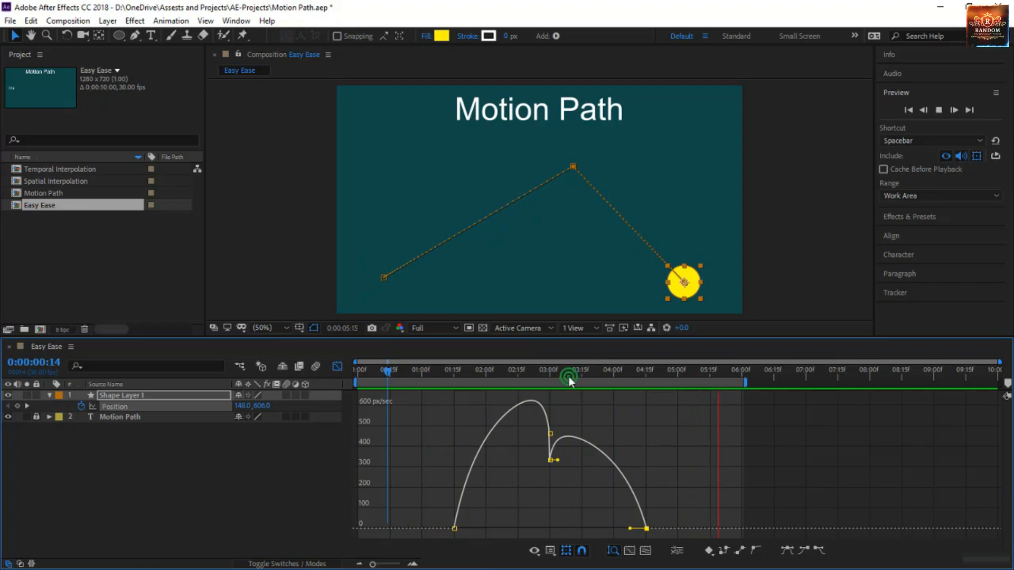
drag(569, 376, 545, 375)
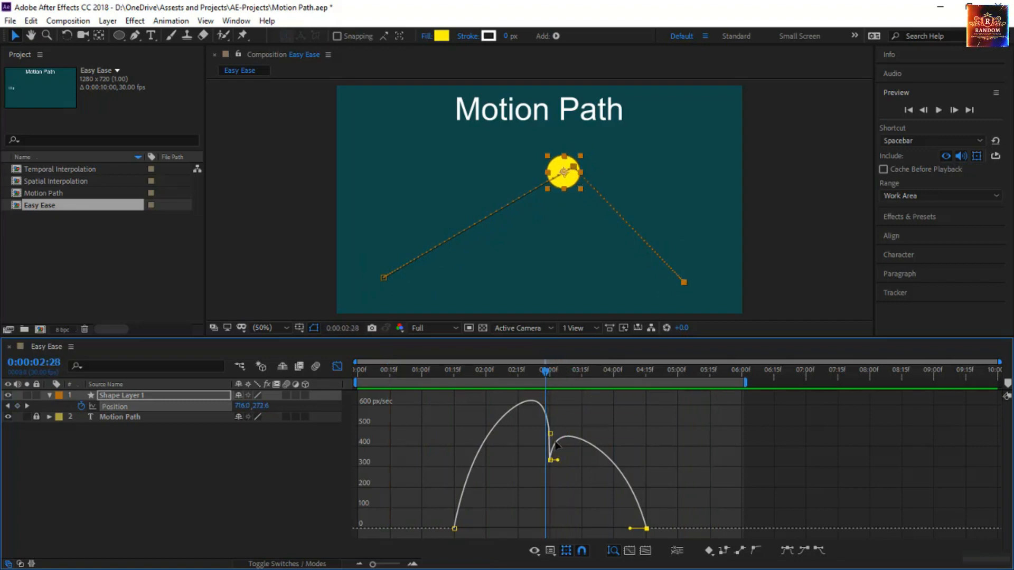
Apply Easy Ease In and Easy Ease Out to the middle Position keyframe
mouse_move(552, 442)
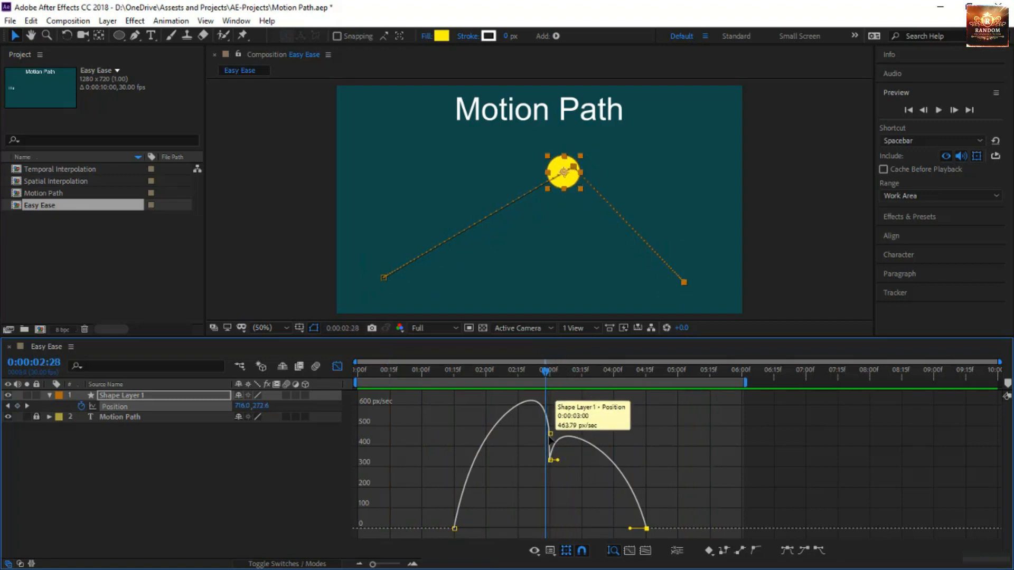
click(550, 434)
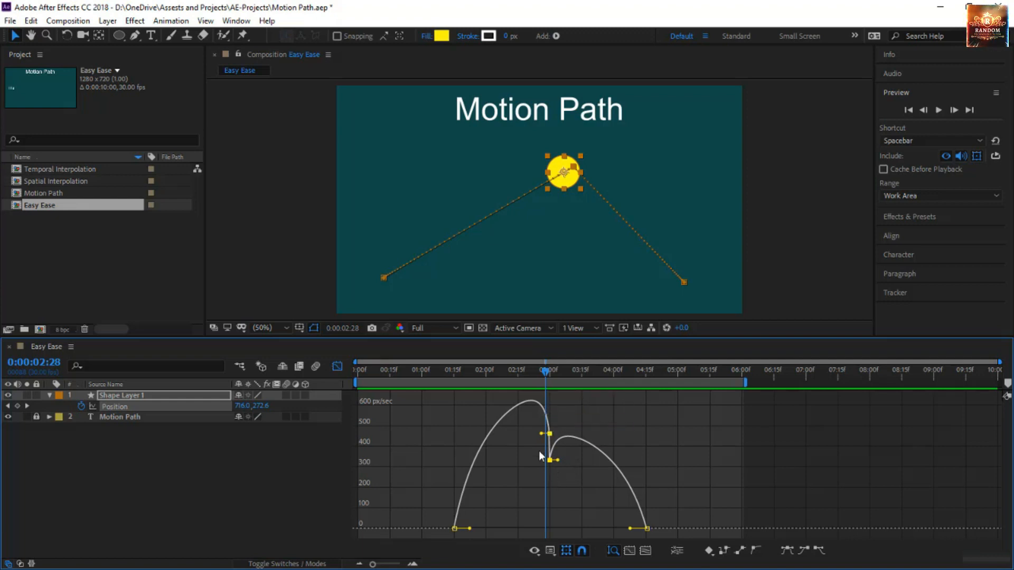
mouse_move(532, 492)
mouse_down()
mouse_move(561, 430)
mouse_move(552, 493)
mouse_up()
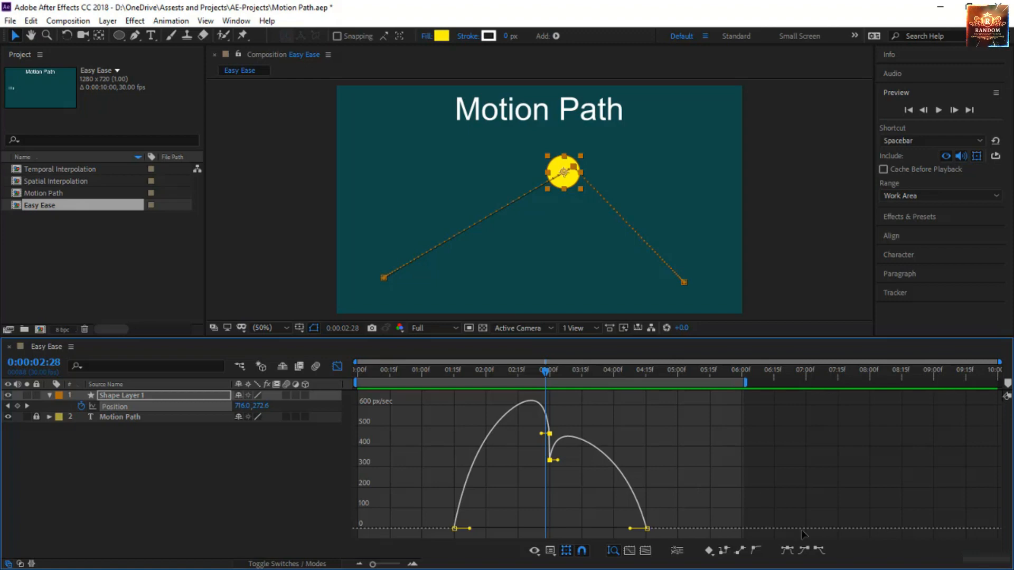
click(804, 549)
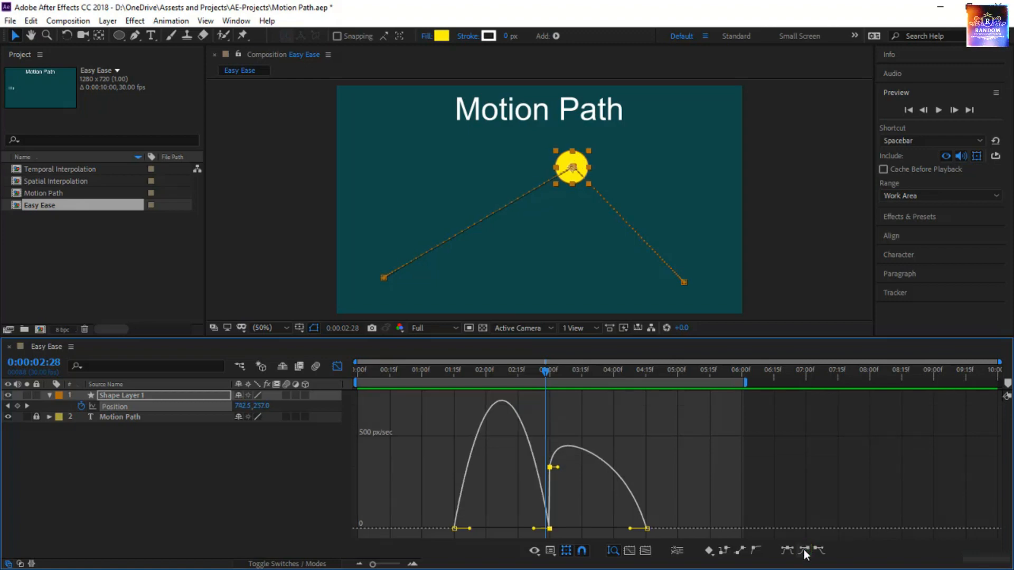
click(819, 549)
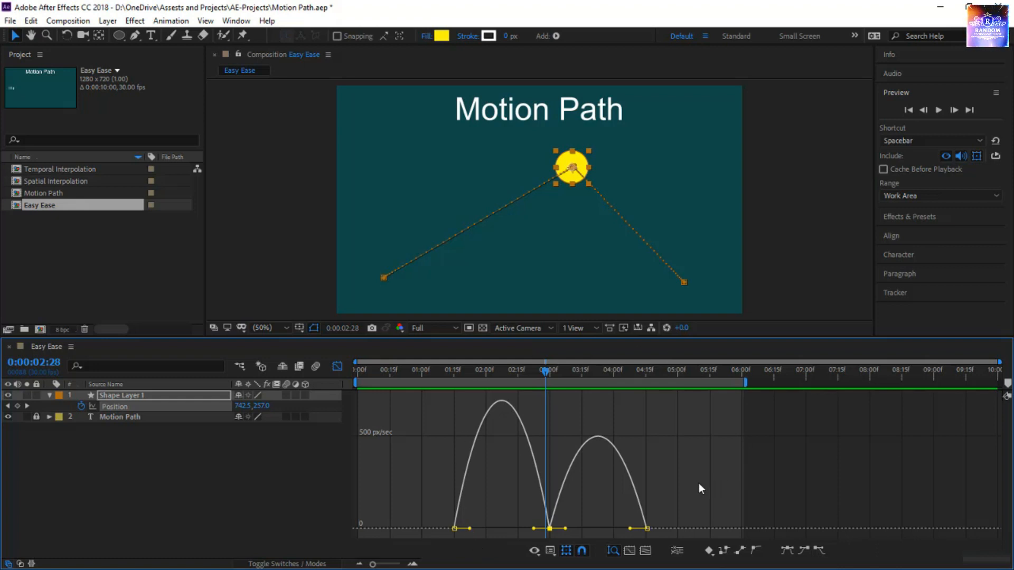
Preview the circle's eased motion from 0:00:01:00 and deselect the Position keyframes
drag(480, 381, 422, 384)
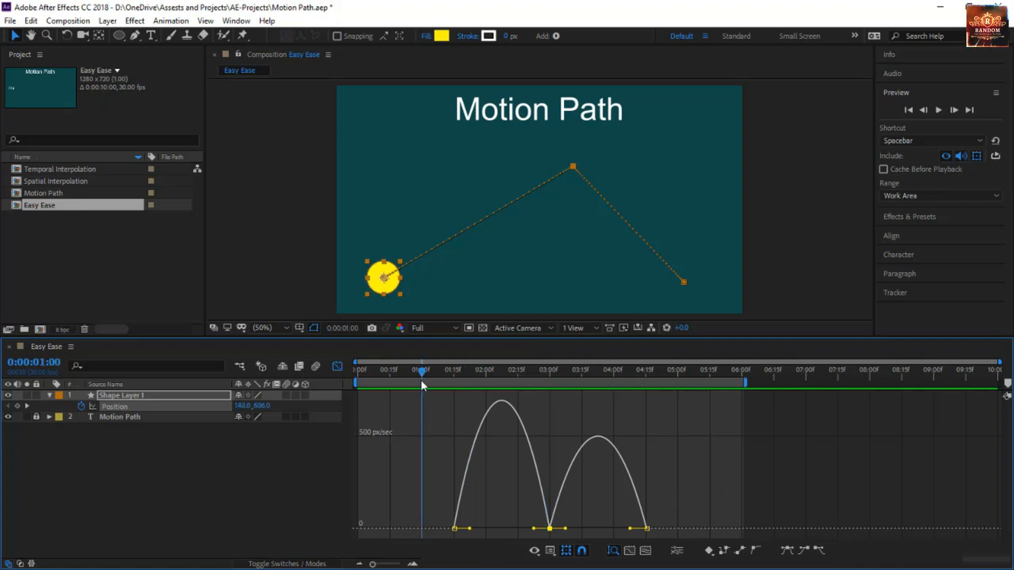
key(space)
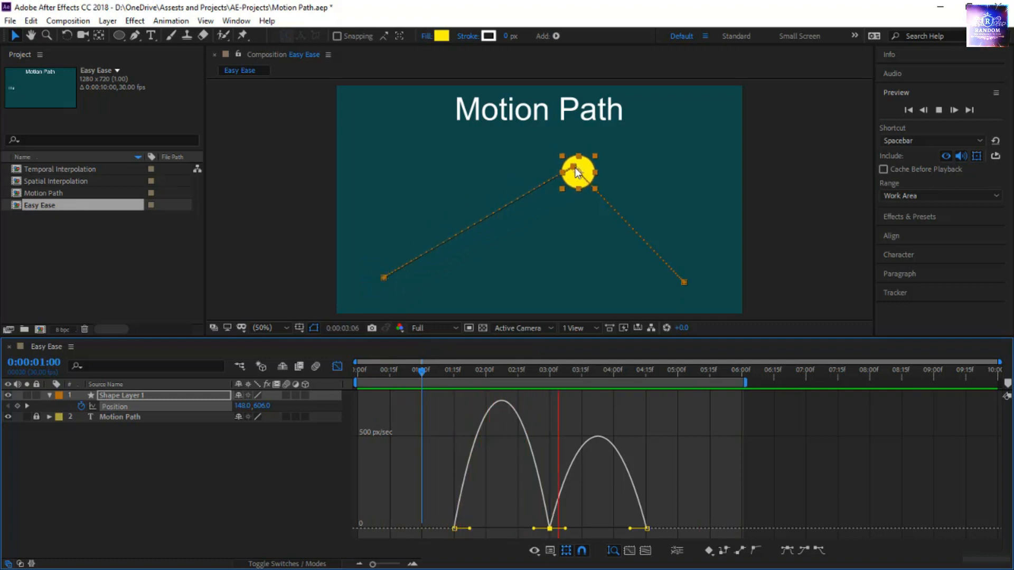
click(682, 457)
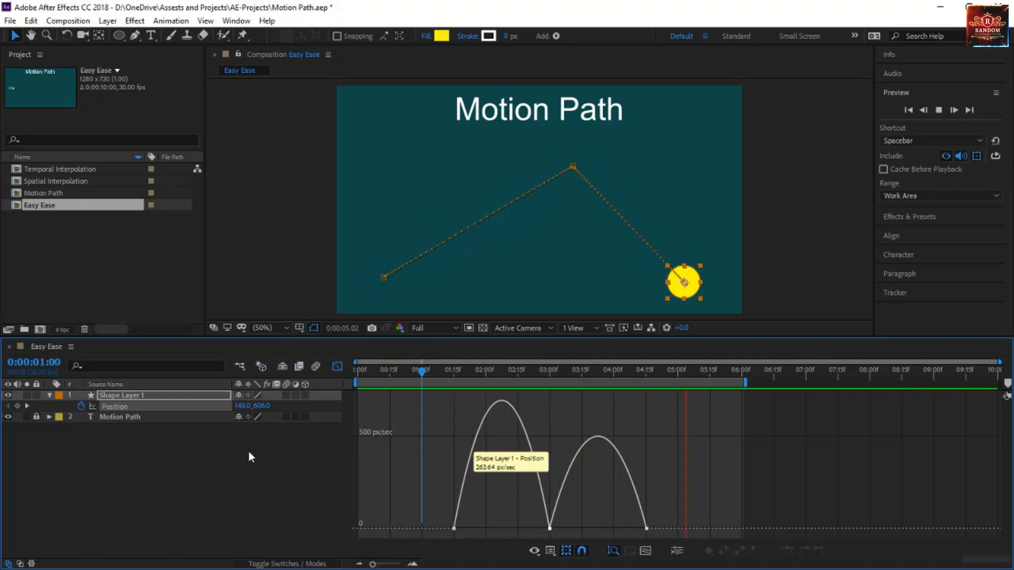
Convert all Position keyframes to Linear and move the playhead to 0:00:00:15
click(179, 406)
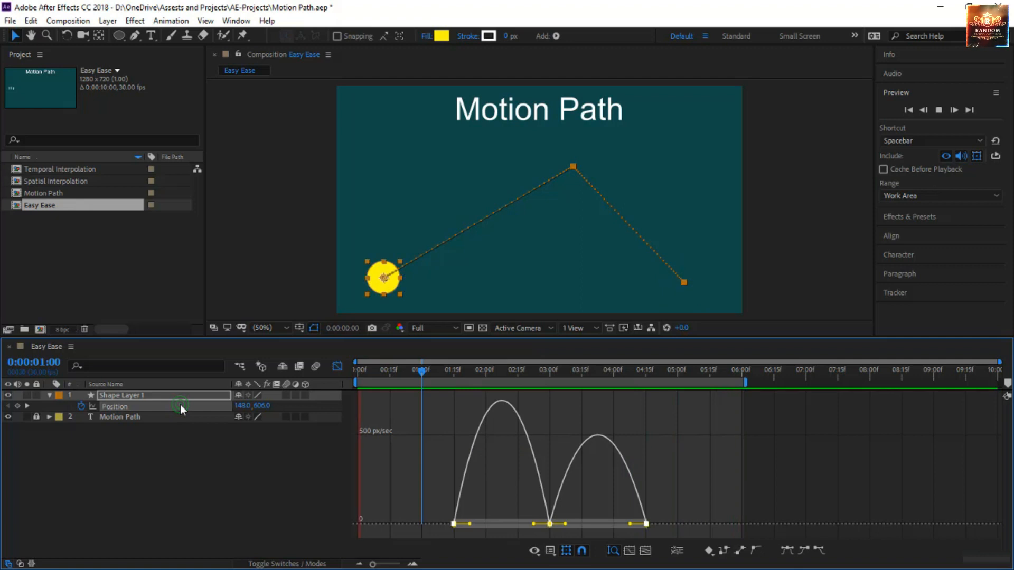
click(740, 552)
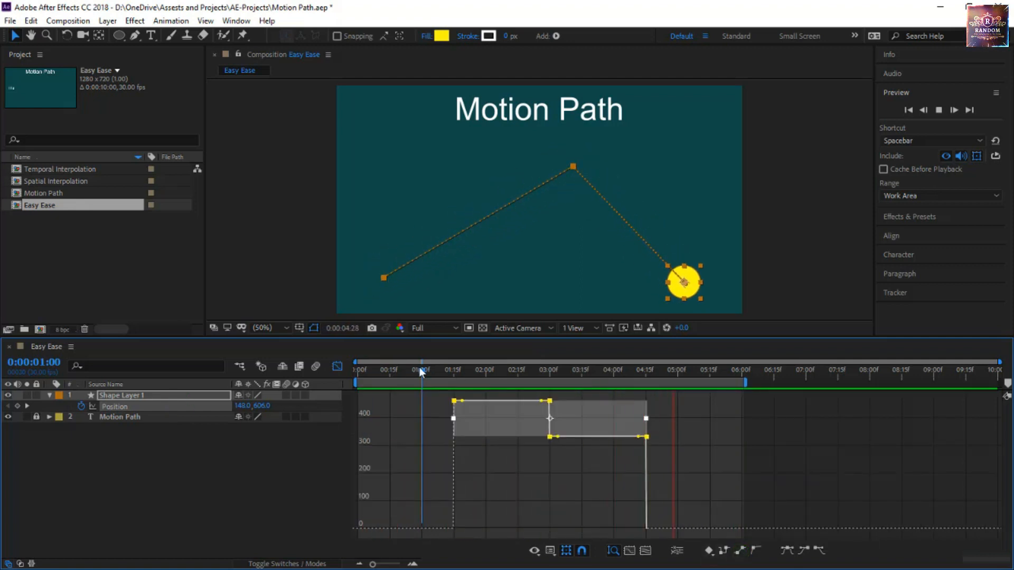
drag(421, 373, 390, 378)
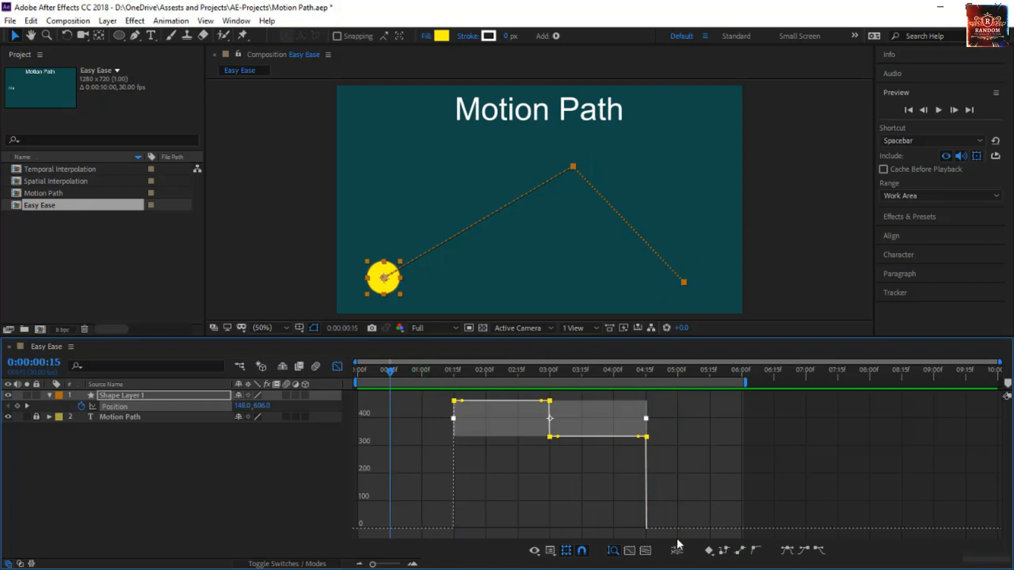
Hide the transform box around the selected Position keyframes and apply Easy Ease to all of them
click(566, 552)
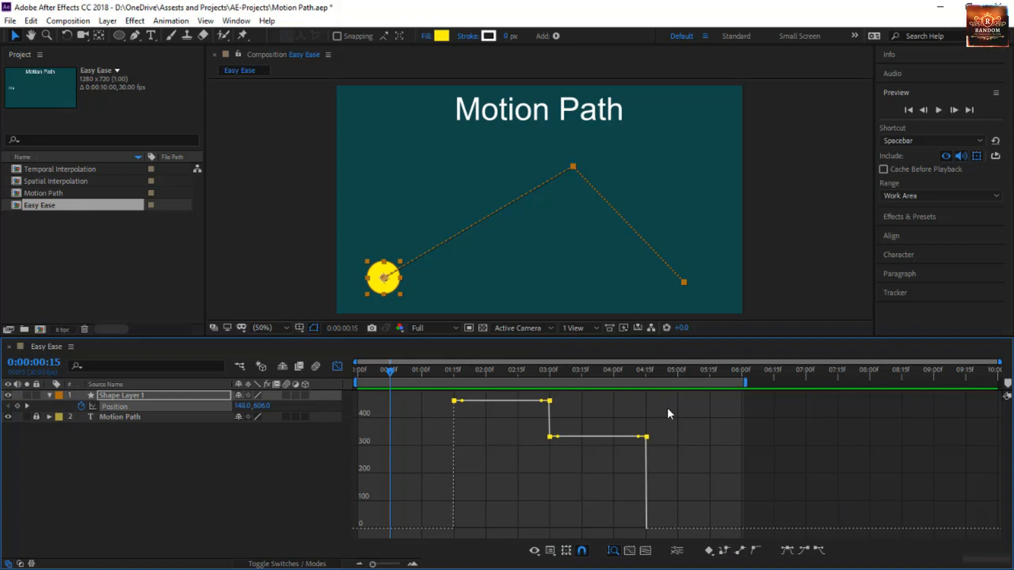
click(786, 552)
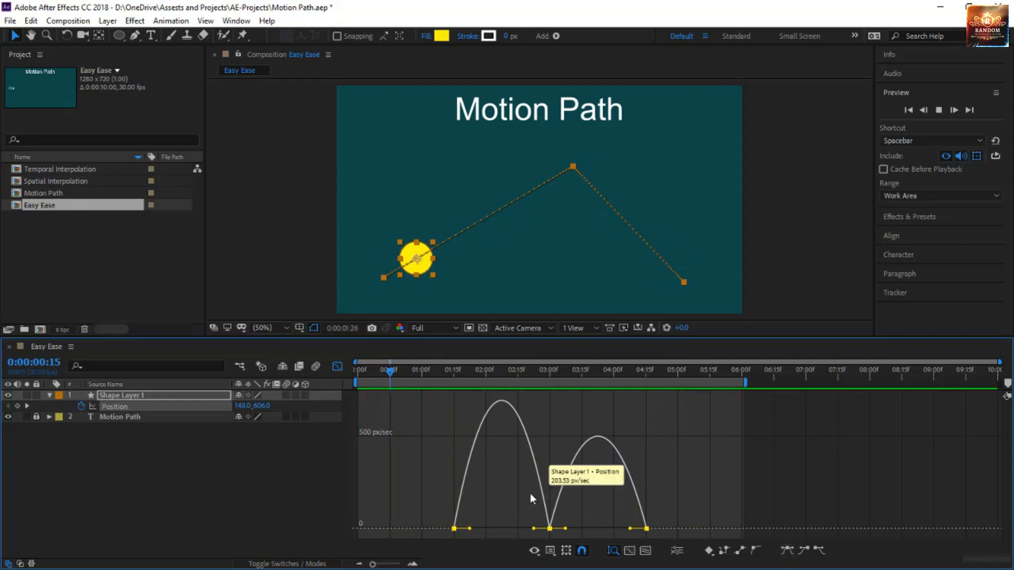
click(422, 455)
Extend the first segment's ease handles until they meet midway, then shorten the first keyframe's outgoing handle to almost nothing
drag(429, 509, 462, 536)
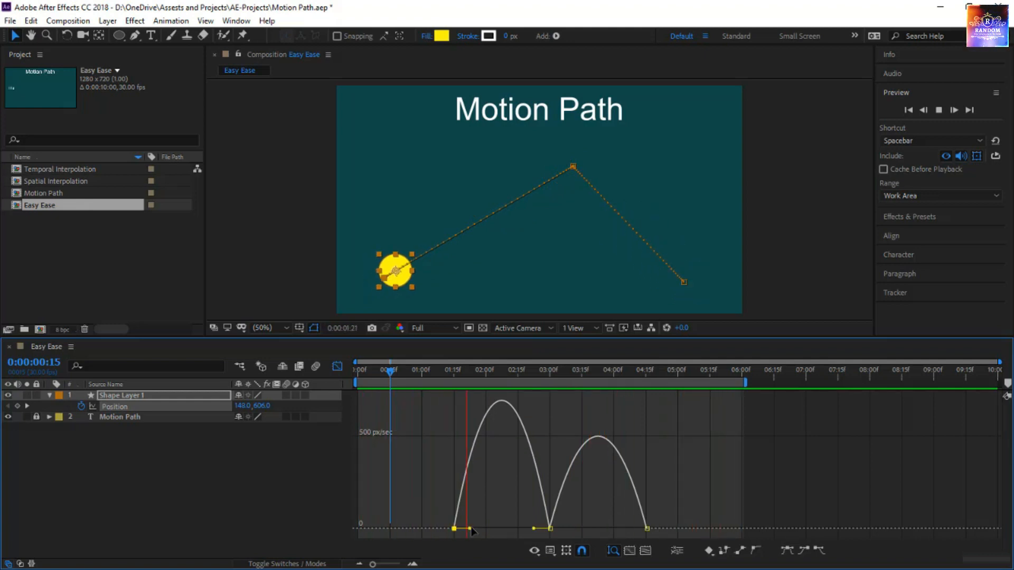
click(470, 528)
drag(468, 525, 512, 526)
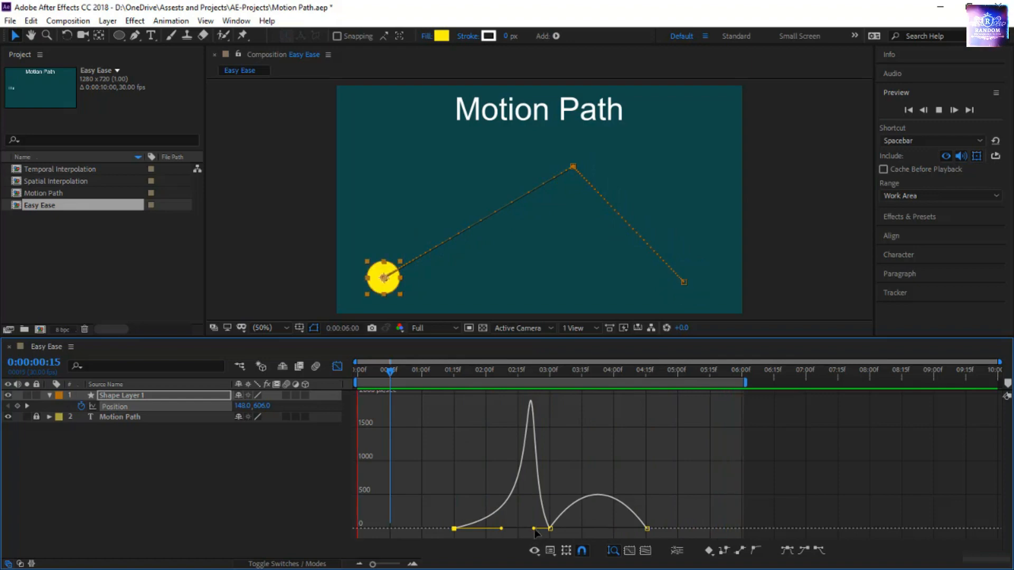
drag(534, 532, 504, 534)
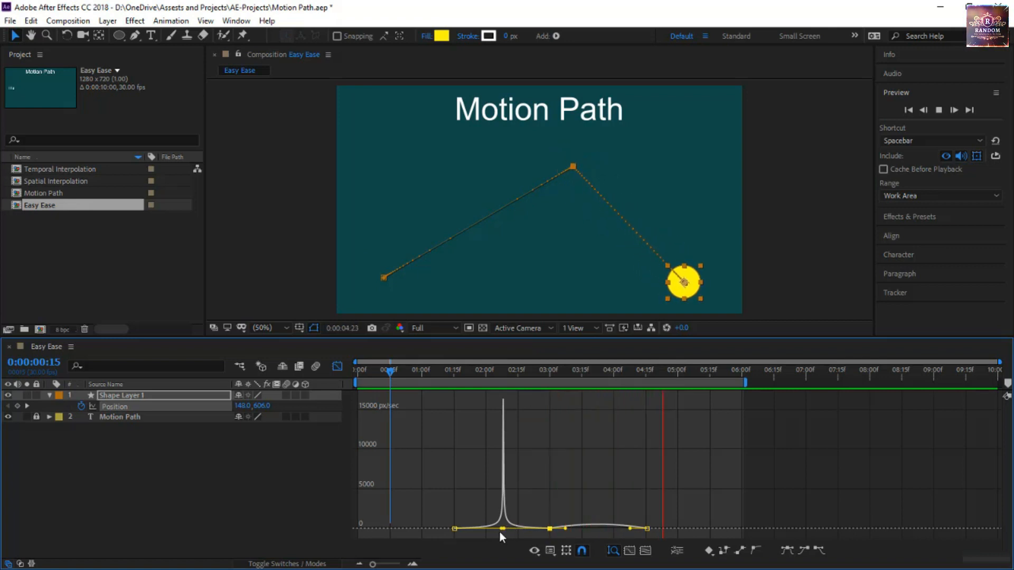
drag(499, 532, 428, 531)
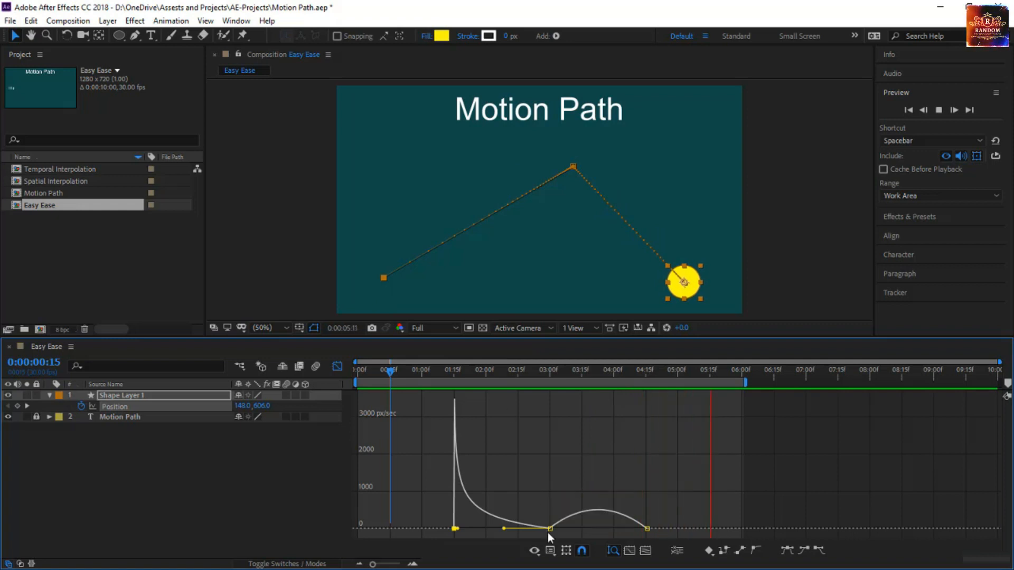
Extend the middle keyframe's outgoing ease handle to midway through the second segment and shorten the last keyframe's incoming handle
click(566, 530)
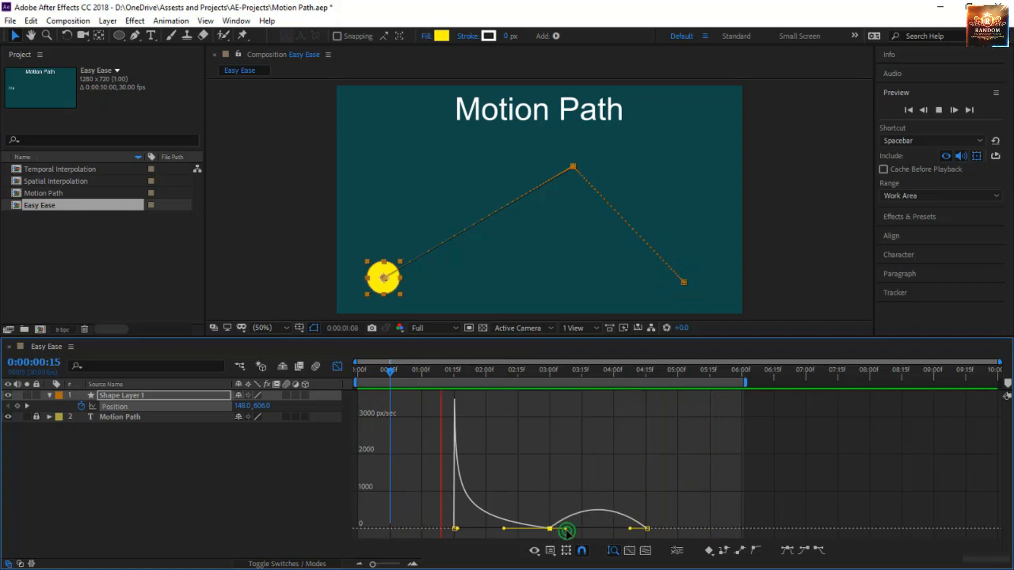
drag(566, 532, 628, 527)
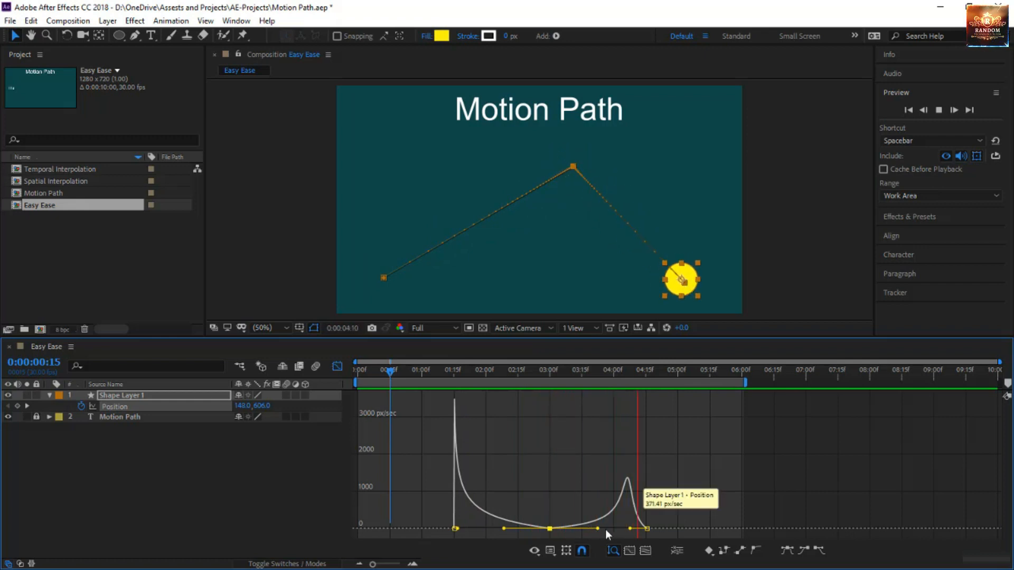
drag(631, 529, 654, 529)
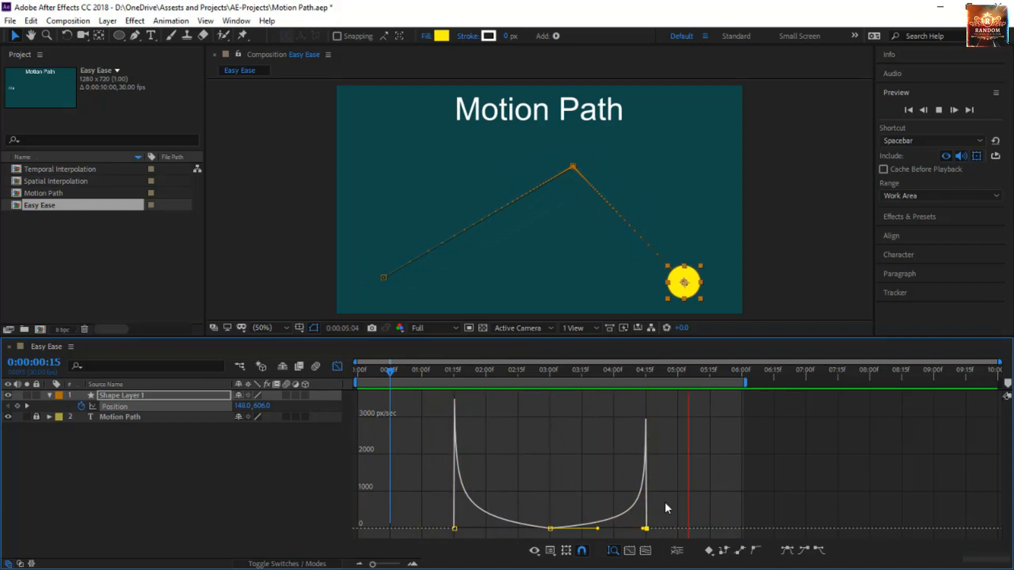
Reset all Position keyframes to Easy Ease, then convert them to Linear
drag(664, 483, 420, 544)
click(787, 551)
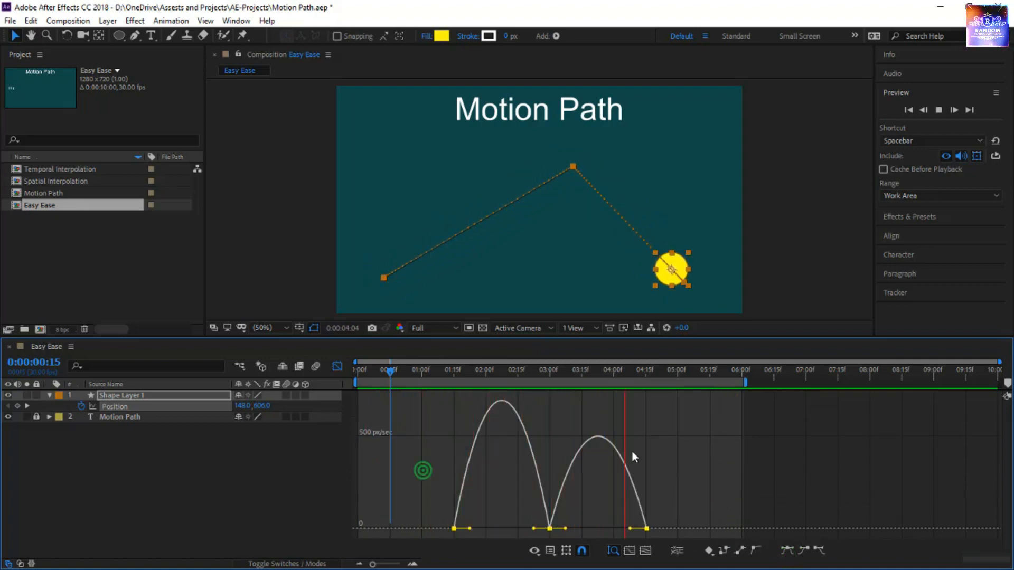
drag(421, 468, 691, 540)
click(724, 550)
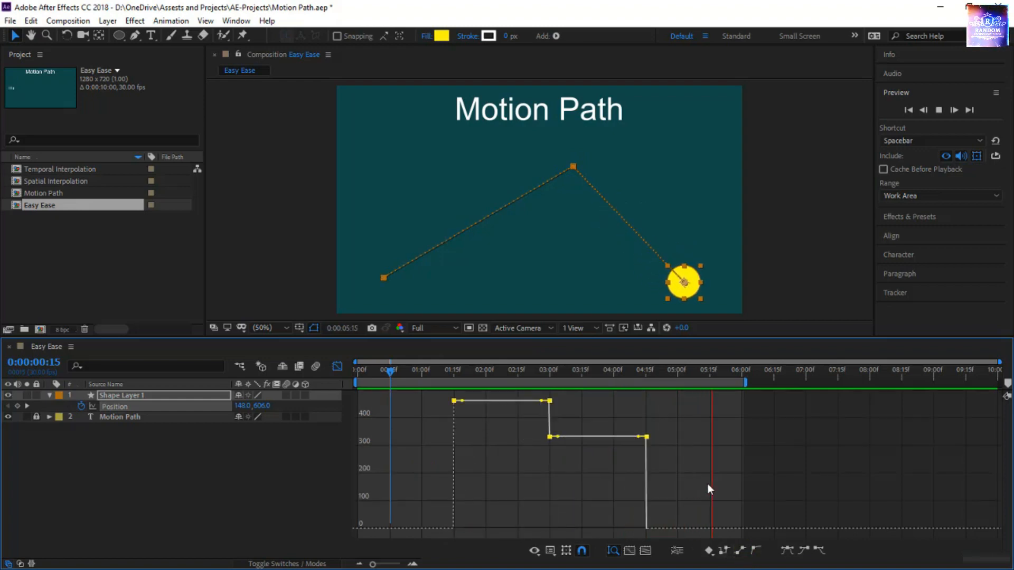
In the layer bar view, apply the Keyframe Assistant's Easy Ease Out to the first Position keyframe and check its speed curve
click(337, 366)
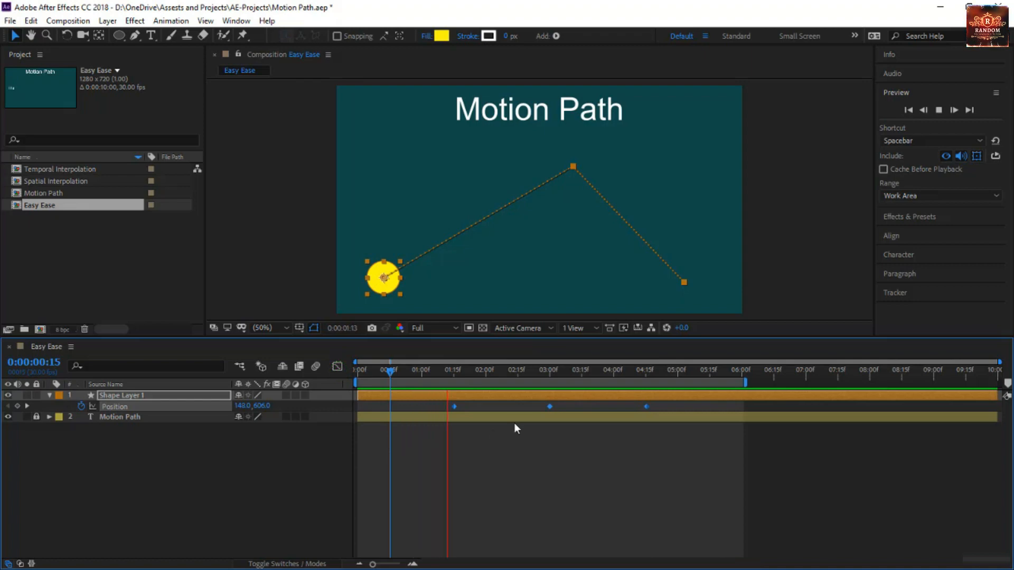
click(492, 443)
drag(439, 445, 471, 389)
right_click(454, 408)
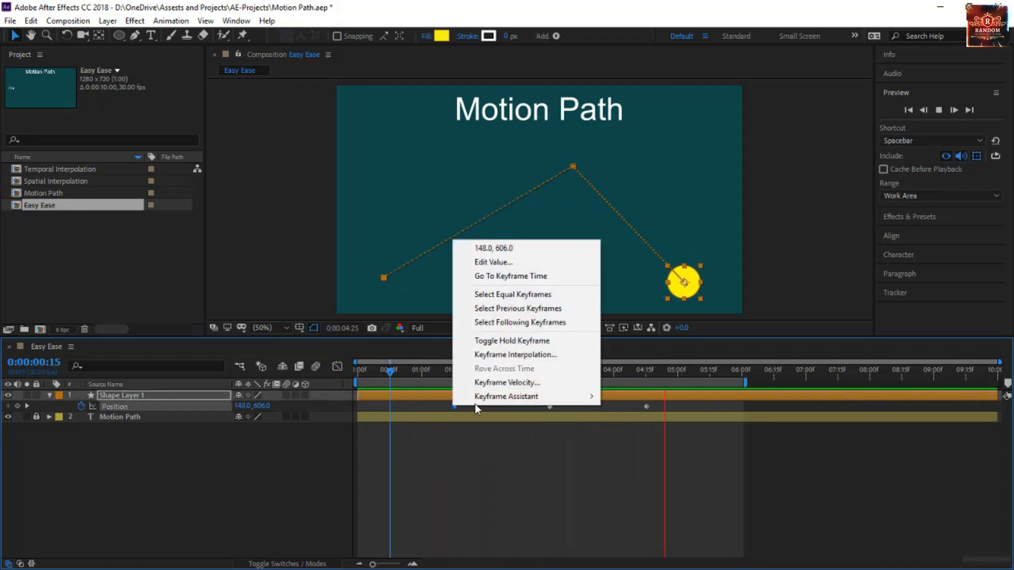
mouse_move(481, 401)
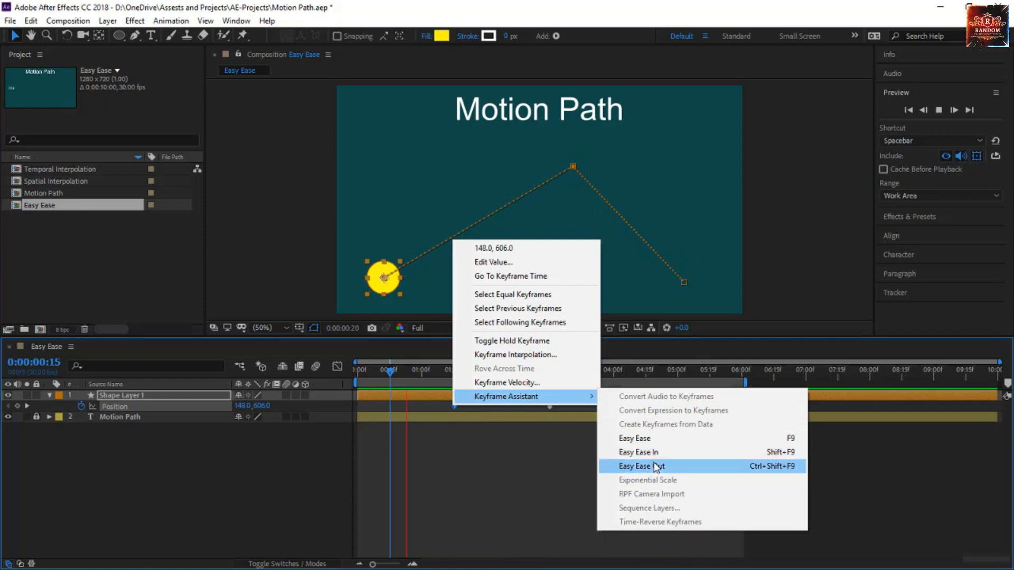
click(657, 467)
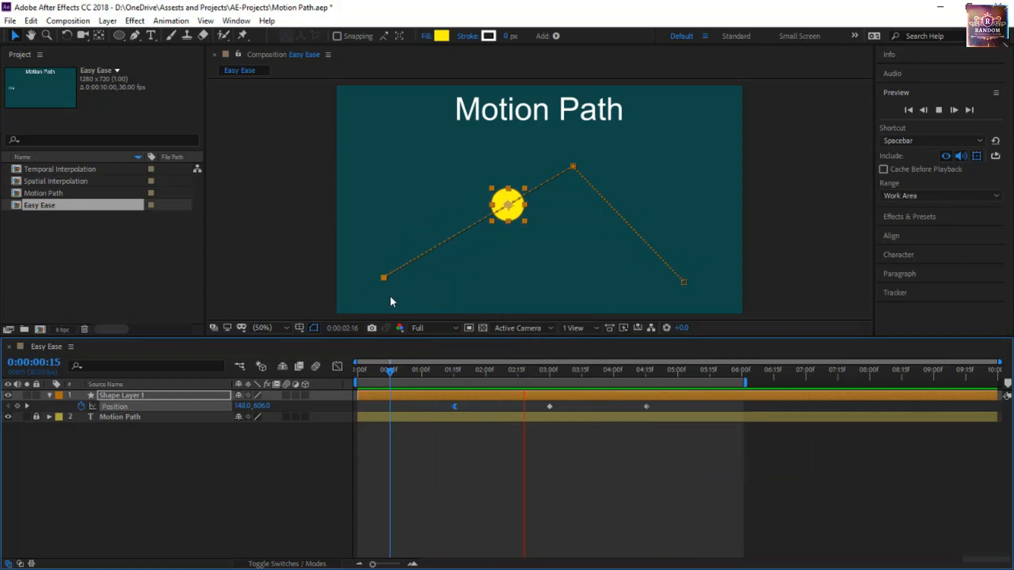
click(338, 367)
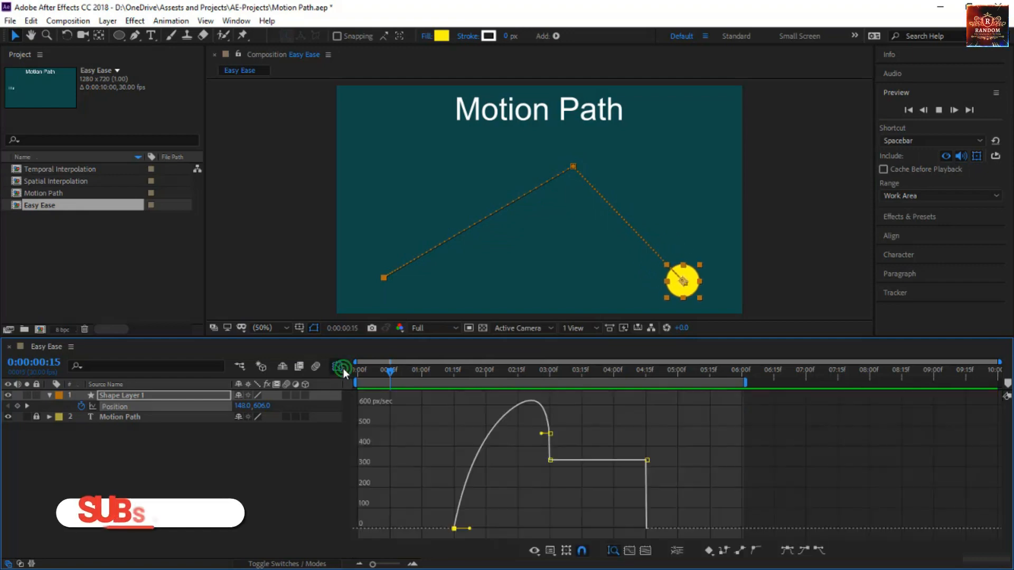
click(336, 367)
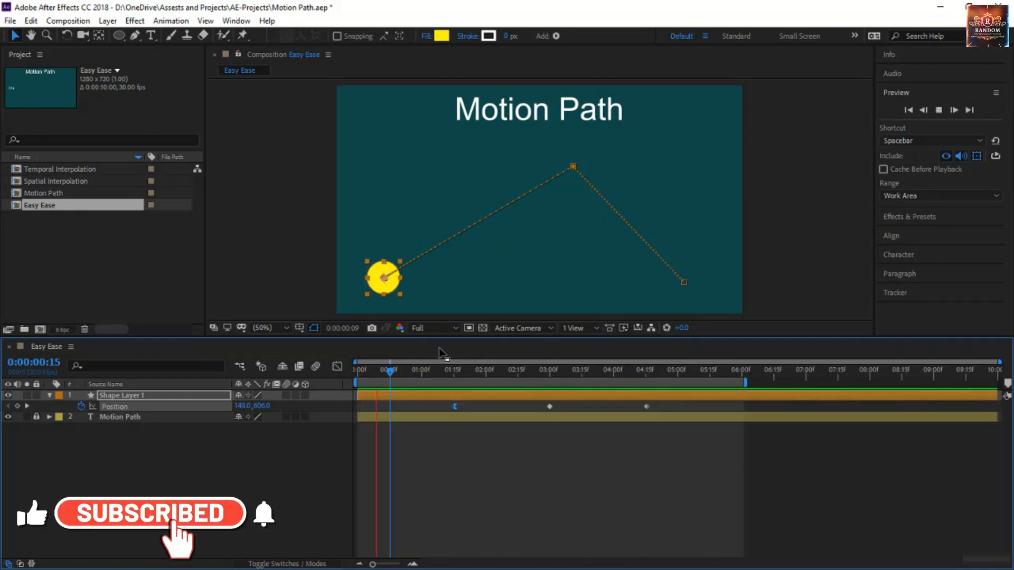
Apply the Keyframe Assistant's Easy Ease In to the last Position keyframe
click(646, 407)
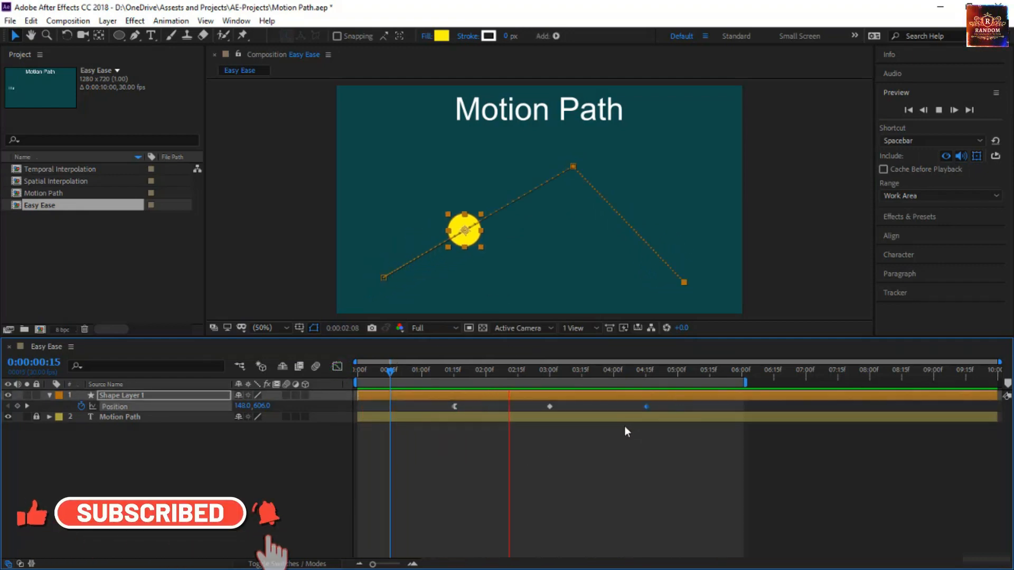
right_click(648, 408)
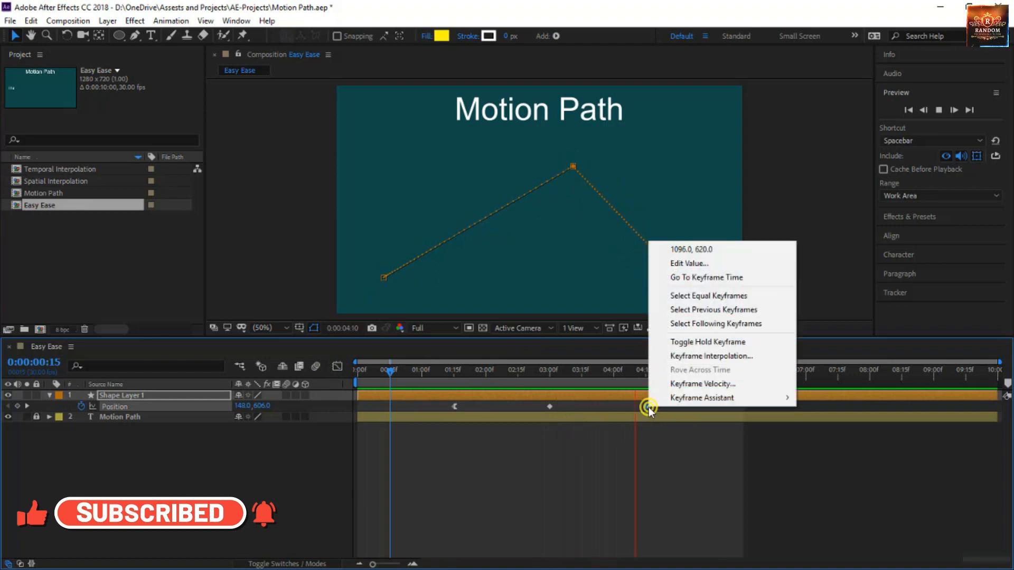
mouse_move(681, 398)
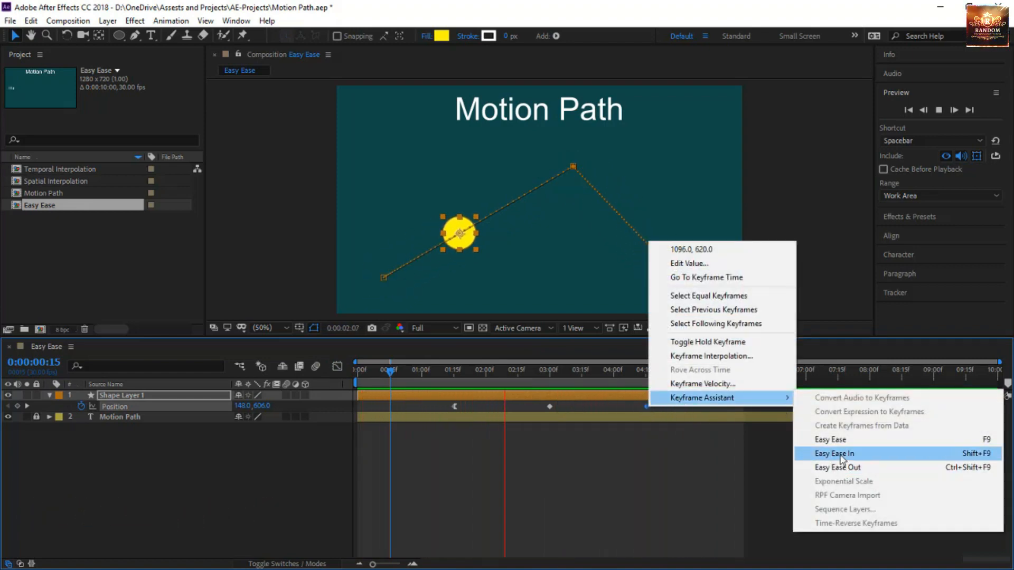
click(840, 455)
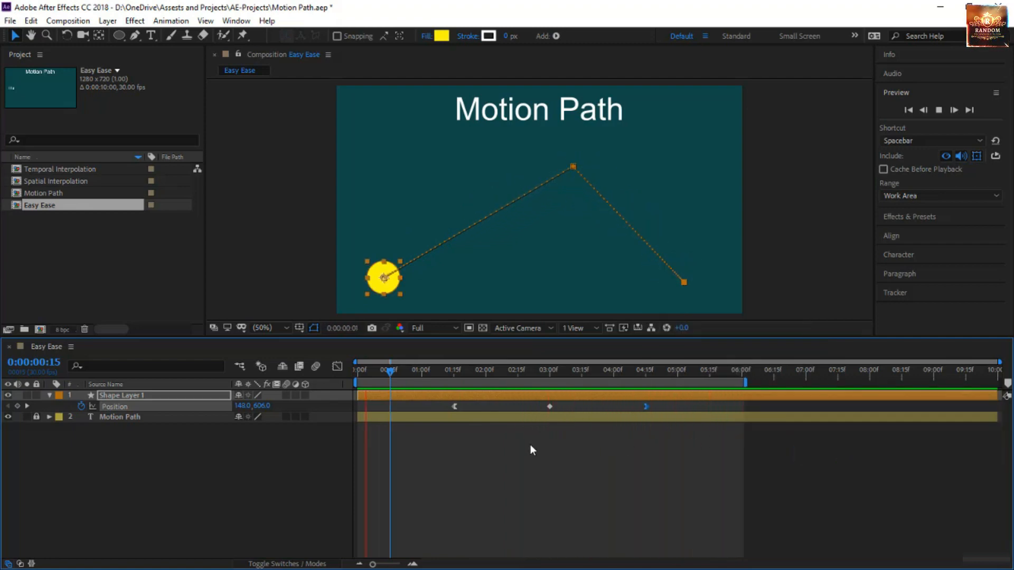
Apply the Keyframe Assistant's Easy Ease to the middle Position keyframe
drag(530, 444, 569, 404)
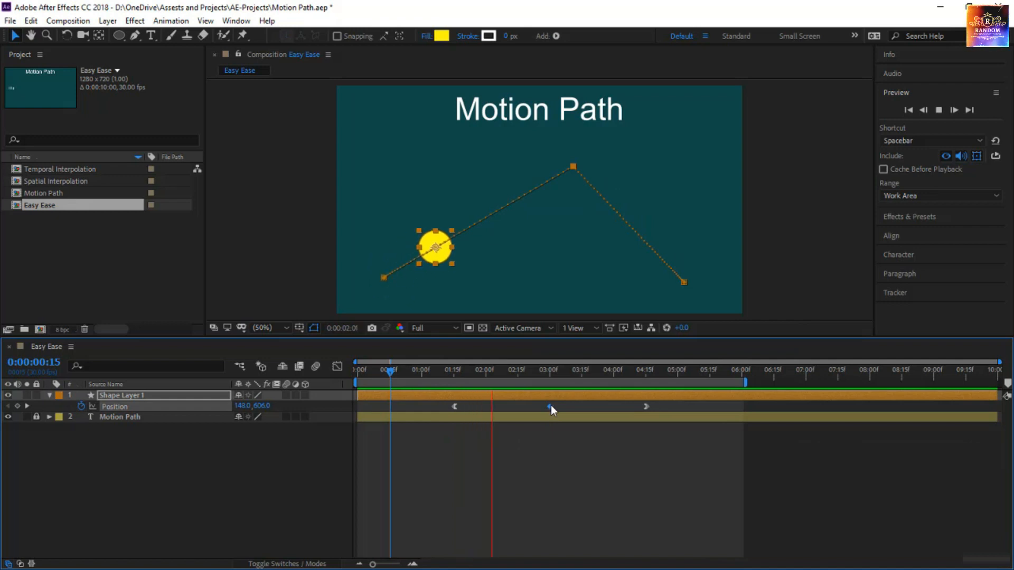
right_click(550, 405)
mouse_move(586, 398)
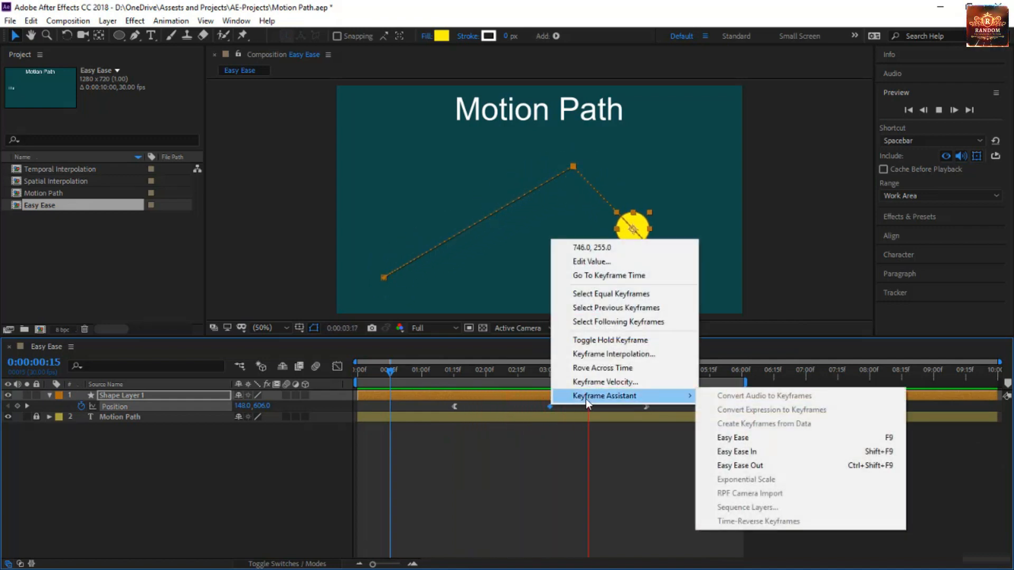
click(762, 438)
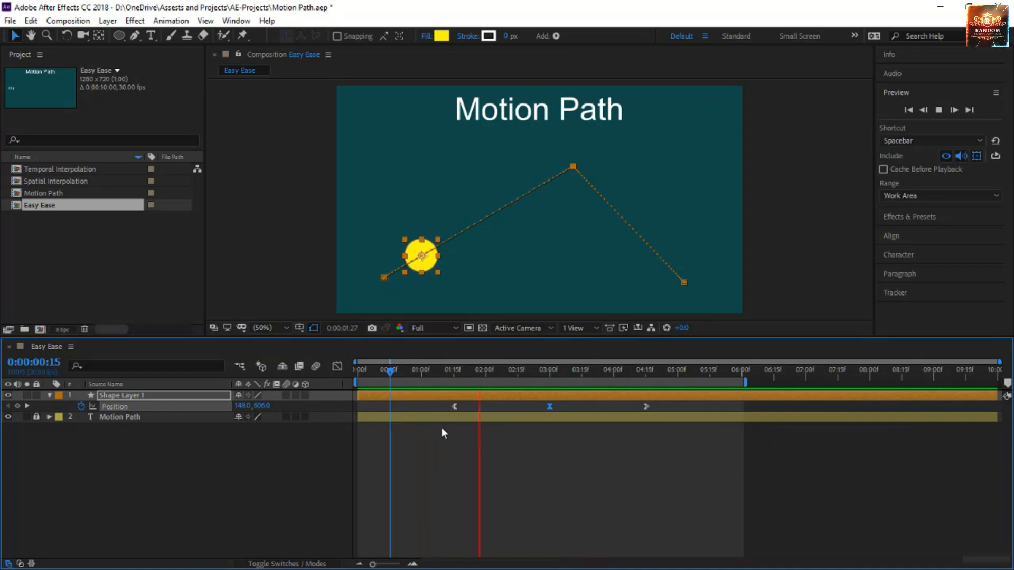
In the speed graph, try raising the middle keyframe's outgoing speed and reshaping the handles of the second segment, then undo those changes
click(341, 363)
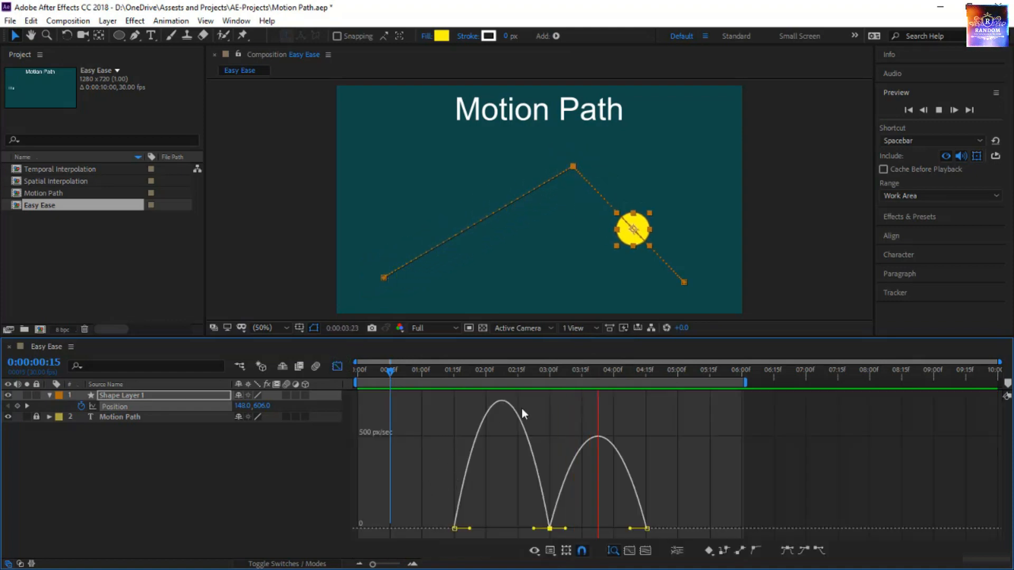
mouse_move(656, 464)
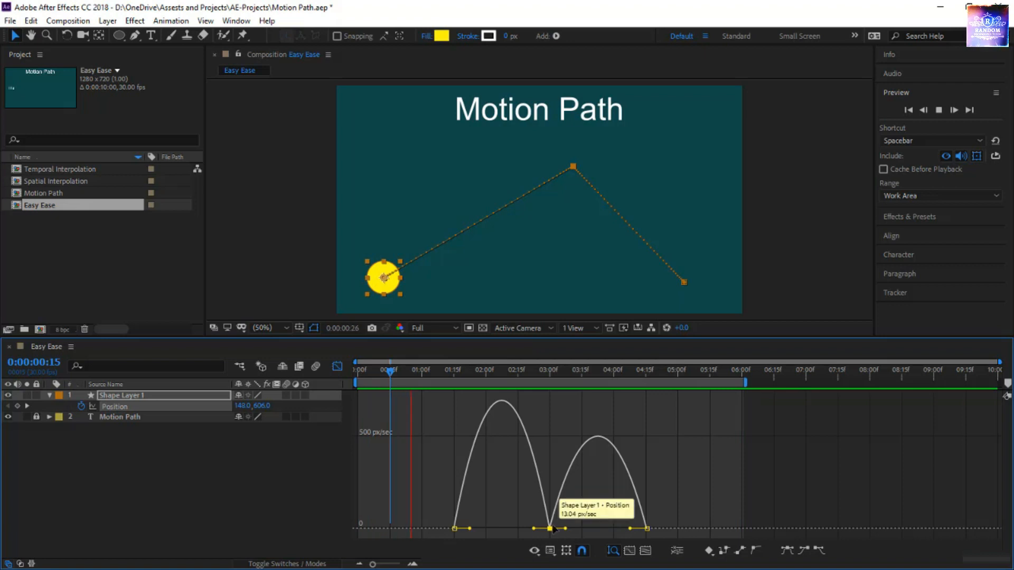
drag(551, 528, 549, 443)
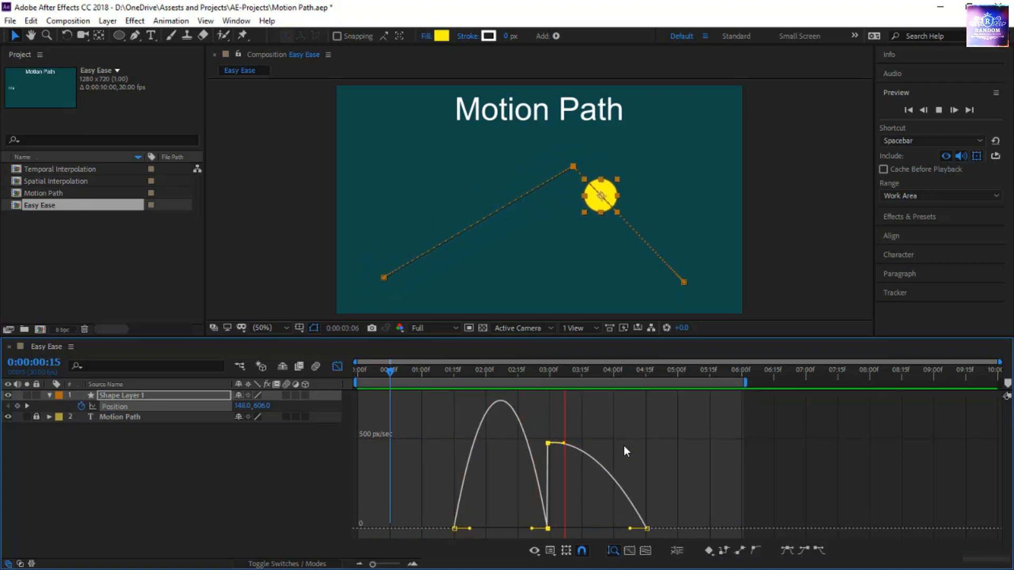
mouse_move(584, 452)
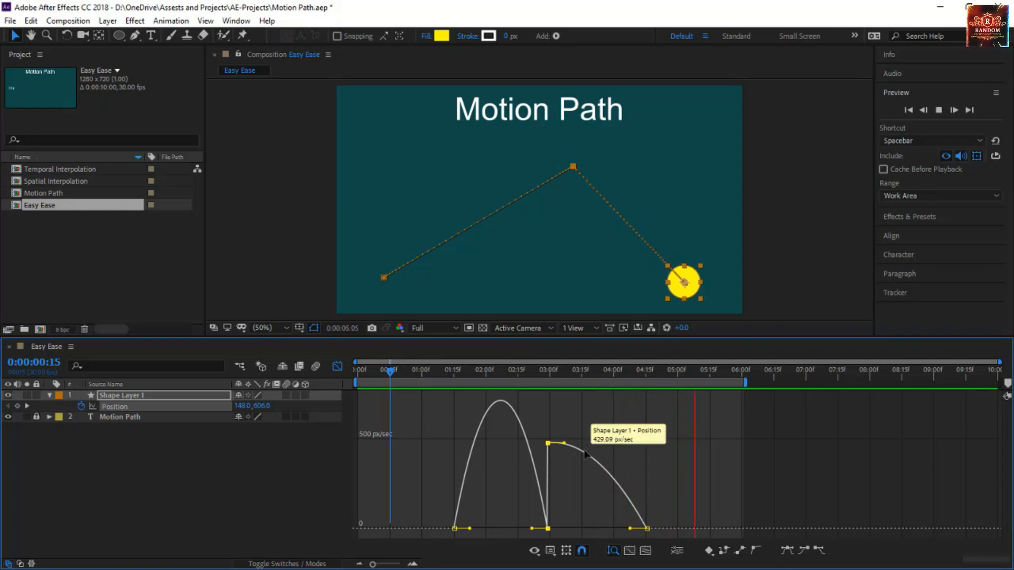
click(547, 445)
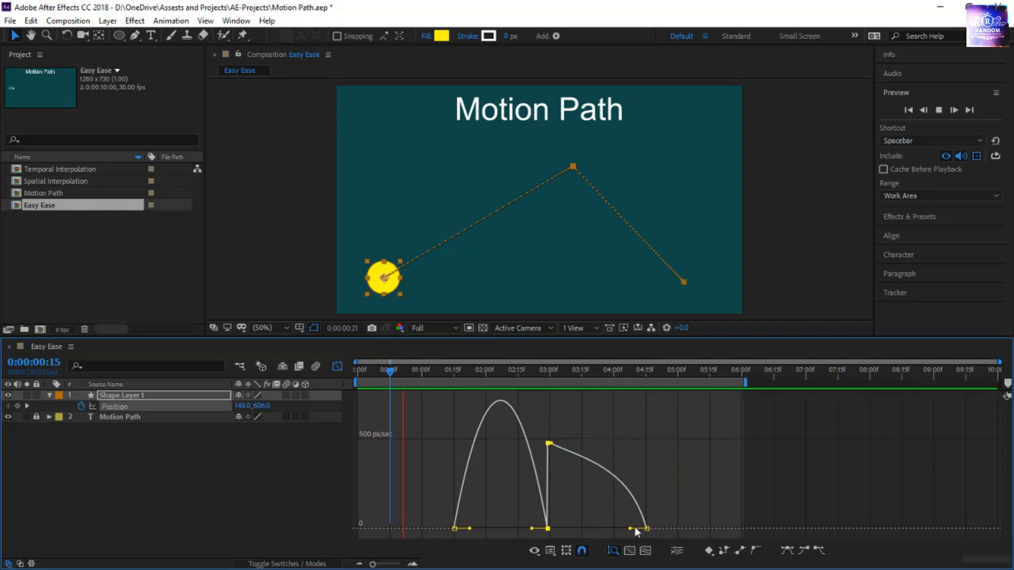
drag(631, 528, 599, 533)
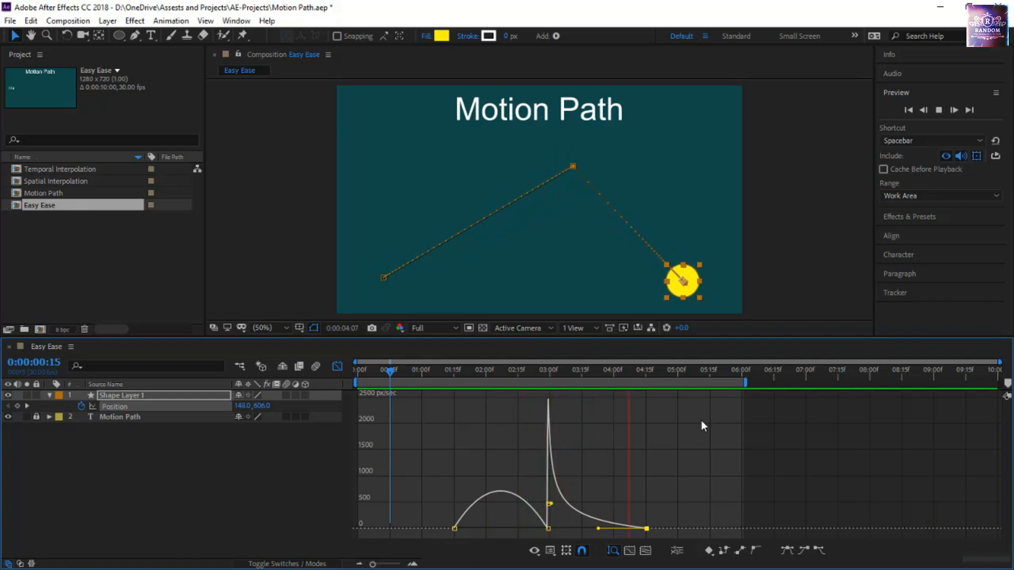
key(ctrl+z)
key(ctrl+z)
key(ctrl+z)
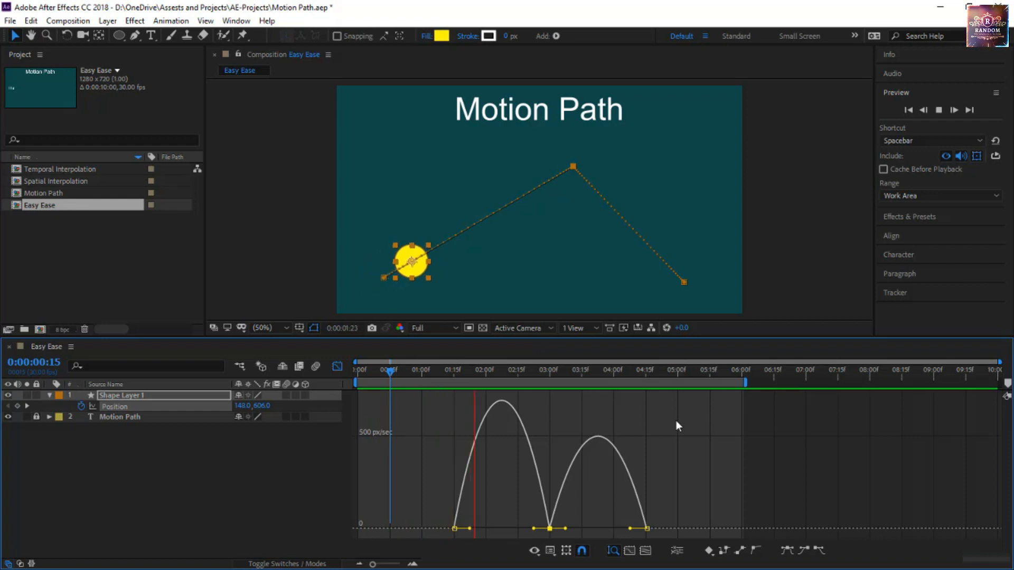
Convert all three Position keyframes to Linear, then apply Easy Ease to all of them in the layer bar view
drag(429, 506, 701, 537)
click(740, 551)
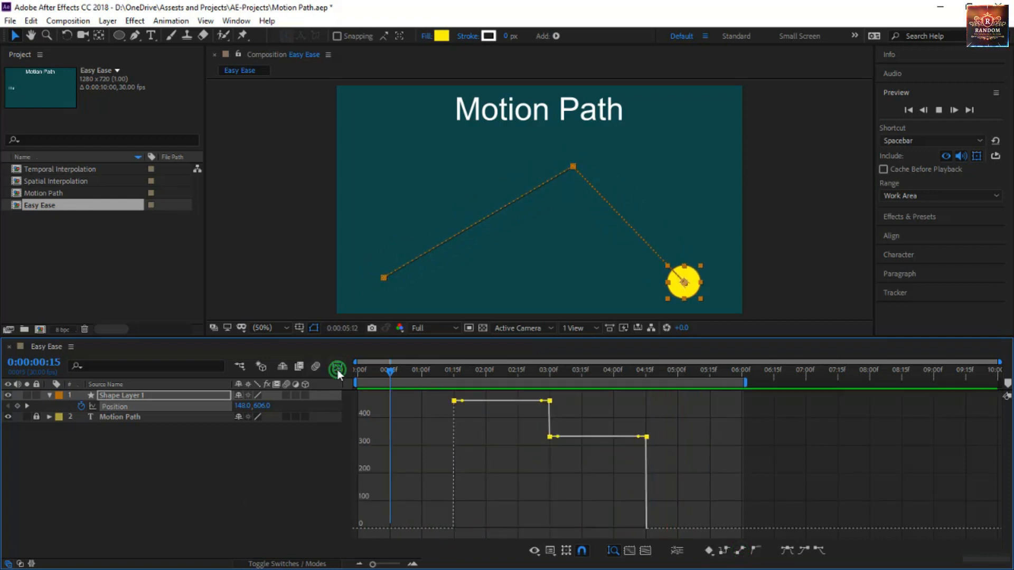
click(338, 366)
click(455, 452)
drag(431, 435, 712, 398)
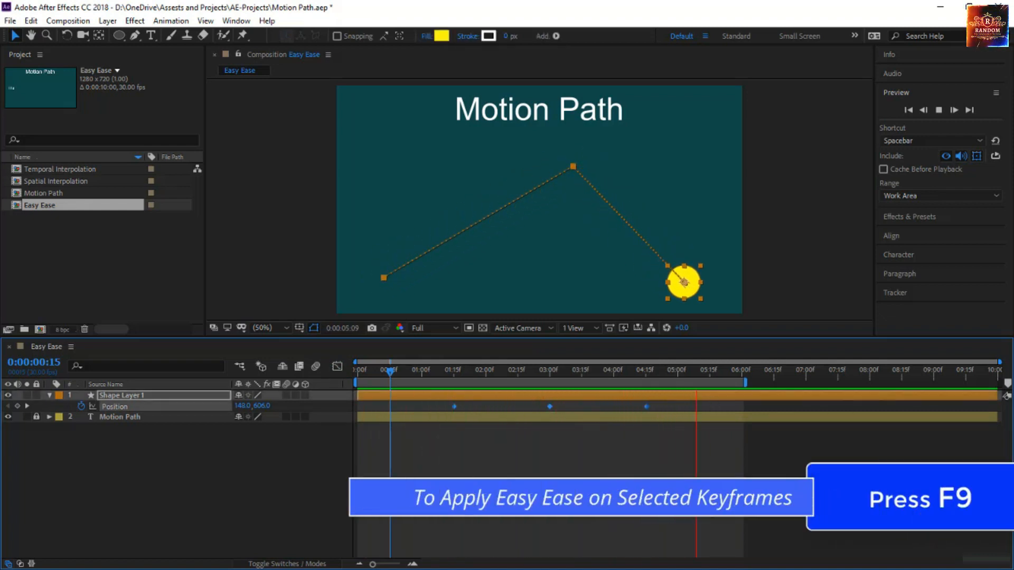
key(F9)
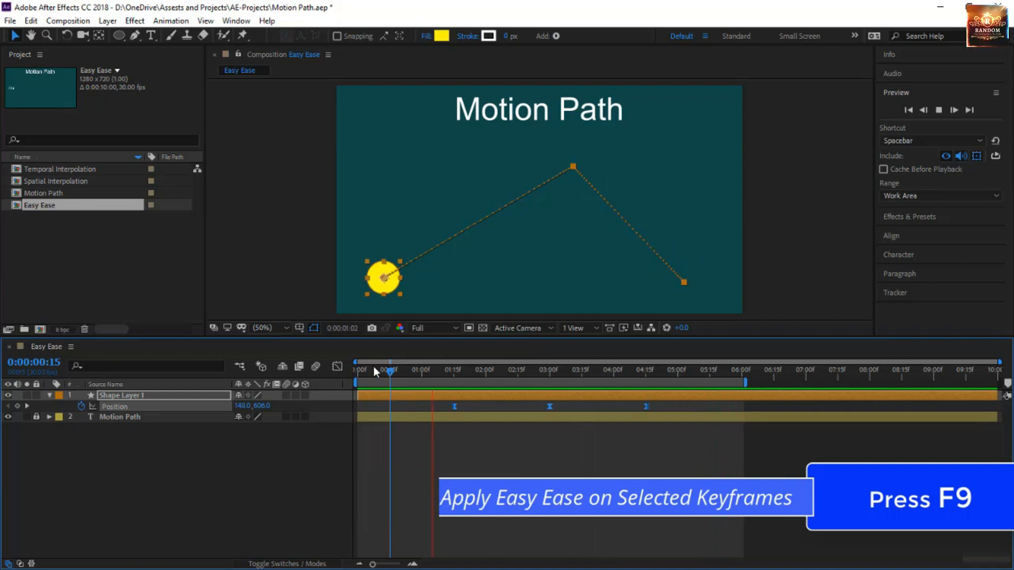
In the speed graph, stretch the first Position keyframe's outgoing influence handle to about halfway toward the middle keyframe
click(337, 366)
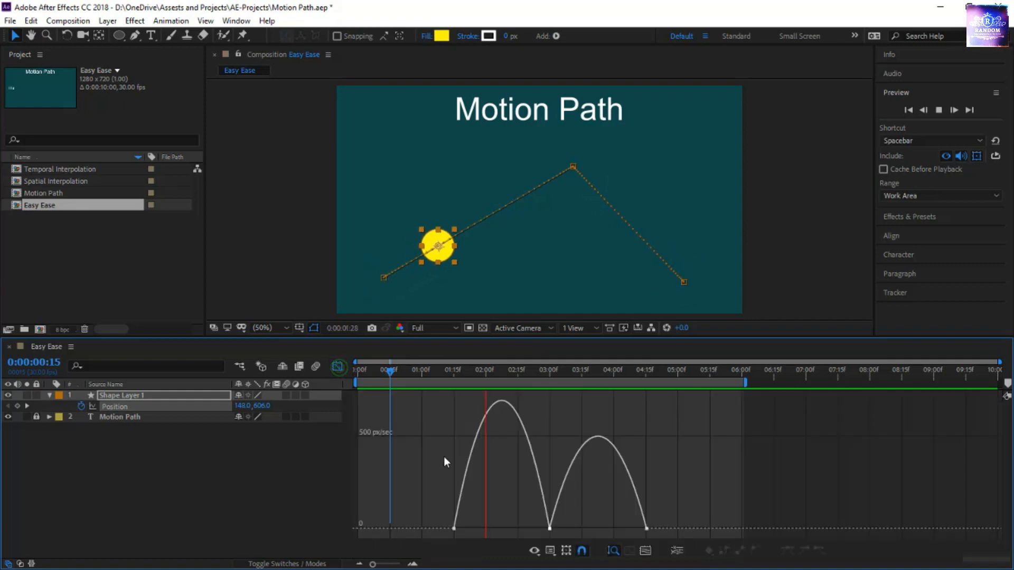
click(454, 527)
drag(469, 529, 501, 529)
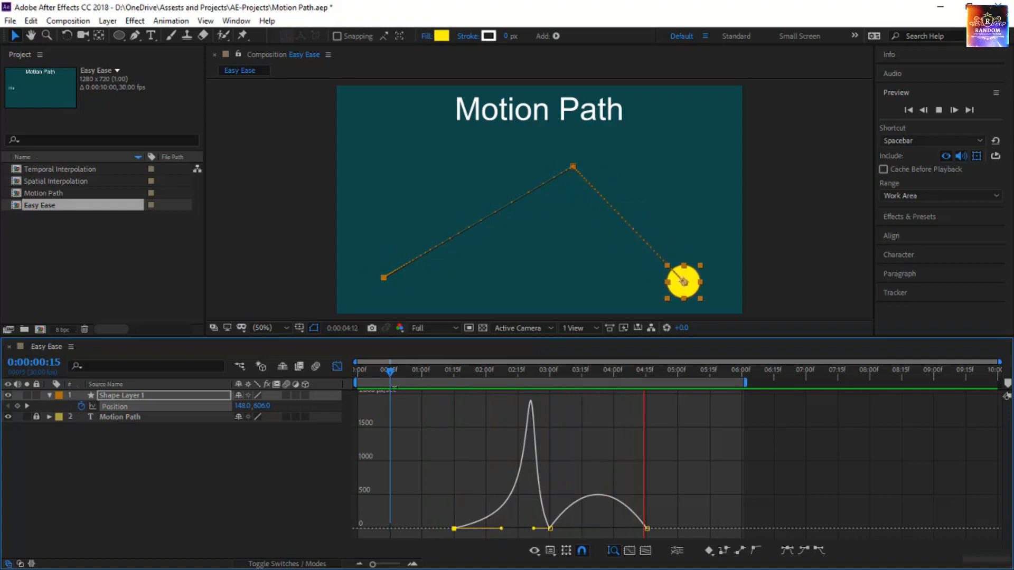
Stop the preview, hide Shape Layer 1 and return the timeline to the layer bar view
drag(391, 373, 368, 376)
click(136, 470)
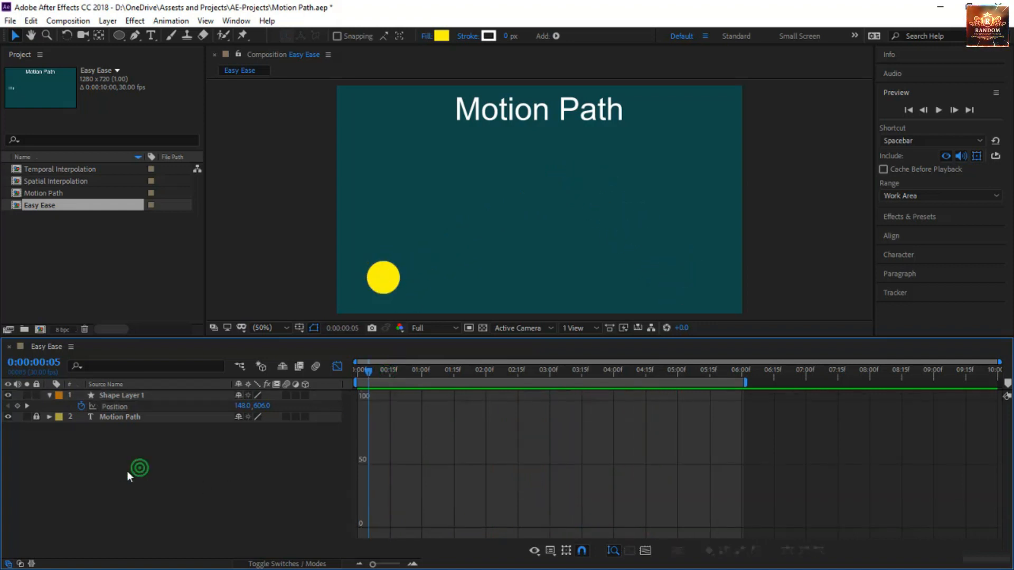
click(124, 396)
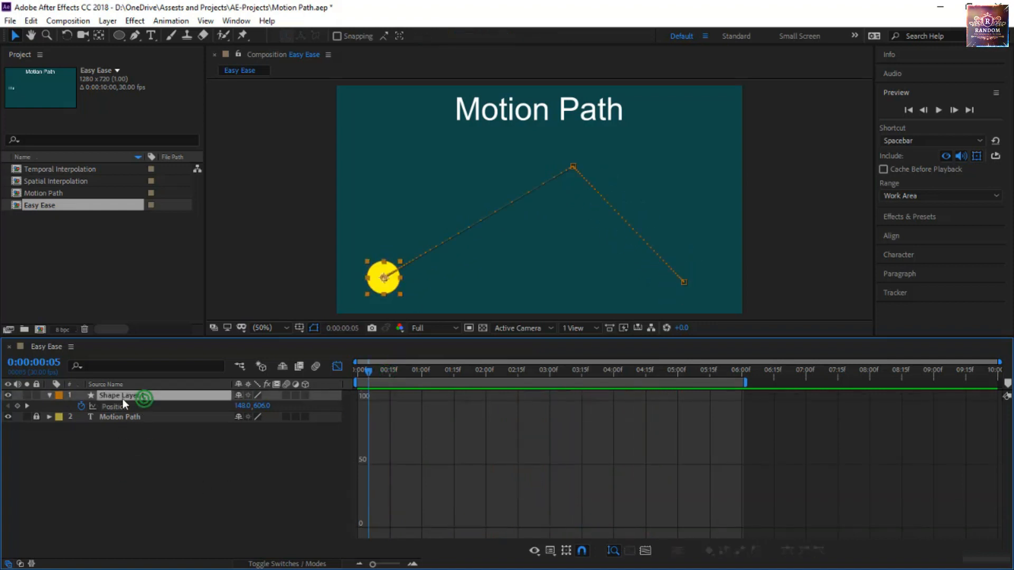
click(8, 395)
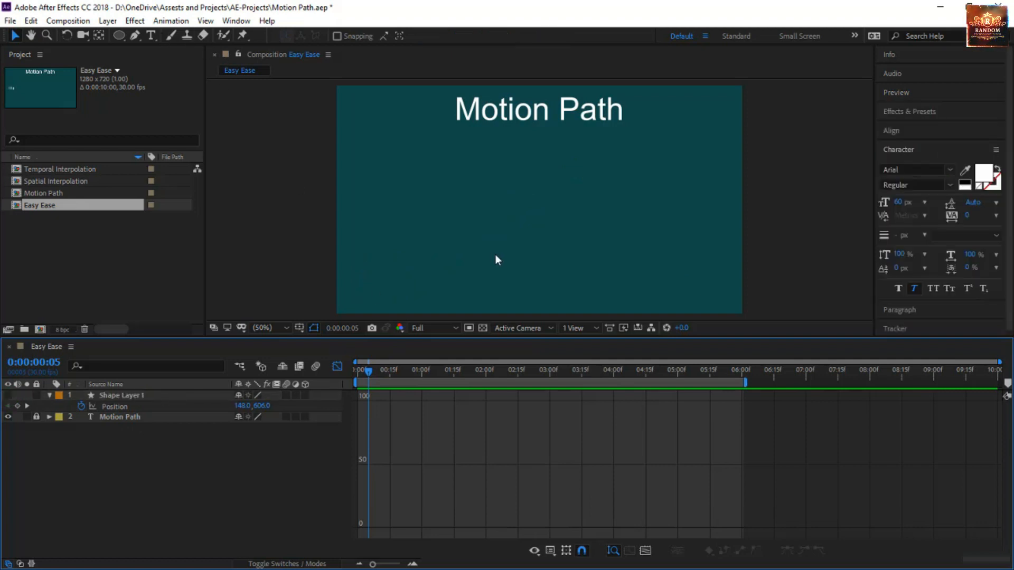
click(338, 367)
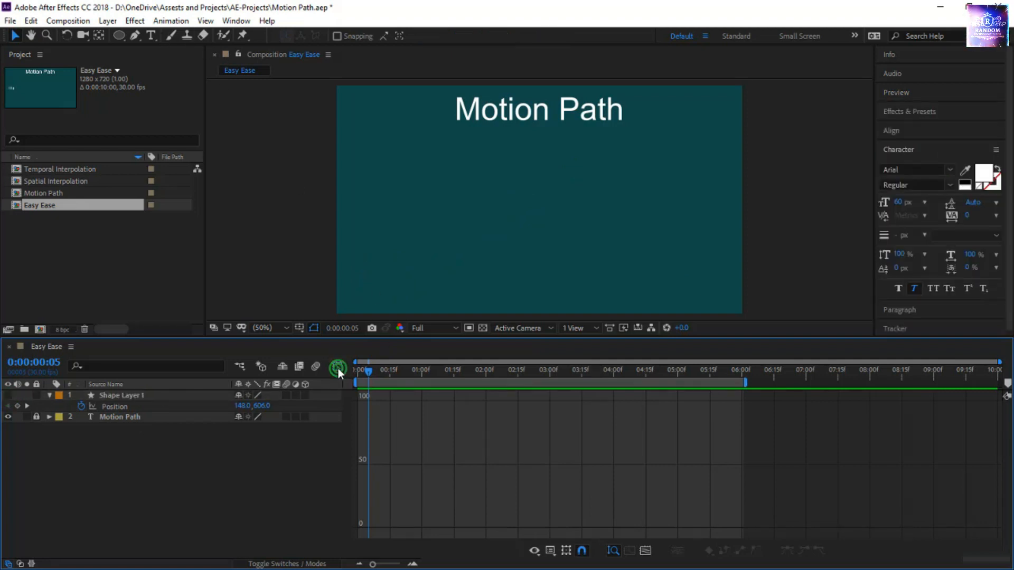
Add a text layer reading "Title Here" and place it off-screen beyond the frame's left edge, at about -158, 394
click(151, 35)
click(365, 219)
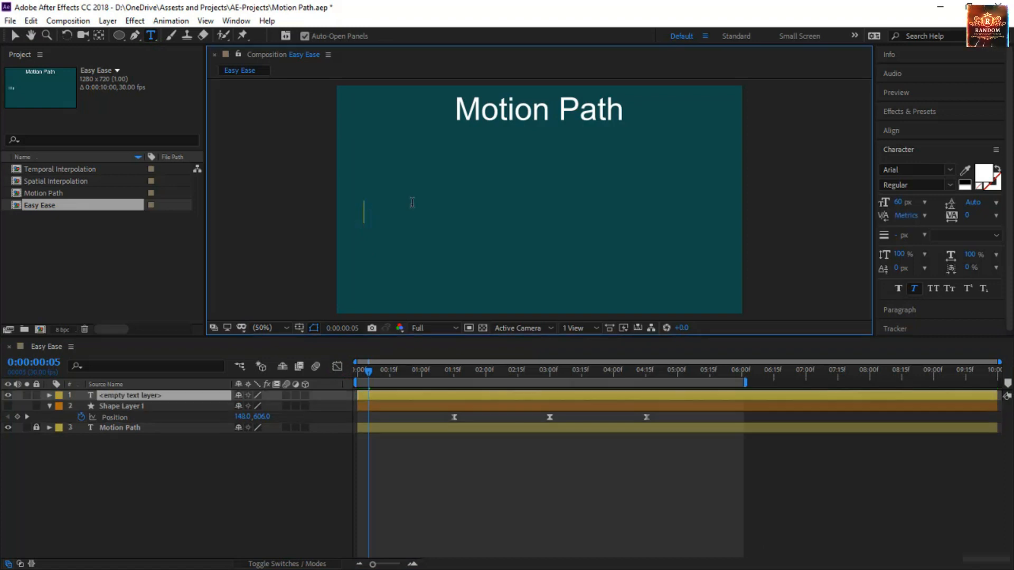
text(Title Here)
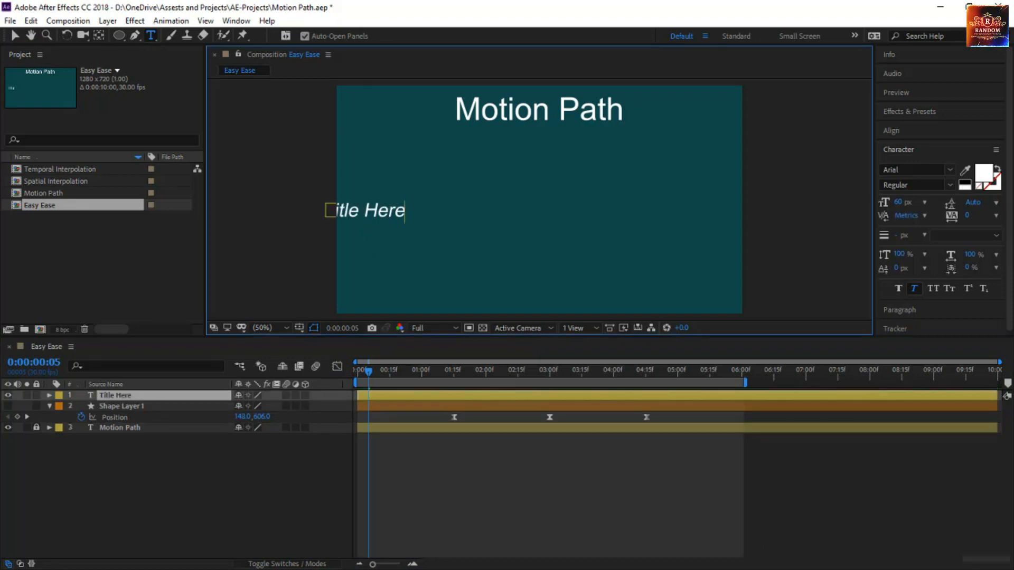
click(15, 35)
drag(387, 221, 312, 214)
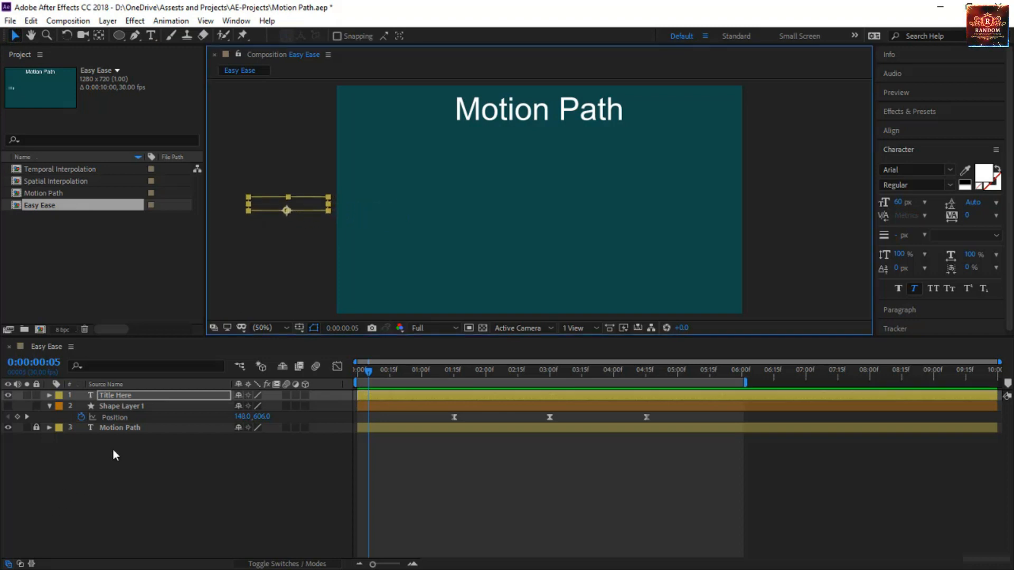
Keyframe the title's Position off-screen at 0:00:01:00, then move it to the frame's centre (640, 394) at 0:00:02:00
key(p)
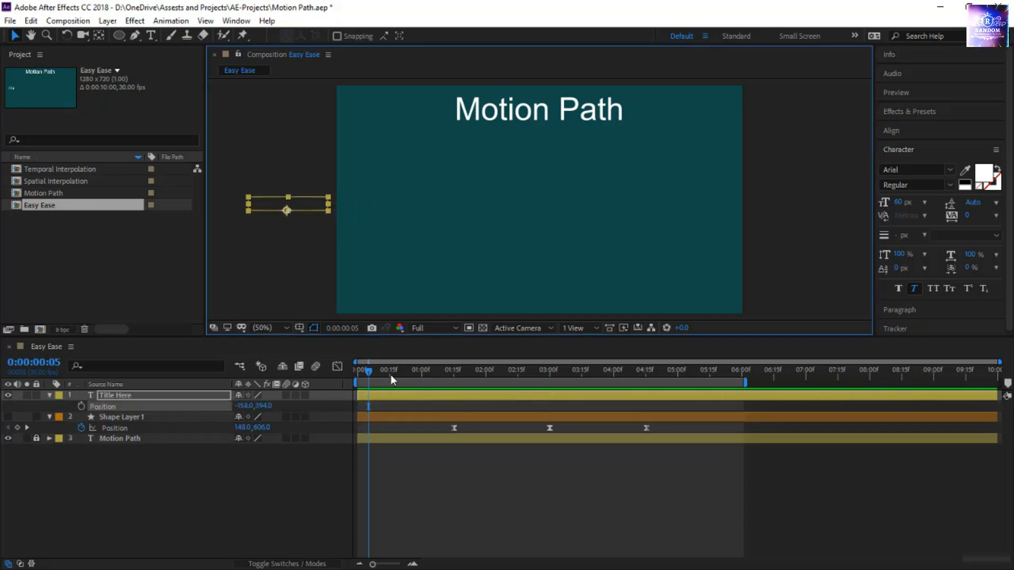
drag(374, 372, 422, 387)
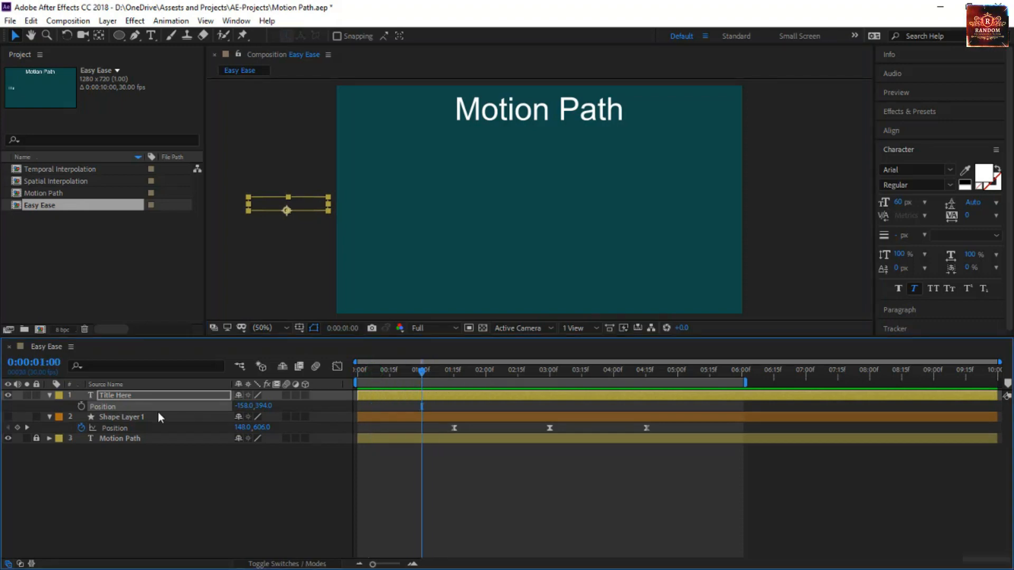
click(81, 406)
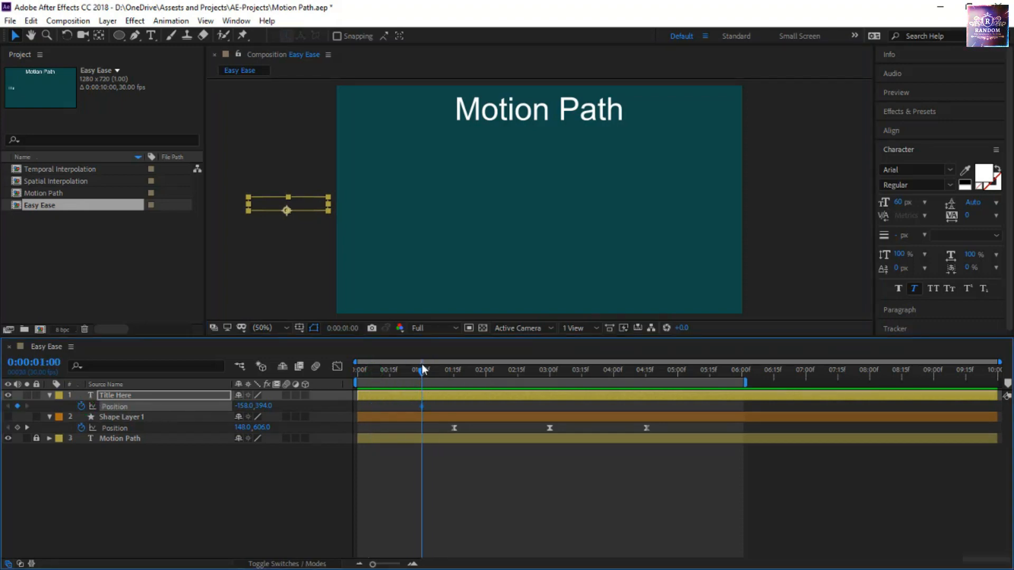
drag(467, 372, 485, 388)
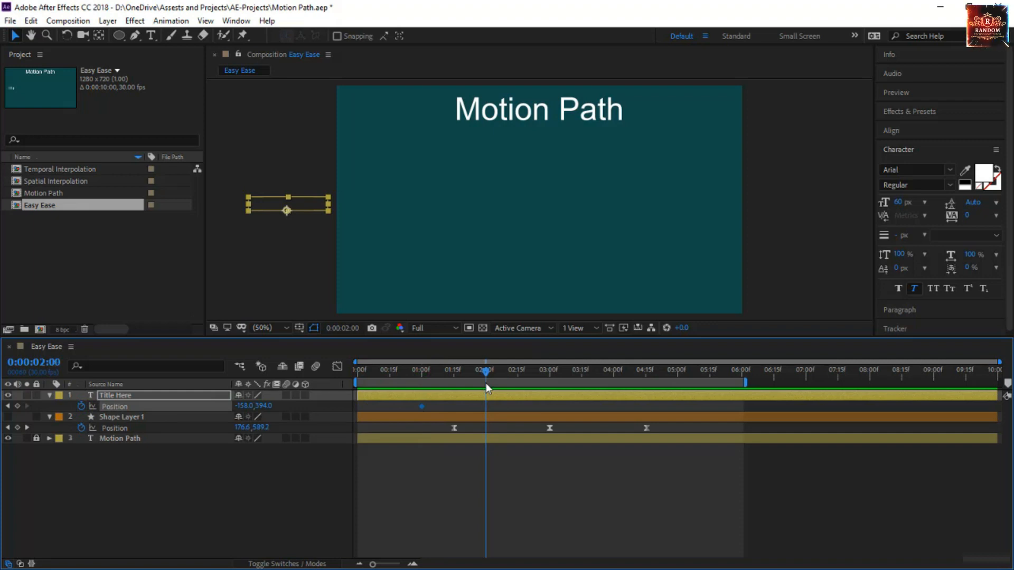
drag(288, 208, 549, 203)
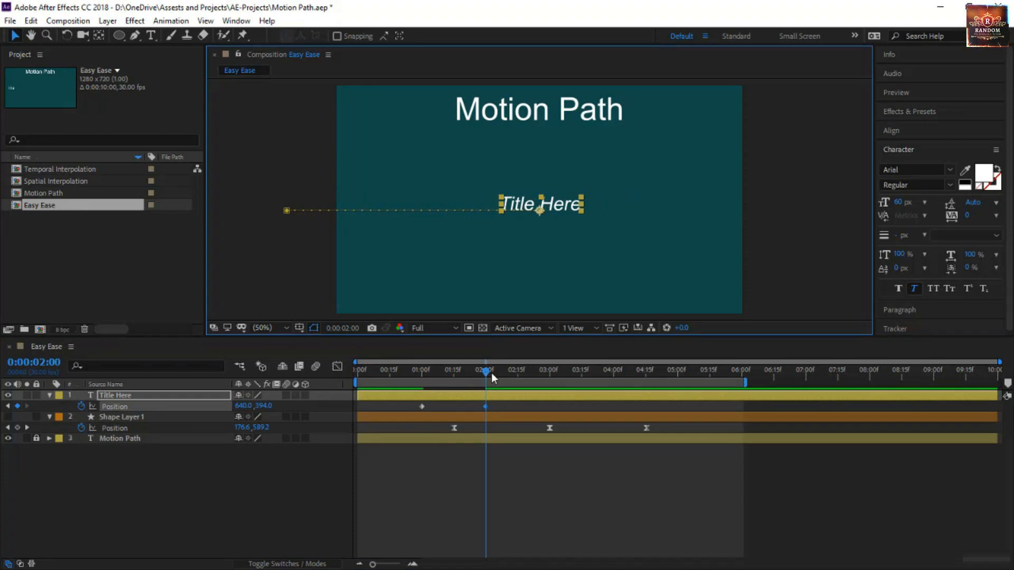
Preview the title's movement from the start and apply Easy Ease to both of its Position keyframes
drag(486, 373, 474, 372)
key(Home)
key(space)
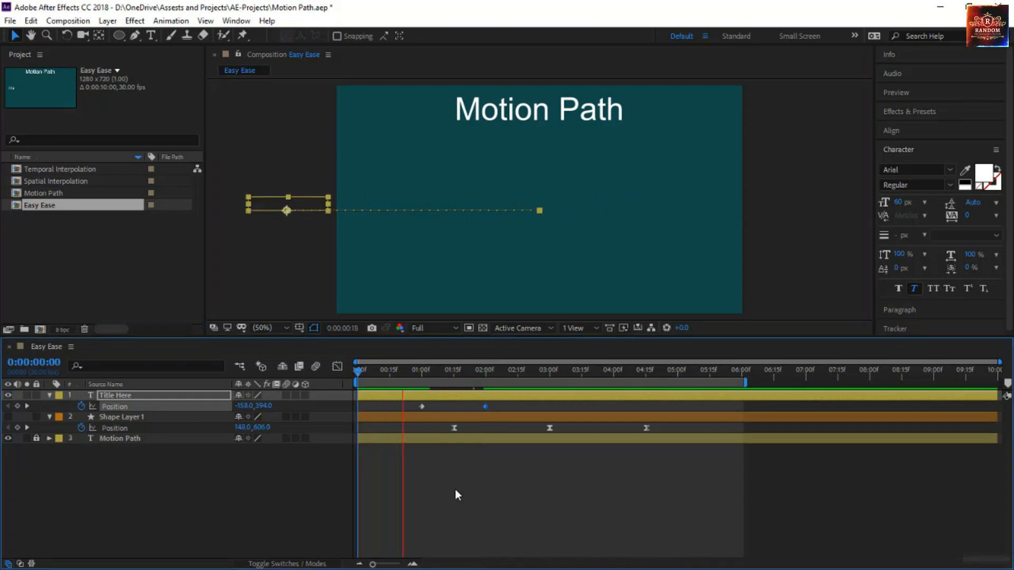
click(506, 407)
drag(430, 412, 414, 418)
key(F9)
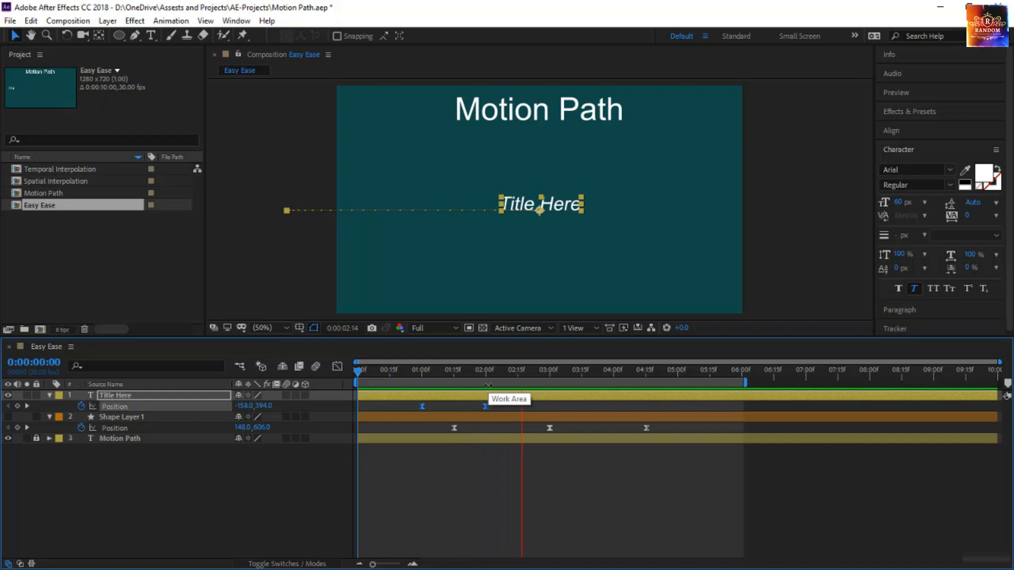
In the speed graph, lengthen the title's second keyframe's incoming influence to about half the segment and move that keyframe to 0:00:03:00
click(339, 366)
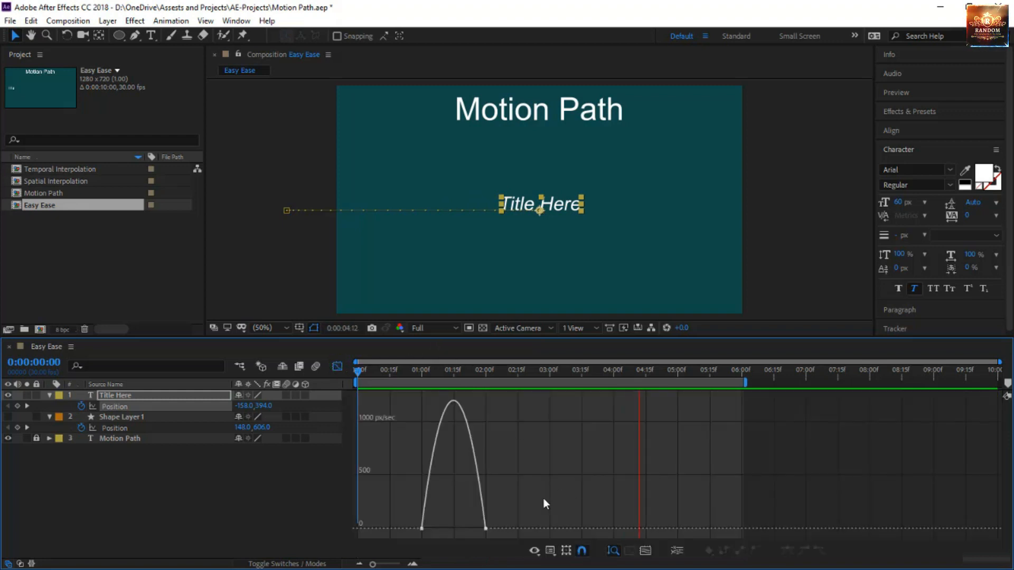
drag(475, 528, 454, 528)
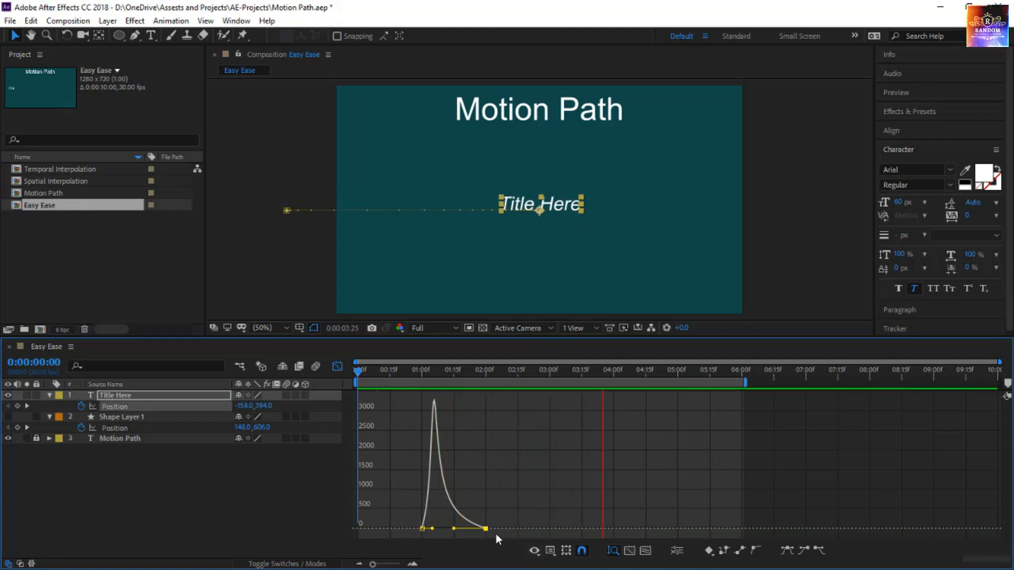
mouse_move(486, 528)
drag(486, 528, 560, 532)
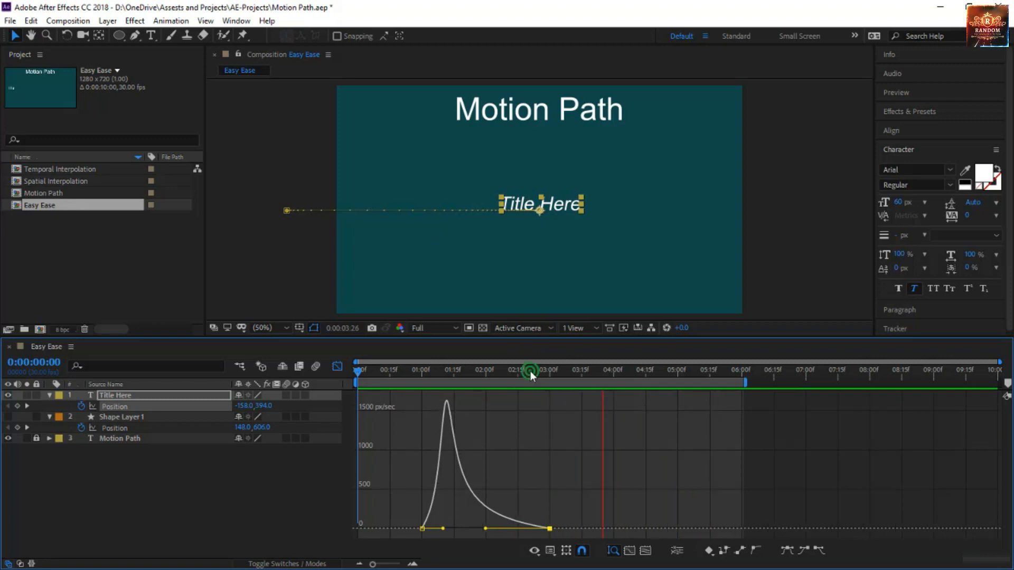
Add a holding Position keyframe for the title at 0:00:04:04, then move it off-screen right to 1432, 394 at 0:00:05:15
drag(531, 372, 622, 396)
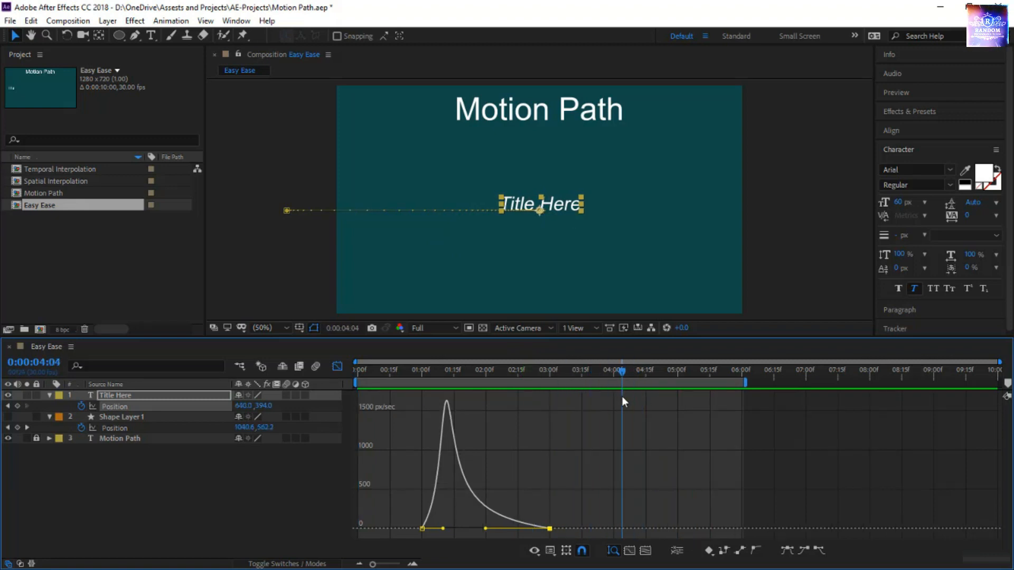
click(18, 407)
click(624, 370)
drag(650, 372, 709, 388)
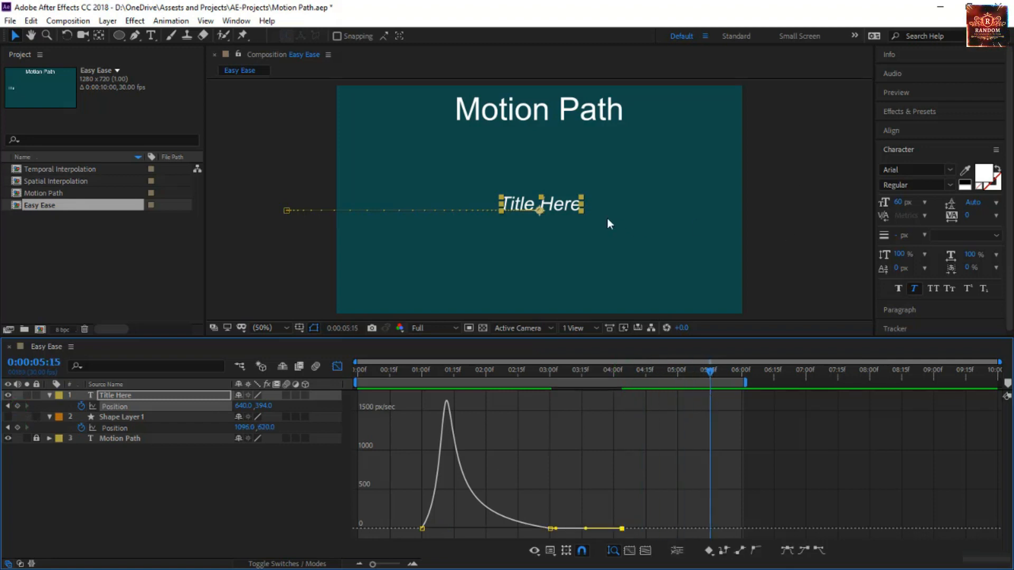
drag(569, 208, 825, 218)
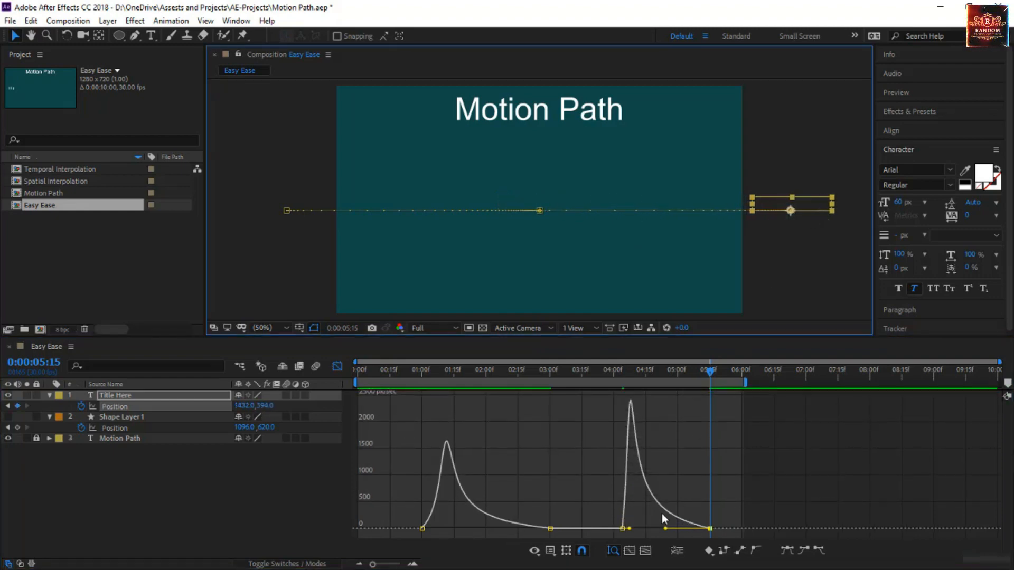
Apply Easy Ease to the title's last two keyframes, lengthen the influence handles between them and preview the exit
drag(597, 510, 733, 534)
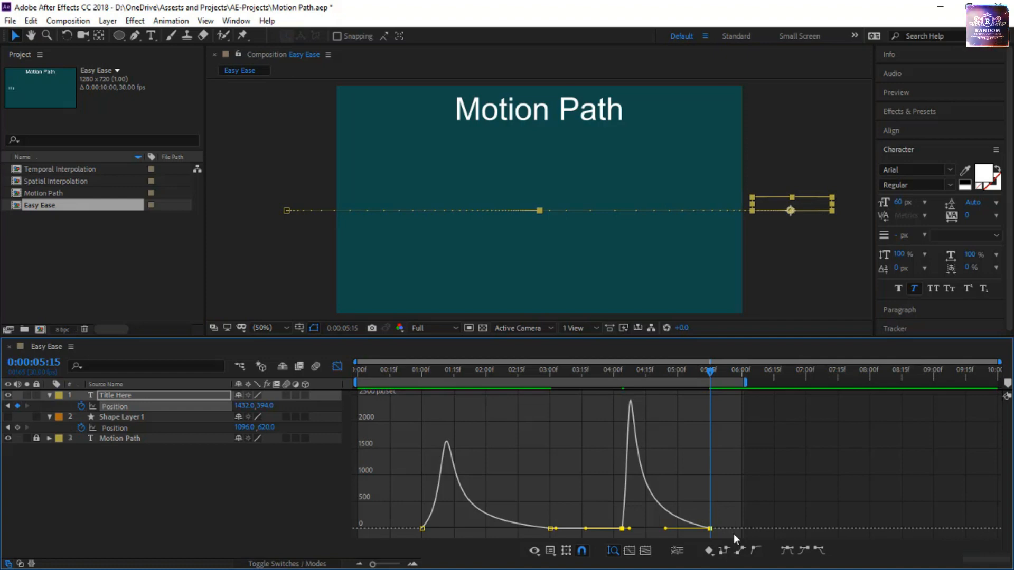
key(F9)
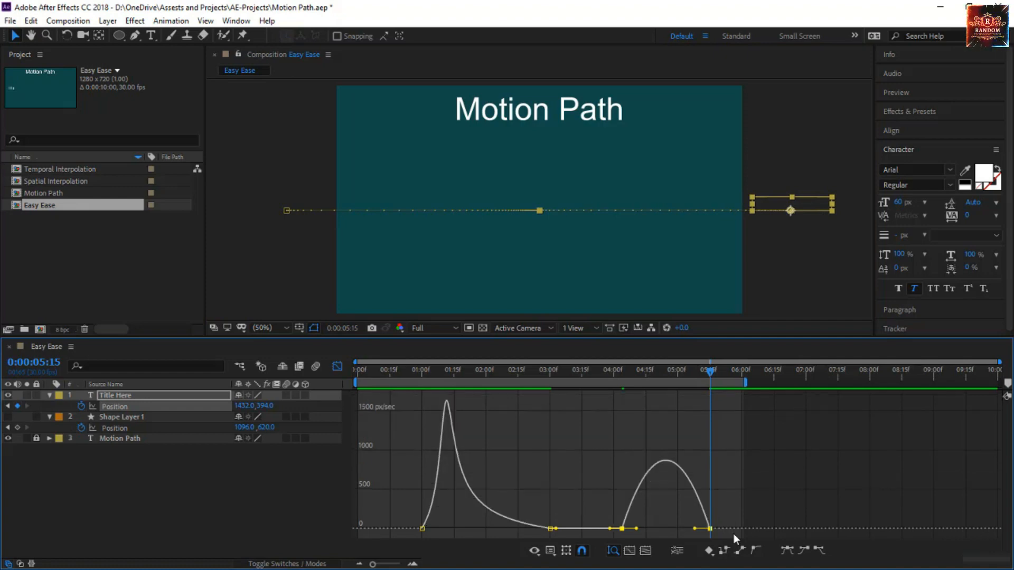
drag(636, 529, 679, 531)
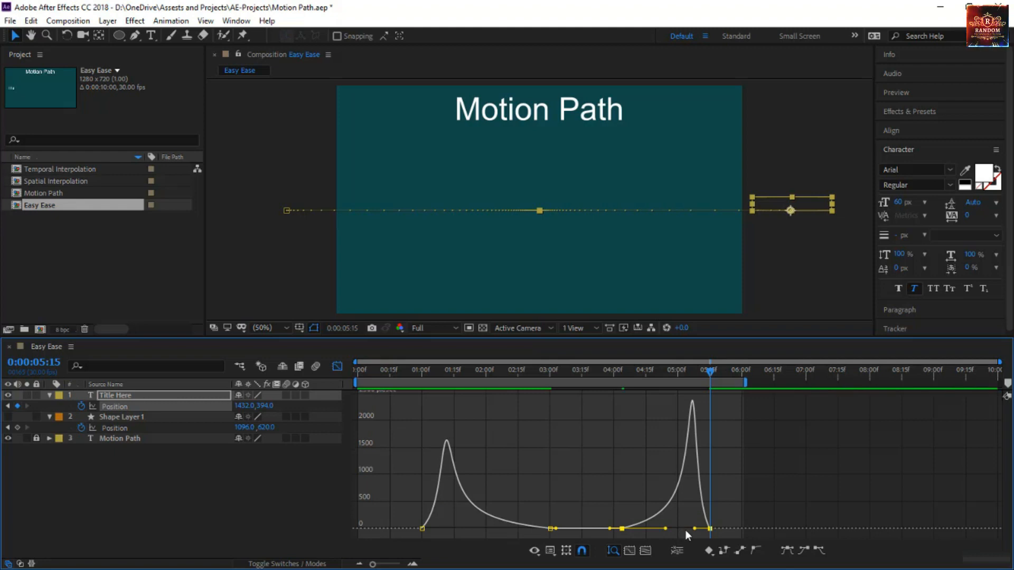
drag(694, 529, 687, 529)
click(381, 370)
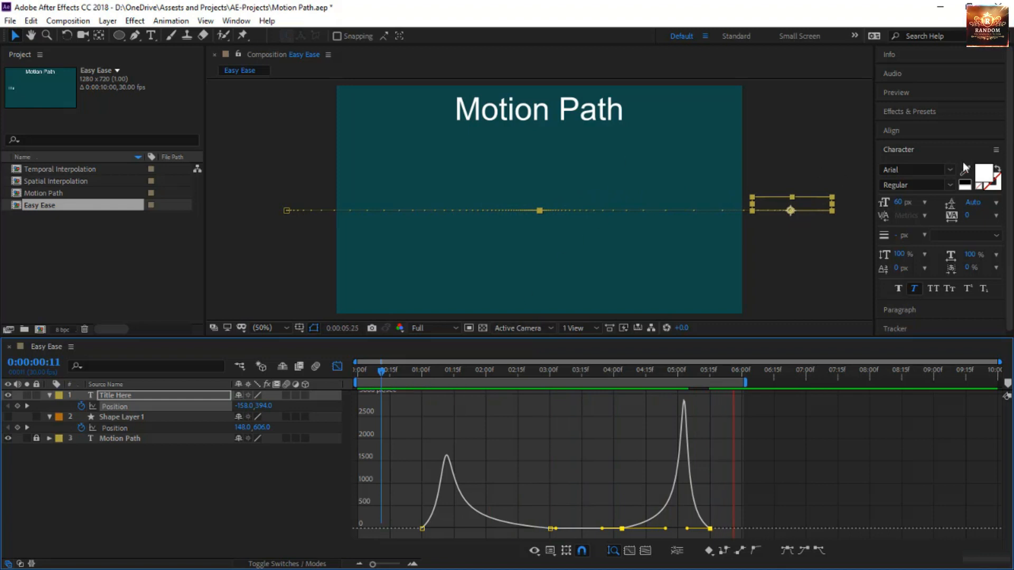
Reset all four title keyframes to Easy Ease, then lengthen the influence into the 0:00:03:00 keyframe and out of the 0:00:04:04 keyframe
click(341, 363)
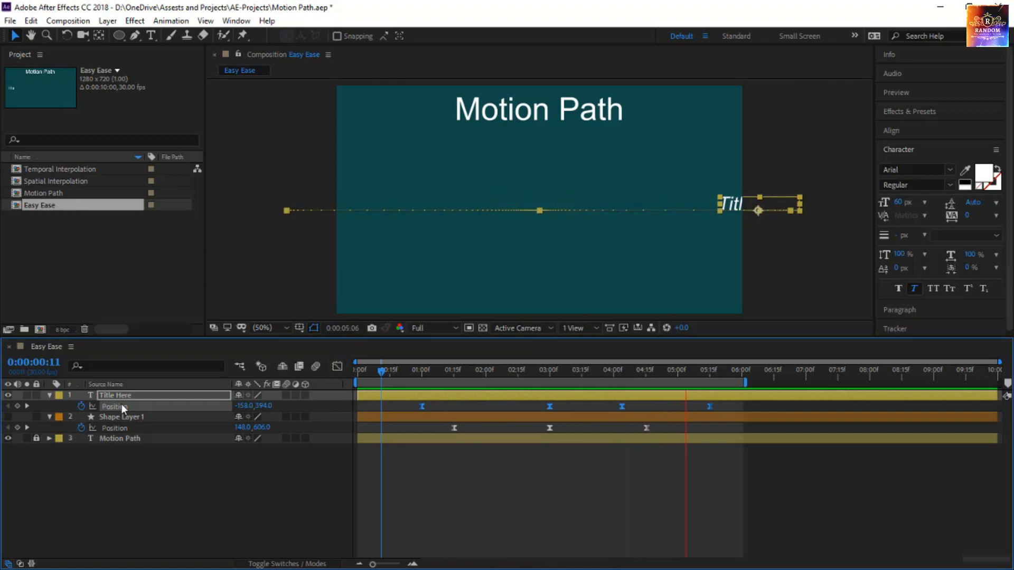
click(337, 365)
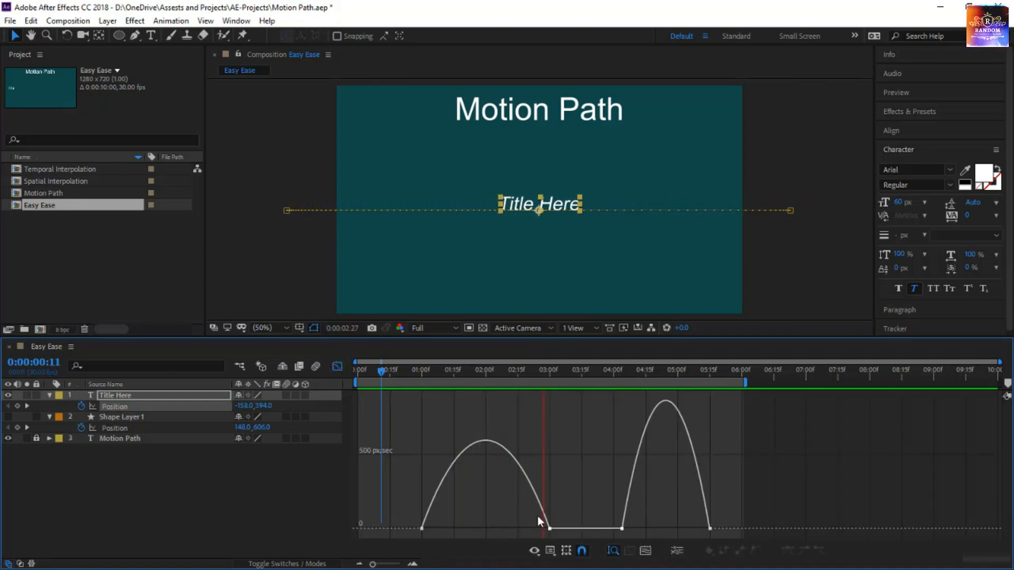
drag(537, 516, 488, 528)
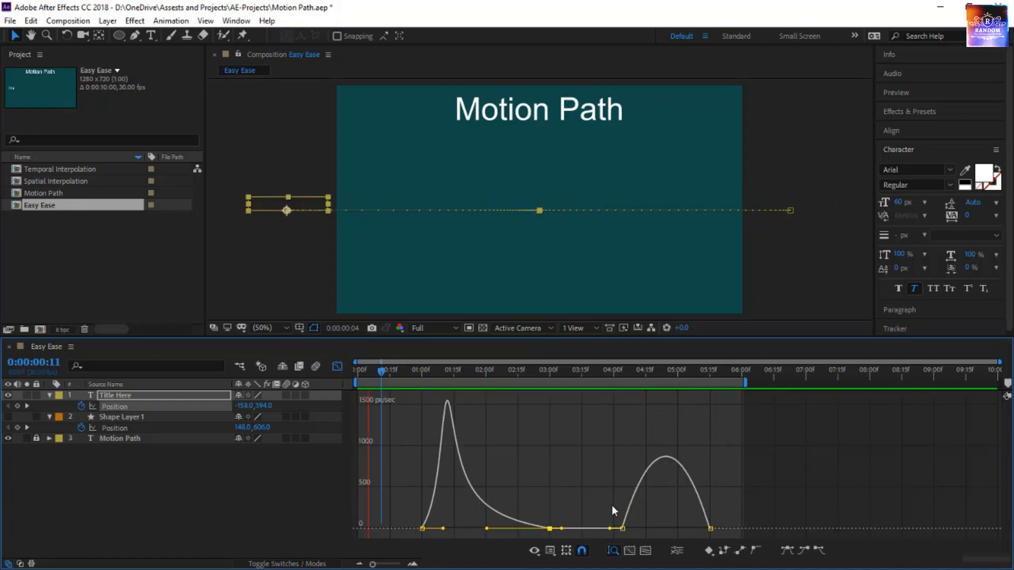
drag(611, 506, 661, 528)
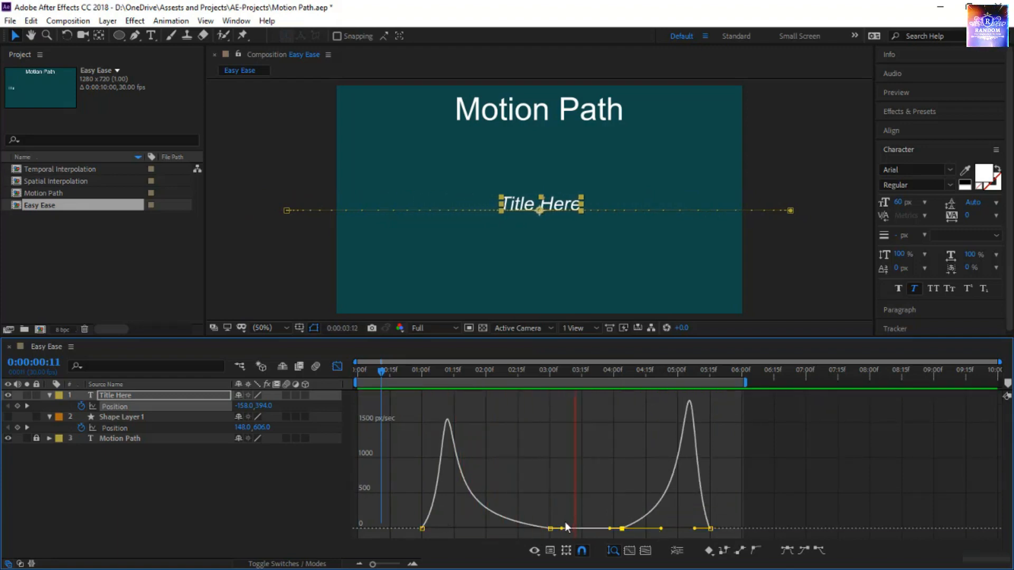
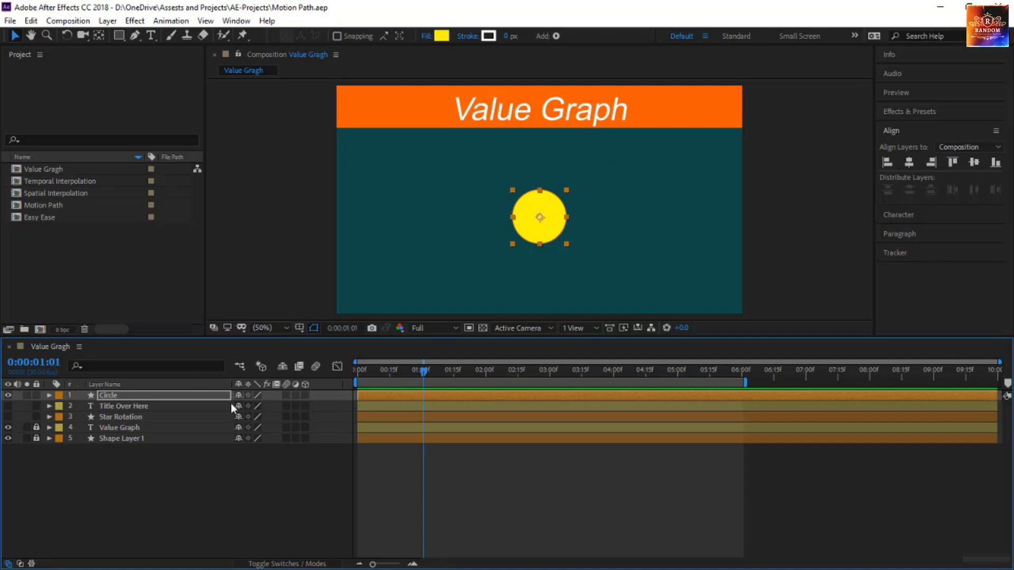
Keyframe the circle's Scale at 100% at 0:00:01:01 and 0% at 0:00:00:15, and preview the animation
key(Return)
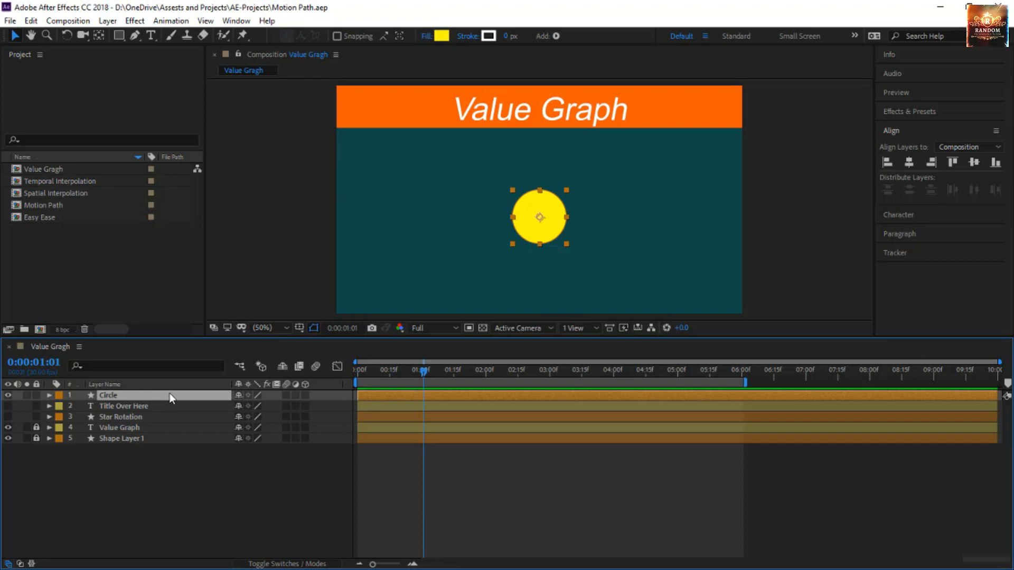
key(s)
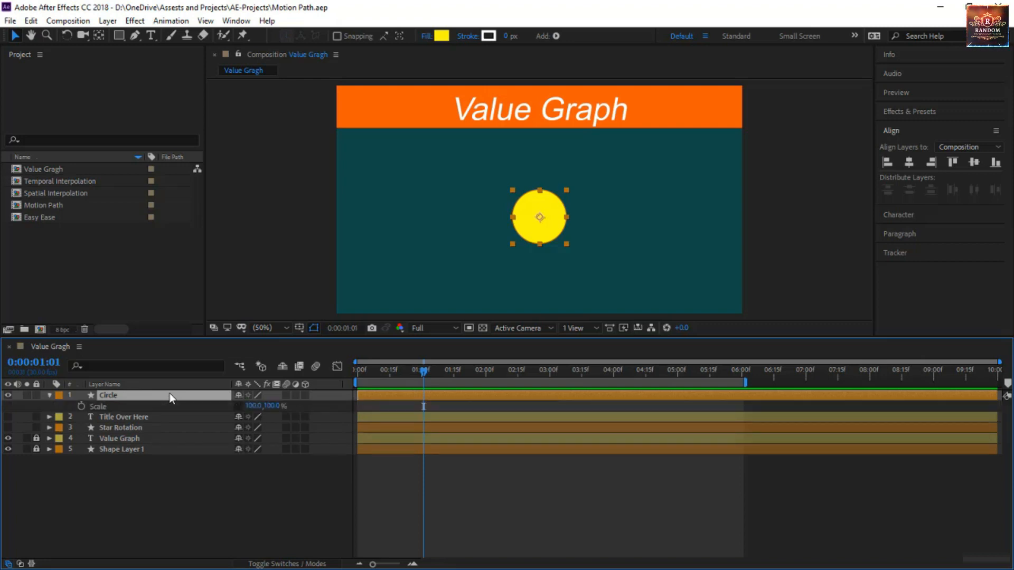
click(82, 406)
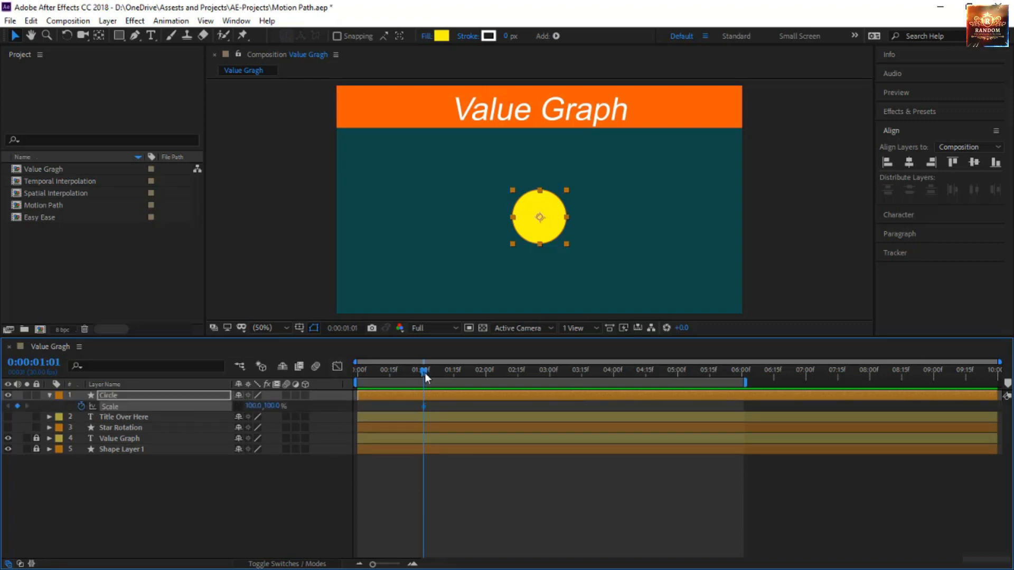
drag(416, 375, 387, 389)
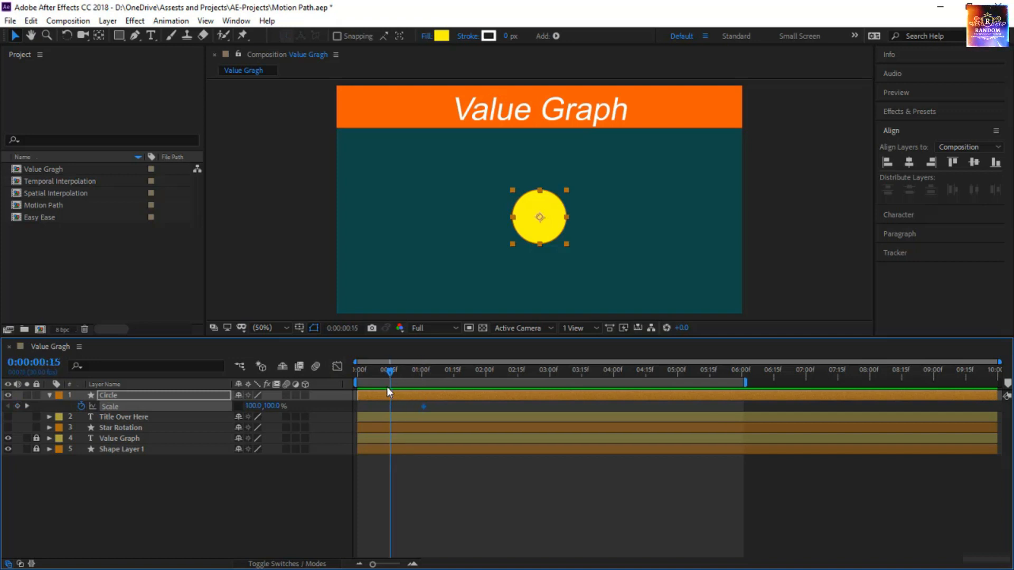
click(254, 406)
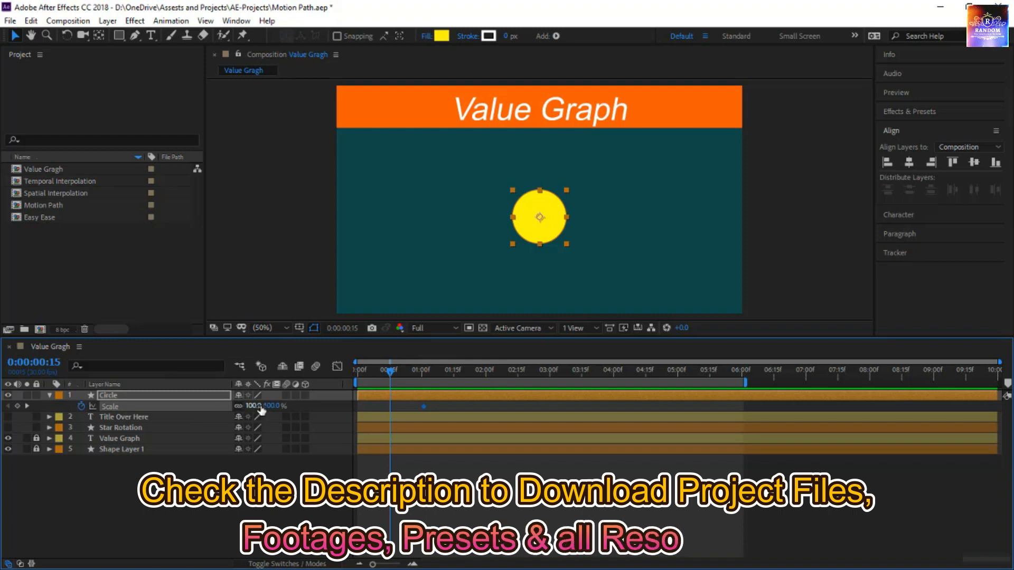
text(0)
key(Return)
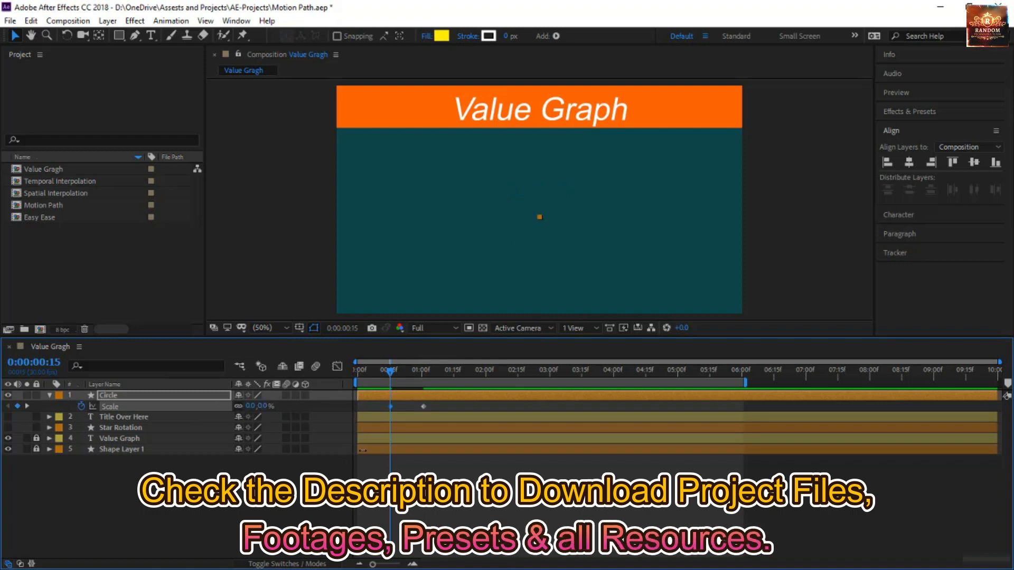
key(space)
click(376, 465)
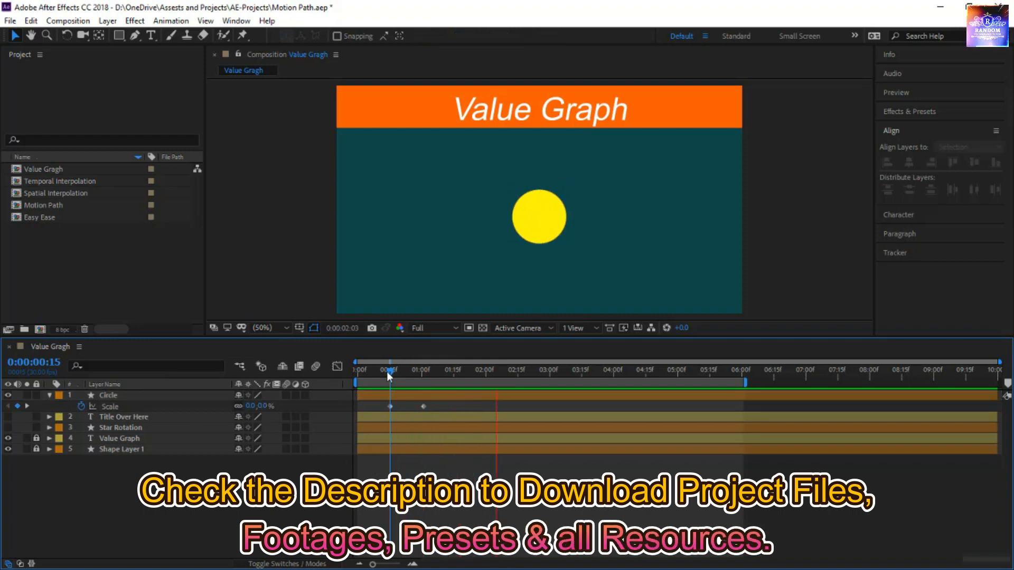
drag(387, 371, 347, 392)
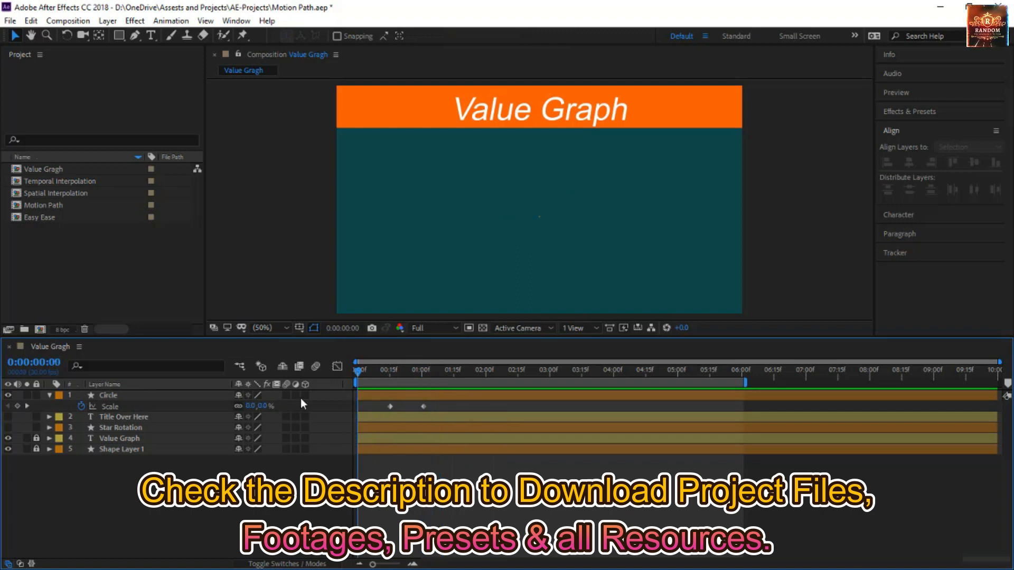
Apply Easy Ease to both of the circle's Scale keyframes and show their value graph in the Graph Editor
click(166, 410)
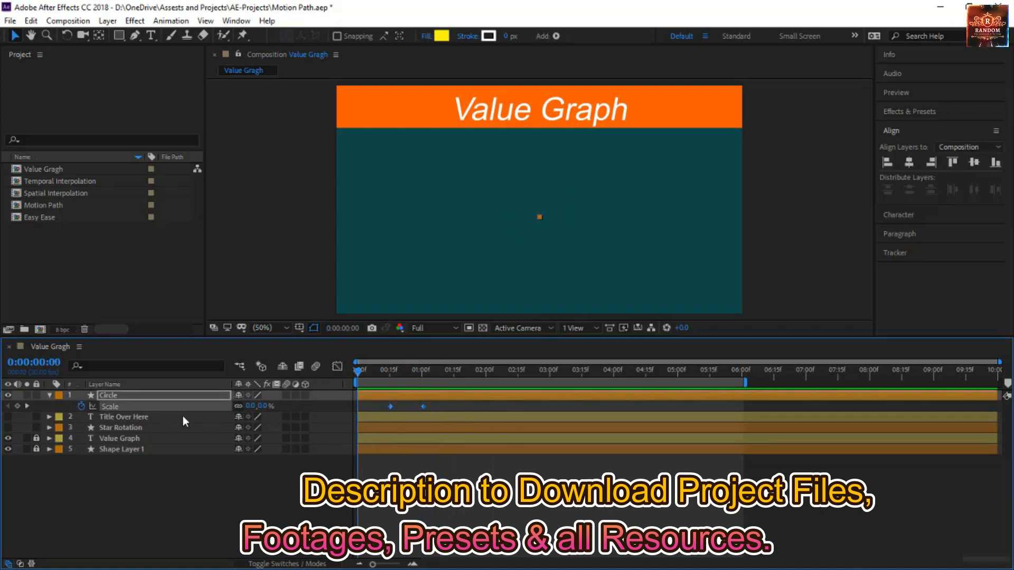
key(F9)
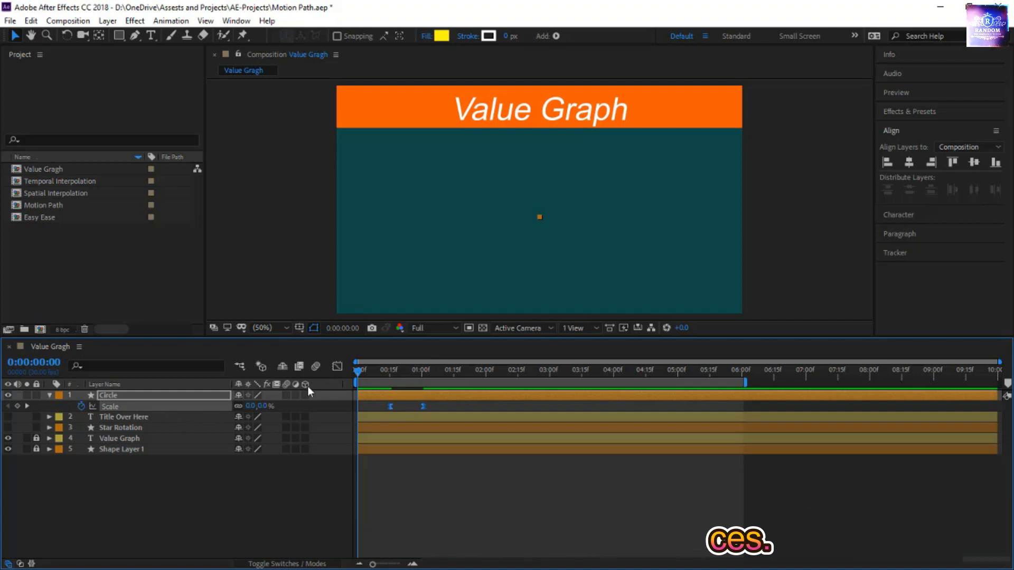
click(333, 364)
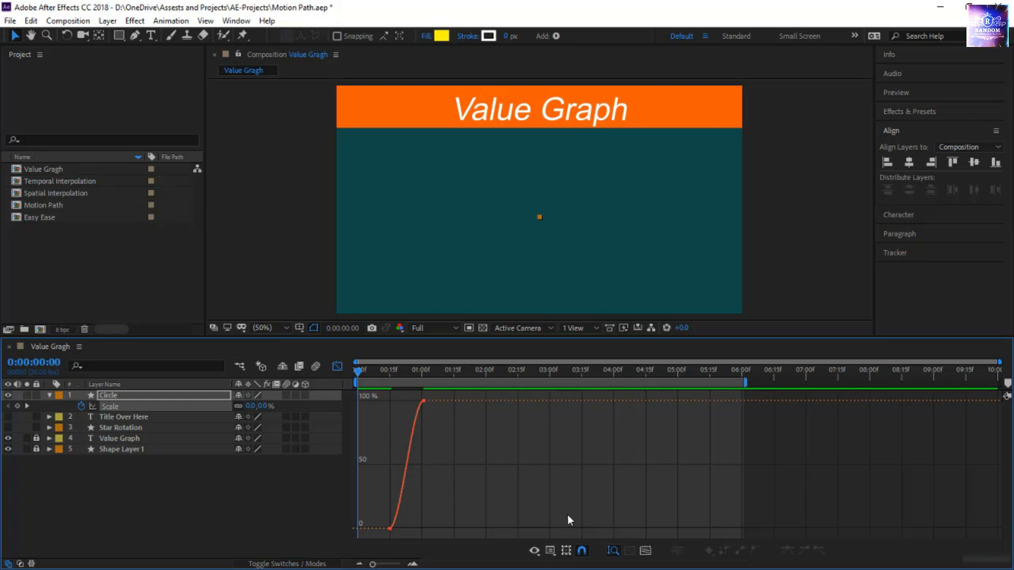
click(551, 551)
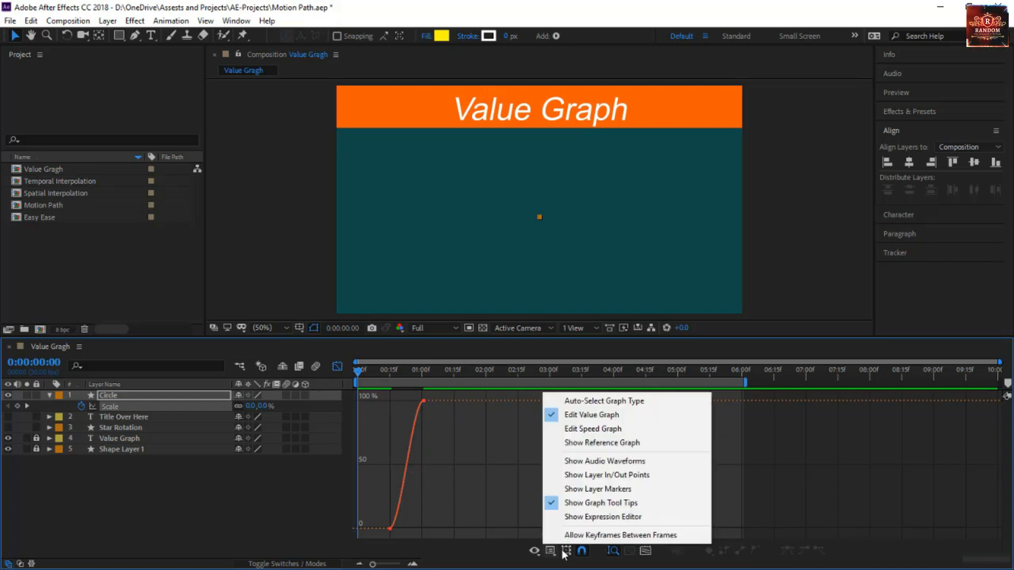
click(597, 415)
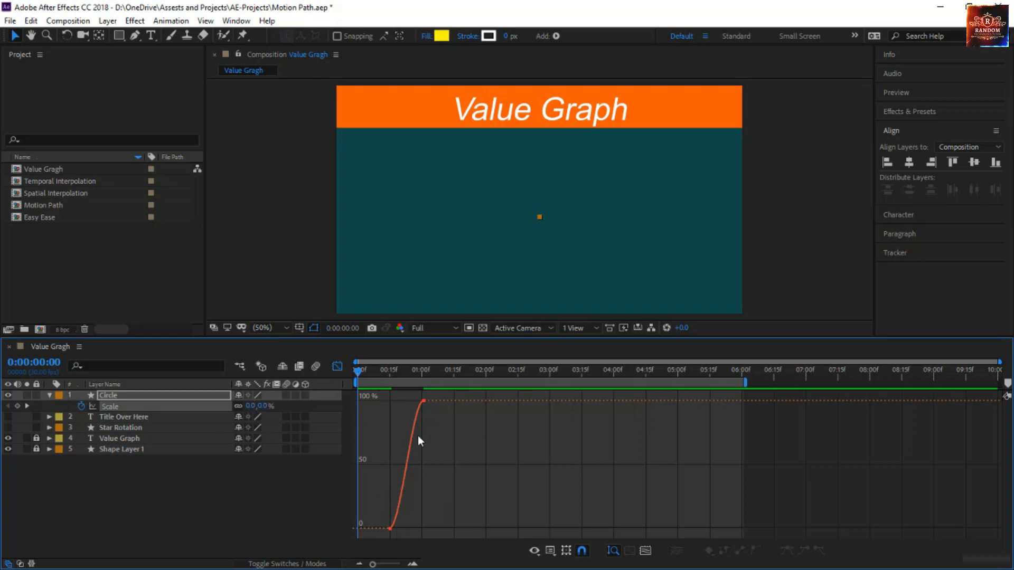
Try unlinking the circle's Scale proportions and lowering only the X scale at 0:00:01:01 to about 66%, and undo it
click(420, 417)
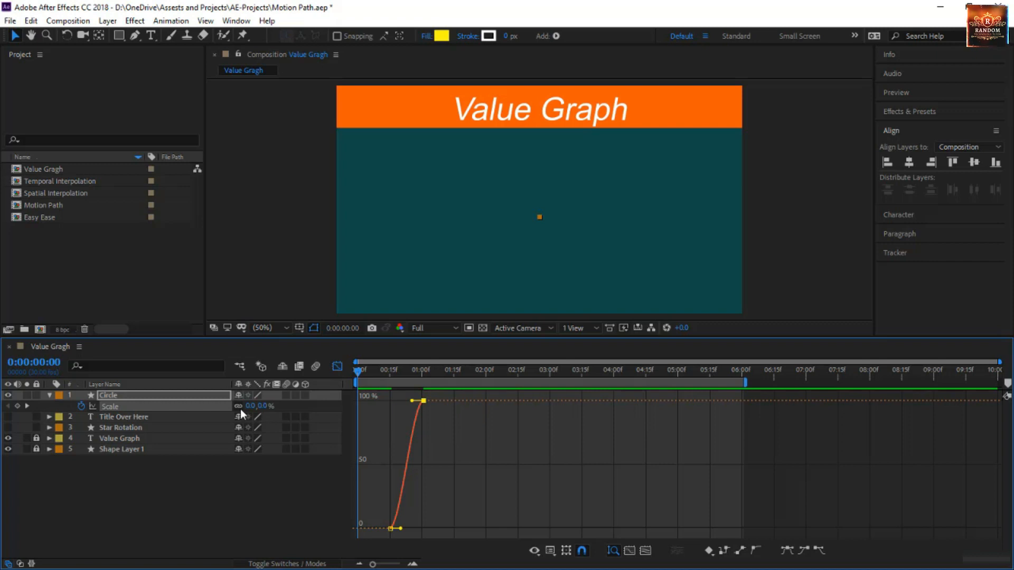
click(239, 406)
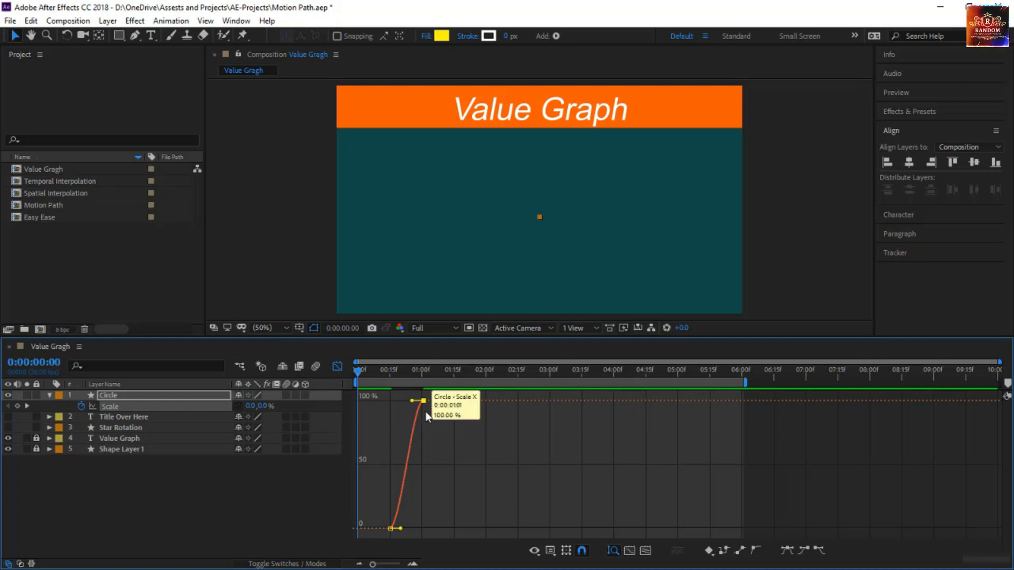
drag(424, 401, 426, 443)
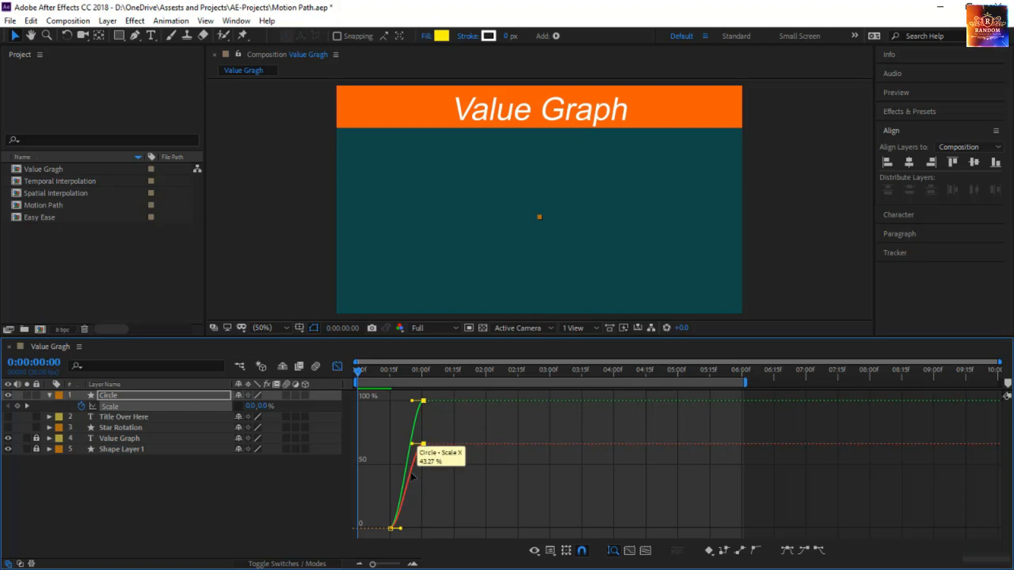
click(242, 407)
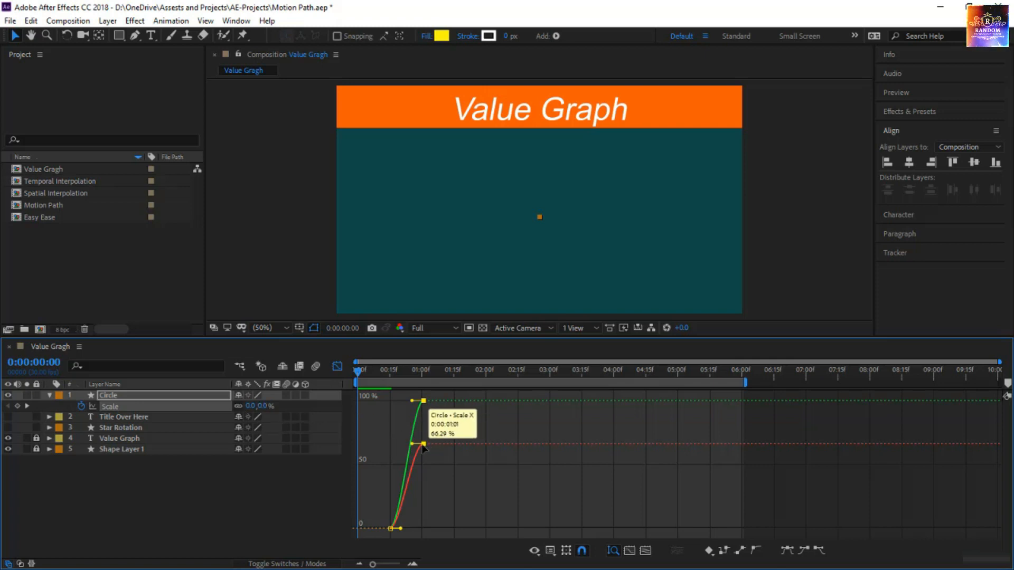
drag(423, 444, 426, 464)
drag(423, 452, 426, 449)
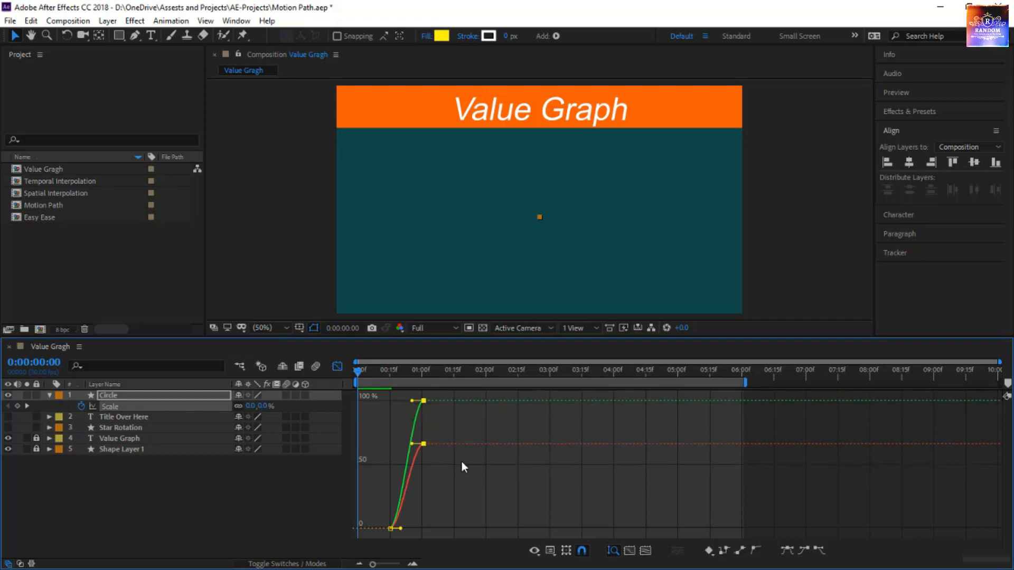
key(ctrl+z)
key(ctrl+z)
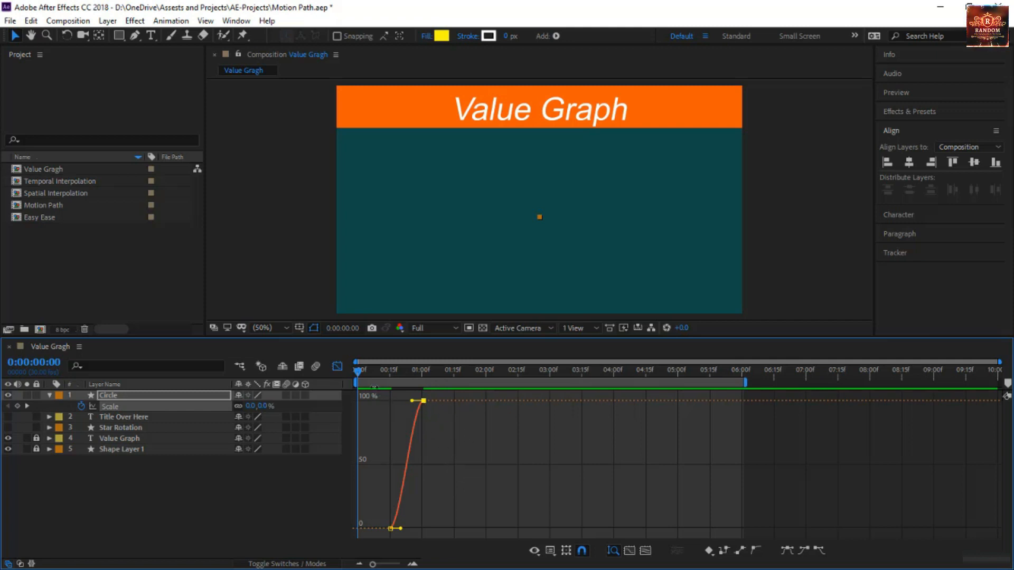
Pull the incoming handle of the 0:00:01:01 Scale keyframe down to about 30% so the curve steepens towards that keyframe
click(412, 564)
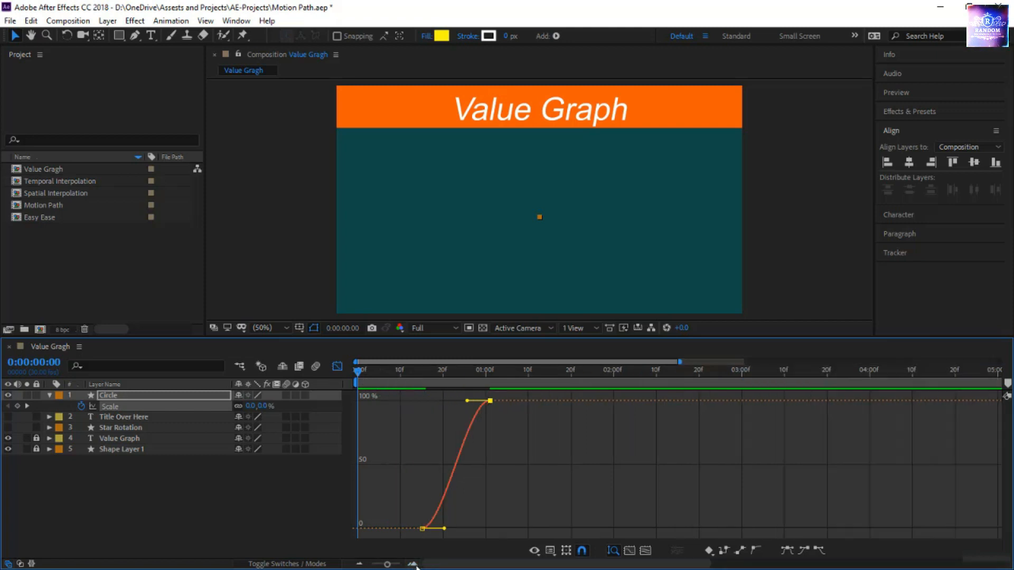
click(412, 564)
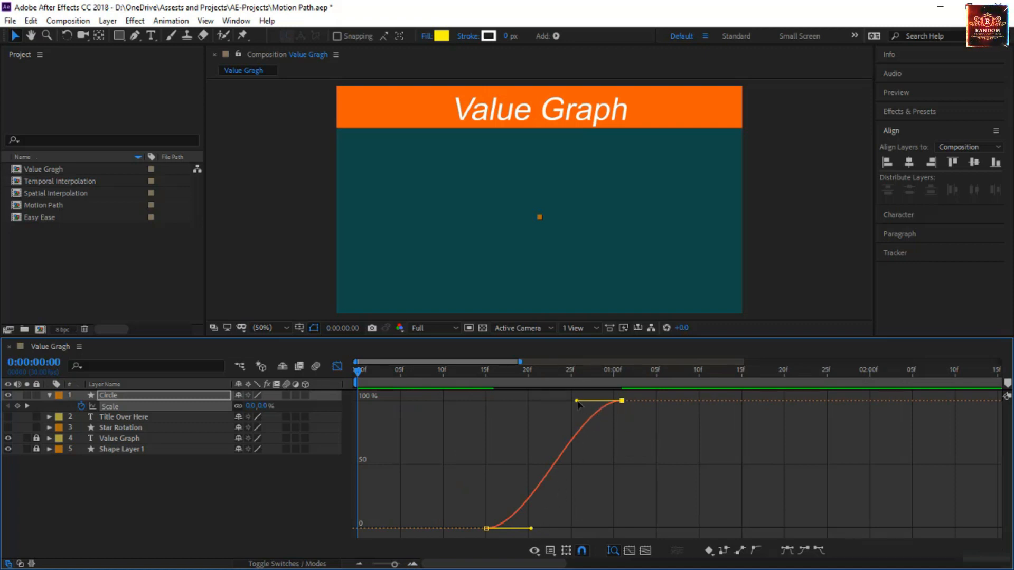
drag(578, 401, 606, 490)
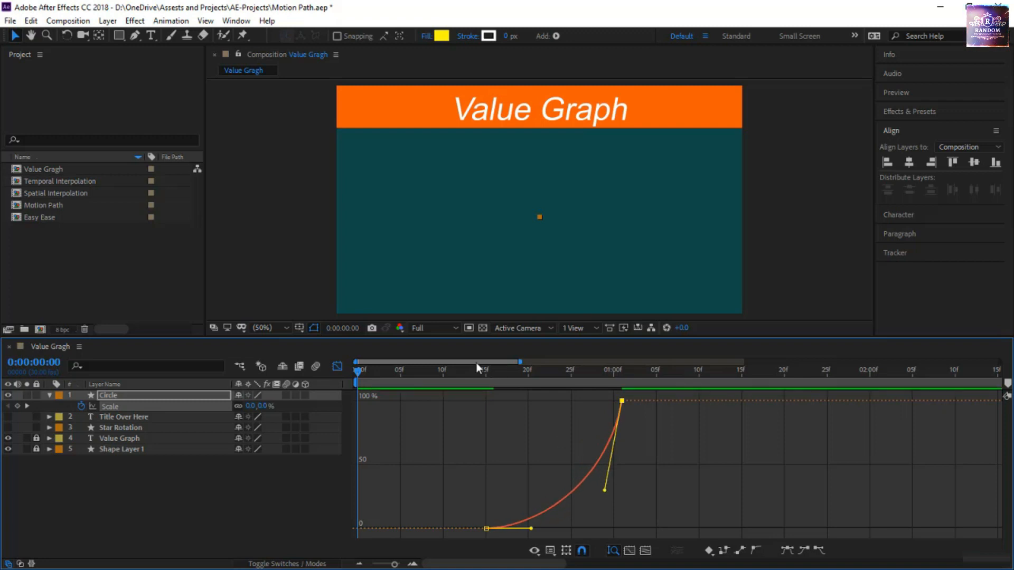
End the work area at 0:00:01:24 and preview the circle's accelerating scale-up
click(818, 376)
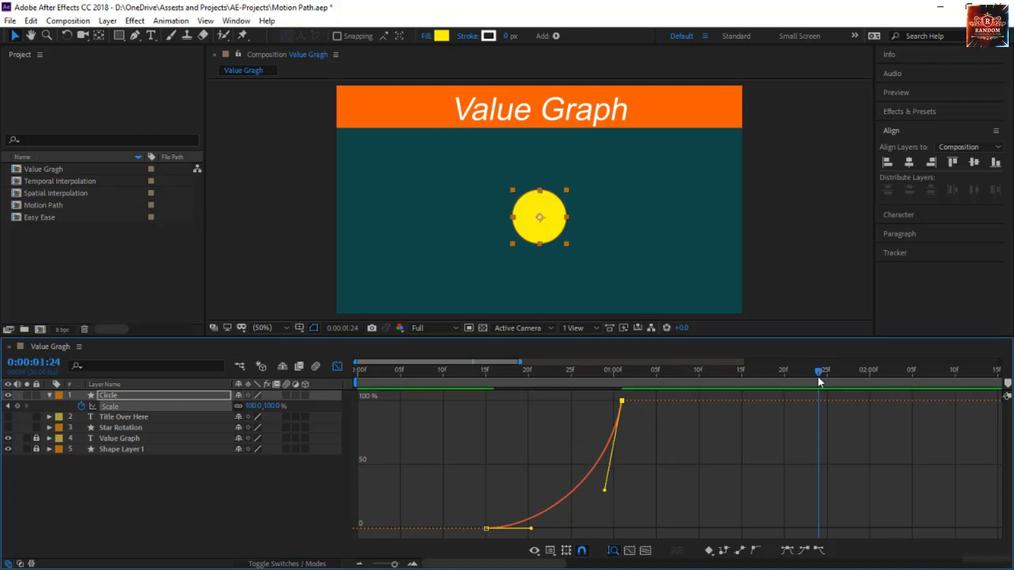
key(n)
key(space)
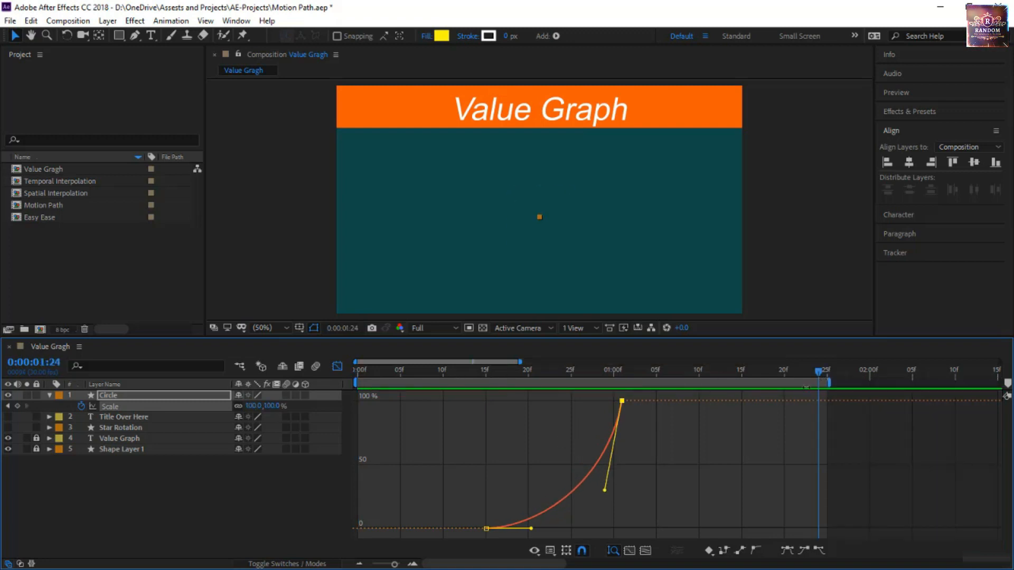
click(721, 429)
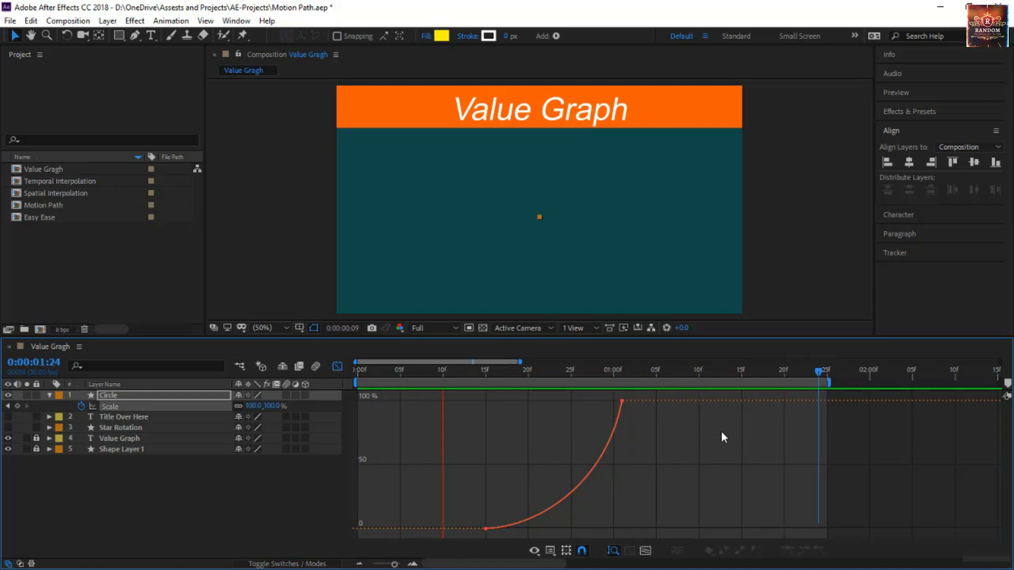
click(622, 404)
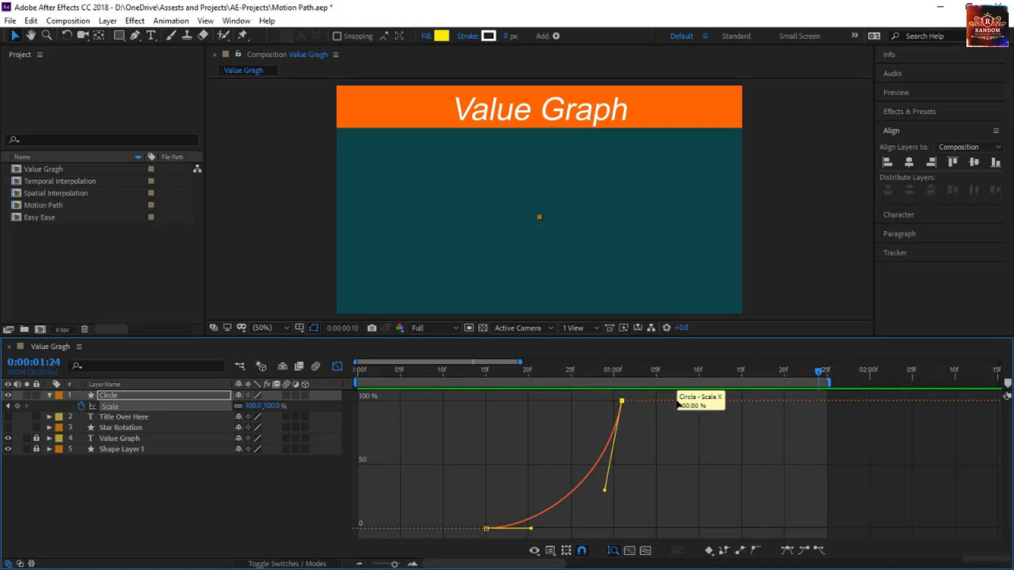
click(652, 441)
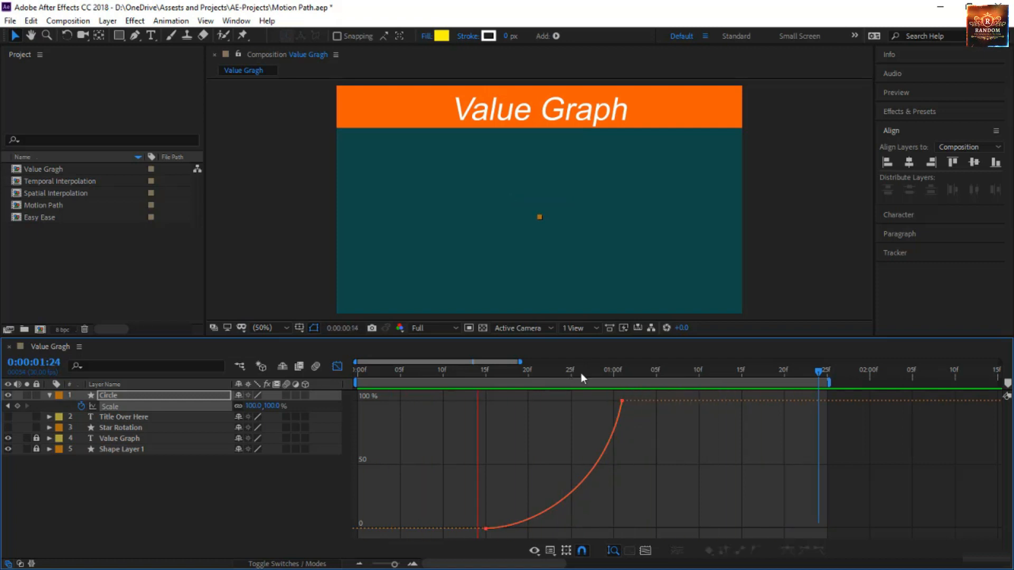
Raise the incoming handle of the 0:00:01:01 Scale keyframe above 100% so the circle overshoots its size, and preview the motion
drag(581, 373, 623, 376)
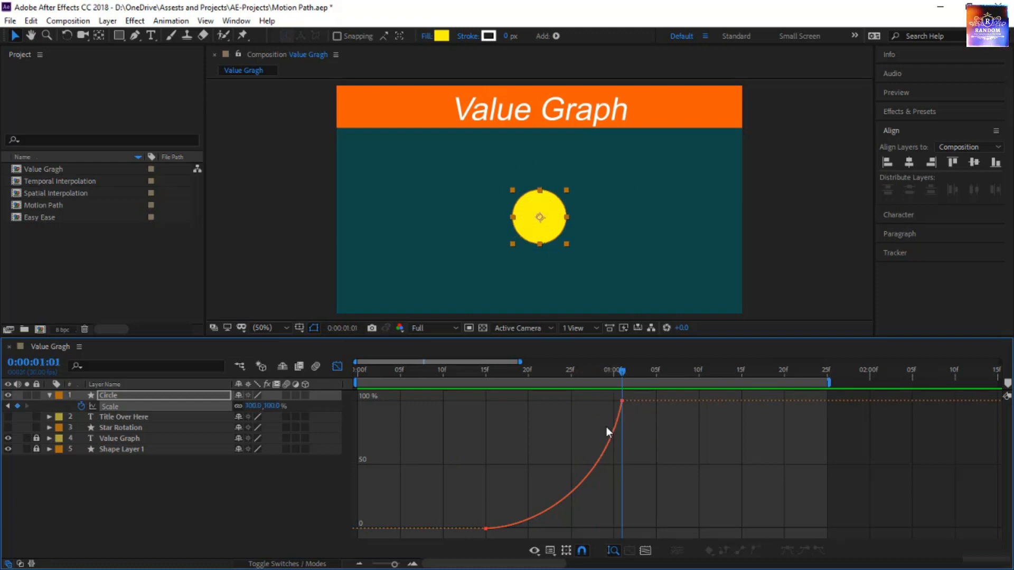
click(622, 401)
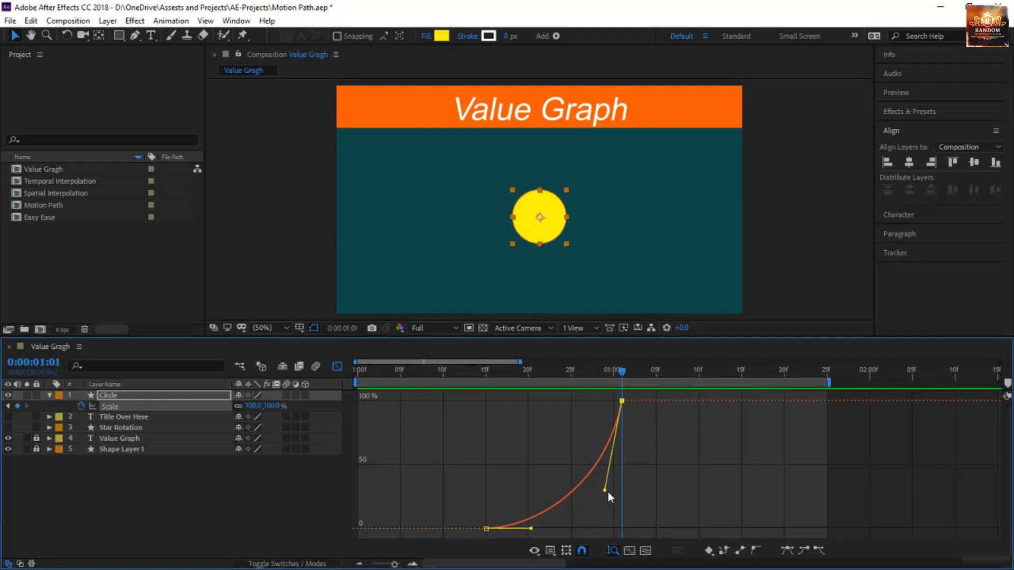
drag(605, 491, 591, 439)
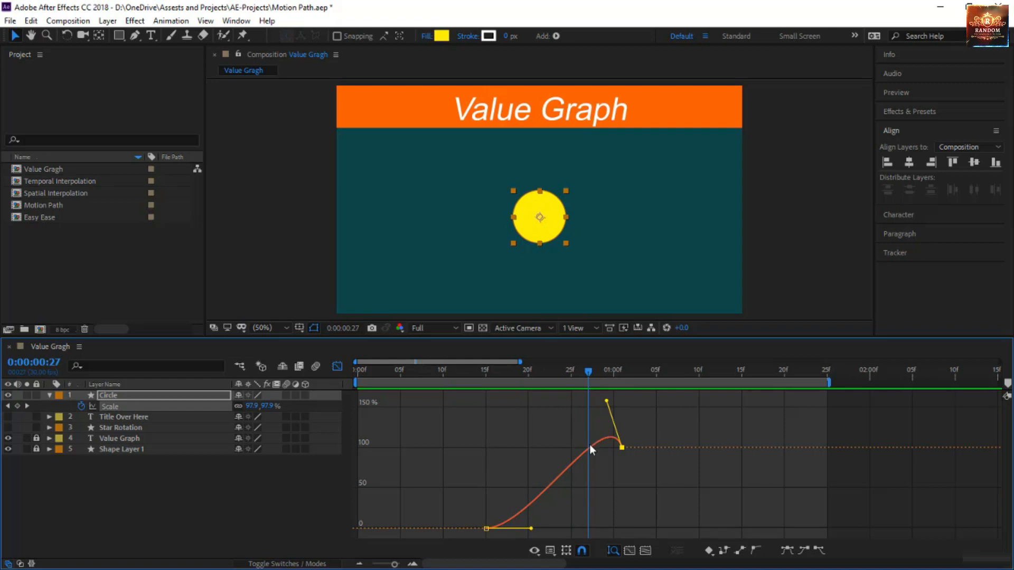
drag(588, 374, 349, 447)
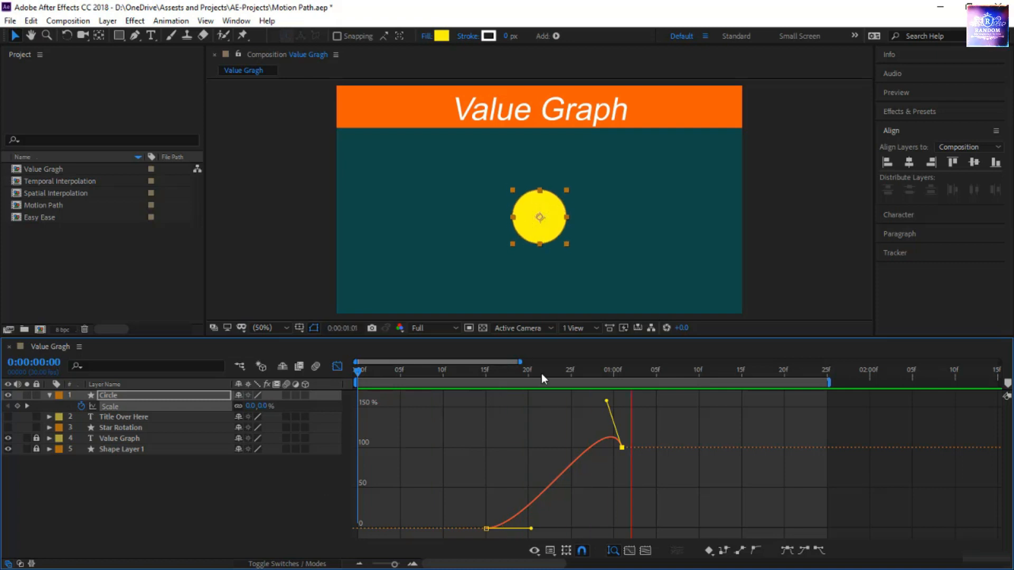
drag(556, 374, 574, 378)
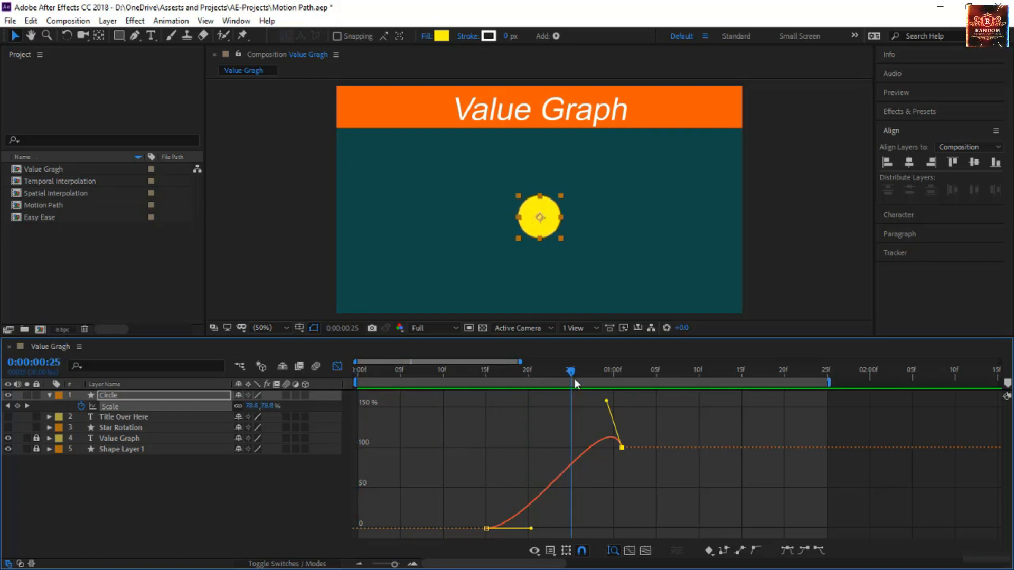
Raise the outgoing handle of the 0:00:00:15 Scale keyframe almost vertically so the scale peaks at about 142%, and preview it
drag(532, 529, 443, 390)
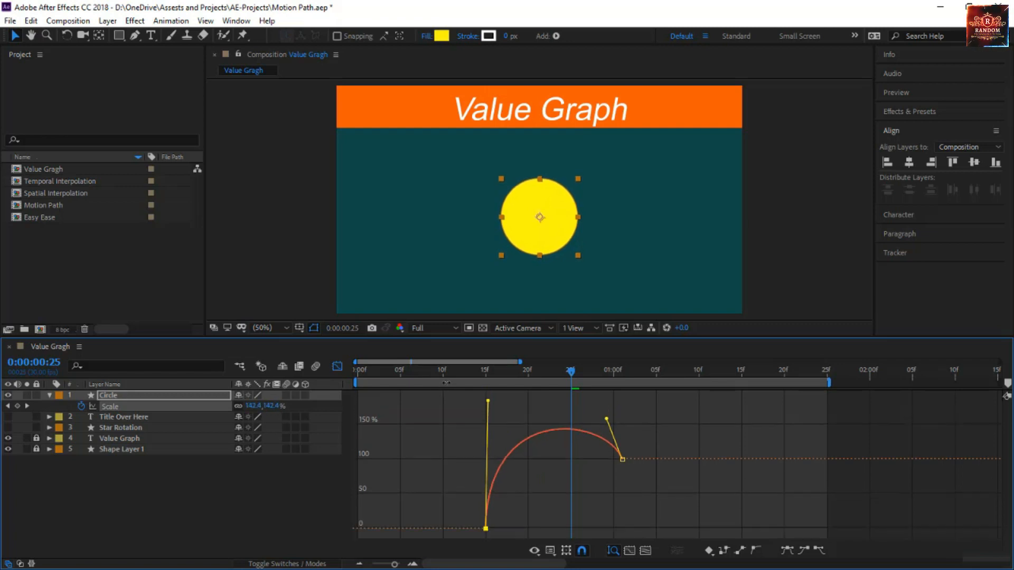
click(427, 374)
key(space)
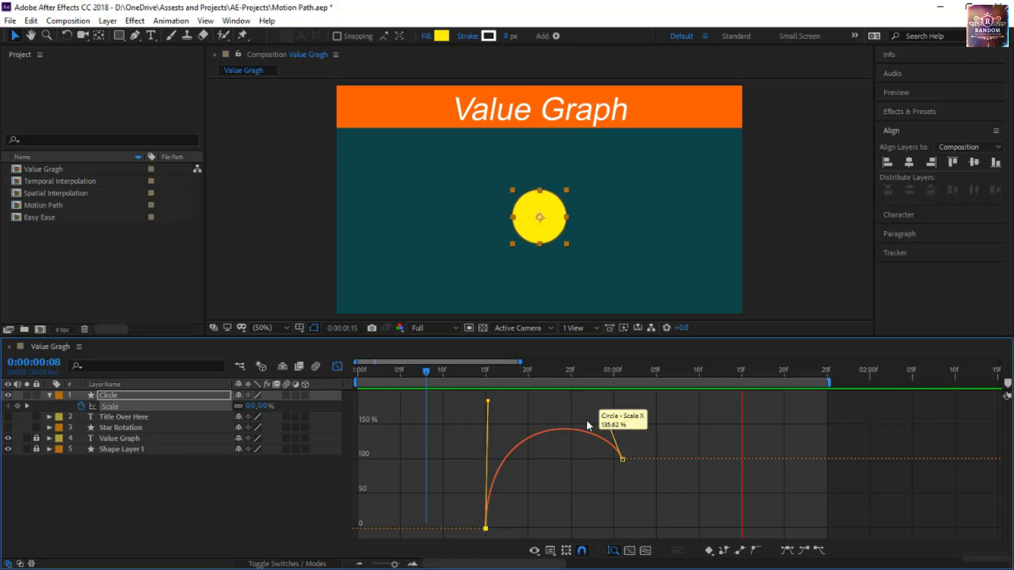
key(space)
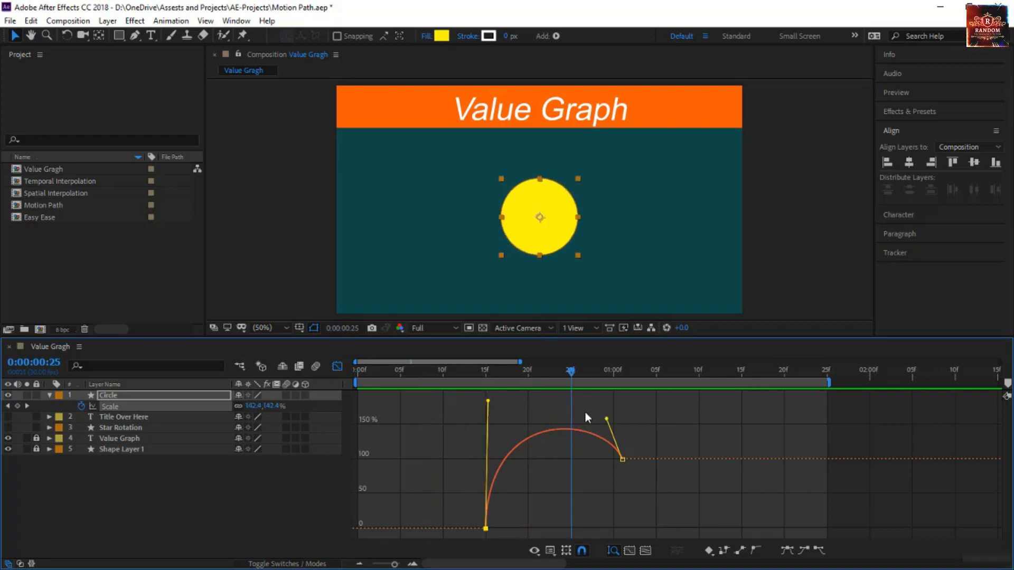
Pull the incoming handle of the 0:00:01:01 Scale keyframe down to about 10% and scrub through the circle's motion
drag(605, 420, 567, 523)
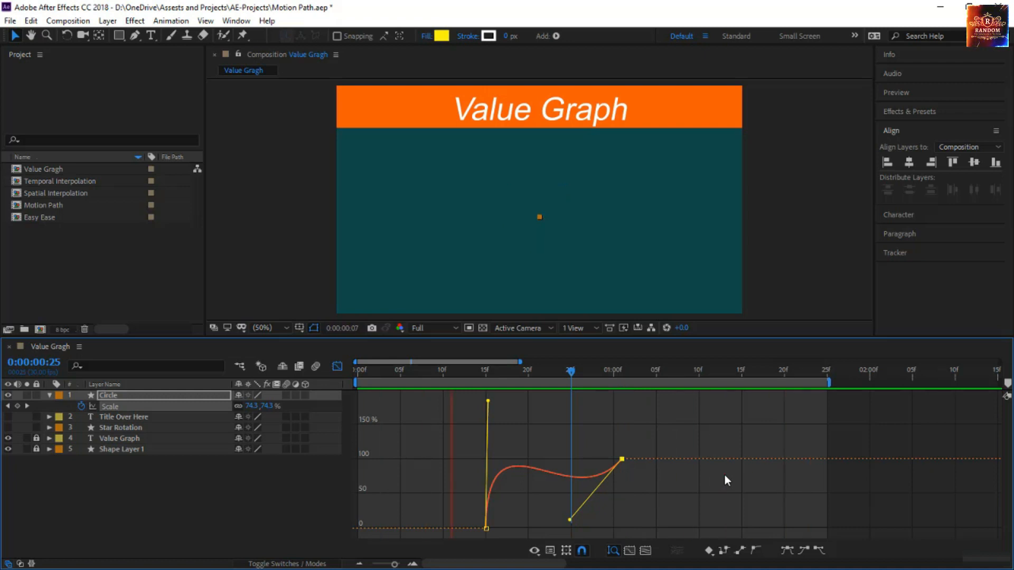
click(491, 384)
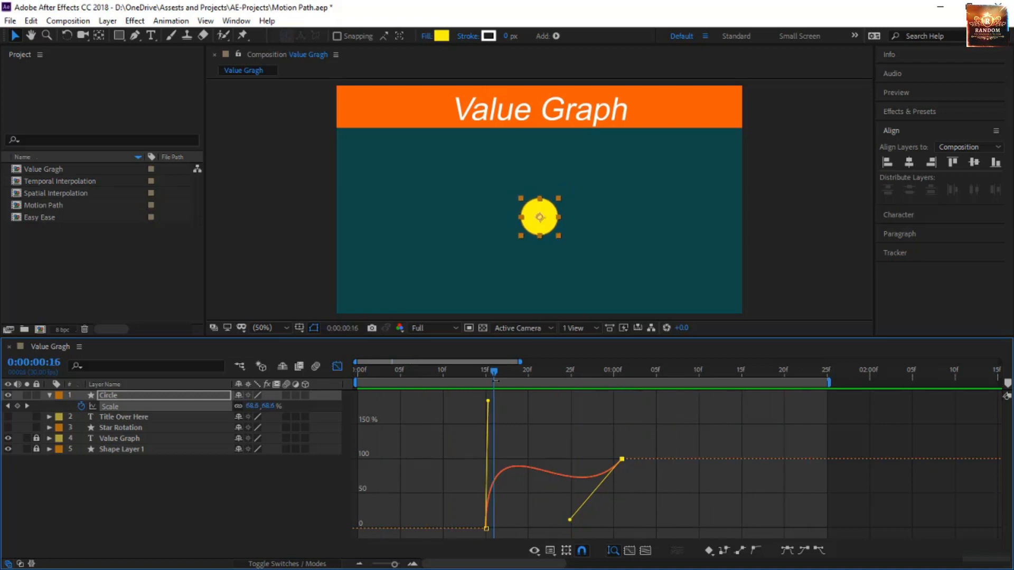
drag(497, 375, 626, 416)
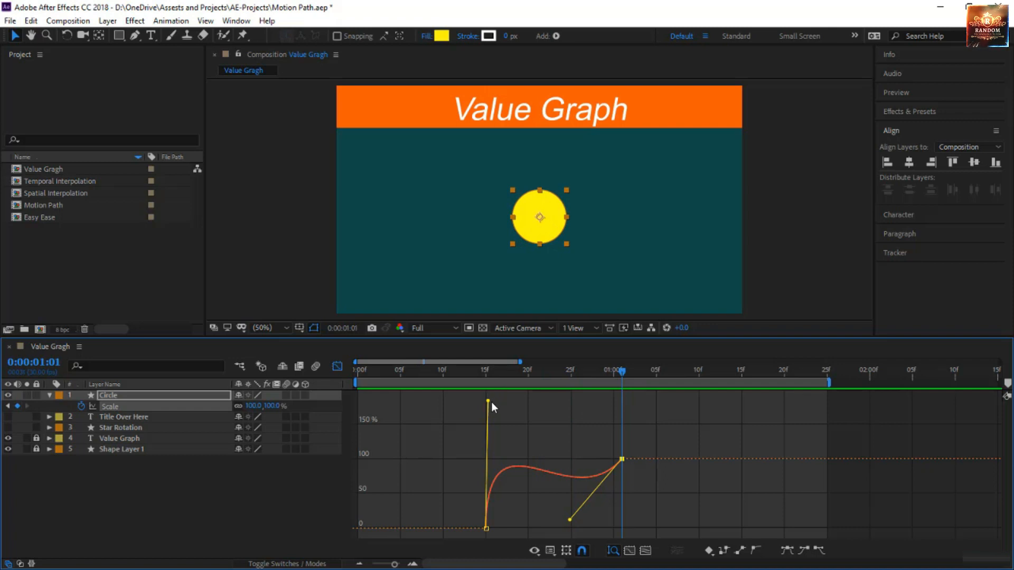
Pull the outgoing handle of the 0:00:00:15 Scale keyframe below zero to about -180% and preview the circle's motion
drag(490, 405, 489, 506)
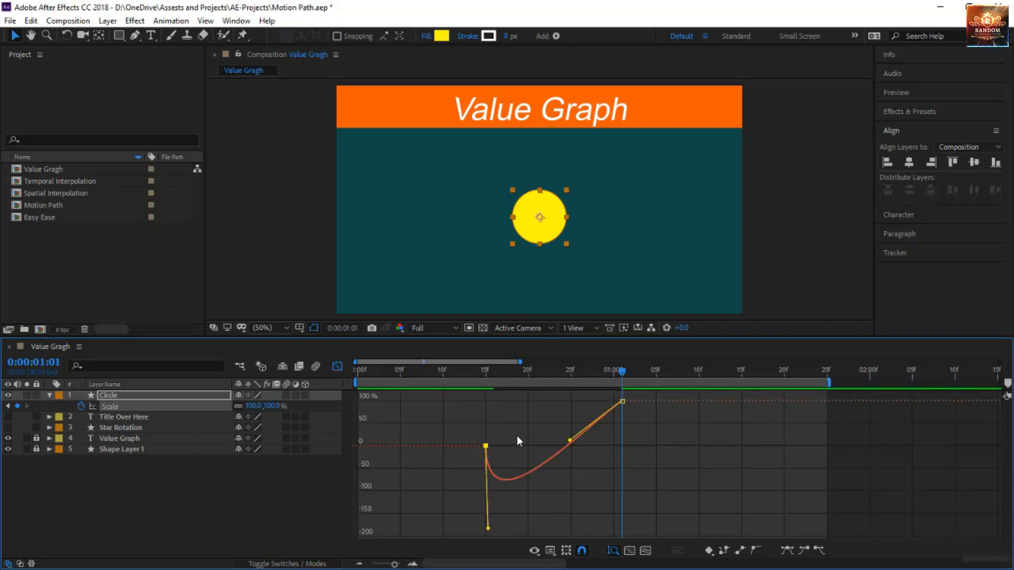
drag(626, 369, 460, 475)
key(space)
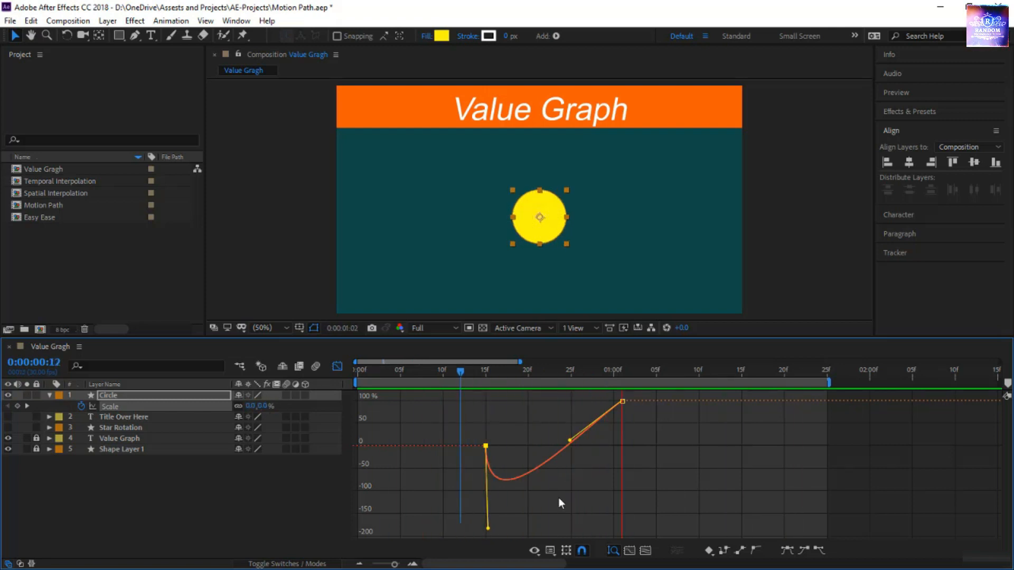
click(559, 498)
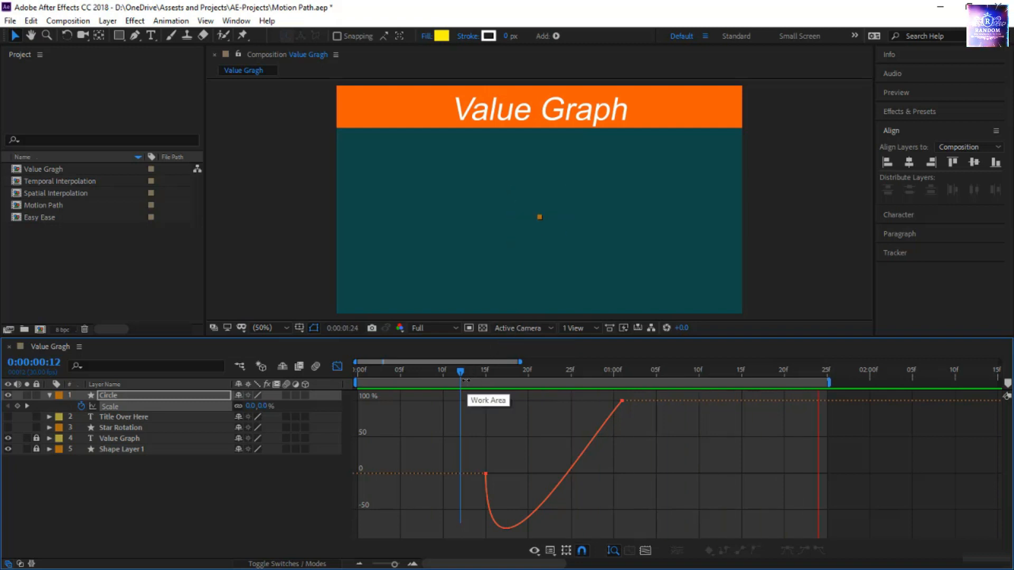
Hide and lock the Circle layer, and make the Title Over Here layer visible
drag(461, 373, 404, 392)
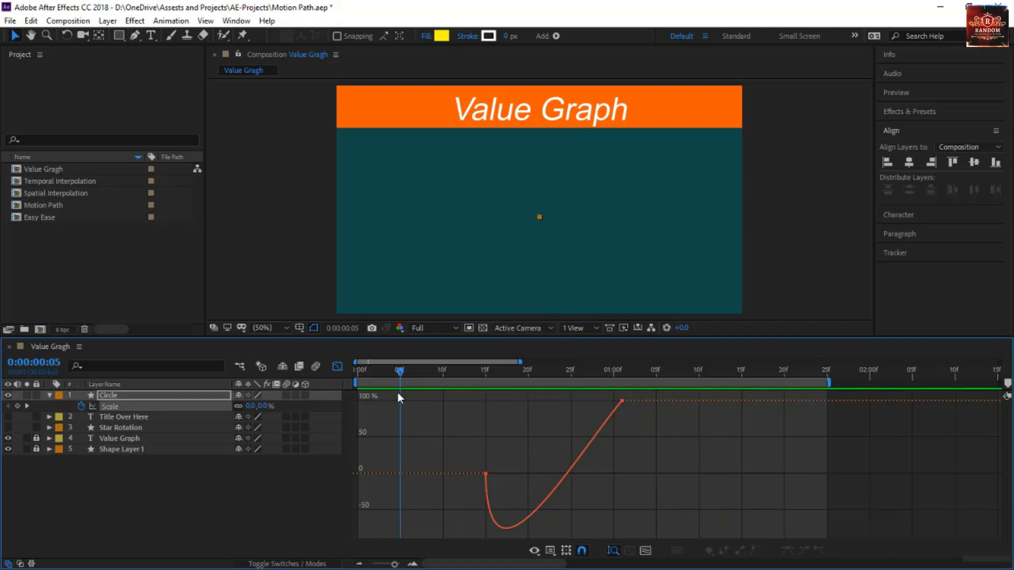
click(8, 396)
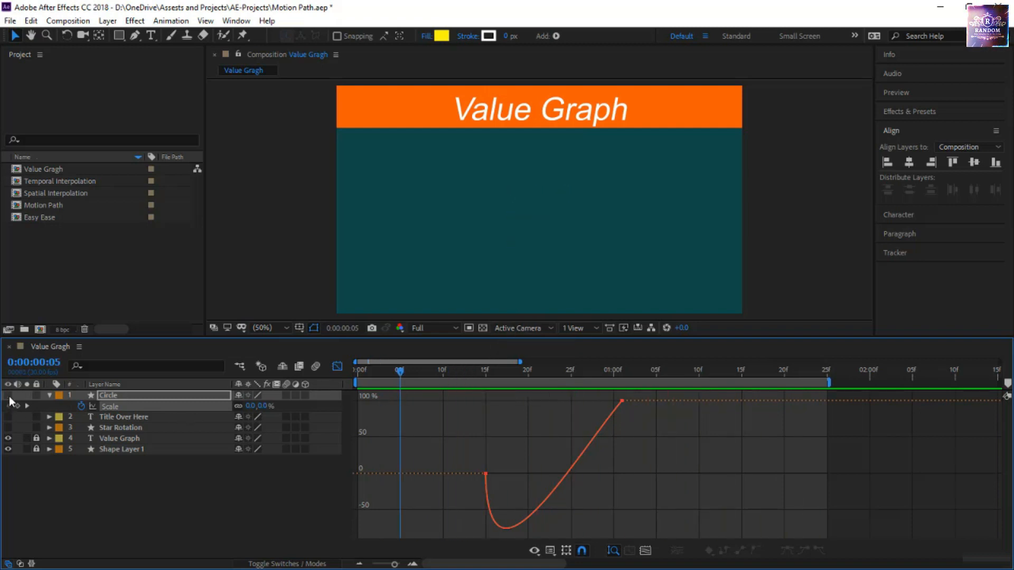
click(36, 395)
click(118, 417)
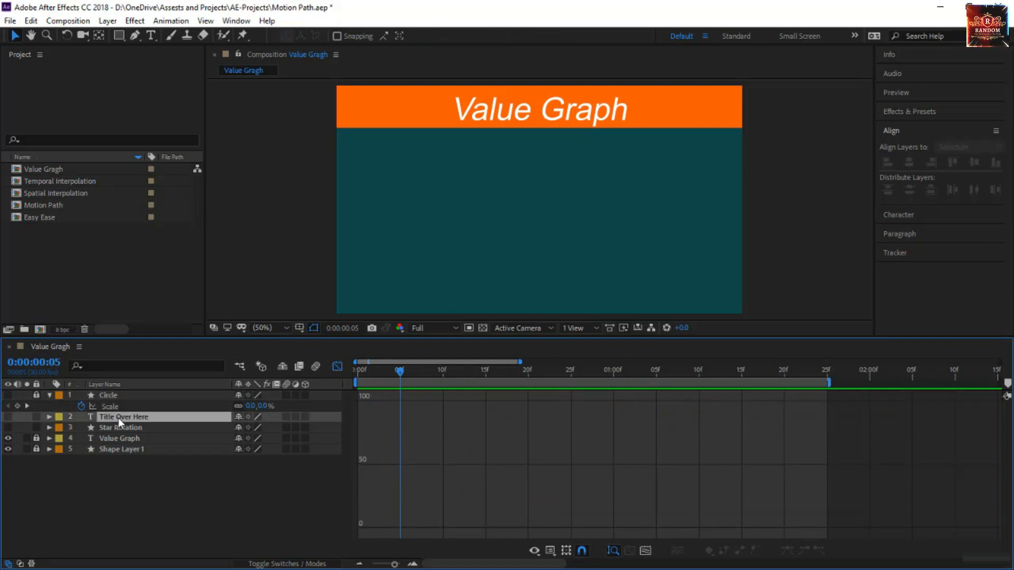
click(8, 416)
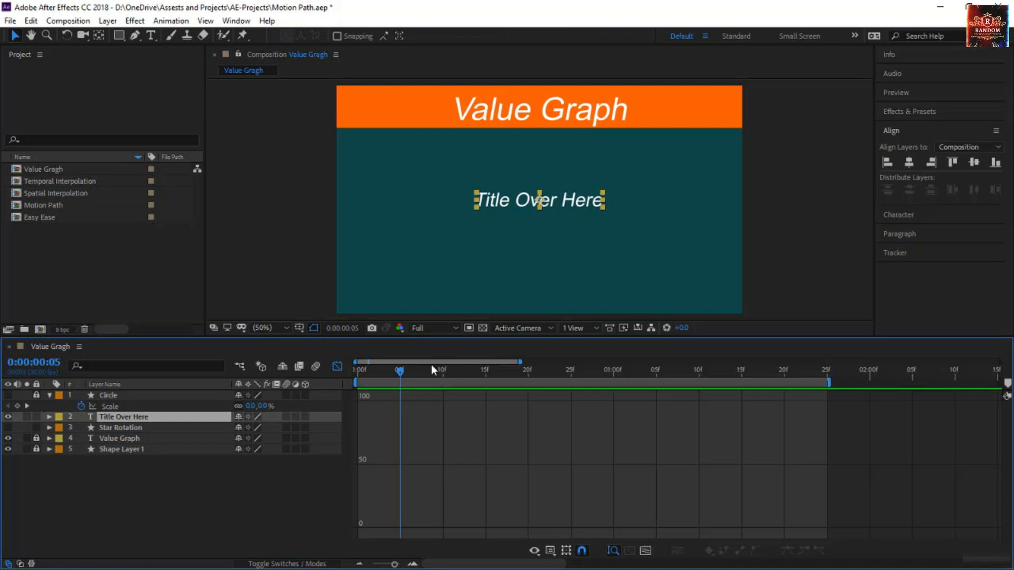
Add a Scale keyframe of 0% to the Title Over Here layer at 0:00:00:10
key(s)
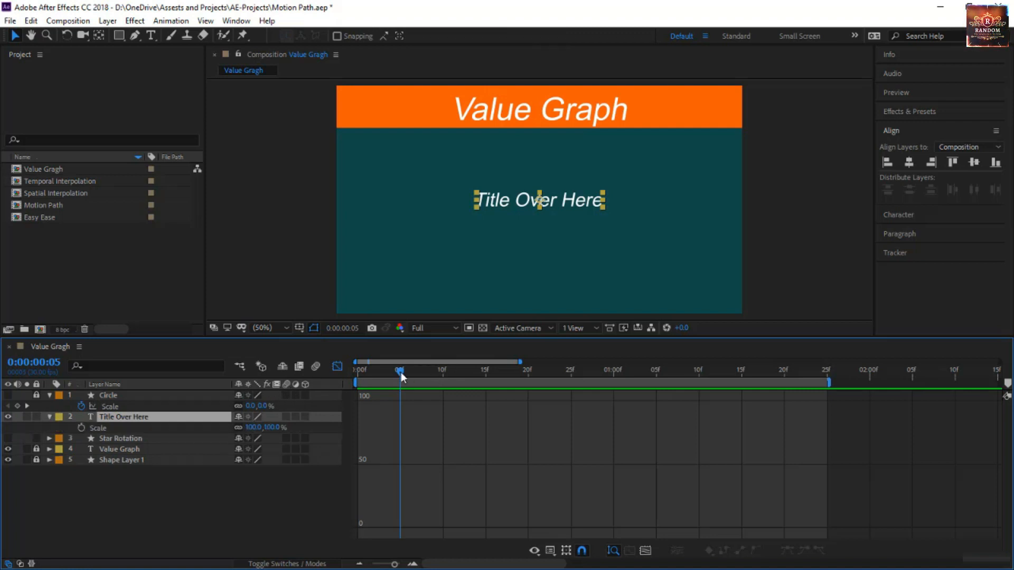
drag(406, 372, 444, 412)
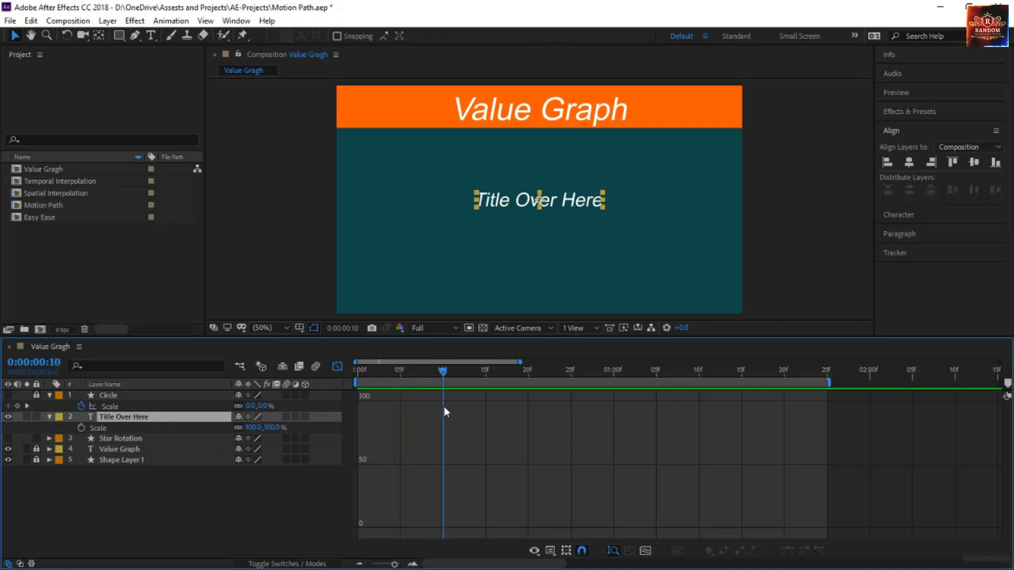
click(80, 428)
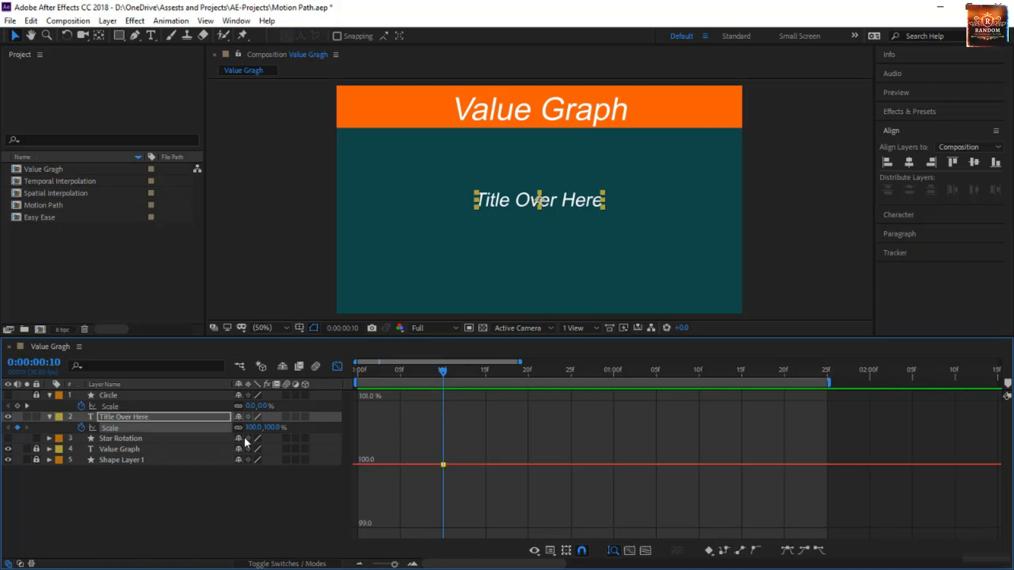
click(253, 427)
text(0)
key(Return)
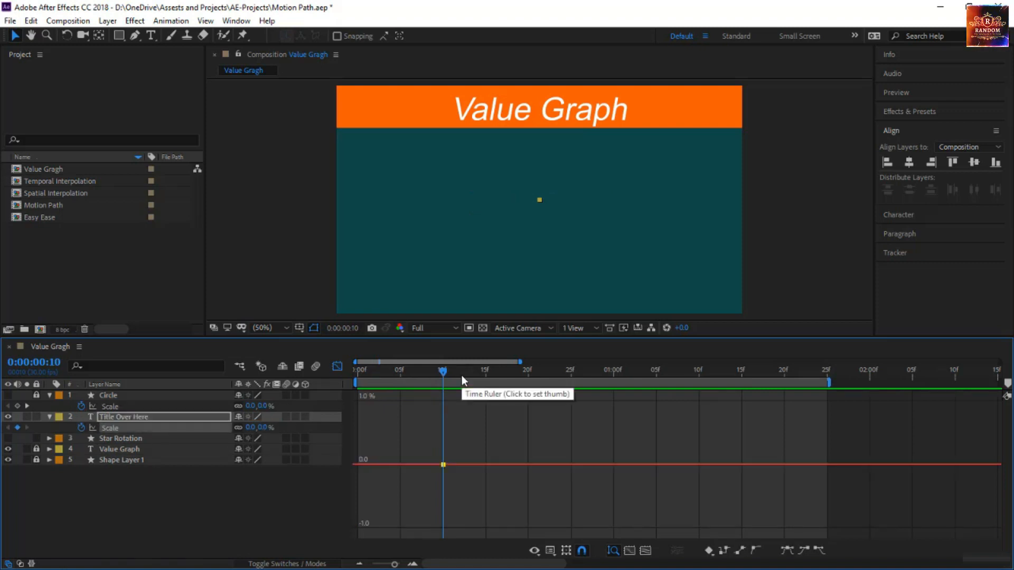
Set the title's Scale to 100% at 0:00:00:20 and preview the linear scale-up
drag(440, 372, 524, 391)
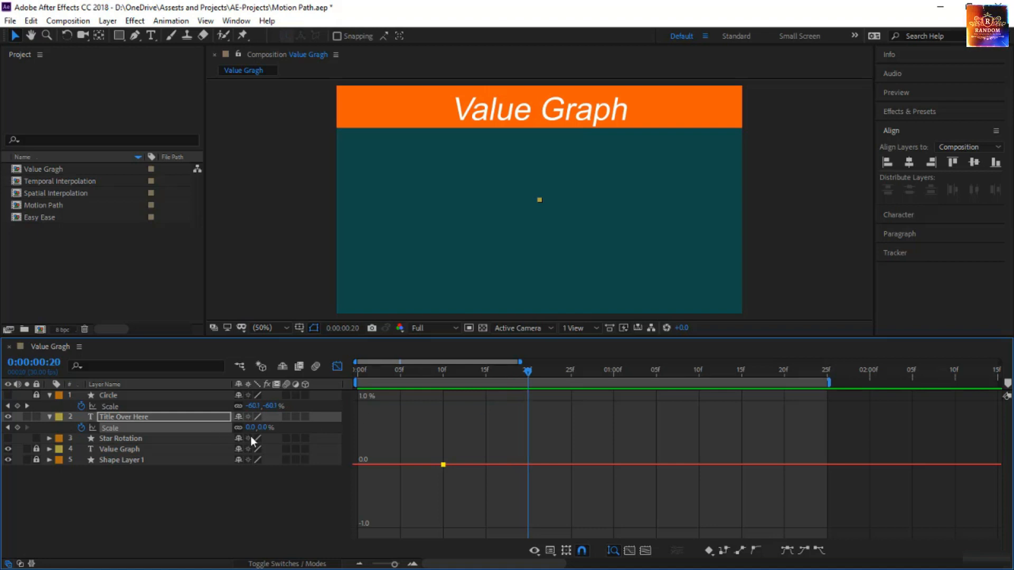
click(265, 428)
text(100)
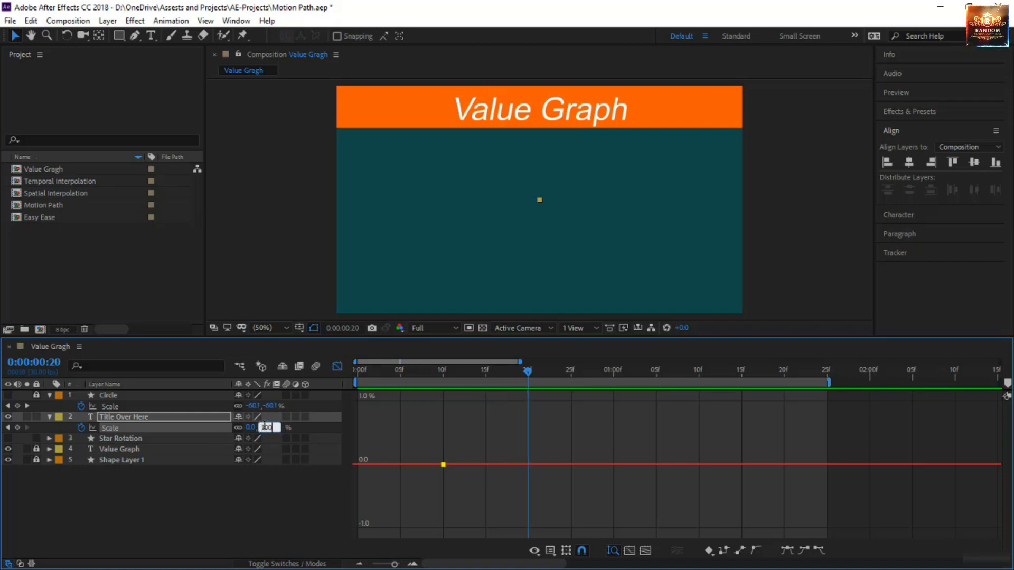
key(Return)
key(space)
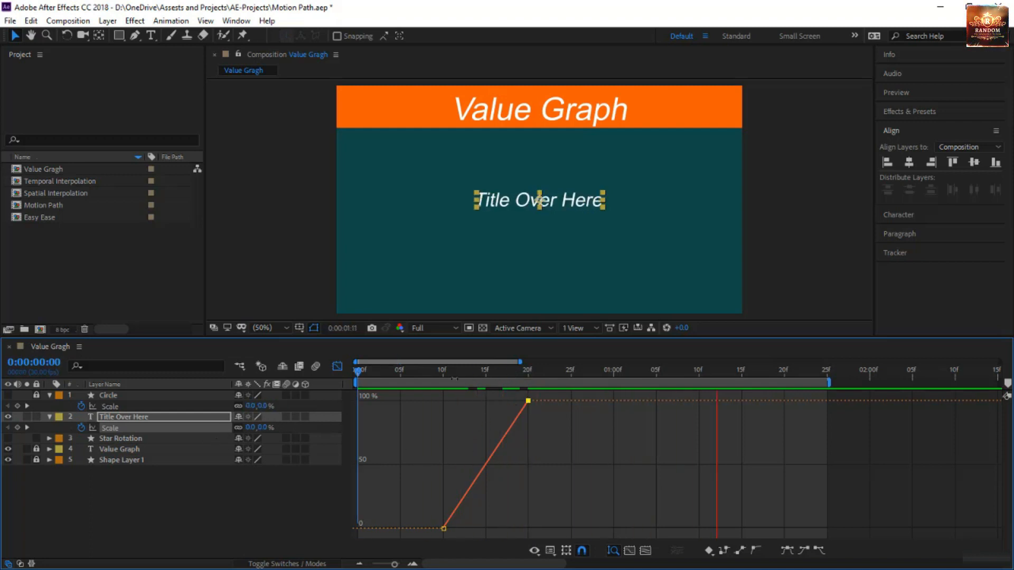
key(space)
Apply Easy Ease to both Scale keyframes of the Title Over Here layer
click(162, 437)
click(166, 428)
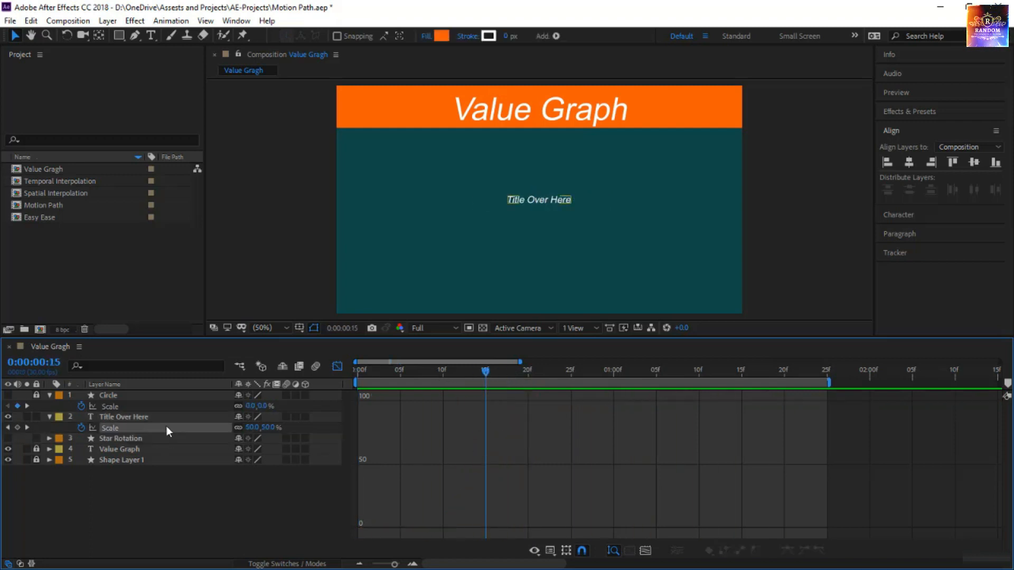
click(166, 428)
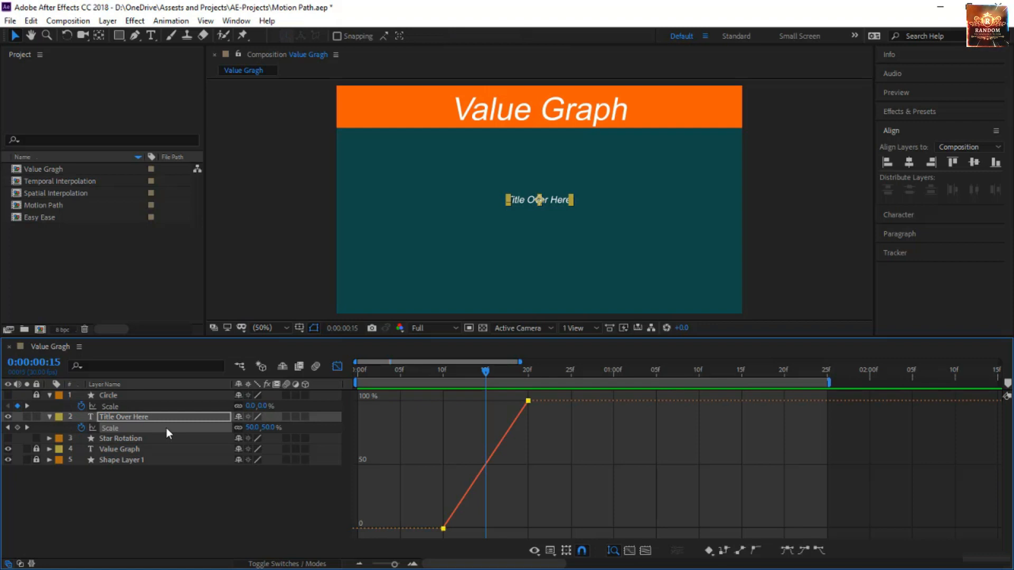
key(F9)
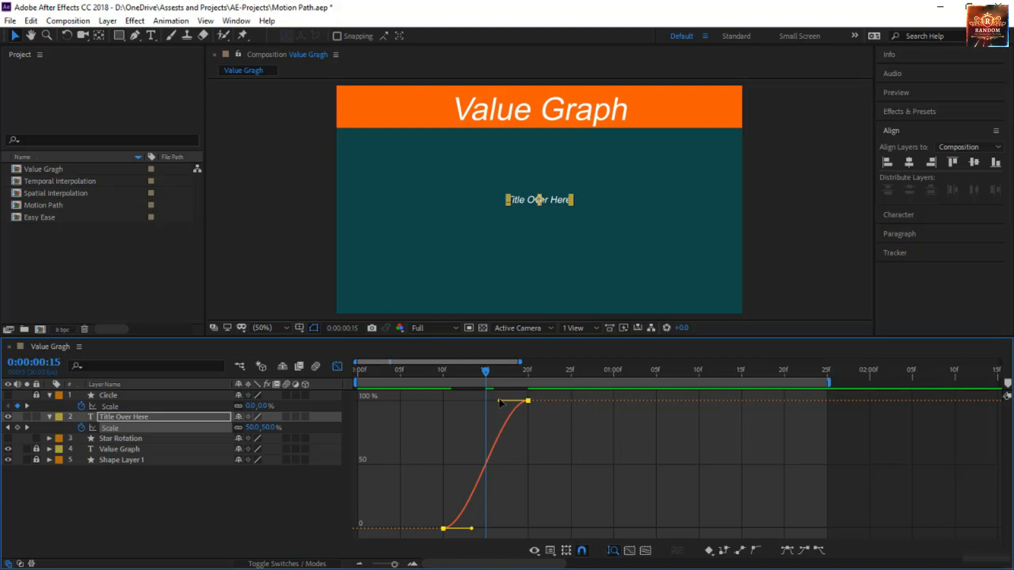
Raise the title's incoming Scale handle to about 340%, lengthen the outgoing handle horizontally to 0:00:00:20, and preview the overshoot
drag(499, 399, 517, 423)
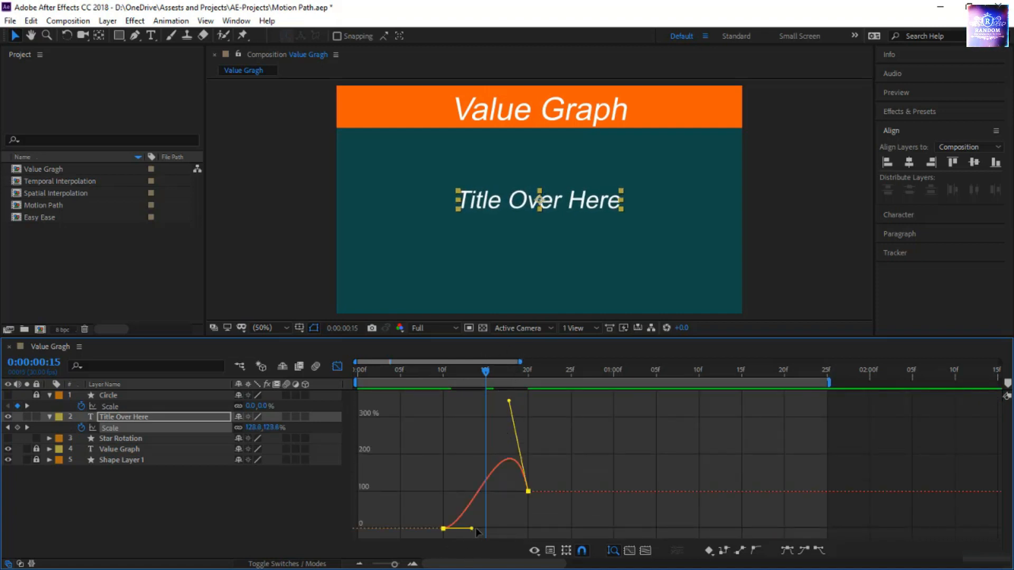
drag(471, 528, 540, 534)
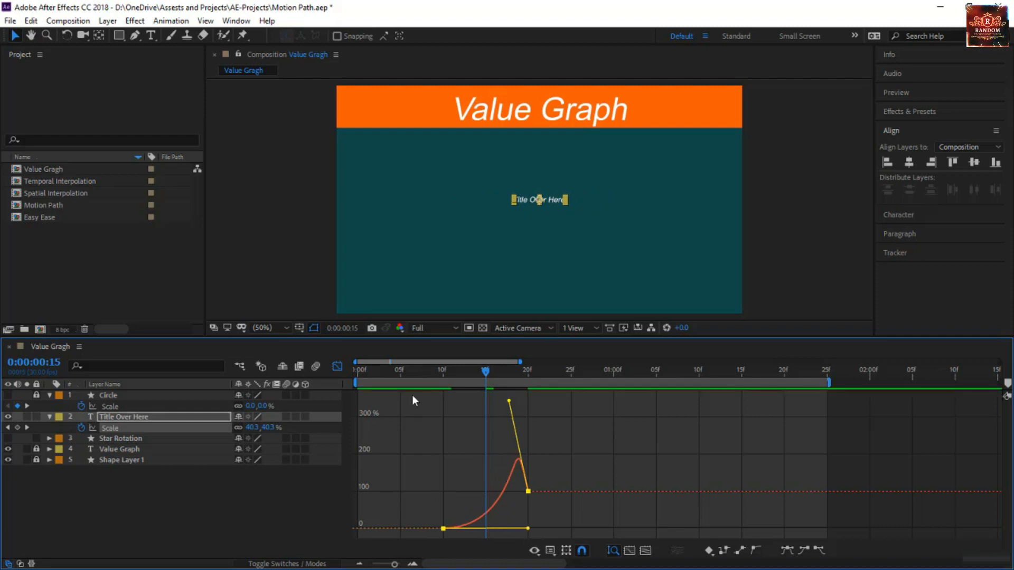
drag(410, 372, 355, 375)
key(space)
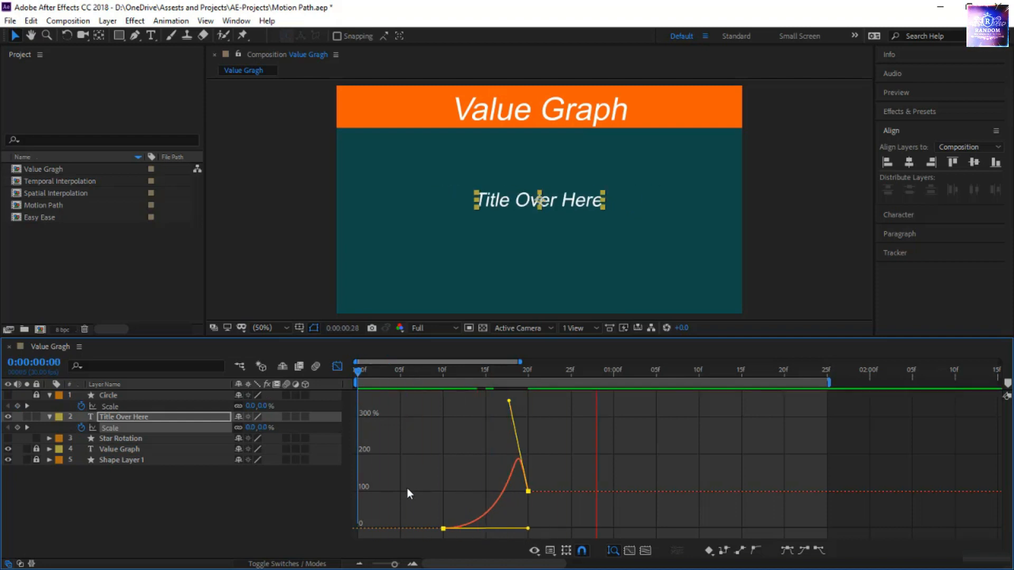
Lengthen the title's incoming Scale handle back towards 0:00:00:12 at about 290%, raise the outgoing handle to about 50%, and preview
drag(509, 401, 465, 422)
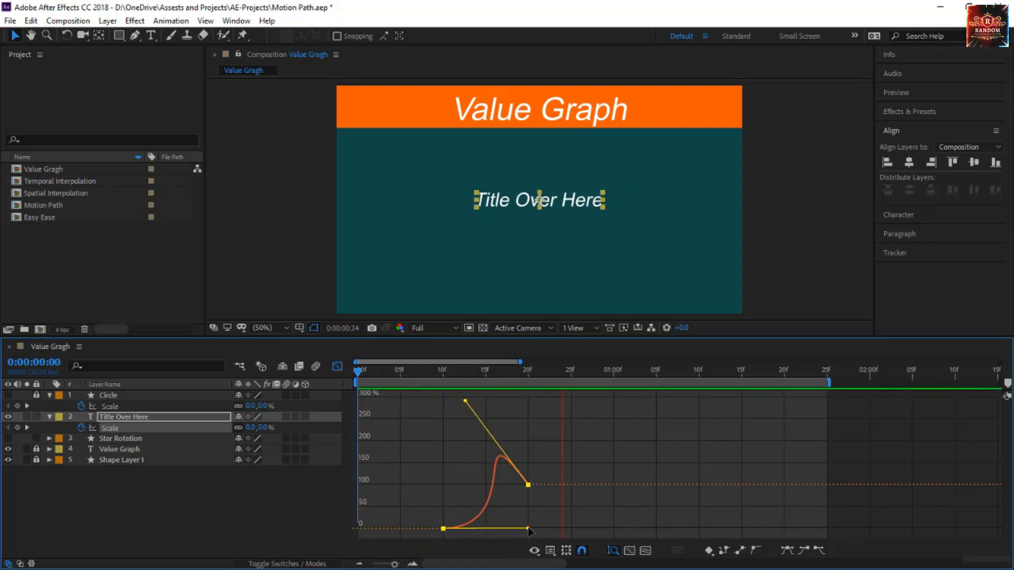
drag(528, 528, 502, 506)
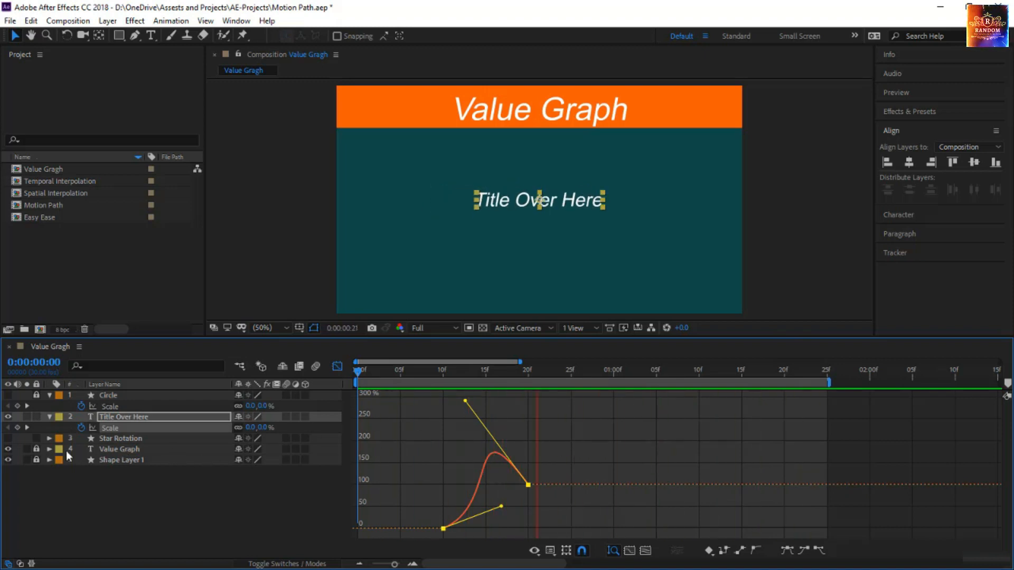
click(399, 376)
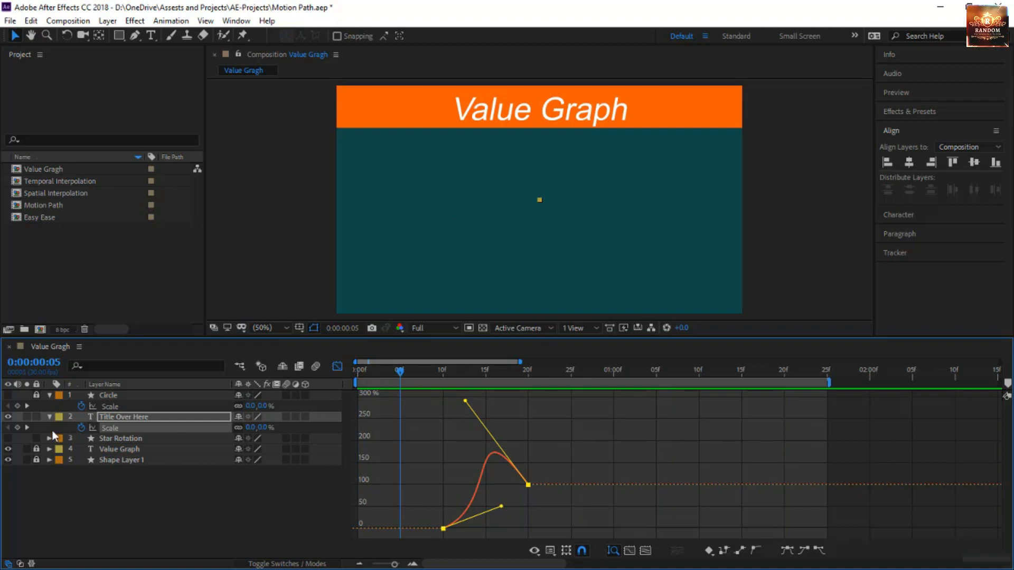
Hide the Title Over Here layer, then show and select the Star Rotation layer
click(8, 417)
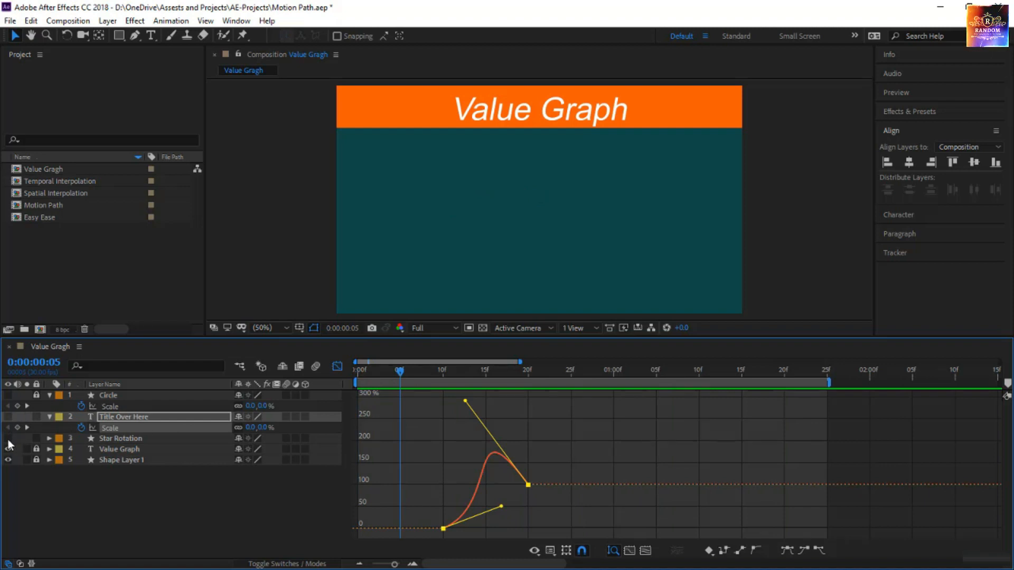
click(8, 439)
click(150, 439)
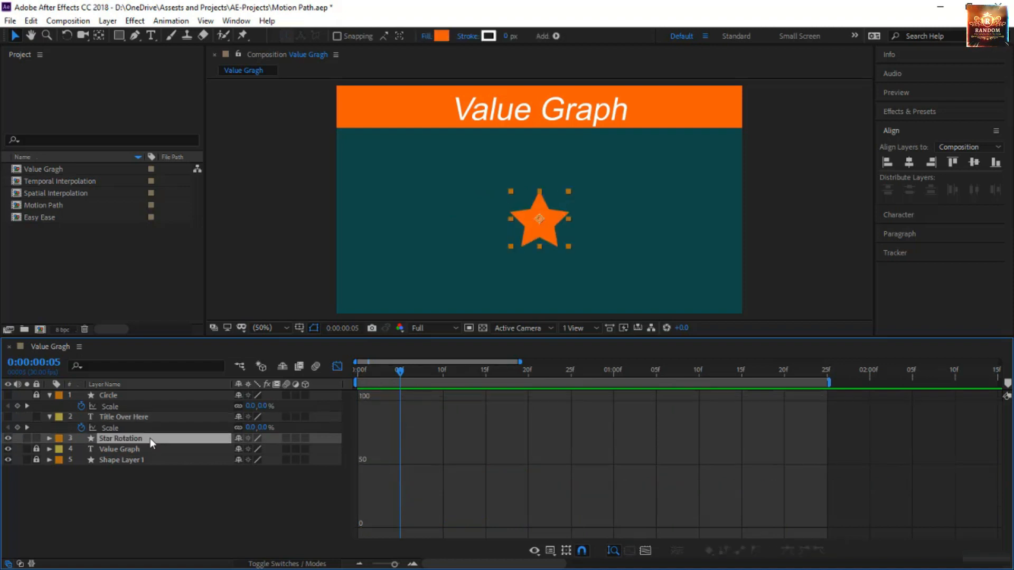
Add a Rotation keyframe at 0° to the Star Rotation layer at 0:00:00:10
key(r)
click(503, 371)
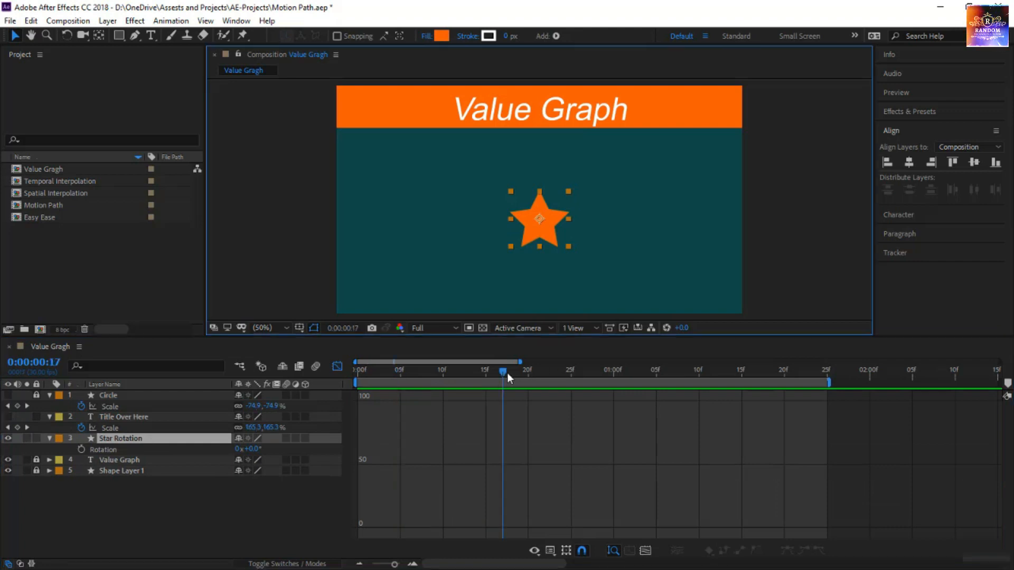
drag(507, 373, 439, 385)
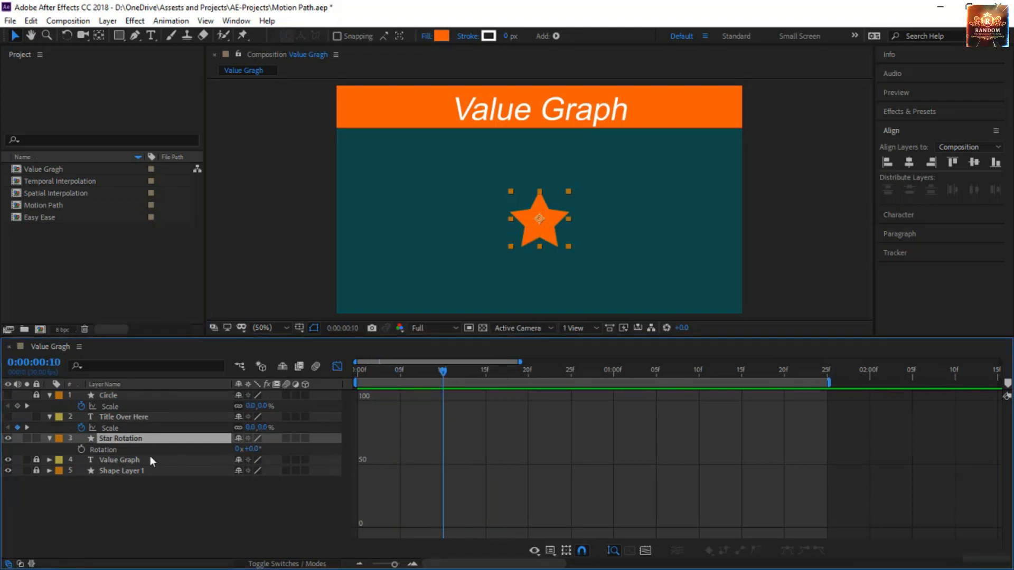
click(81, 449)
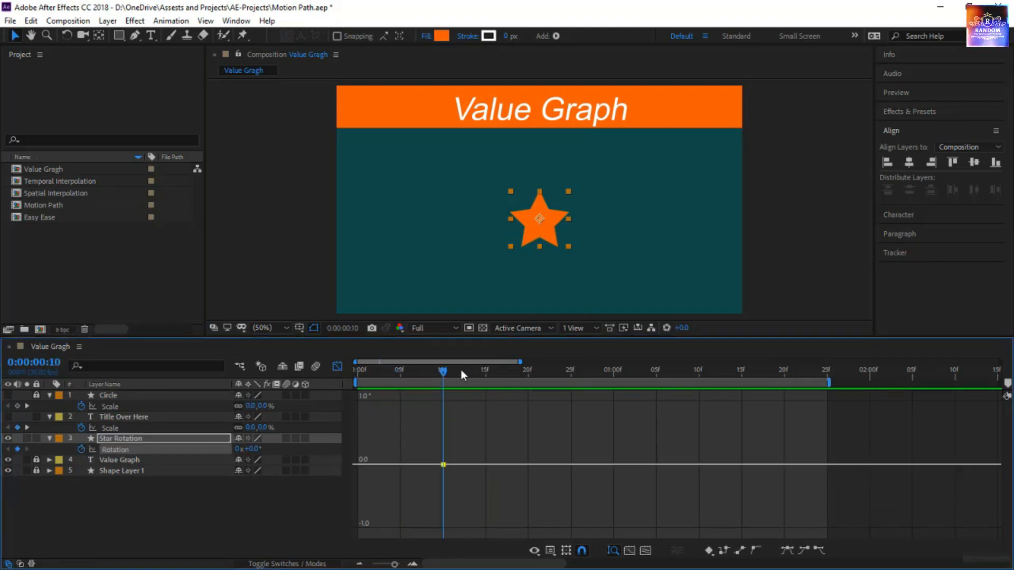
Set the star's Rotation to 180° at 0:00:01:10
drag(446, 373, 699, 379)
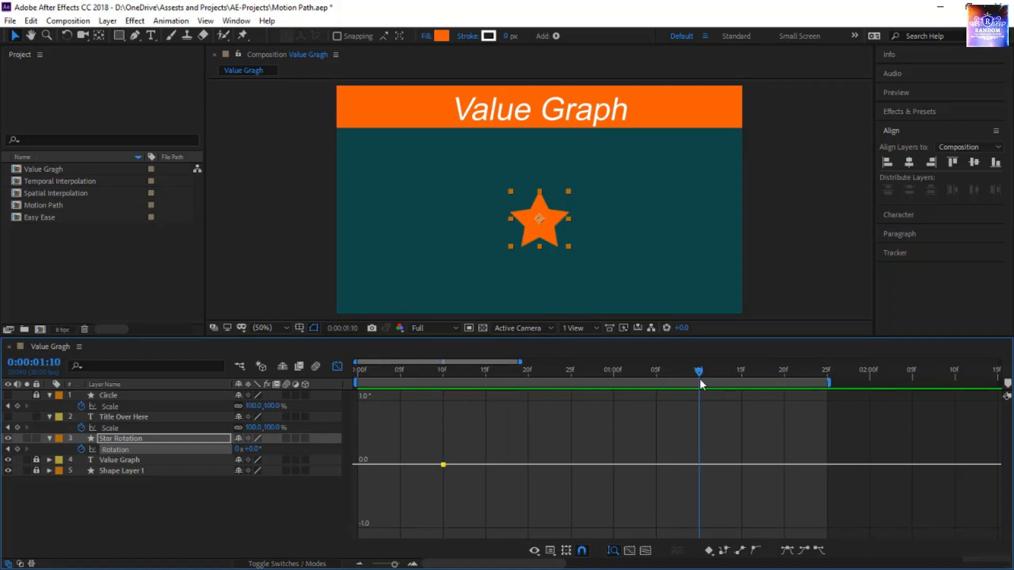
click(256, 449)
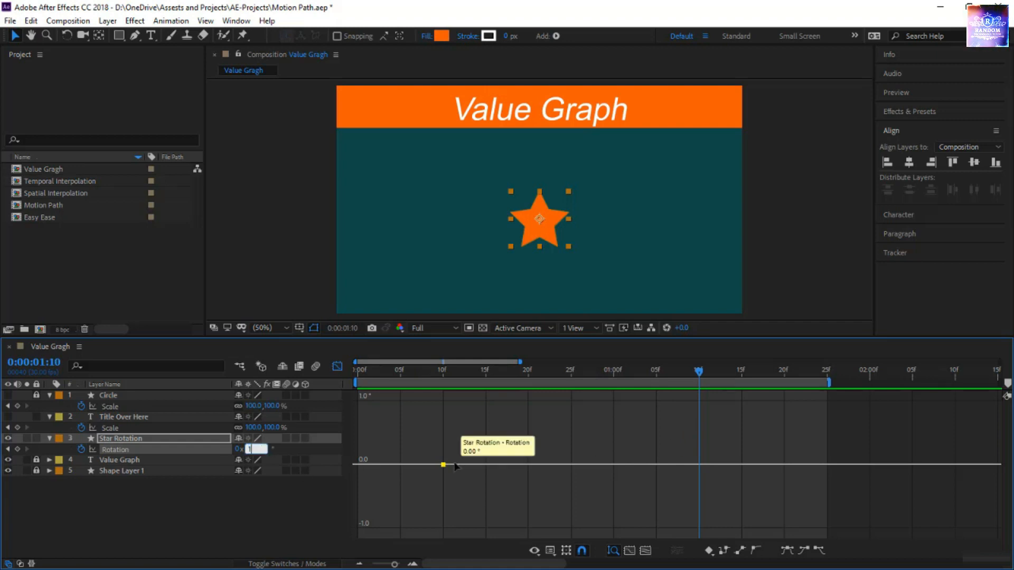
text(180)
key(Return)
Preview the star's linear spin and apply Easy Ease to both of its Rotation keyframes
key(space)
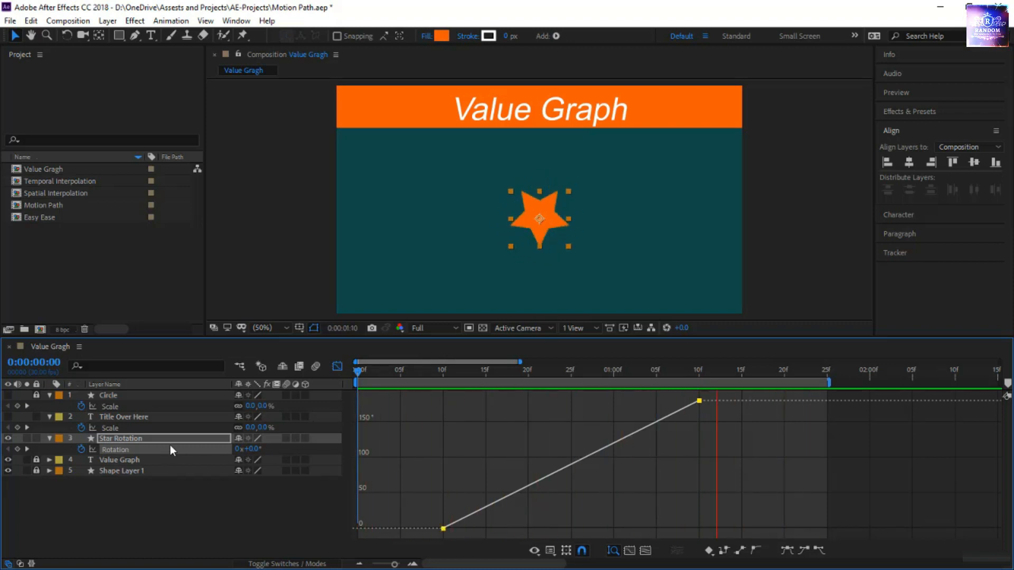
key(F9)
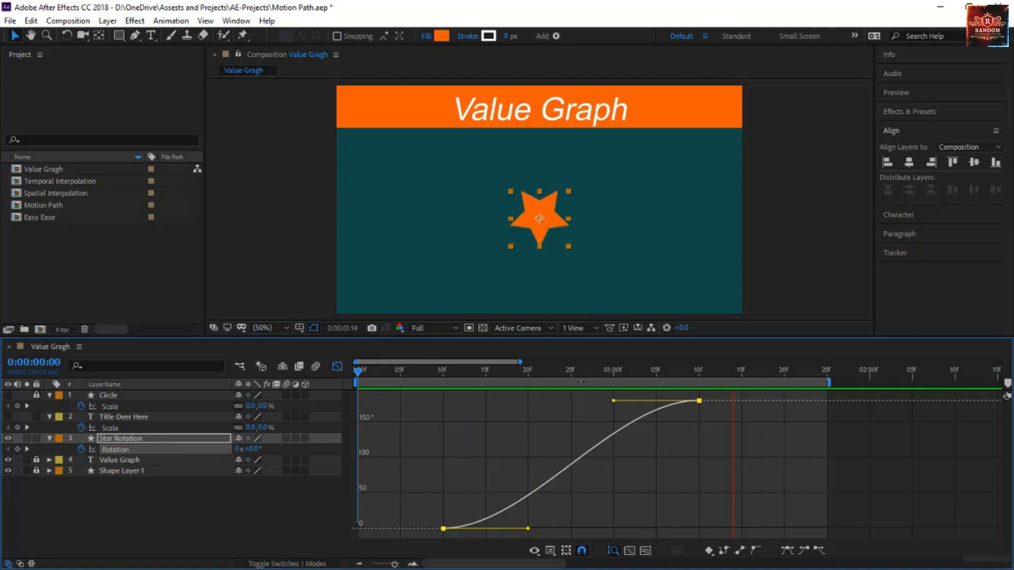
Reshape the star's Rotation curve with a longer ease at the first keyframe and an overshoot before the last, previewing the spin
drag(613, 372, 655, 380)
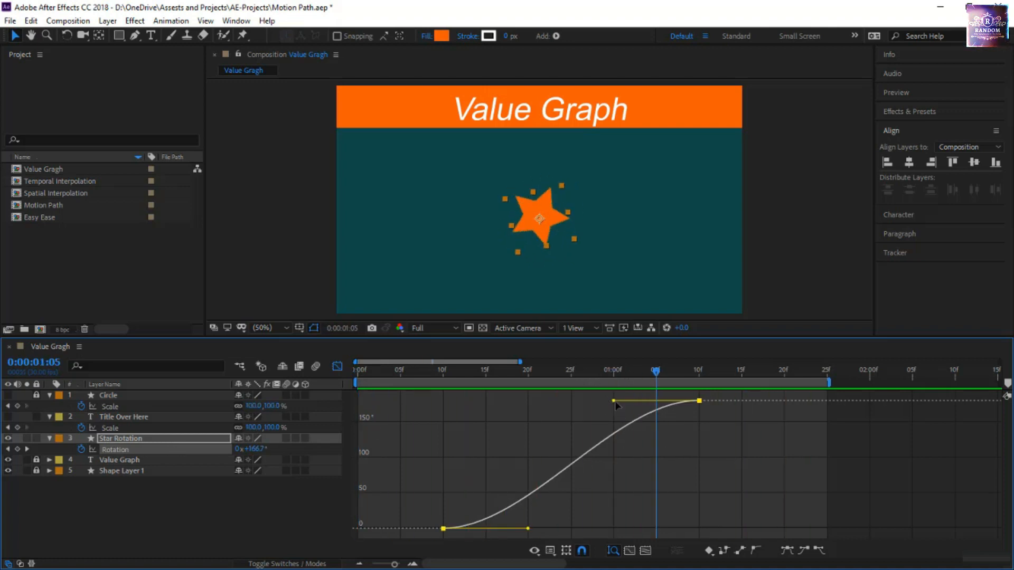
drag(614, 400, 664, 389)
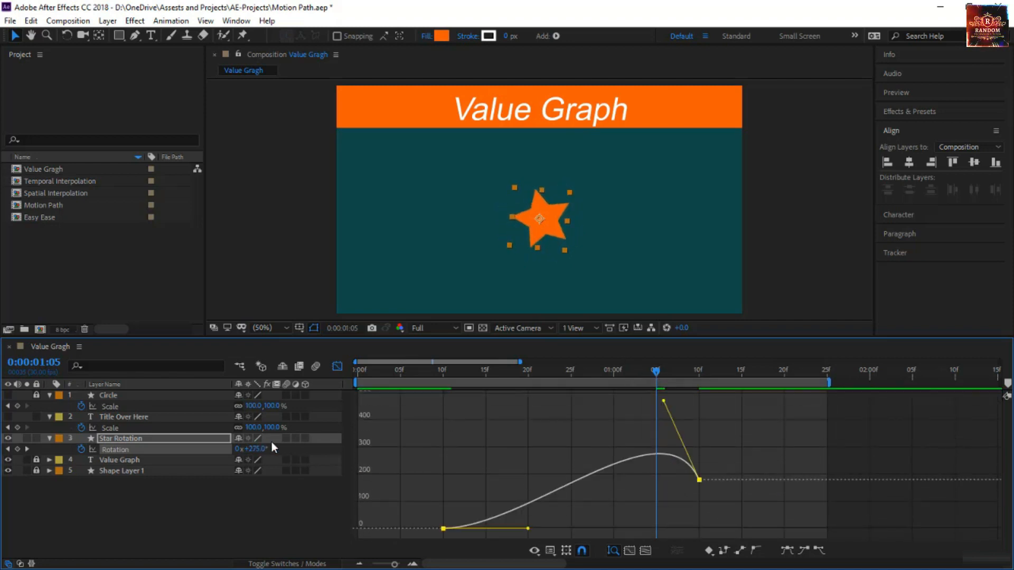
drag(529, 529, 605, 528)
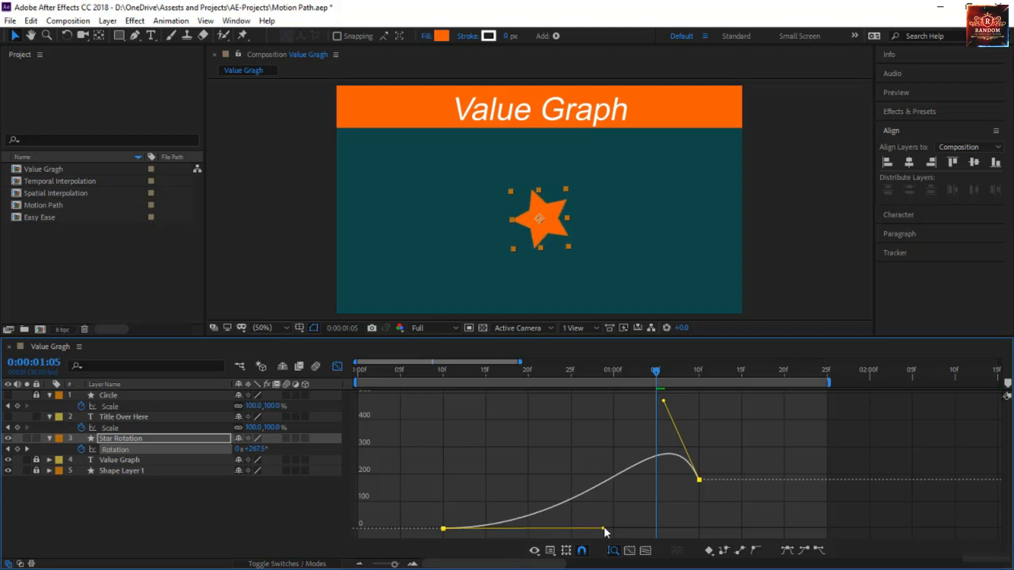
click(400, 376)
key(space)
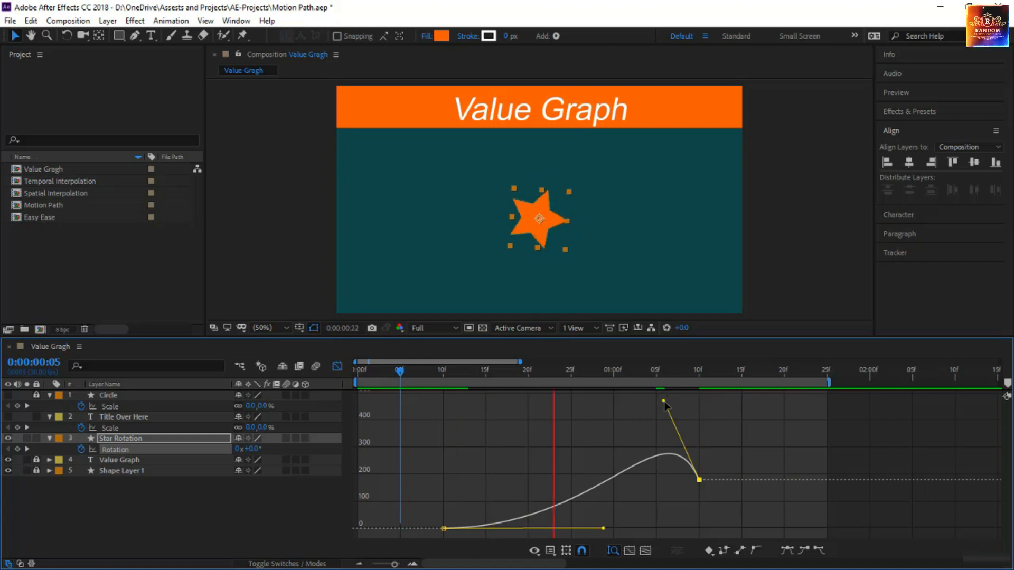
mouse_move(663, 401)
mouse_down()
mouse_move(579, 402)
mouse_move(556, 392)
mouse_up()
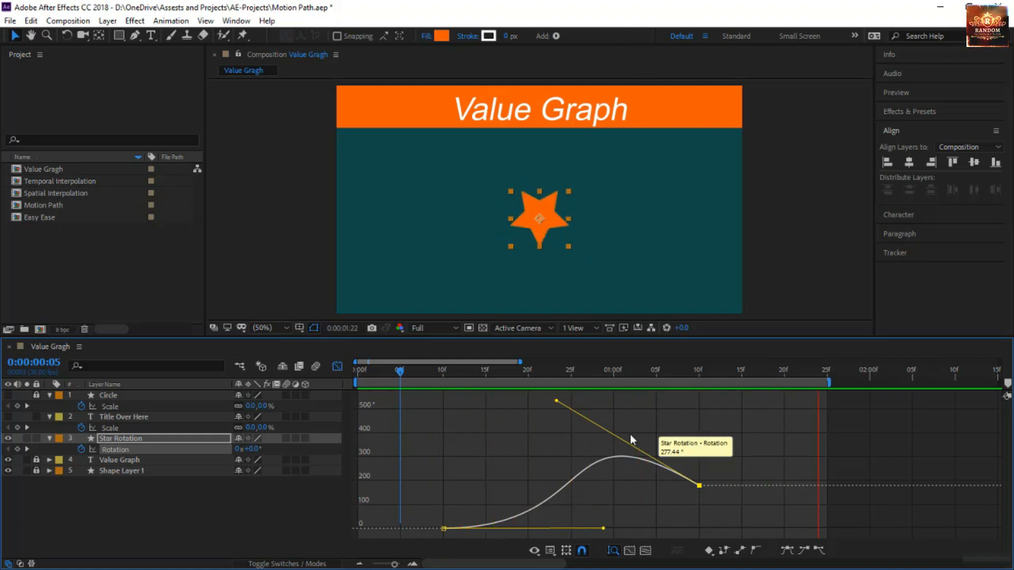
click(398, 373)
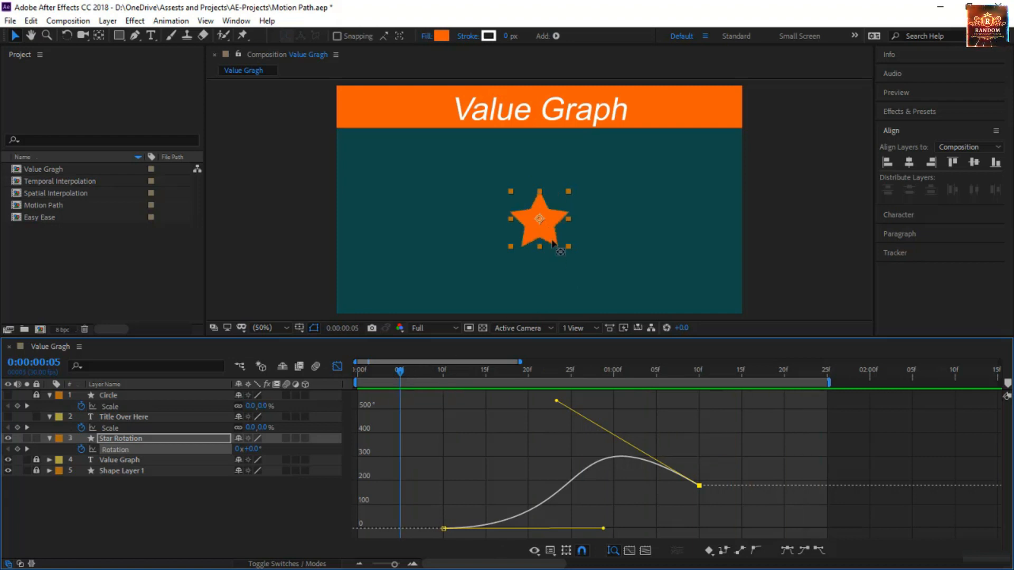
Move the star's anchor point level with its centre but well outside its left side, and preview the rotation
key(y)
drag(540, 222, 458, 228)
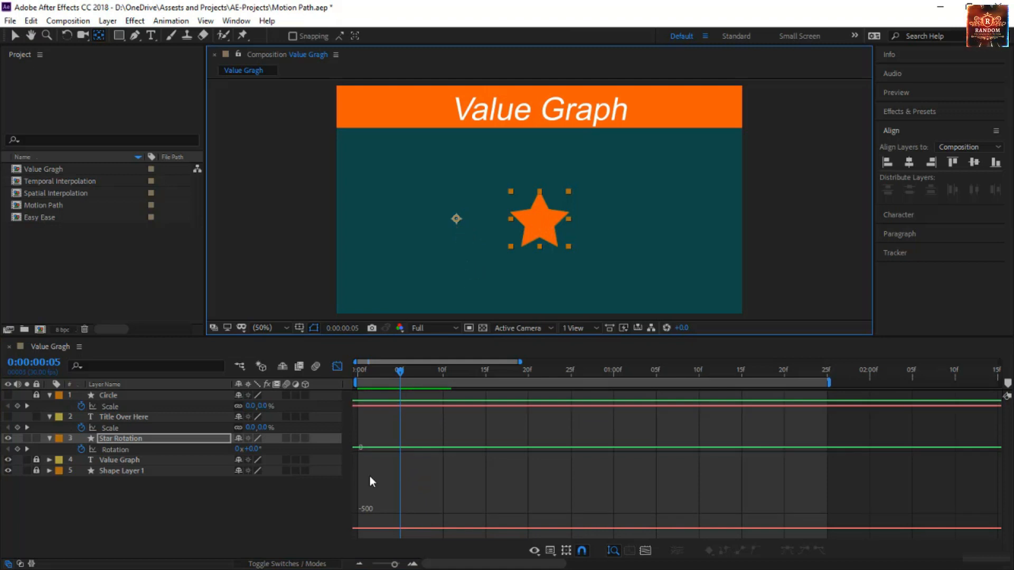
drag(400, 373, 316, 378)
click(186, 525)
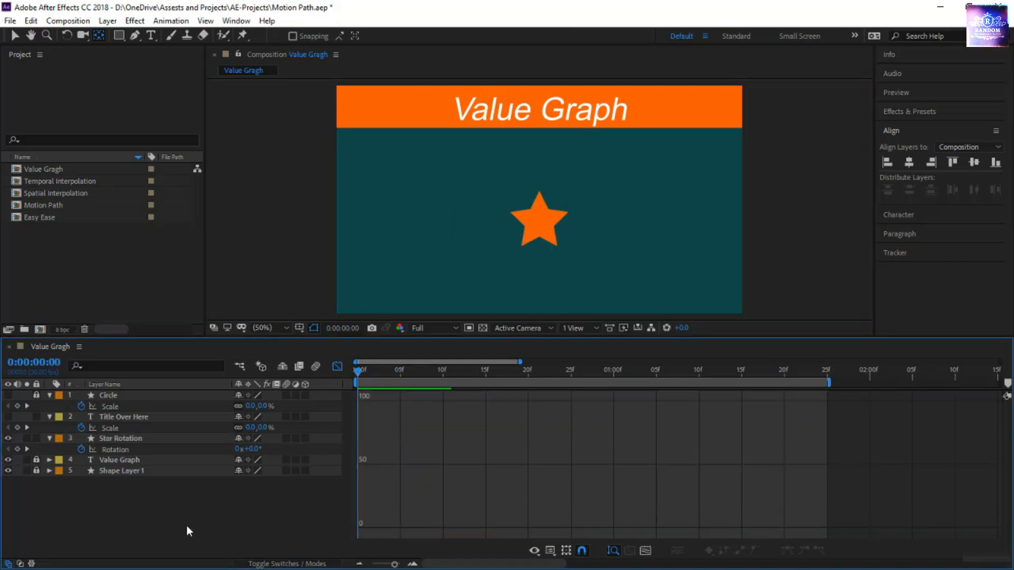
key(space)
Set the Star Rotation layer's Rotation to -180° at 0:00:01:10
click(144, 449)
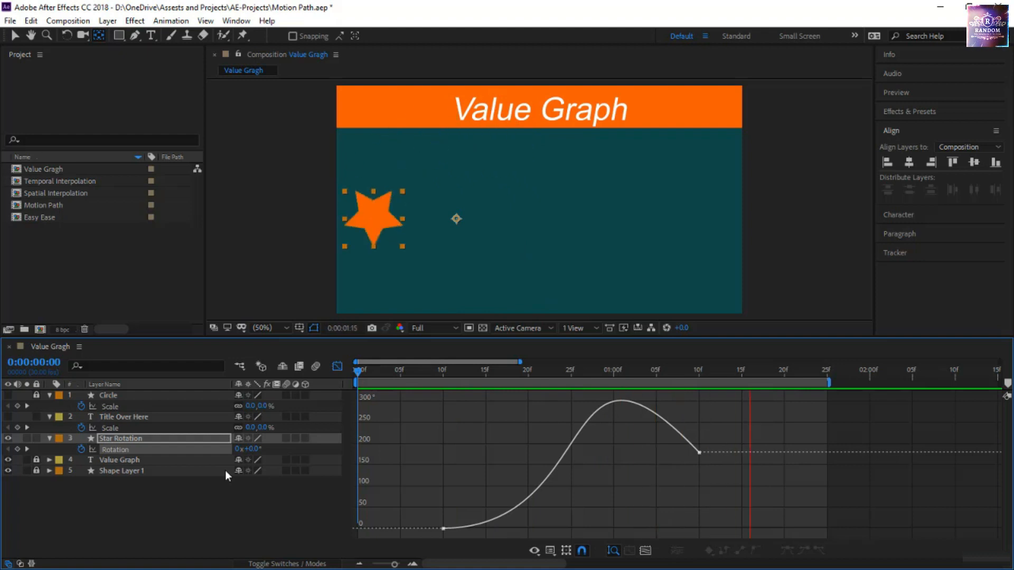
drag(357, 375, 699, 414)
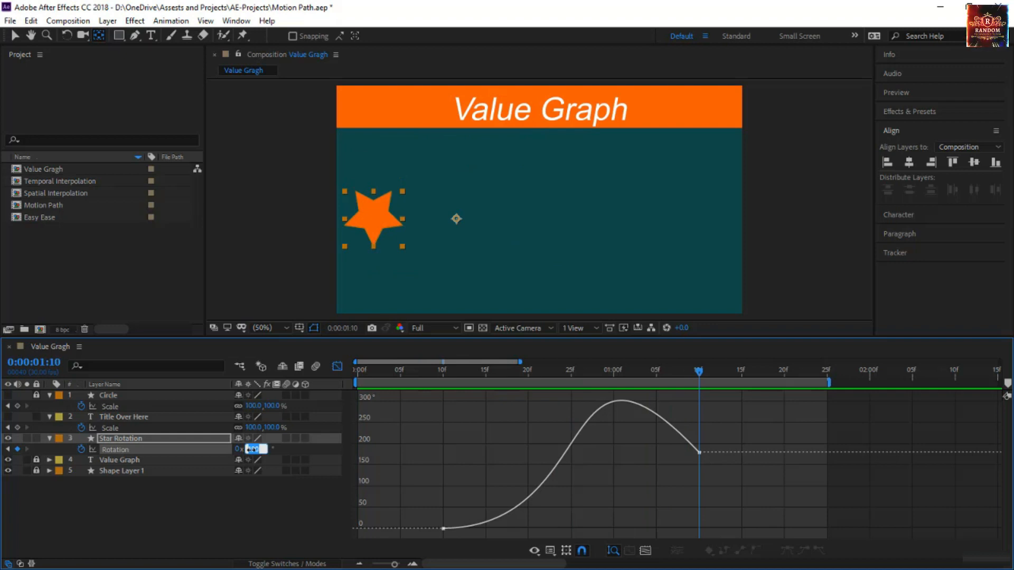
text(-180)
key(Return)
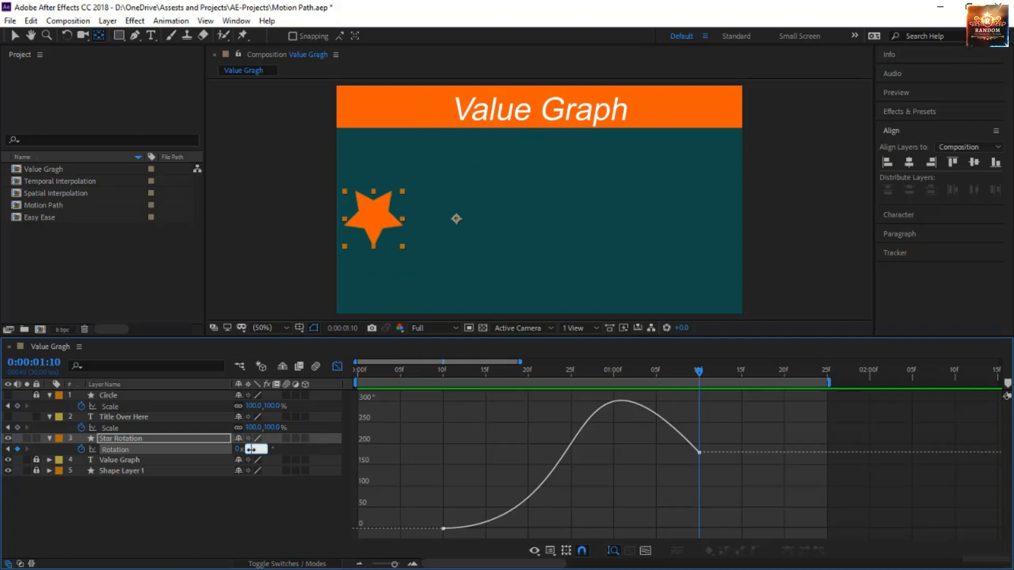
key(Return)
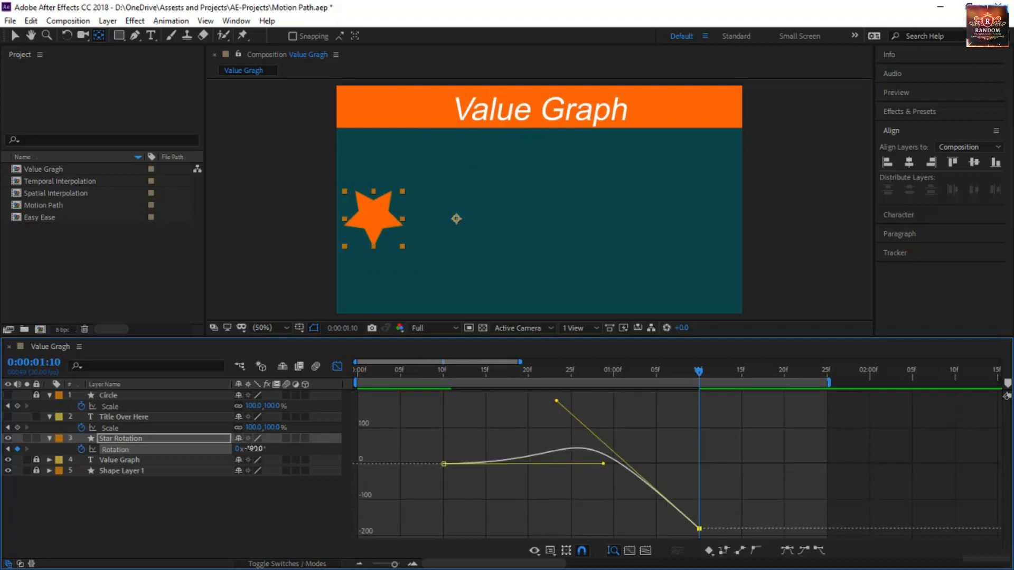
Preview the star's swing from the start with motion blur enabled for both the Star Rotation layer and the composition
drag(476, 375, 343, 385)
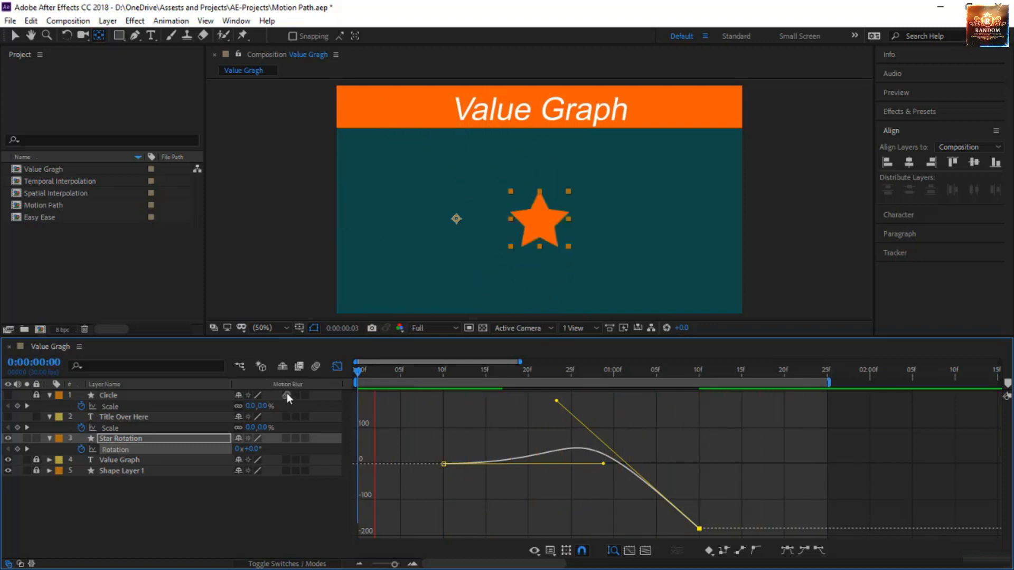
click(287, 439)
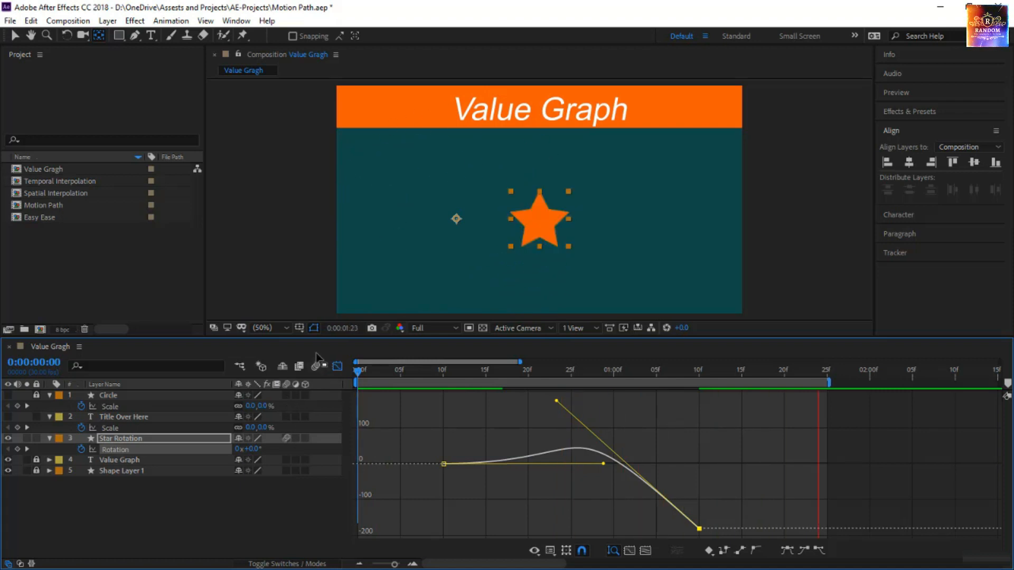
click(315, 367)
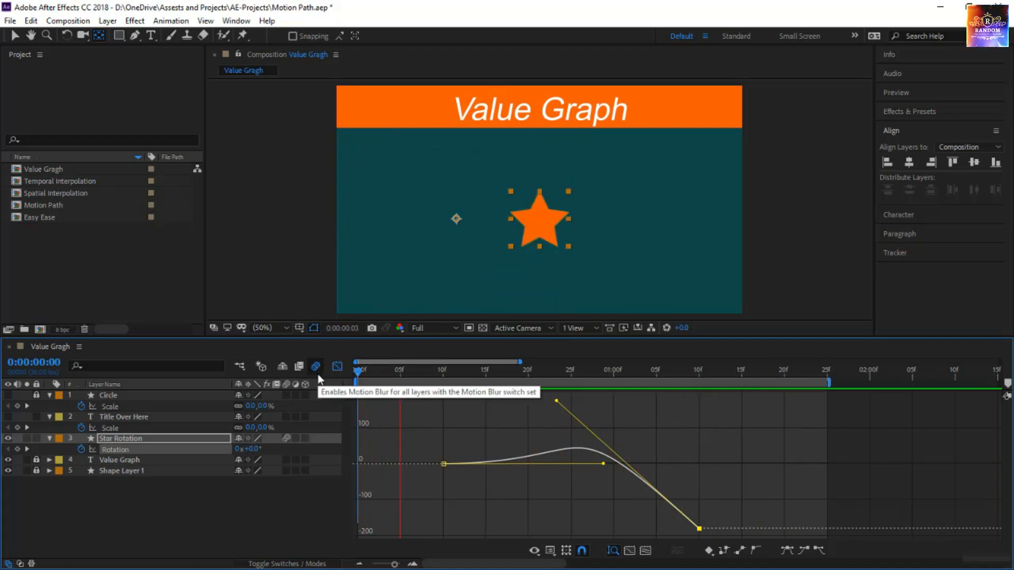
click(243, 536)
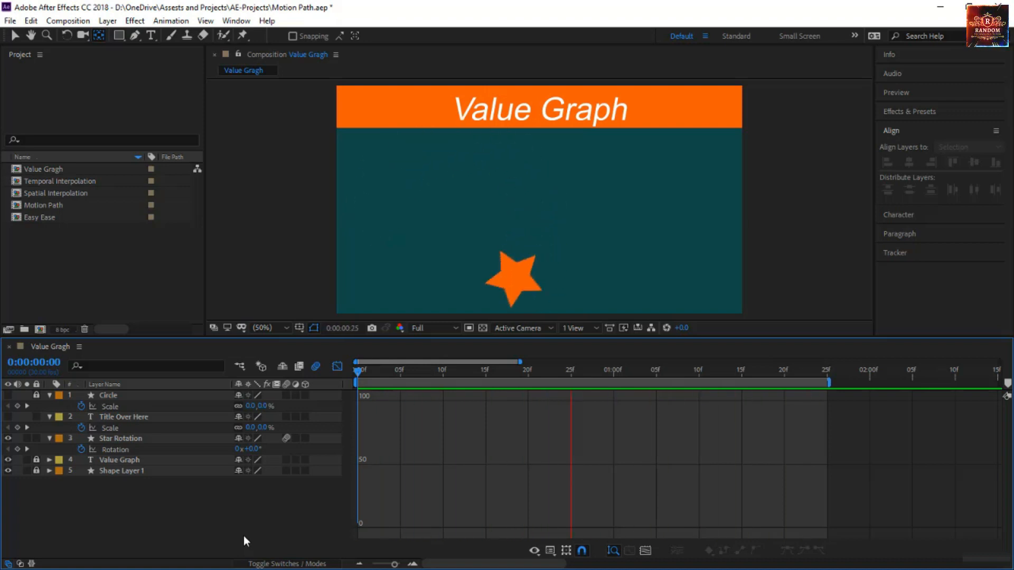
click(172, 448)
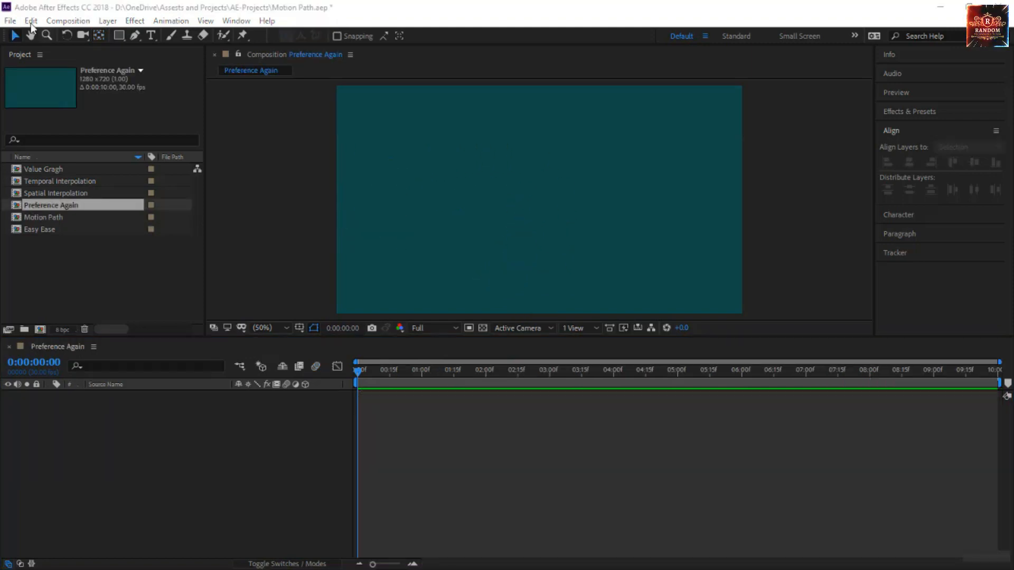
Examine the Default Spatial Interpolation to Linear option in the General preferences and close the dialog
click(29, 20)
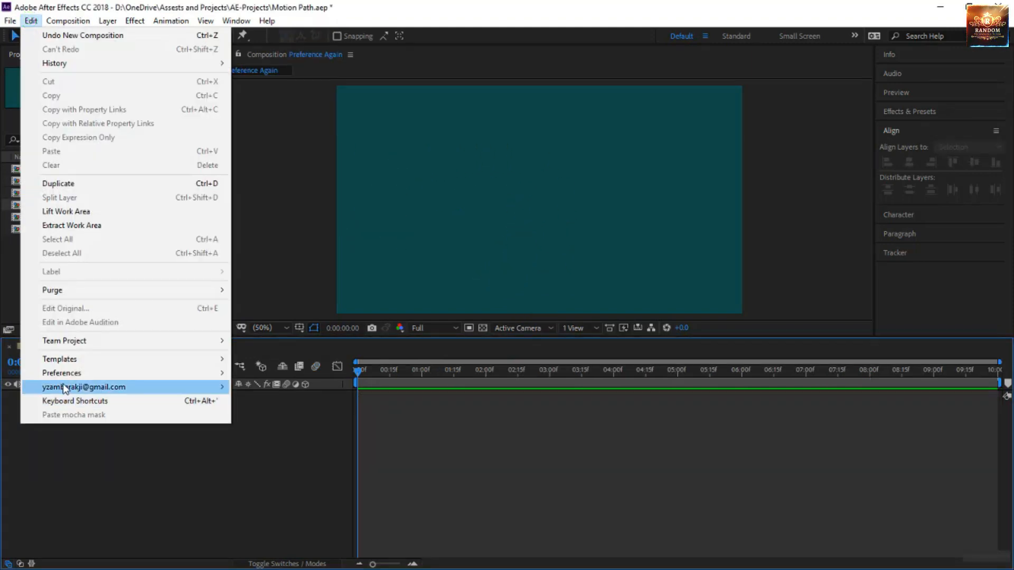
mouse_move(79, 373)
click(297, 149)
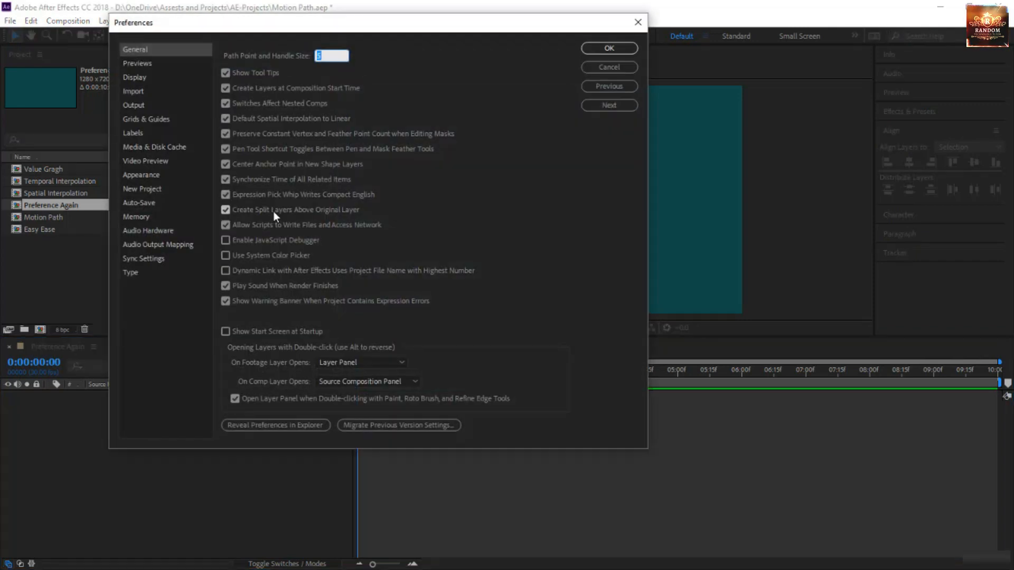
click(386, 34)
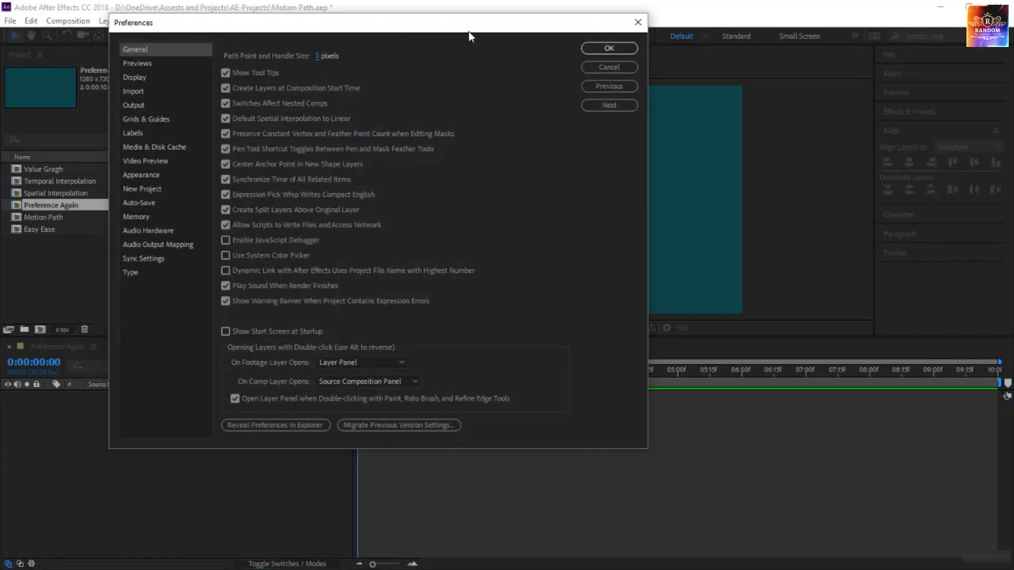
drag(471, 29, 570, 79)
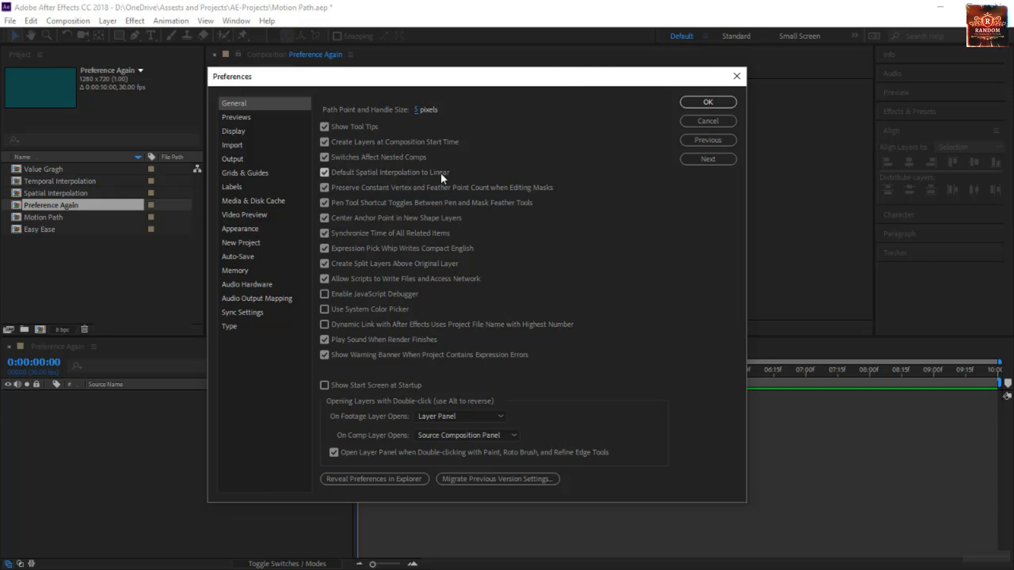
click(728, 103)
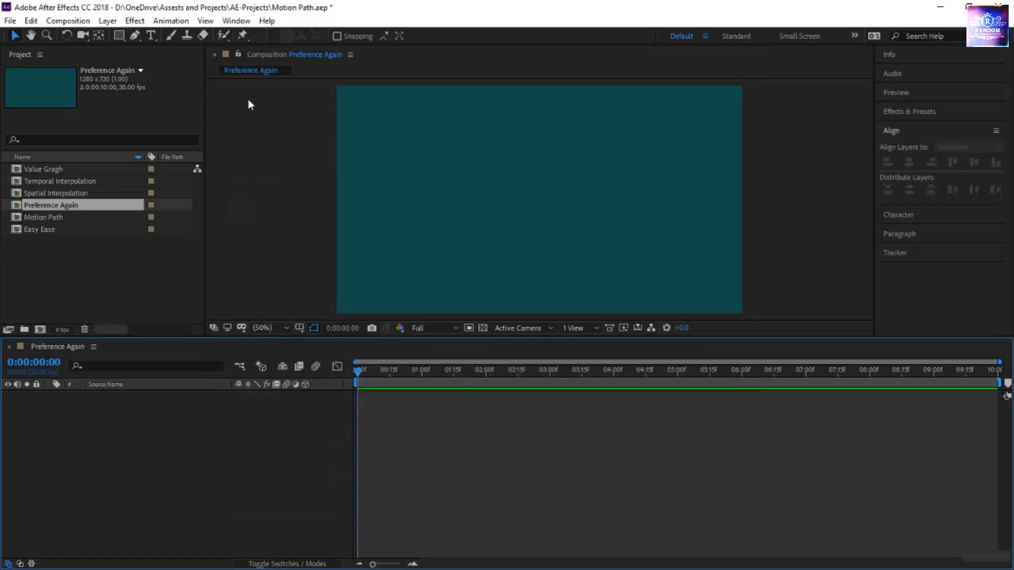
Draw an orange square near the left edge of the Preference Again composition and add a Position keyframe at 0:00:00:00
click(118, 35)
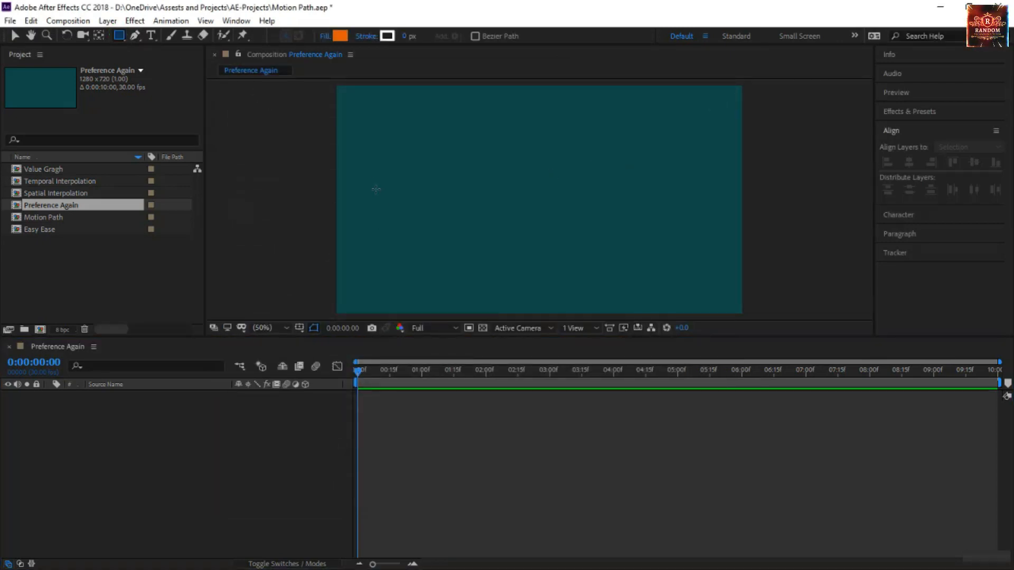
drag(368, 180, 412, 222)
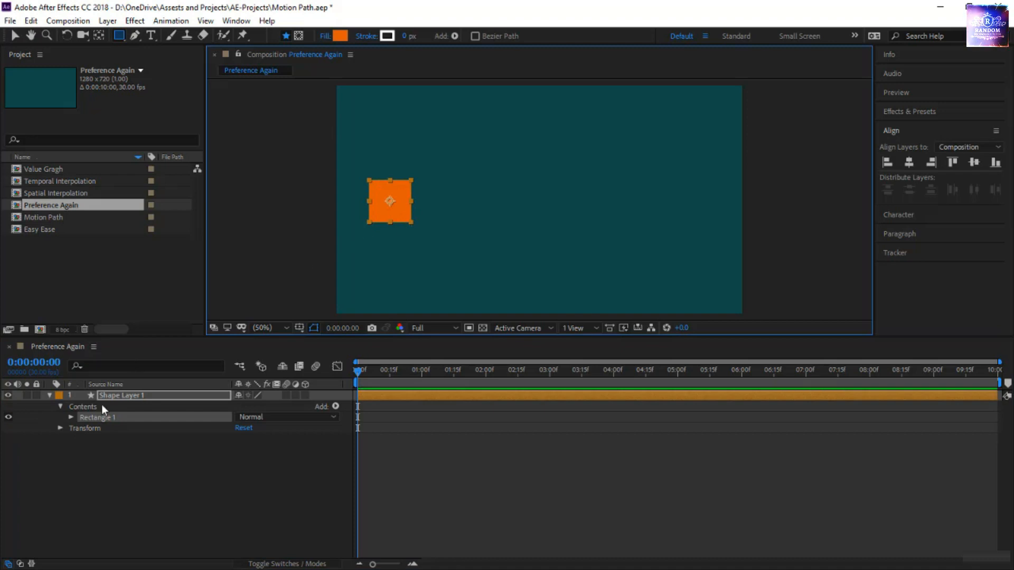
key(p)
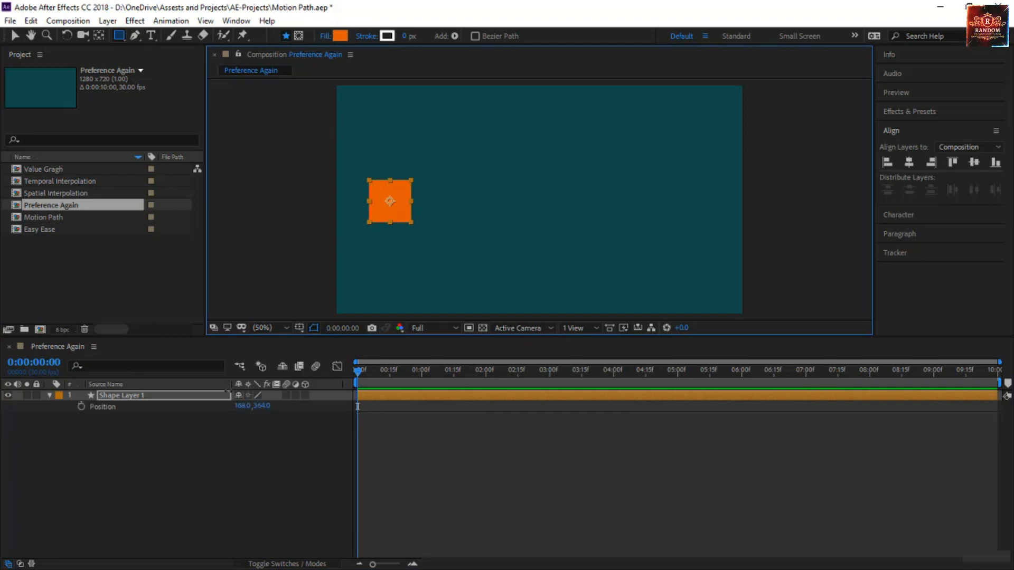
click(81, 406)
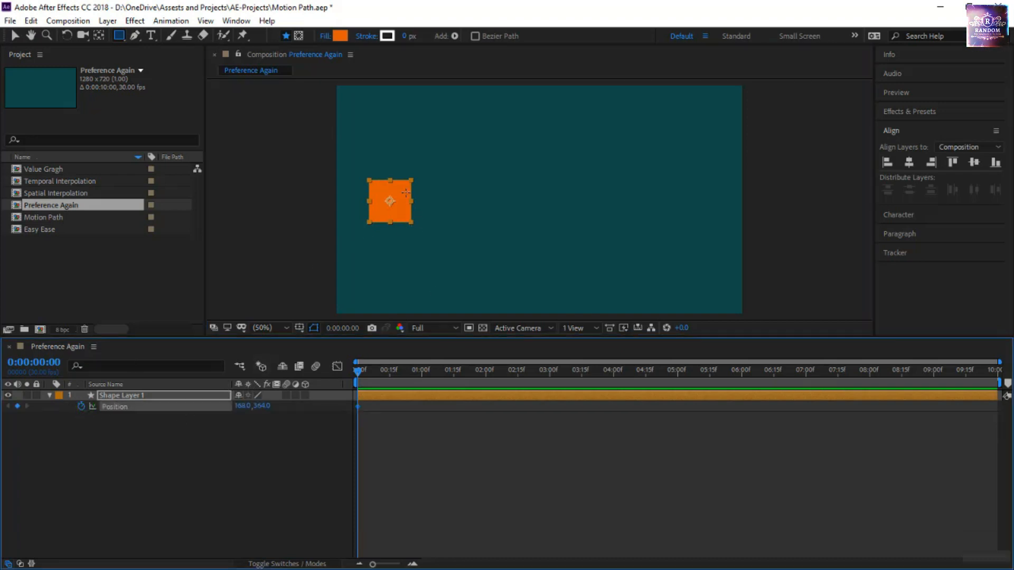
Move the square horizontally across the composition to Position 1080, 364 at 0:00:02:00
drag(361, 368, 489, 379)
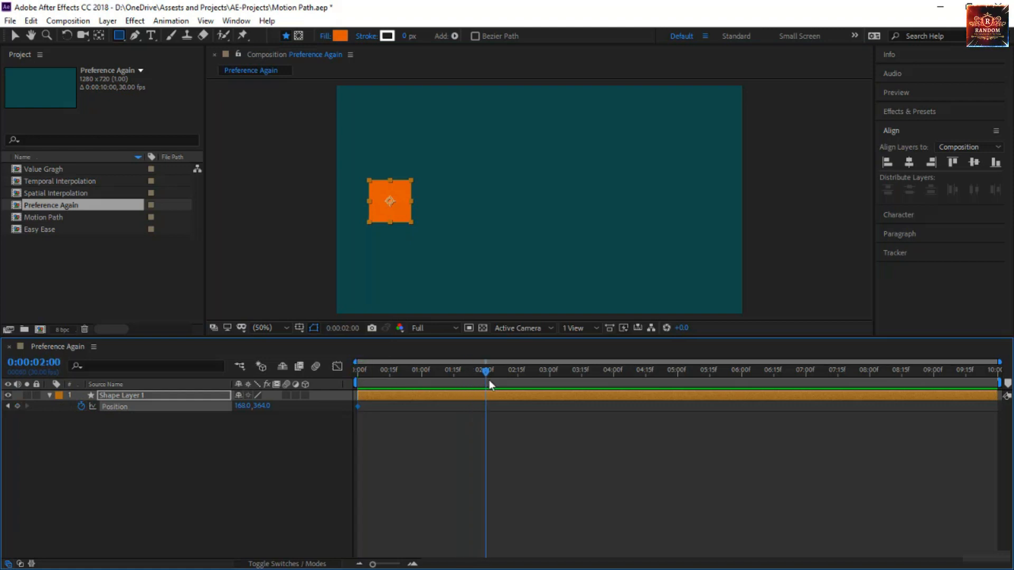
key(v)
drag(394, 211, 688, 223)
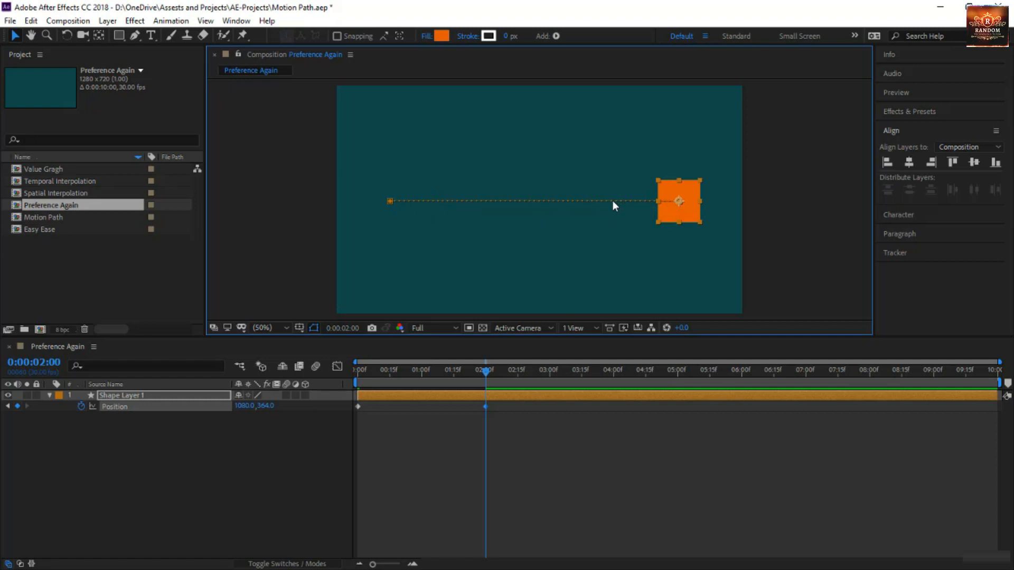
click(269, 250)
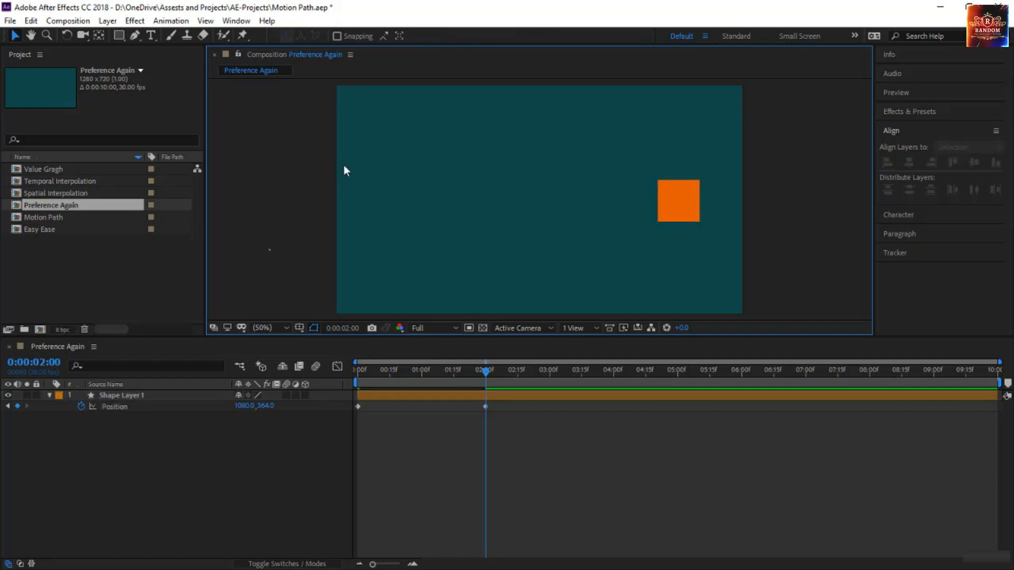
Turn off Default Spatial Interpolation to Linear in the General preferences
click(31, 20)
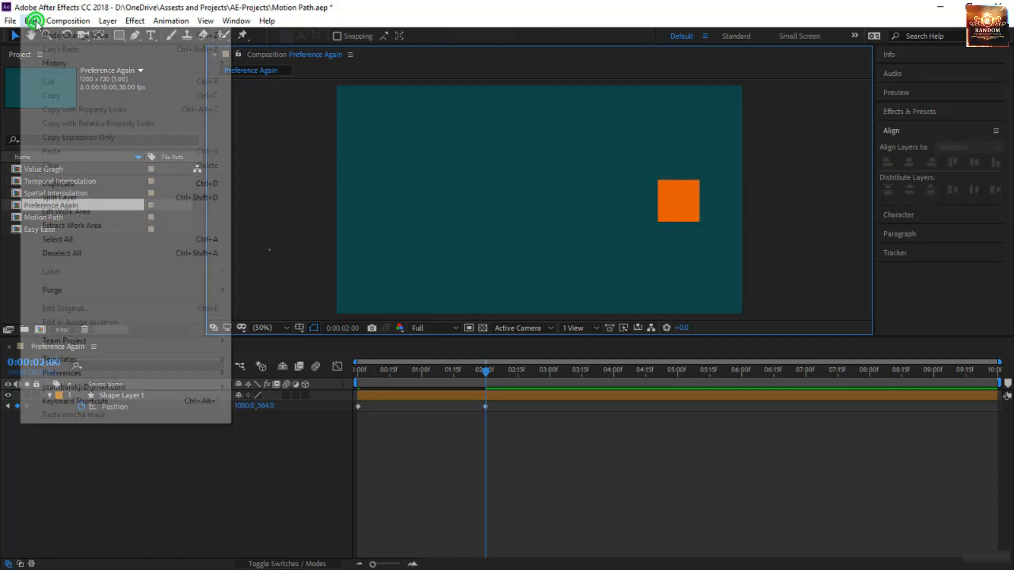
mouse_move(136, 373)
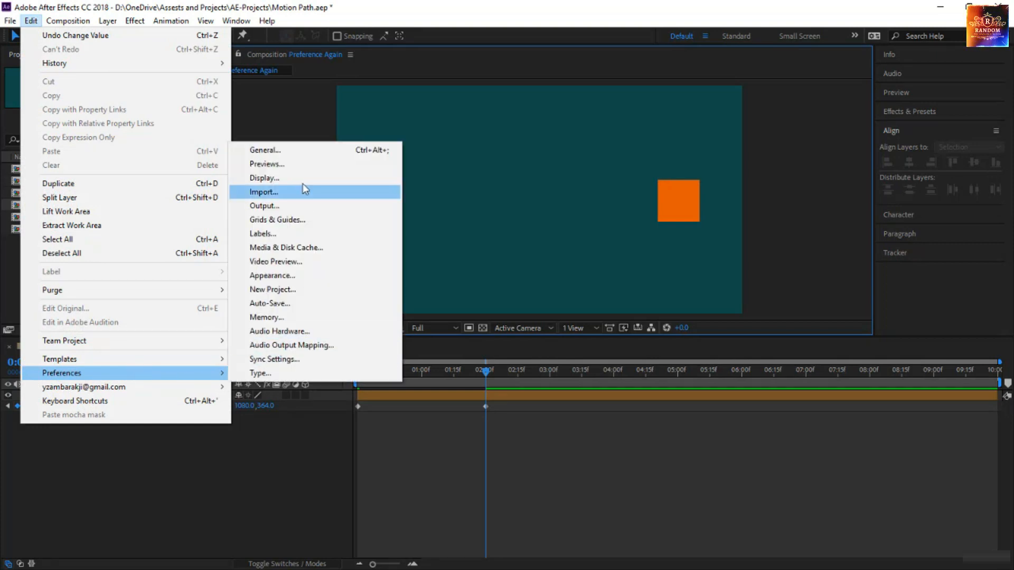
click(297, 150)
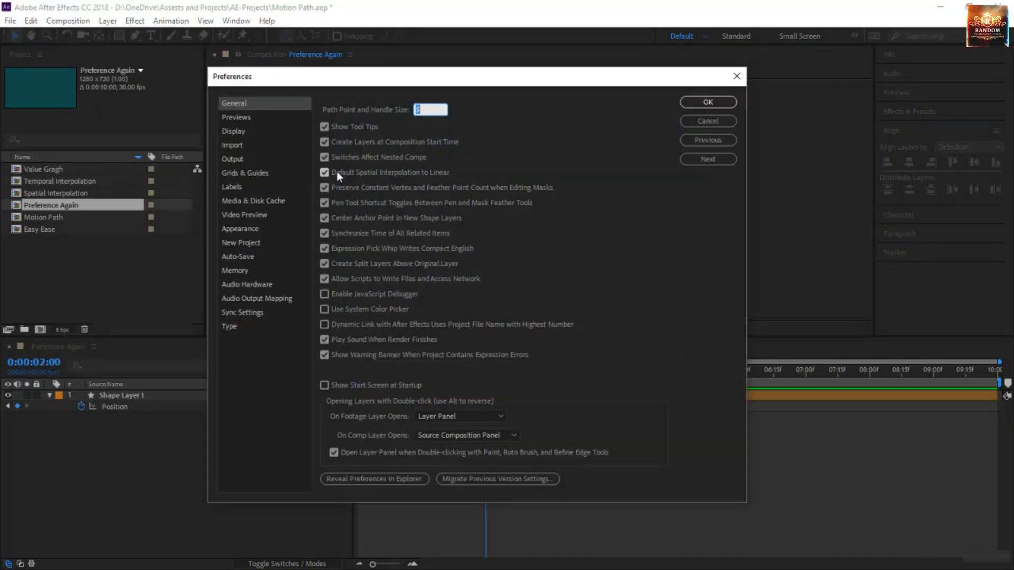
click(324, 173)
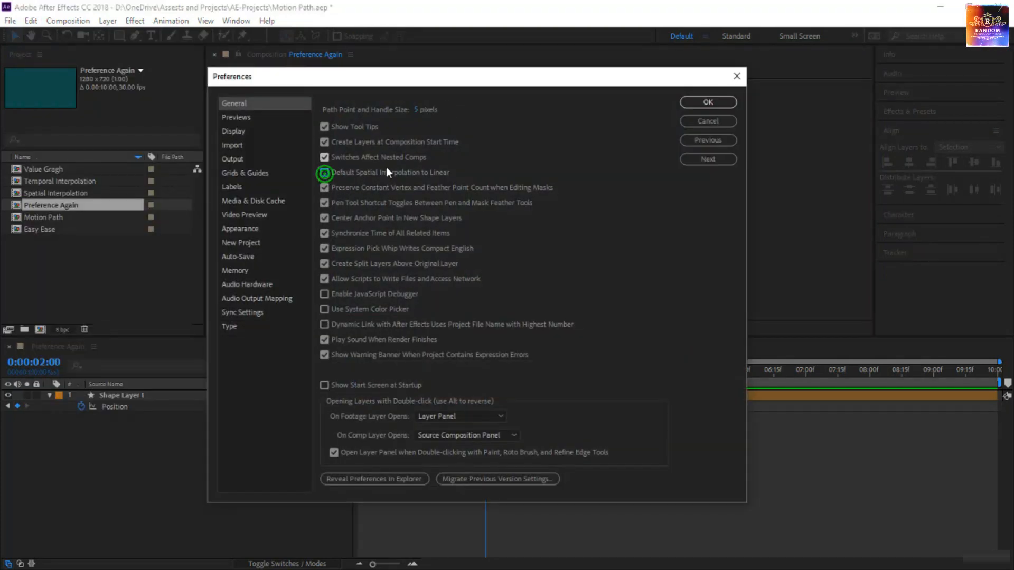
click(730, 102)
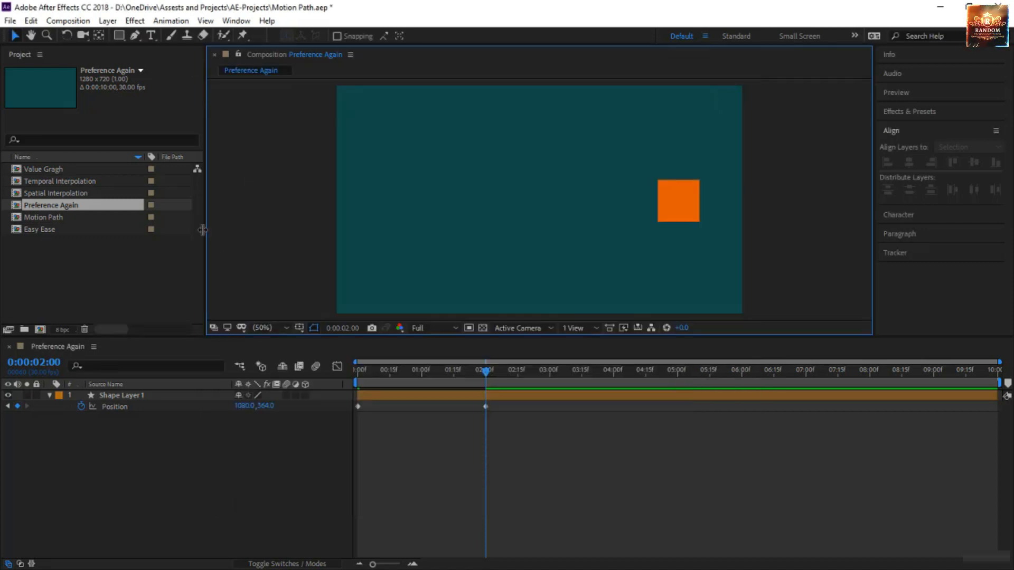
Draw a second small orange rectangle on a new shape layer in the composition's lower-left area
click(119, 35)
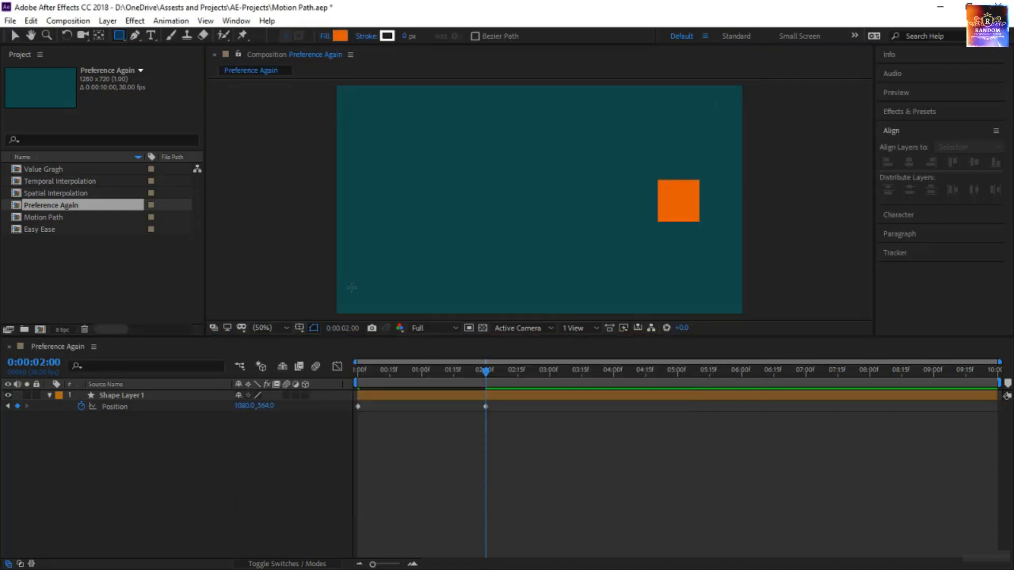
drag(360, 252, 368, 272)
drag(404, 282, 401, 287)
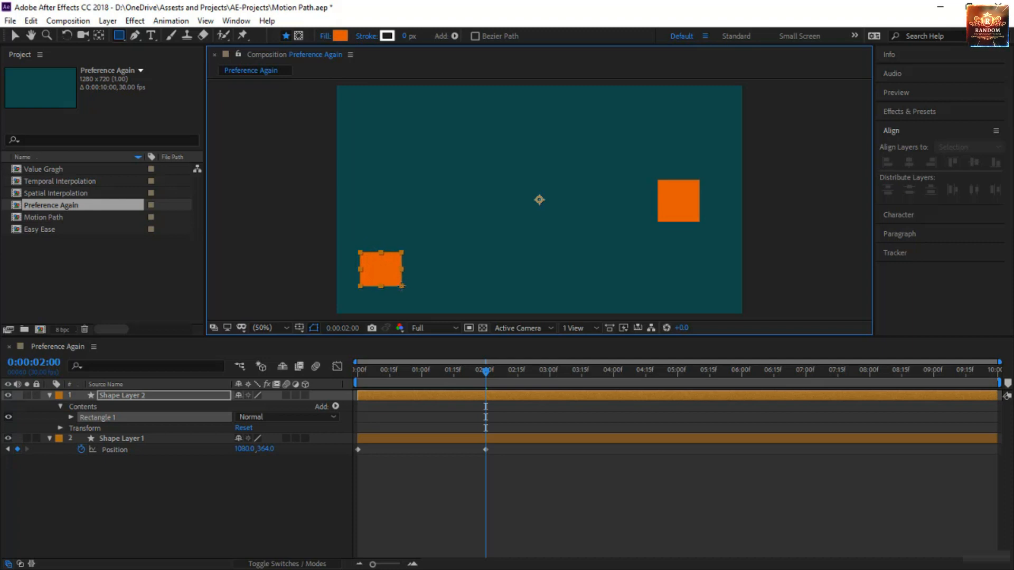
Animate the lower rectangle's Position from 0:00:02:00 to 1117, 579 at 0:00:03:27, and add the upper square to the selection
key(p)
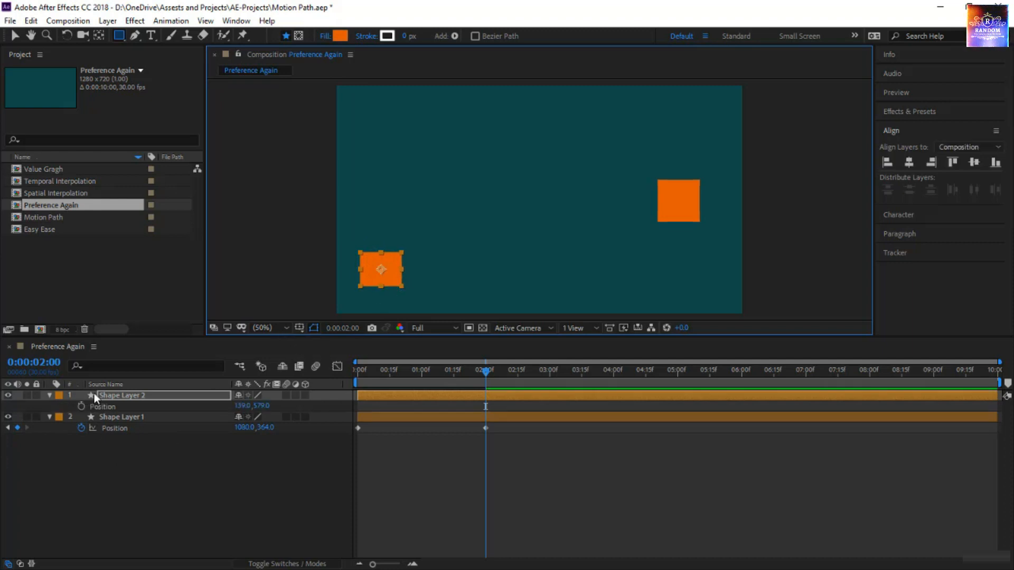
click(81, 406)
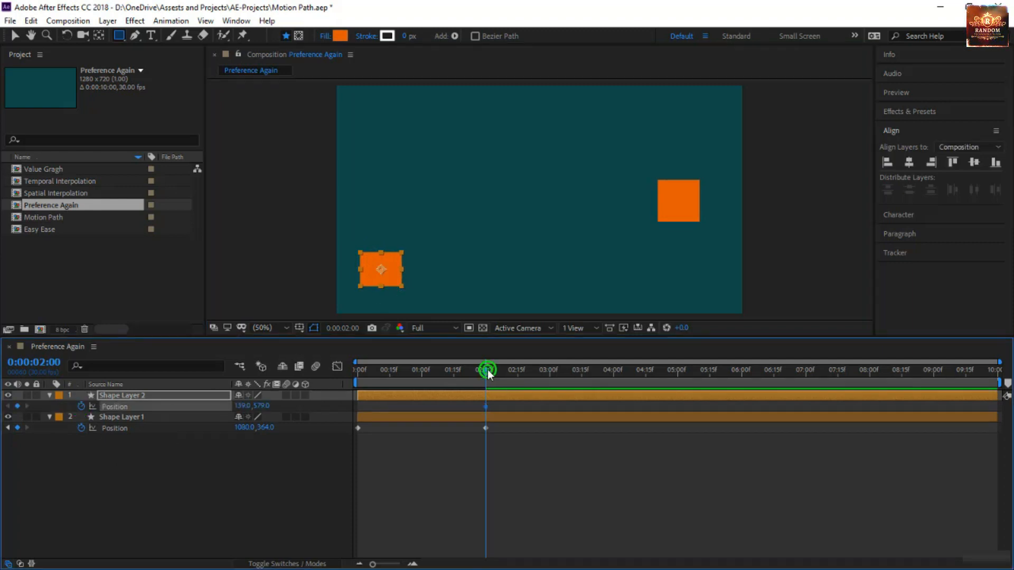
drag(486, 371, 609, 378)
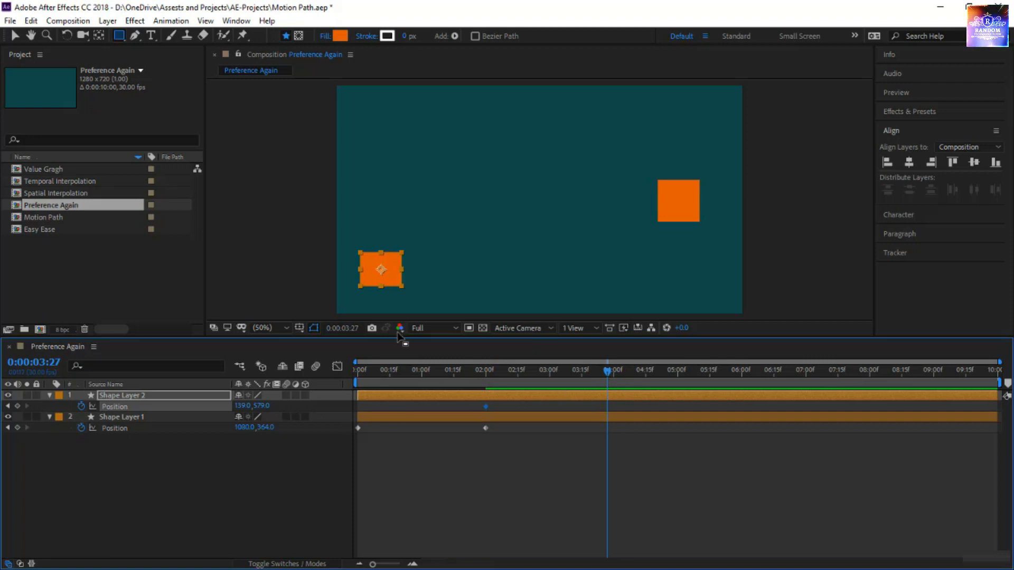
key(v)
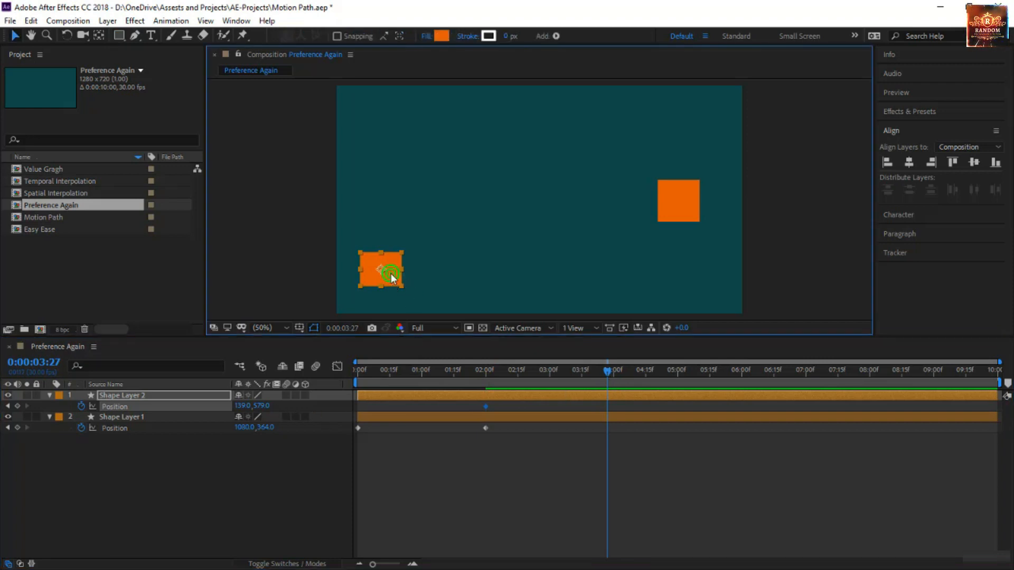
drag(391, 271, 700, 260)
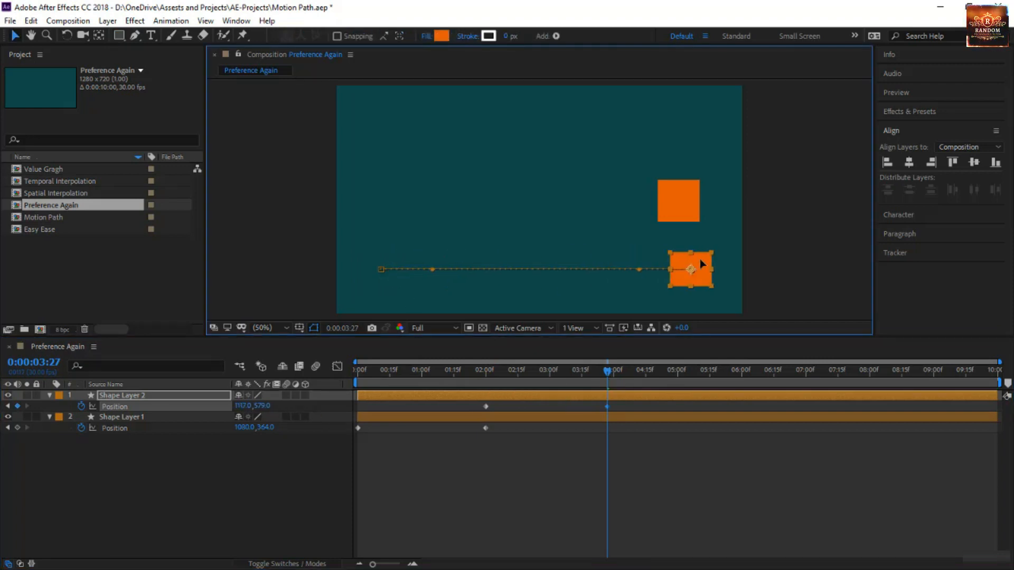
shift+click(676, 215)
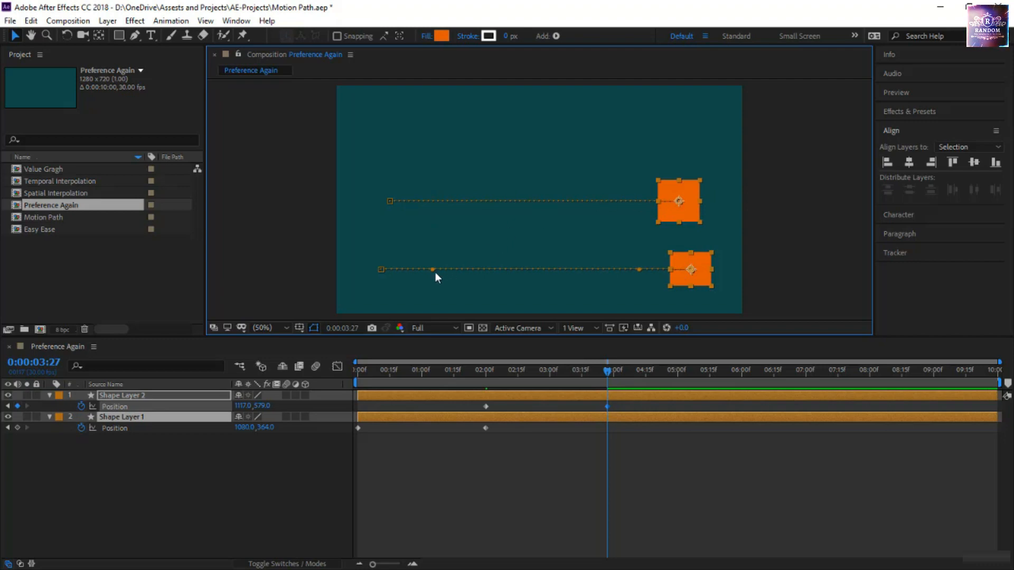
Try bending the lower rectangle's straight motion path with both of its Bezier handles, and undo both handle changes
drag(433, 269, 439, 304)
drag(641, 270, 504, 221)
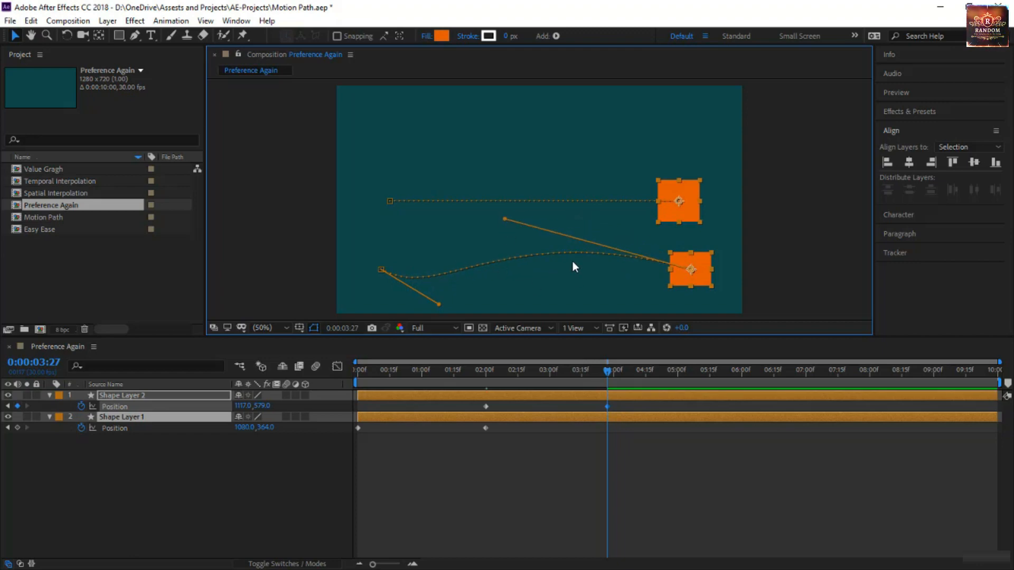
key(ctrl+z)
key(ctrl+z)
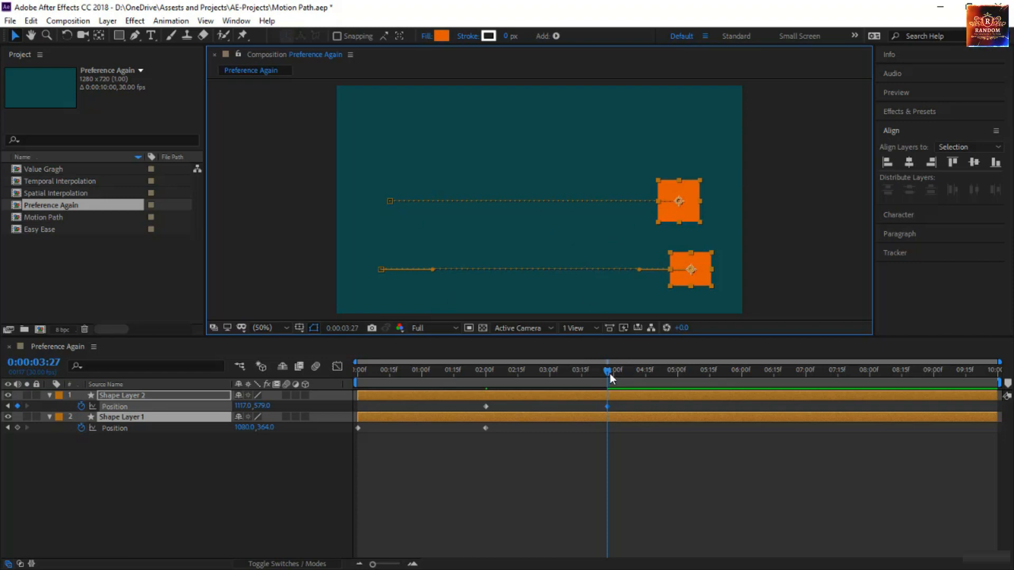
At 0:00:05:15, move the lower rectangle to 893, 285 and the upper square to 856, 70, and curve the lower path at its middle keyframe
drag(610, 373, 712, 379)
click(703, 270)
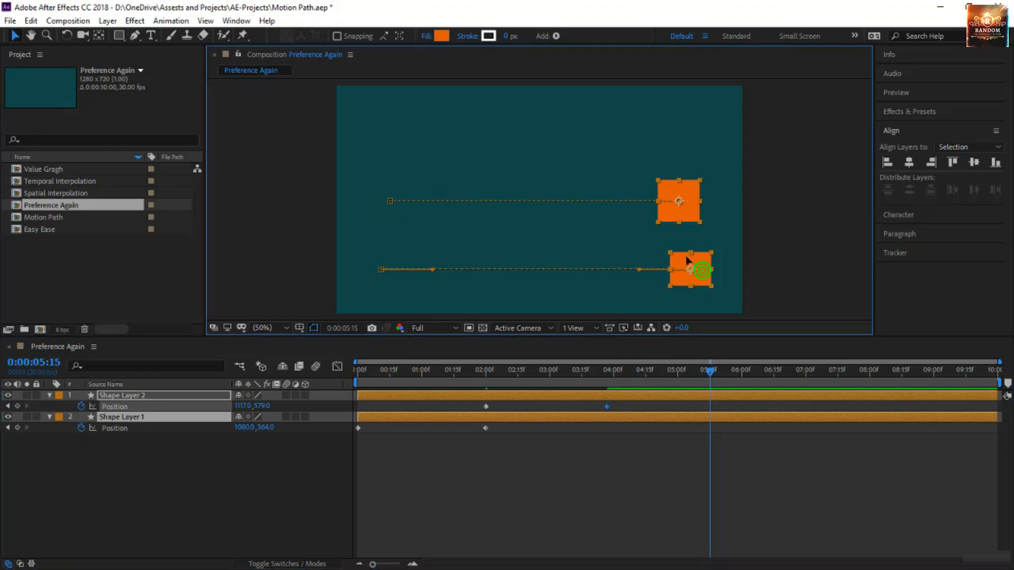
drag(687, 261, 492, 194)
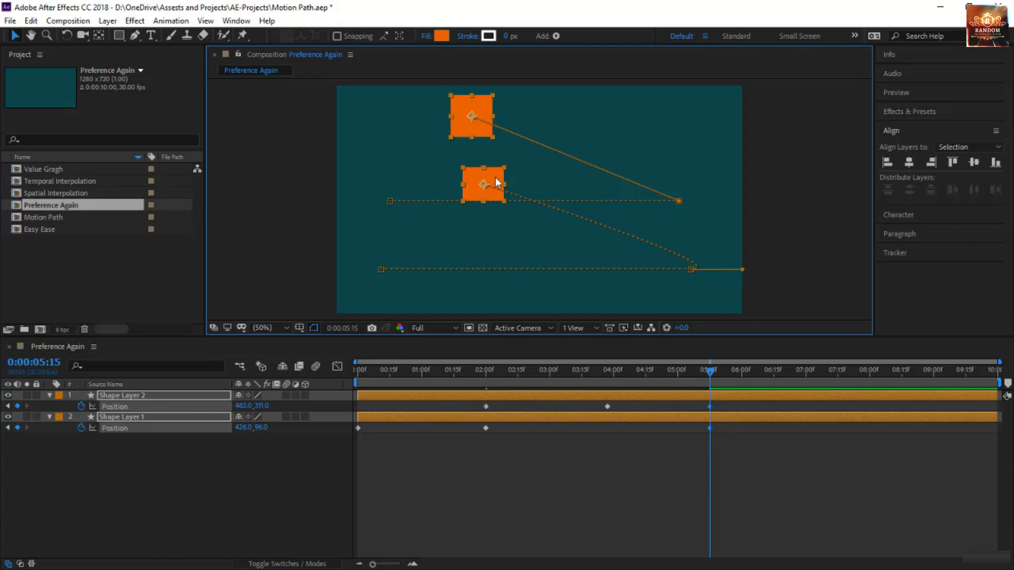
drag(499, 181, 641, 170)
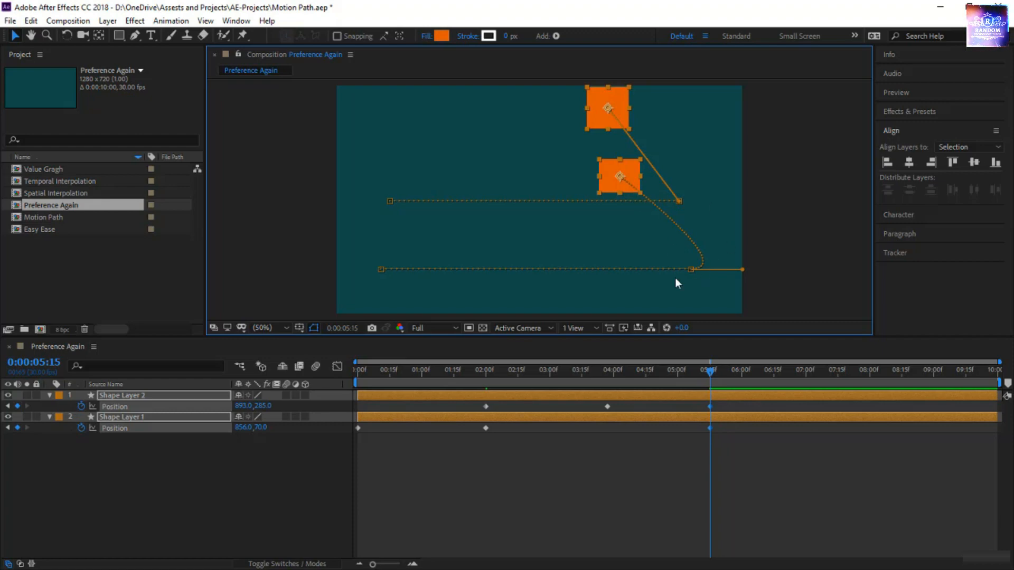
drag(743, 266, 488, 241)
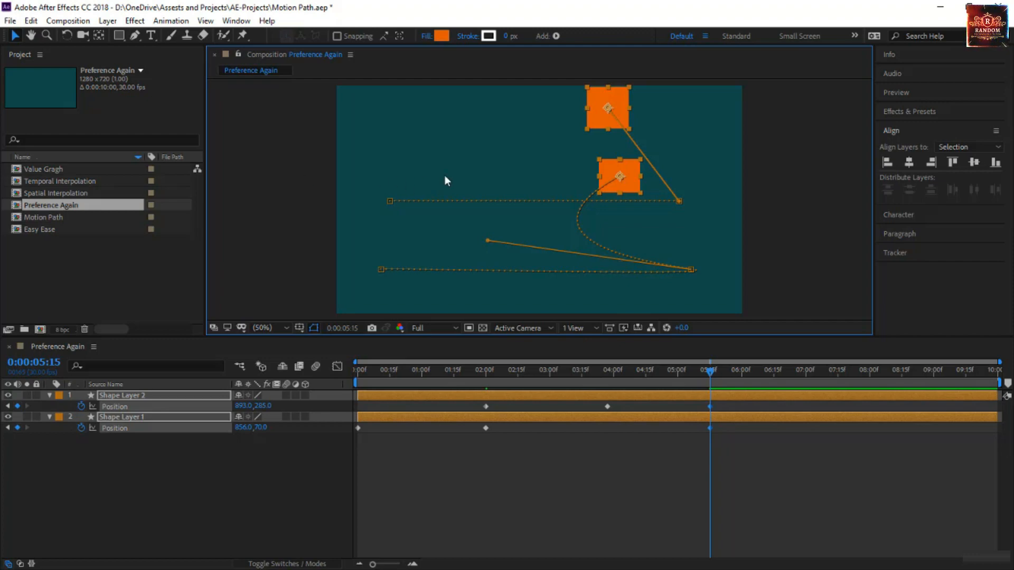
click(699, 185)
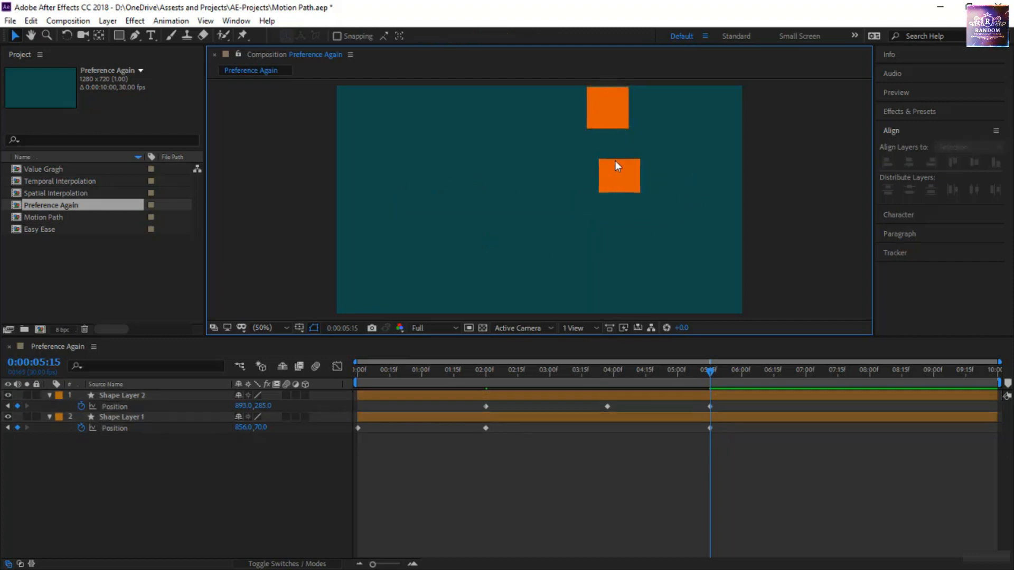
Try Continuous Bezier temporal and spatial interpolation on all of the upper square's Position keyframes, and undo the change
click(603, 105)
click(158, 429)
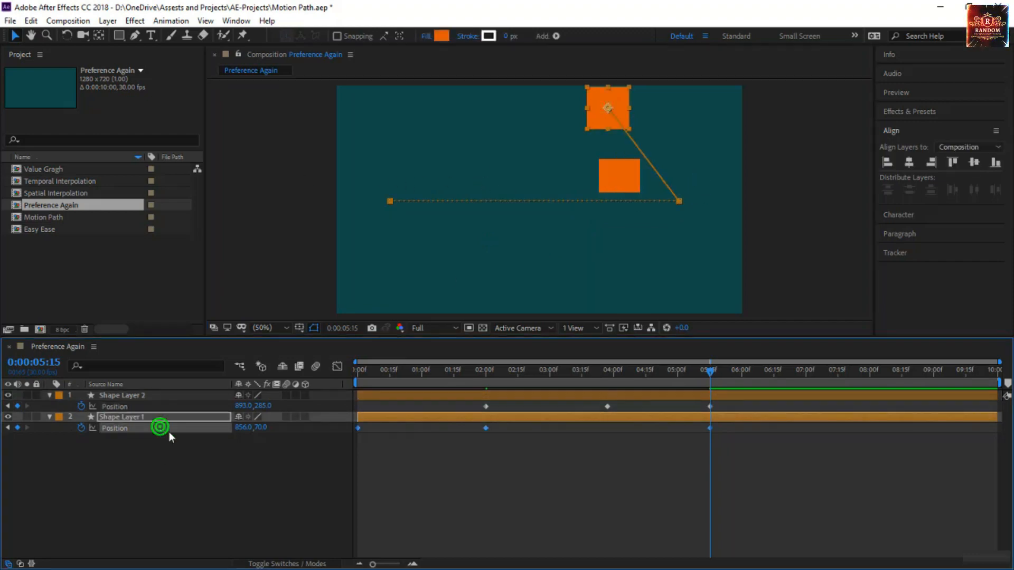
right_click(358, 428)
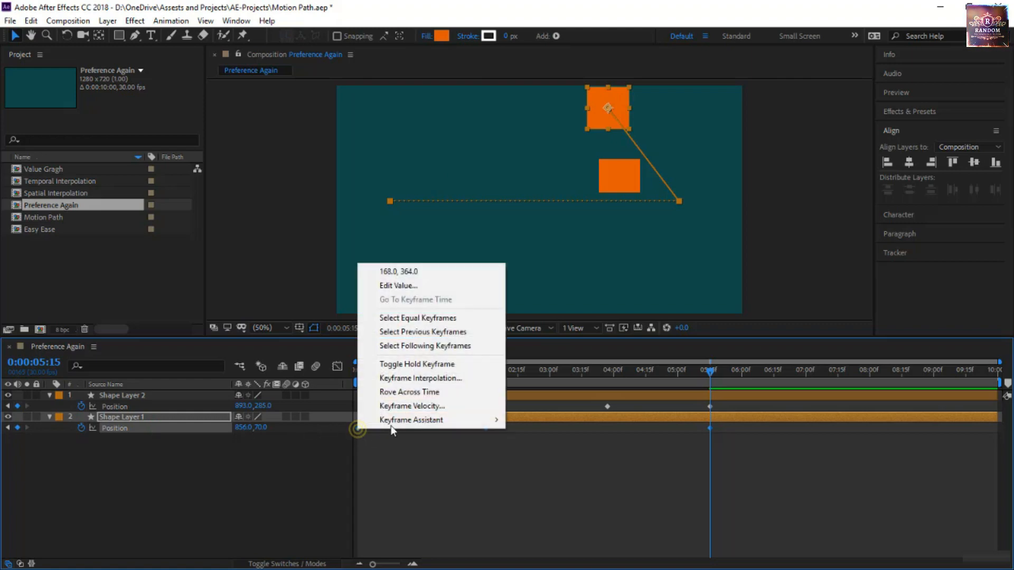
click(430, 380)
click(740, 217)
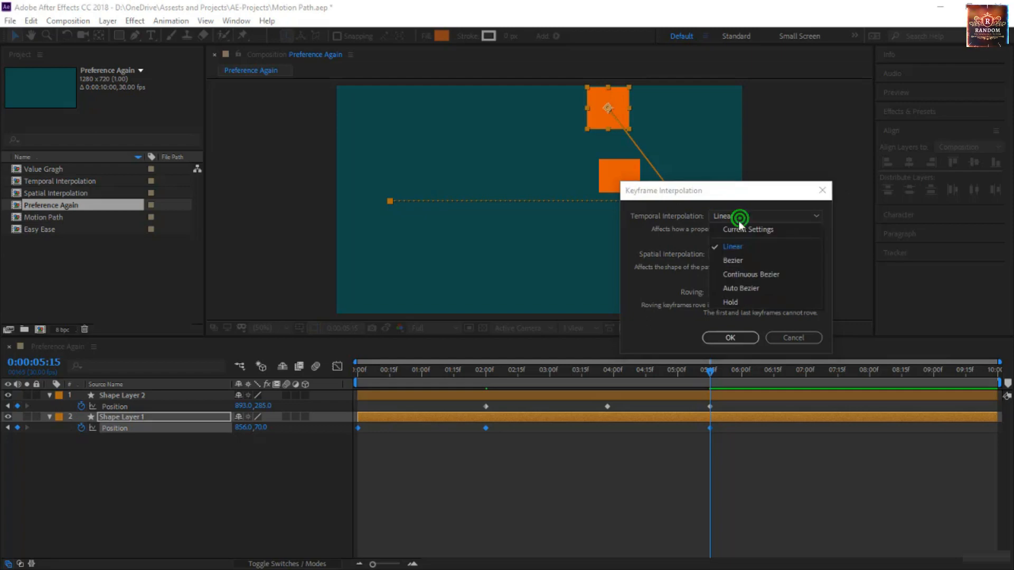
click(741, 274)
click(739, 254)
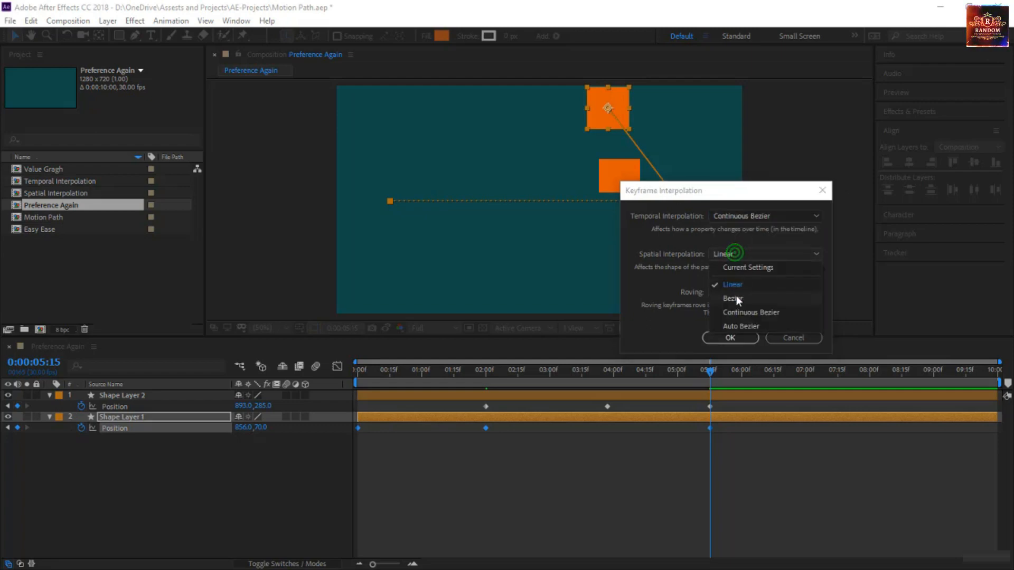
click(733, 315)
click(733, 338)
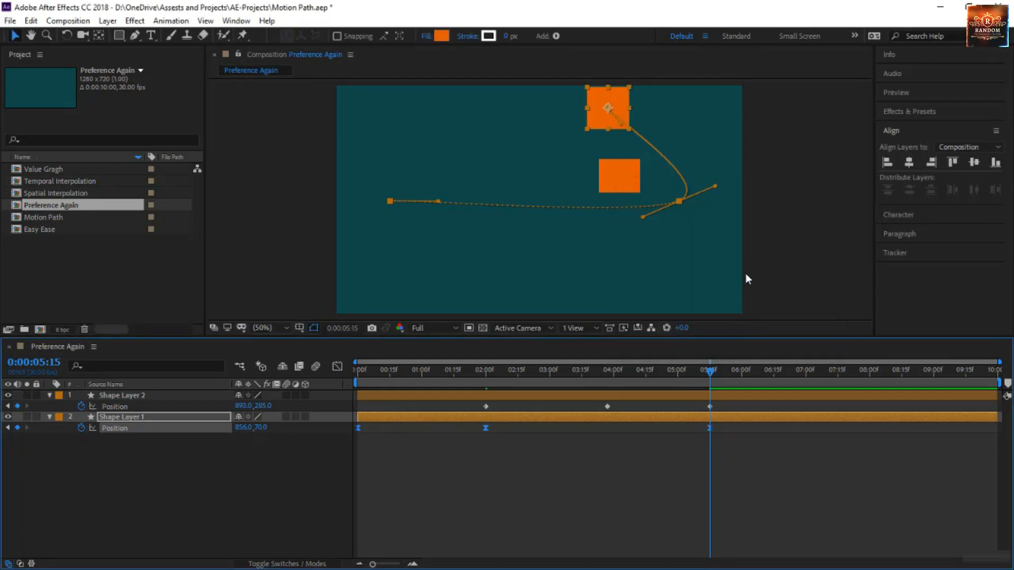
shift+click(620, 190)
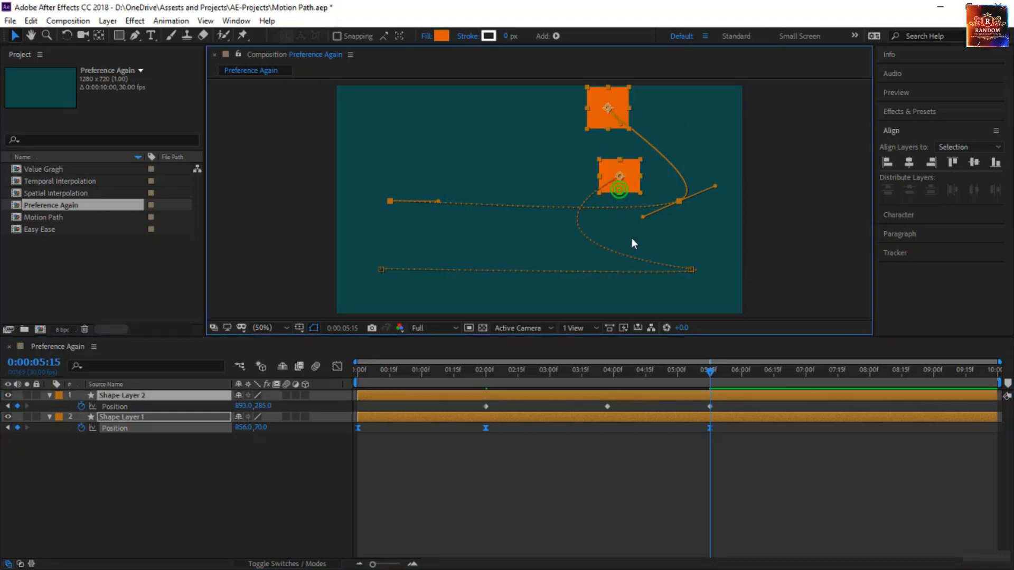
key(ctrl+z)
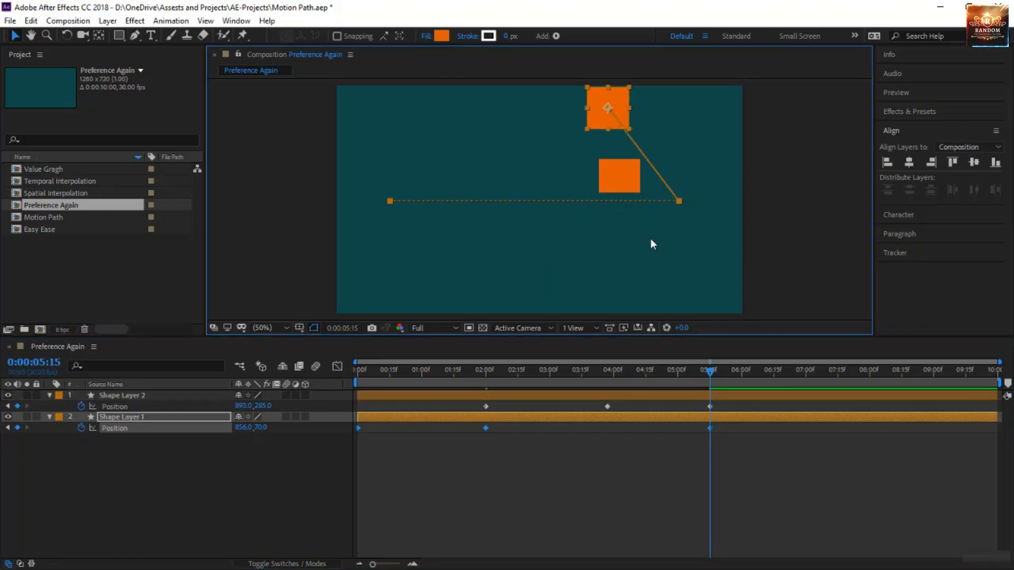
Set the spatial interpolation of the lower rectangle's middle Position keyframe to Linear
click(612, 181)
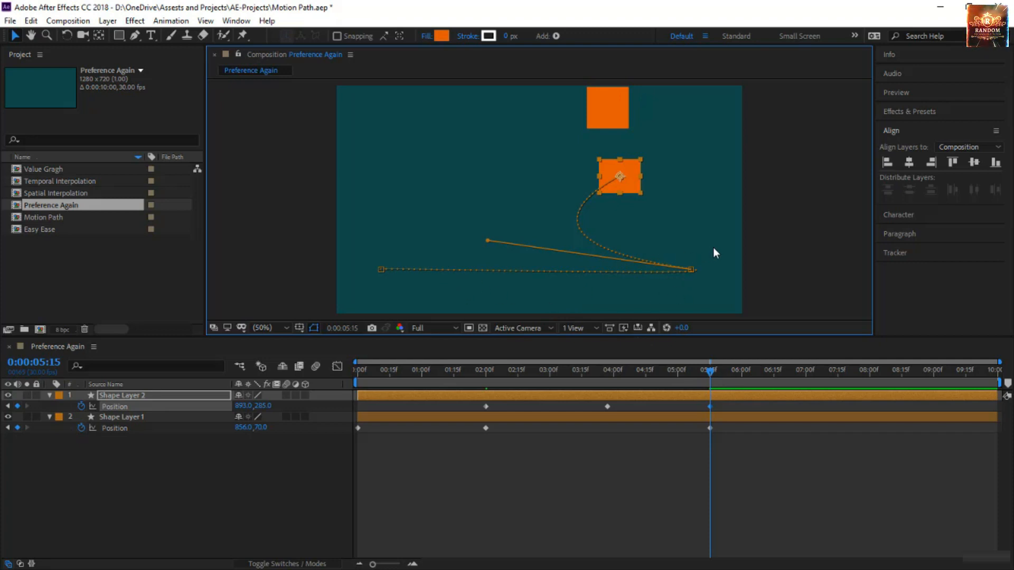
click(689, 269)
right_click(689, 270)
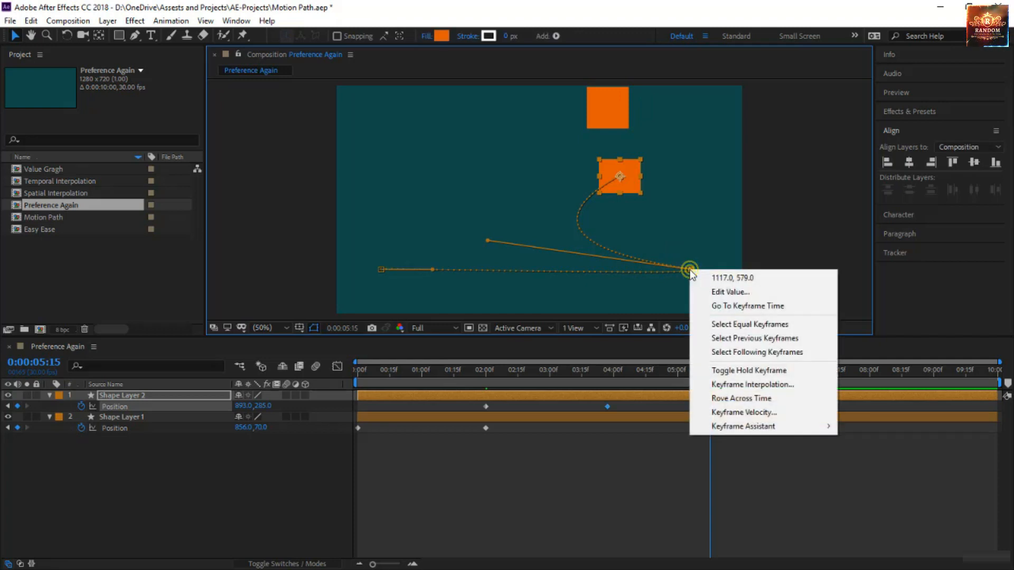
click(747, 387)
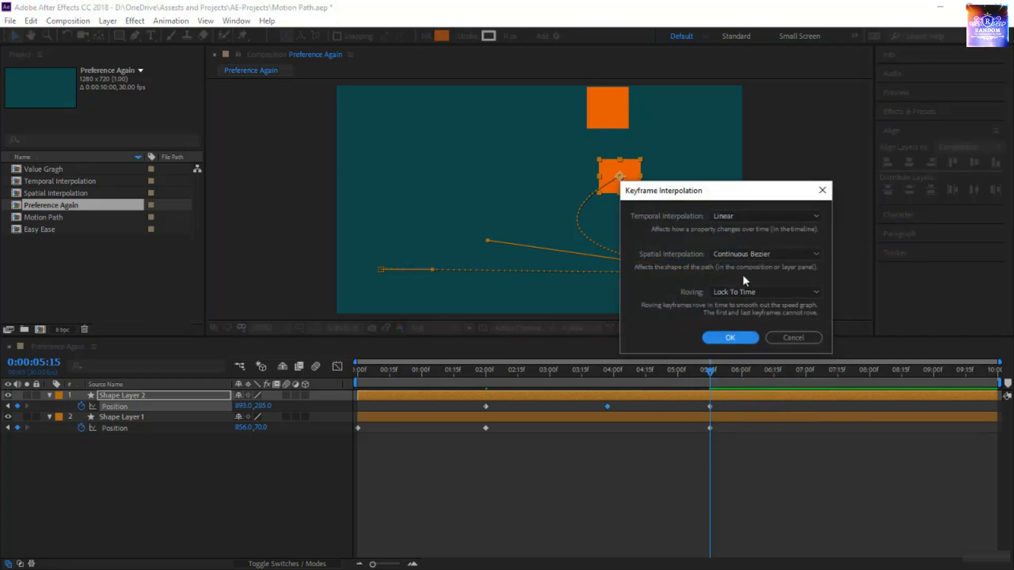
click(740, 254)
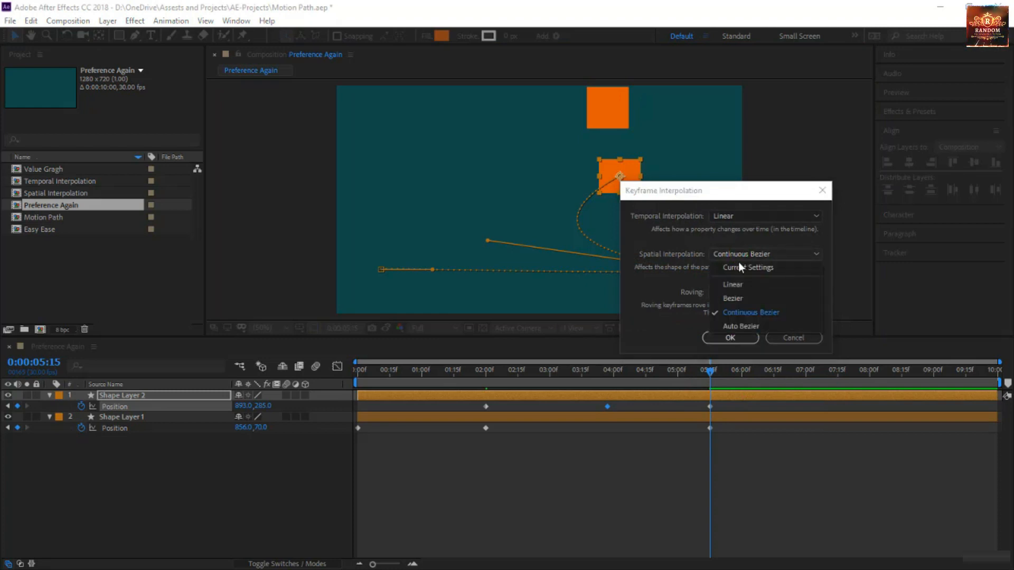
click(736, 287)
click(730, 338)
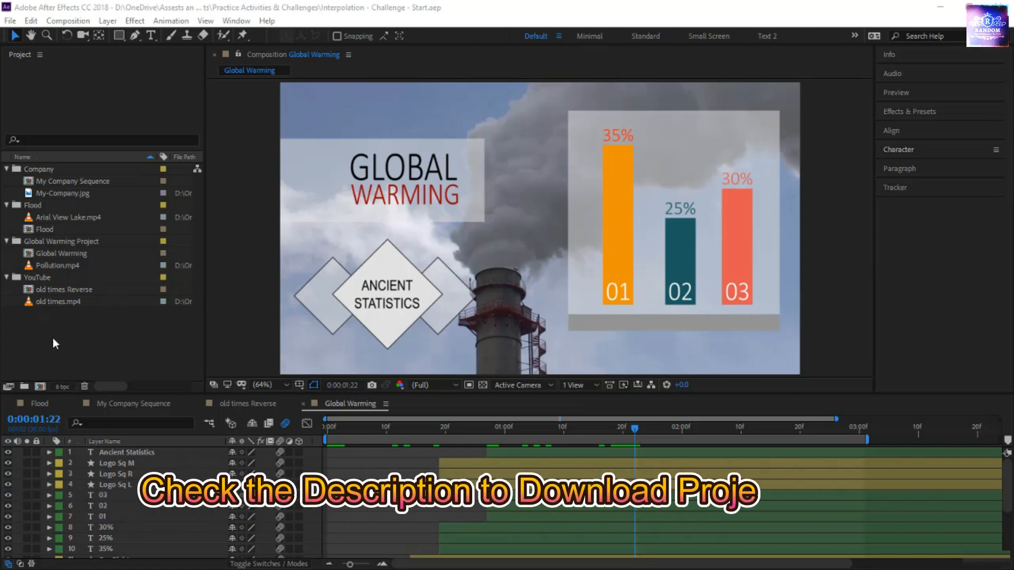
Review the animations in the My Company Sequence and Flood compositions by scrubbing through their timelines
double_click(100, 182)
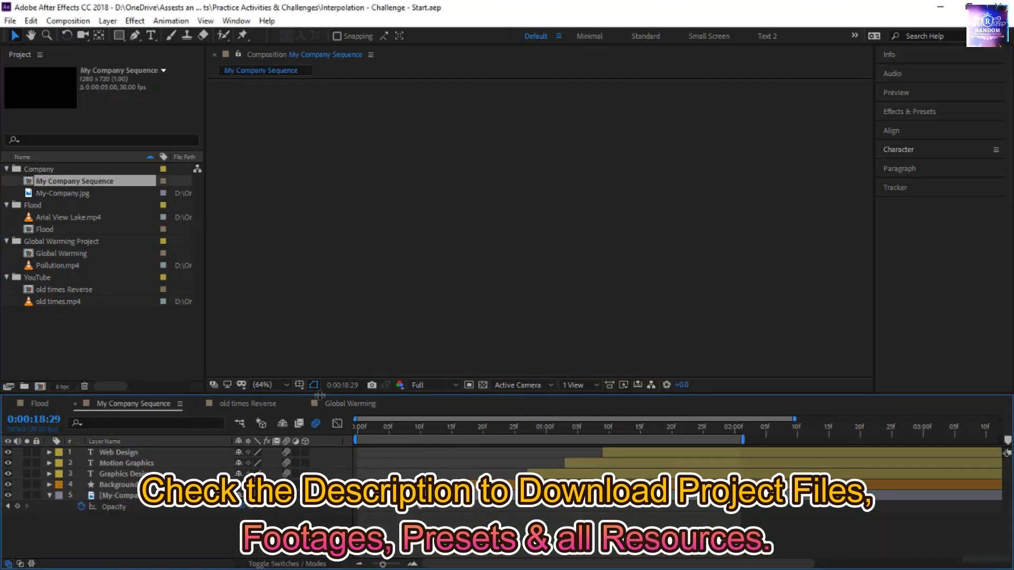
drag(363, 424, 653, 438)
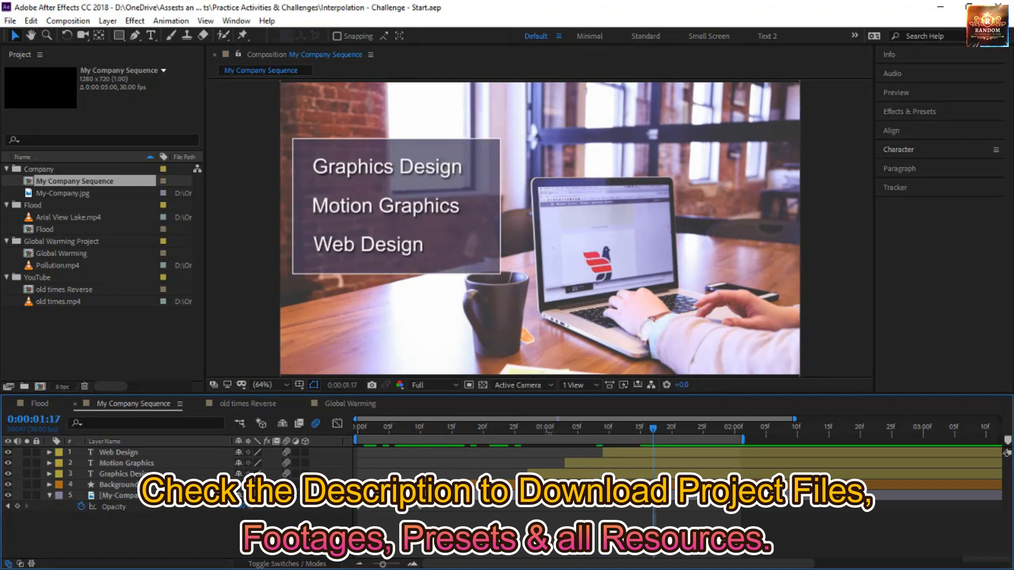
double_click(50, 230)
drag(358, 428, 650, 440)
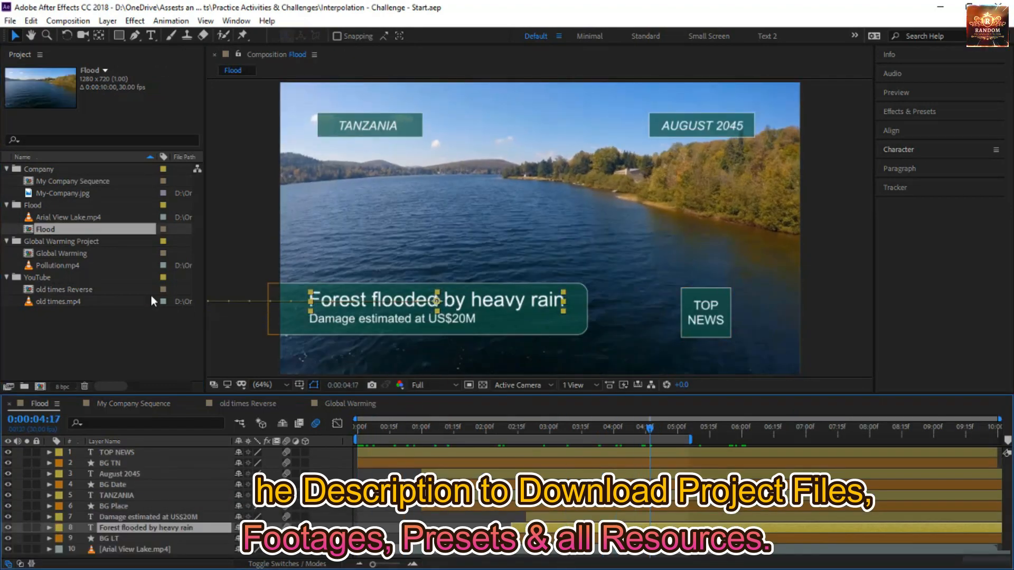
Review the animations in the Global Warming and old times Reverse compositions, and return the latter to its first frame
double_click(75, 252)
click(337, 433)
key(space)
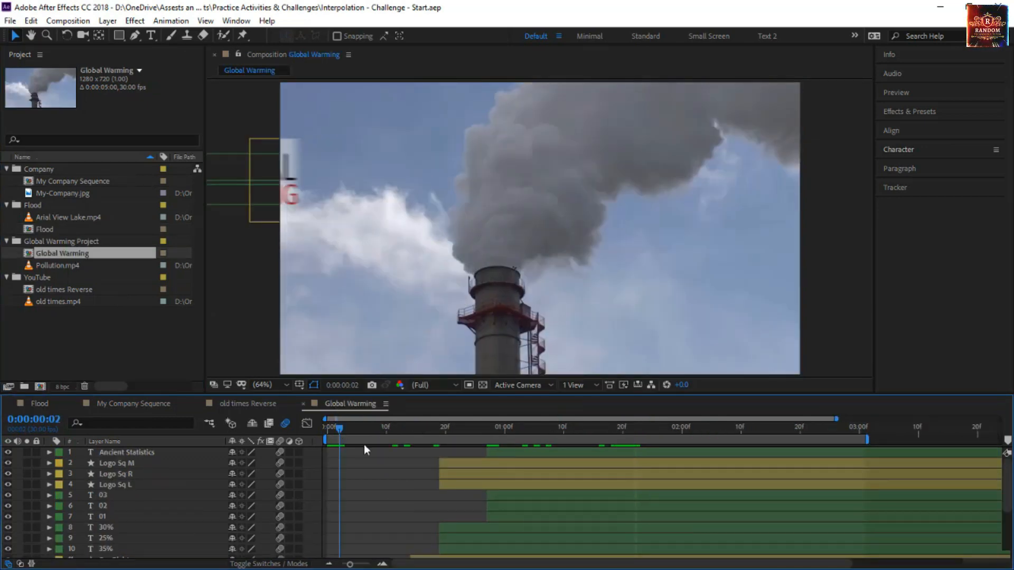
double_click(90, 290)
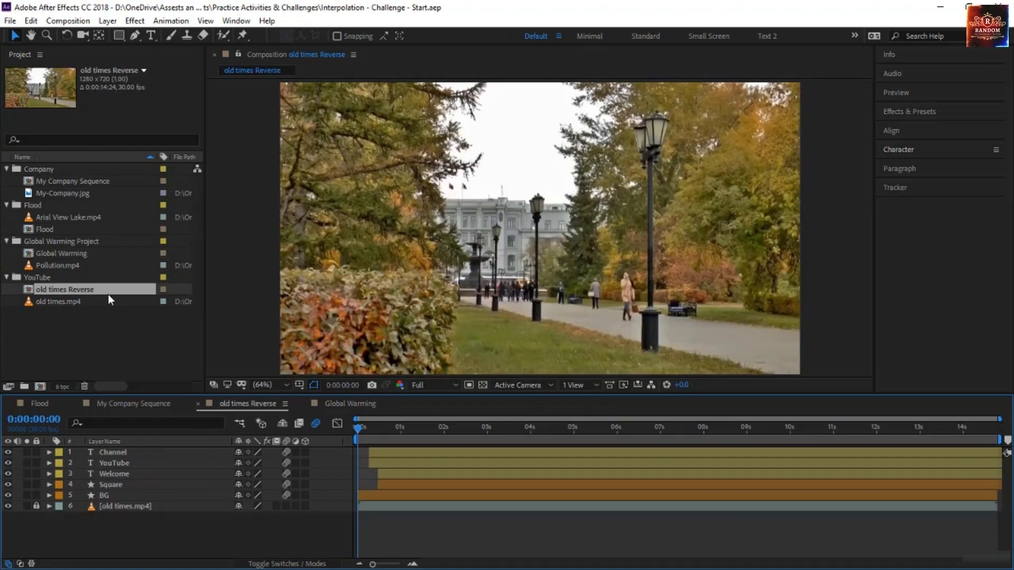
drag(360, 427, 693, 448)
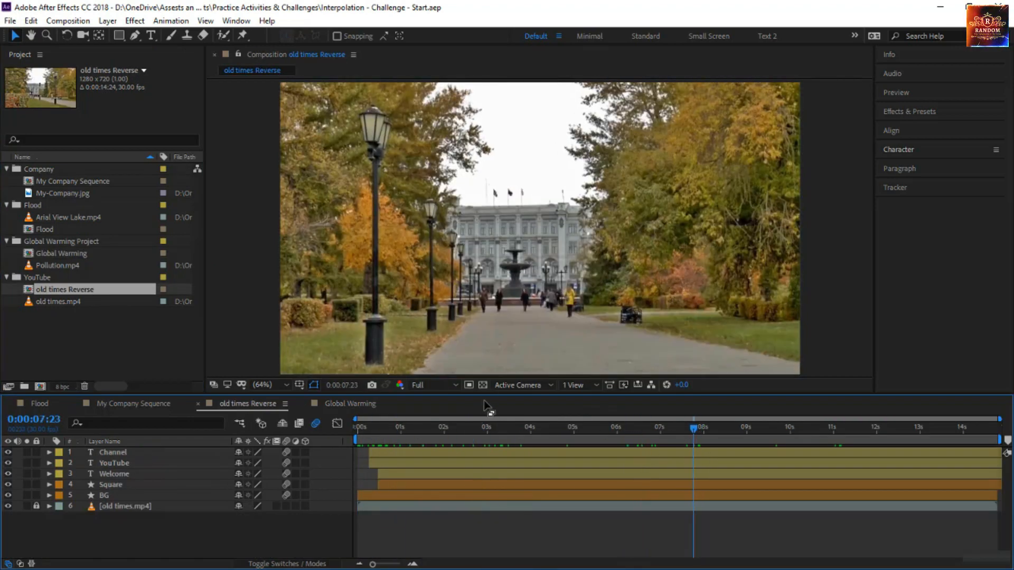
key(Home)
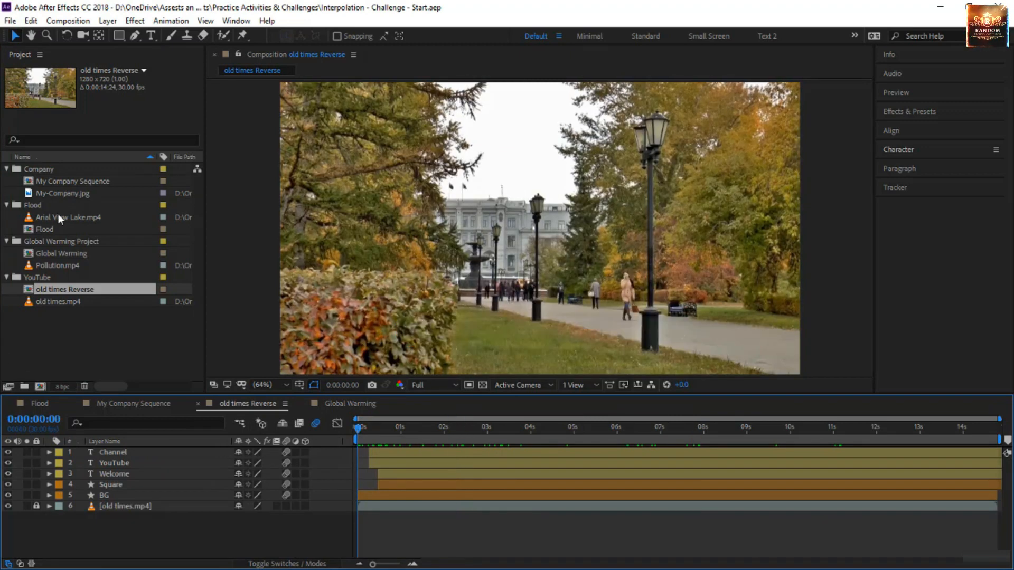
Open the My Company Sequence composition and reveal the keyframed properties of all five layers
click(78, 181)
double_click(88, 185)
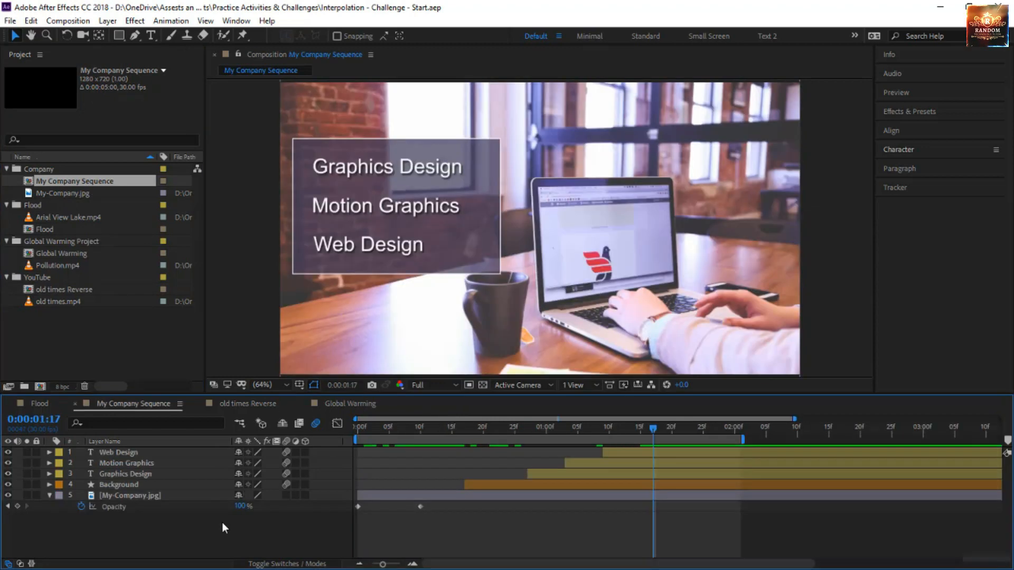
drag(222, 522, 176, 452)
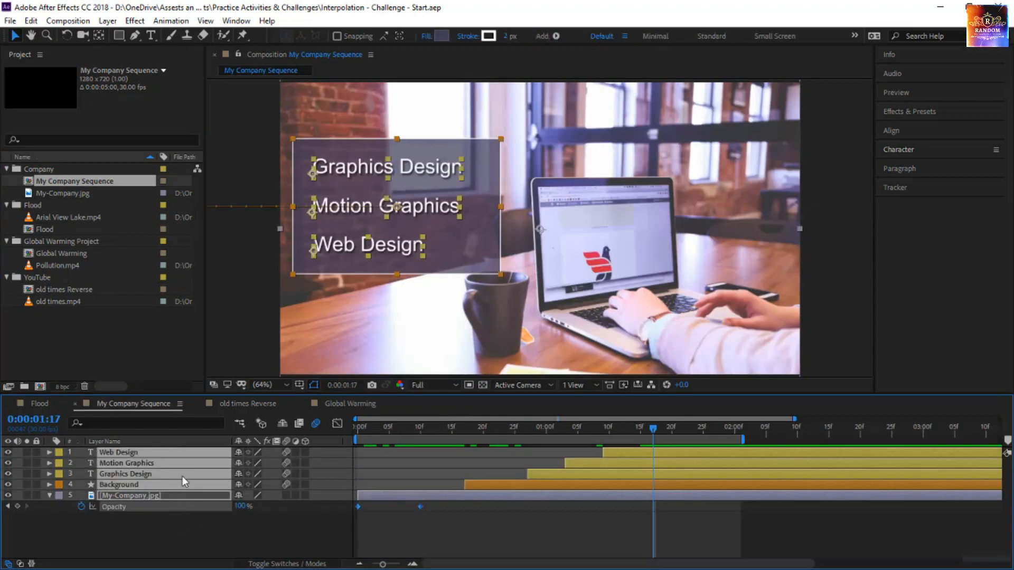
key(u)
scroll(571, 497, down, 1)
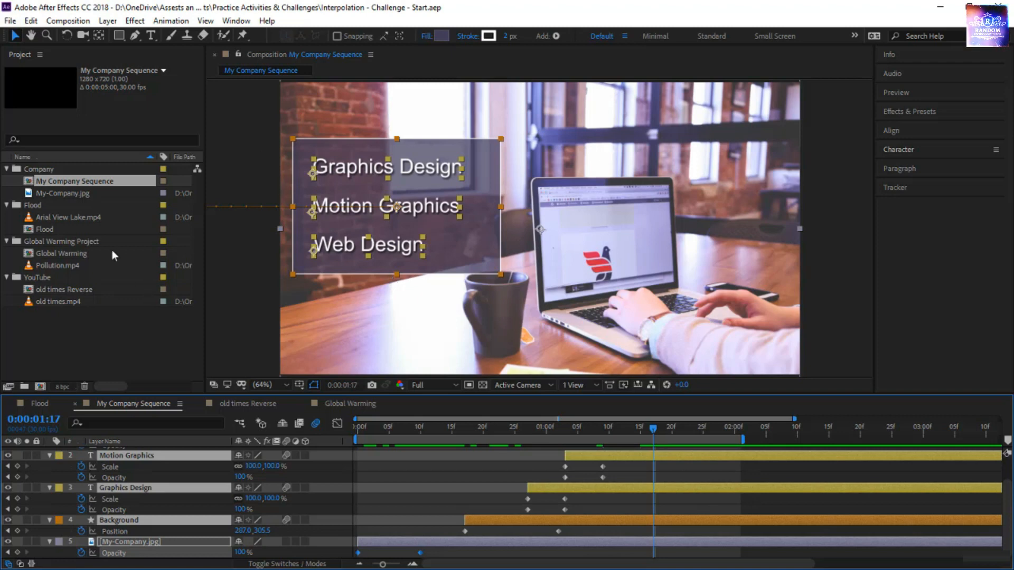
Review the animations in the Flood, Global Warming and old times Reverse compositions by scrubbing through their timelines
double_click(87, 228)
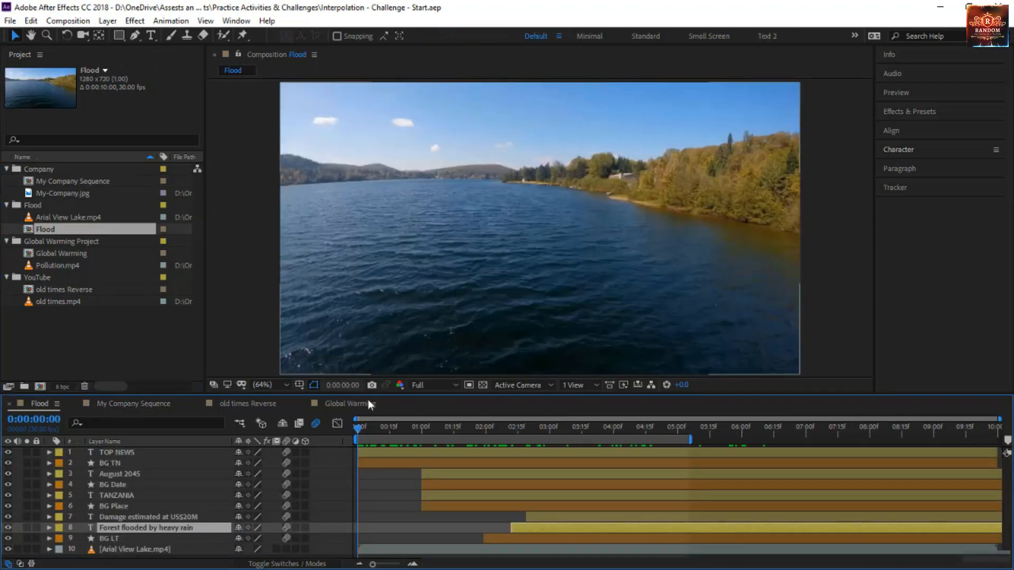
drag(357, 426, 647, 487)
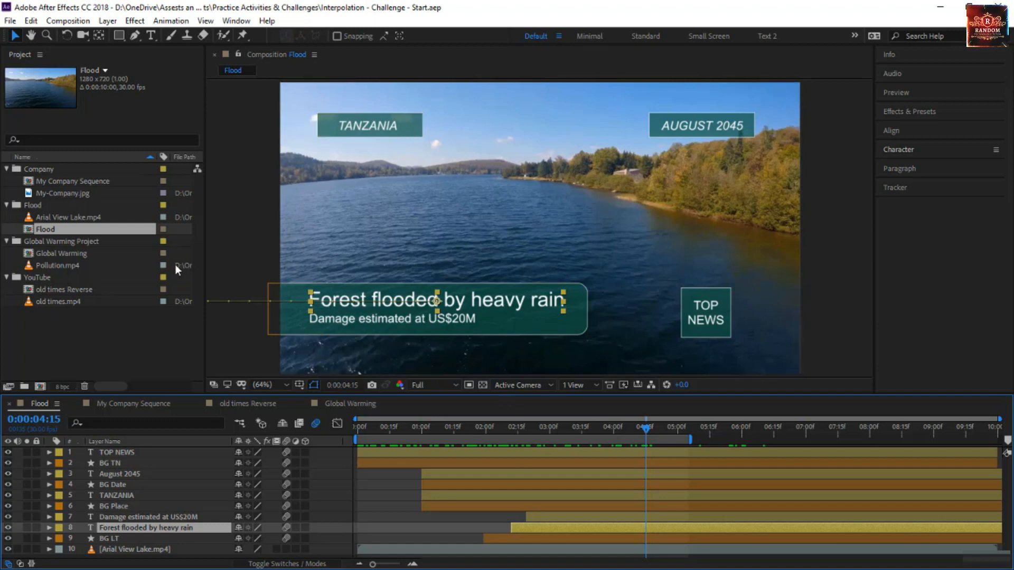
double_click(88, 255)
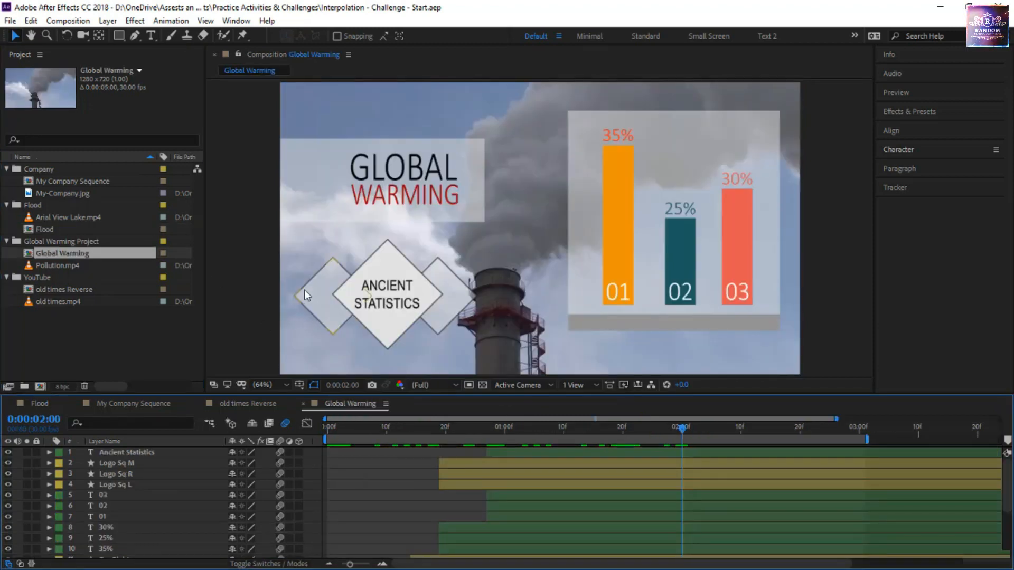
drag(591, 429, 660, 483)
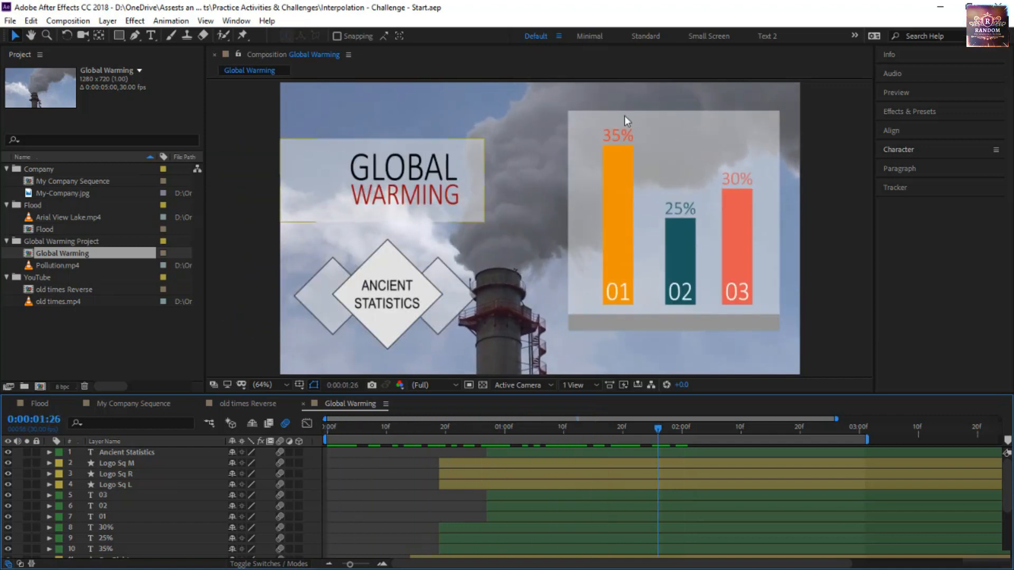
click(583, 271)
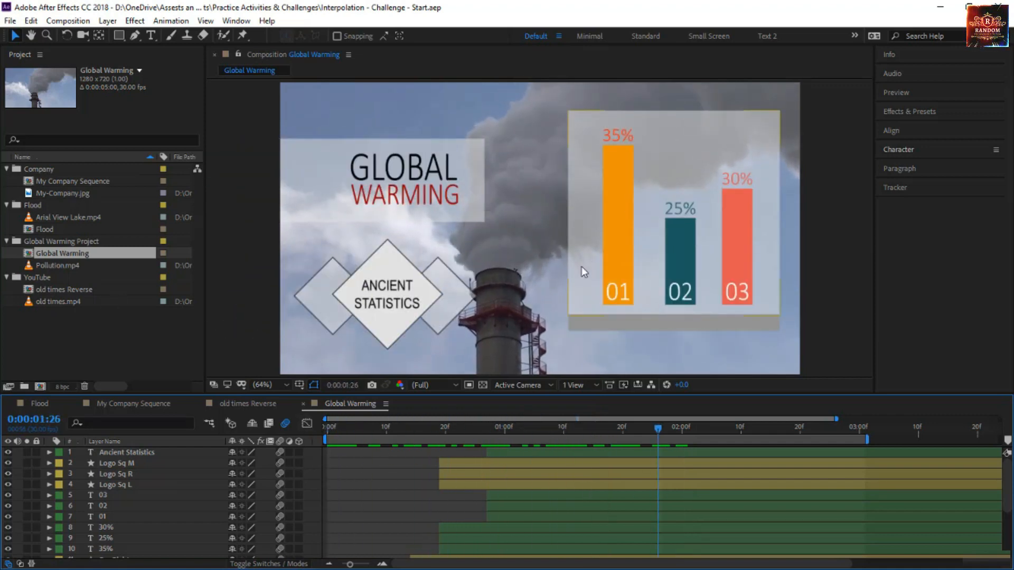
click(402, 166)
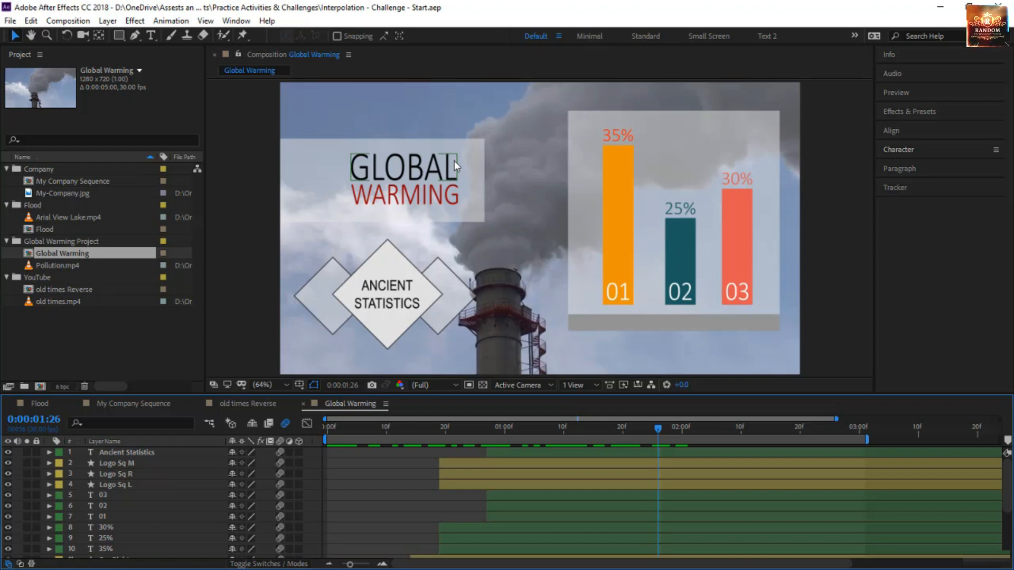
double_click(100, 290)
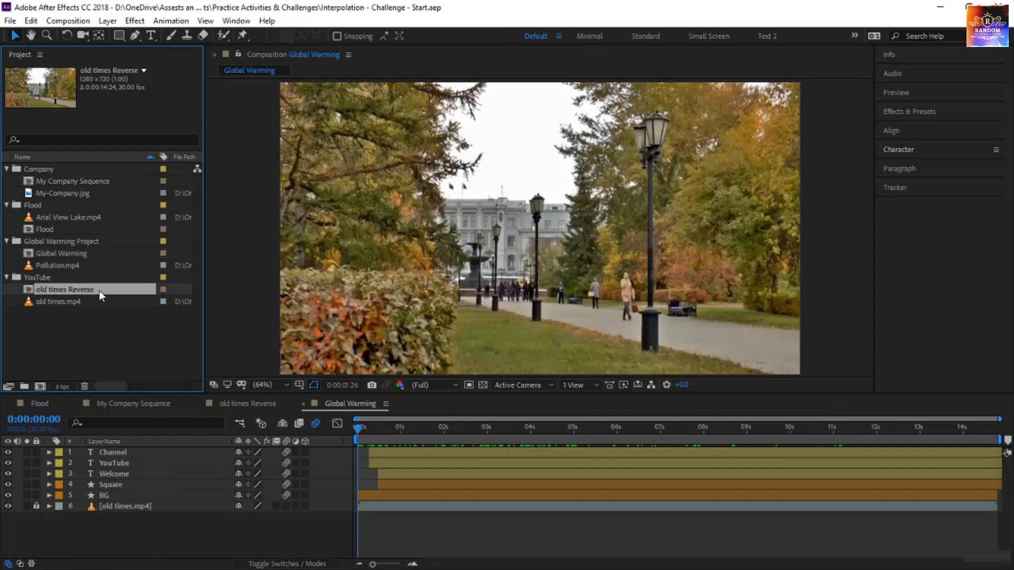
drag(358, 428, 480, 313)
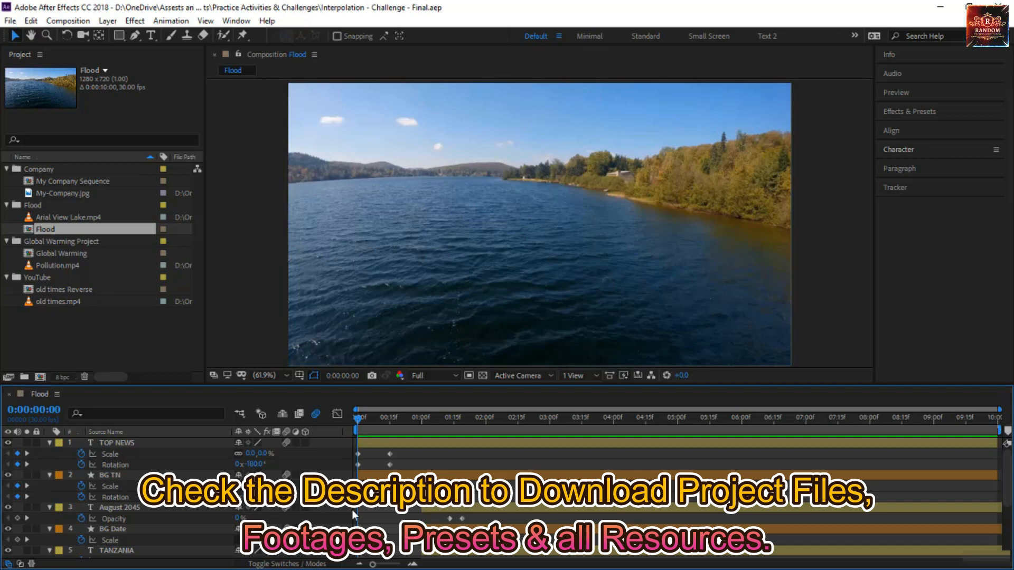
Open the My Company Sequence and Global Warming compositions in the final project and preview their eased animations
double_click(112, 183)
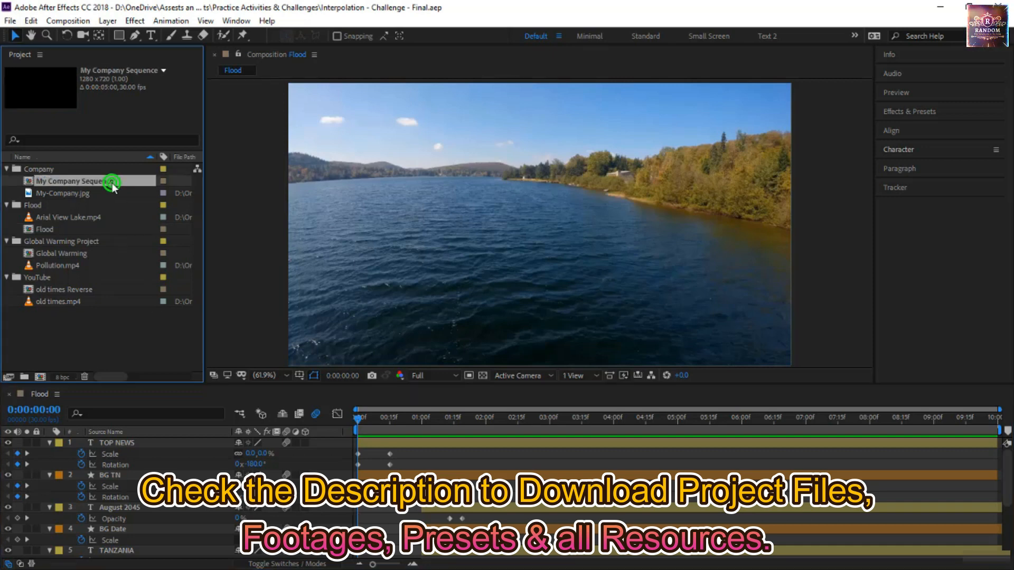
drag(357, 416, 356, 467)
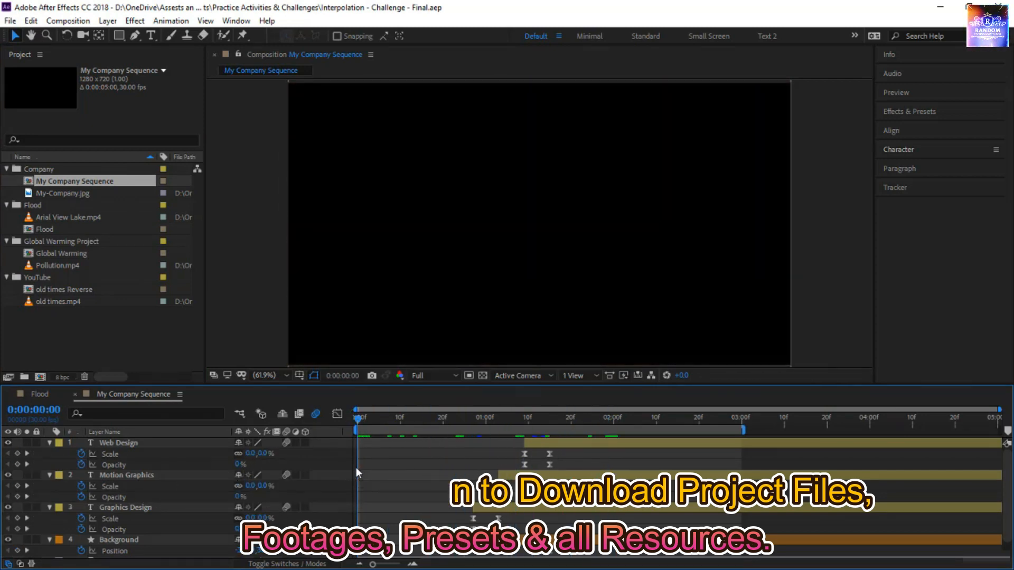
click(69, 257)
double_click(70, 256)
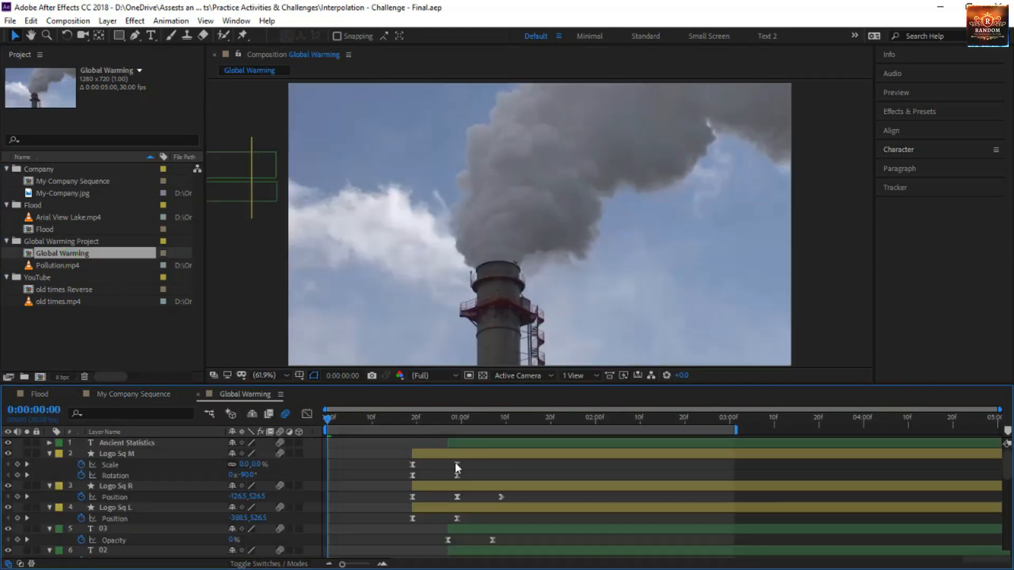
key(space)
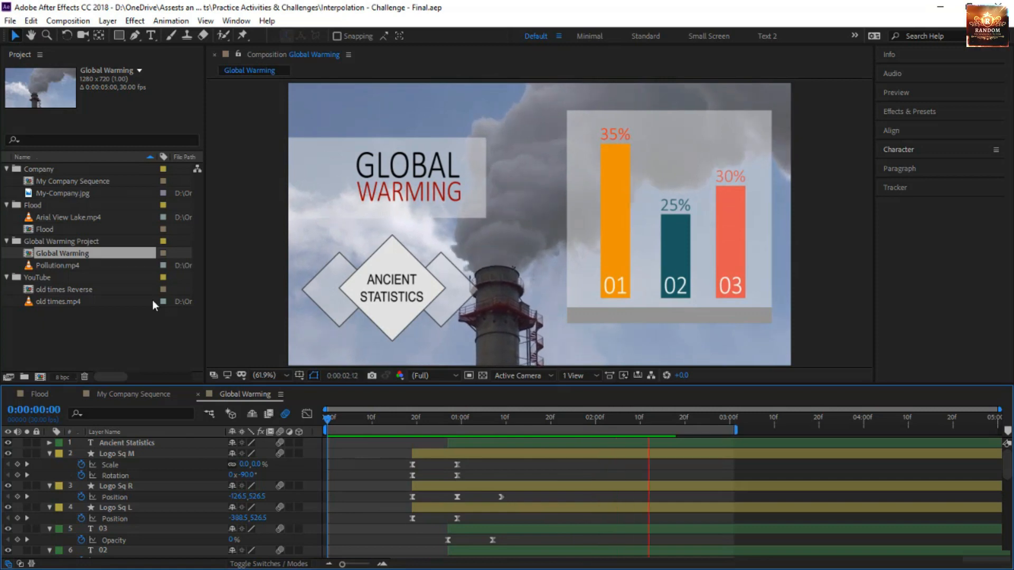
Open the old times Reverse composition and switch its timeline from the Graph Editor to the layer keyframes
click(94, 294)
double_click(94, 293)
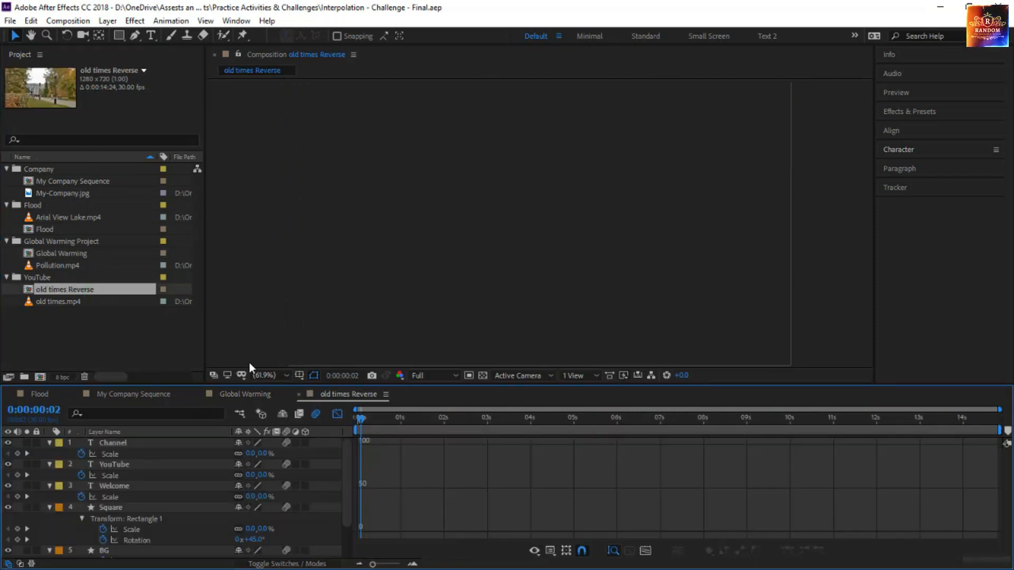
click(336, 414)
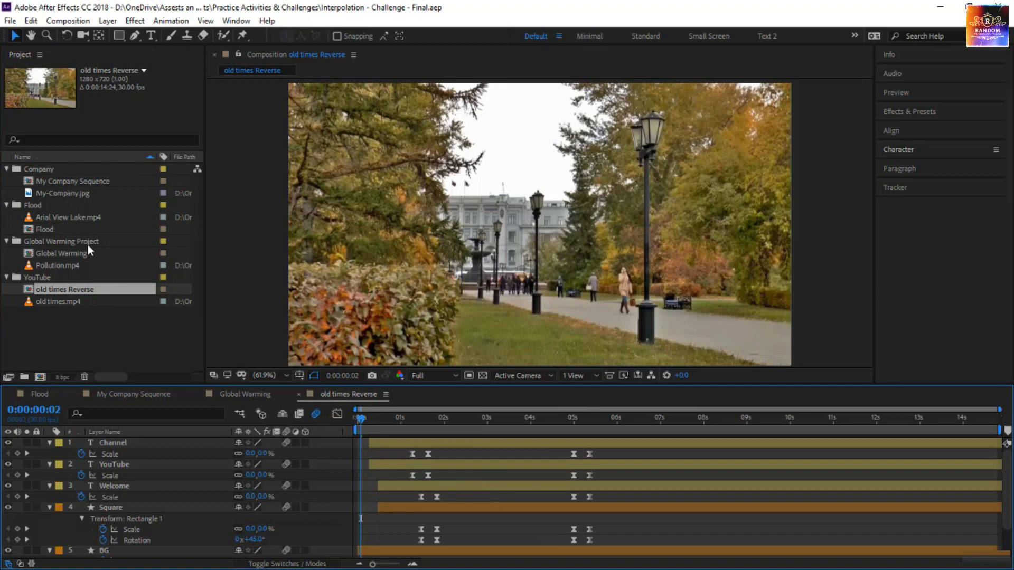
In the Flood composition, apply Easy Ease to all Scale and Rotation keyframes of the TOP NEWS and BG TN layers
double_click(65, 229)
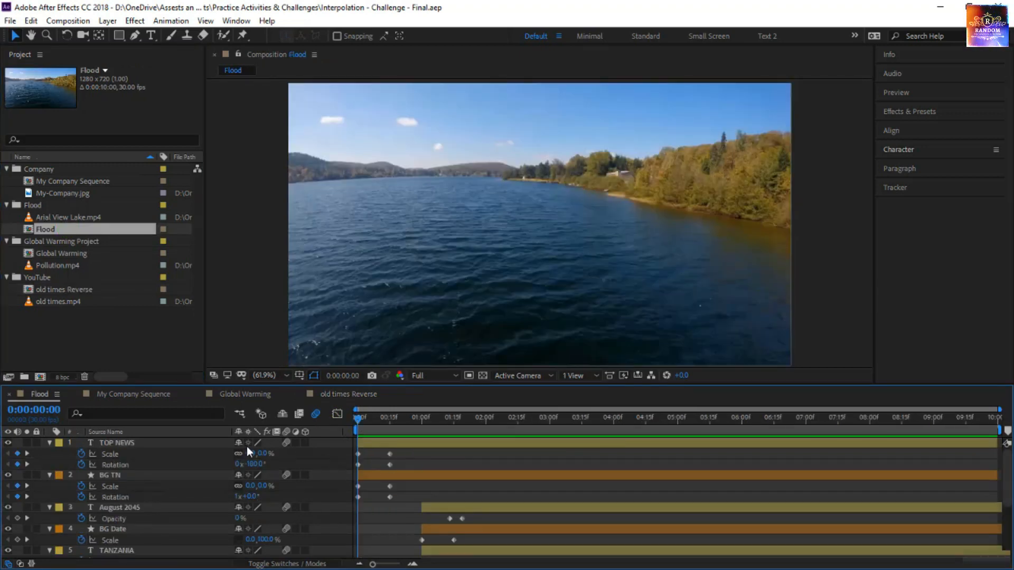
click(175, 444)
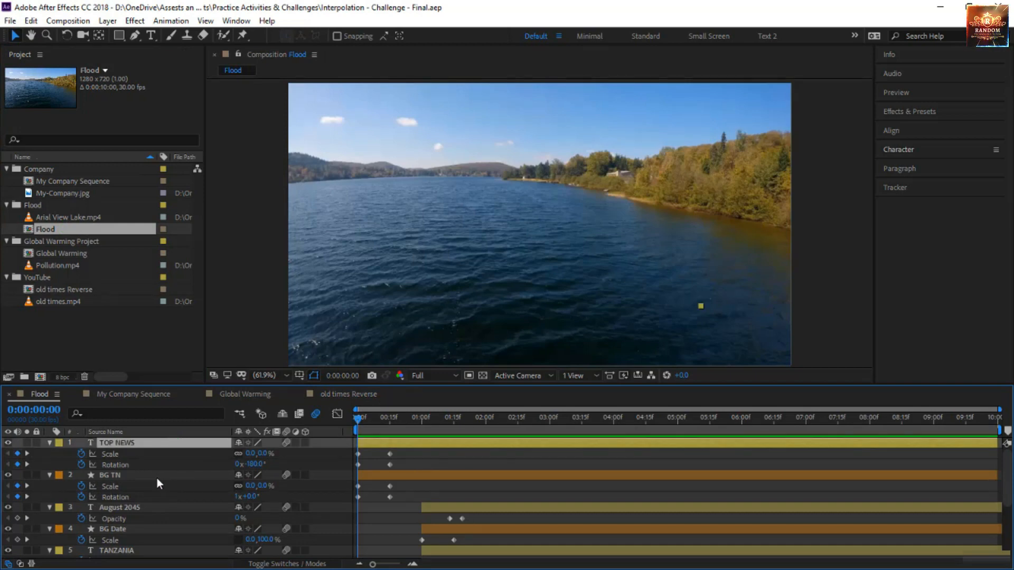
ctrl+click(156, 477)
drag(411, 450, 353, 508)
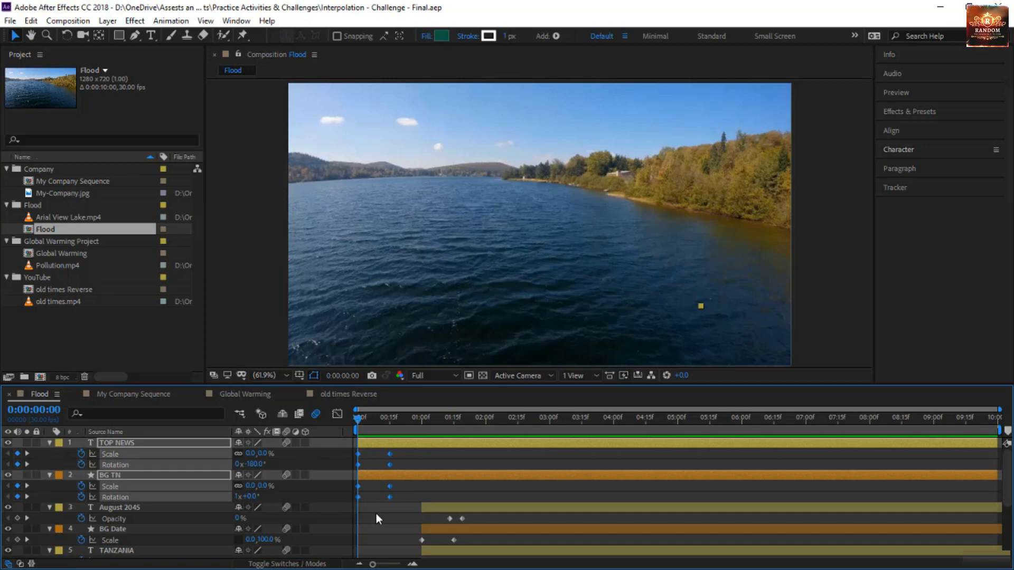
key(F9)
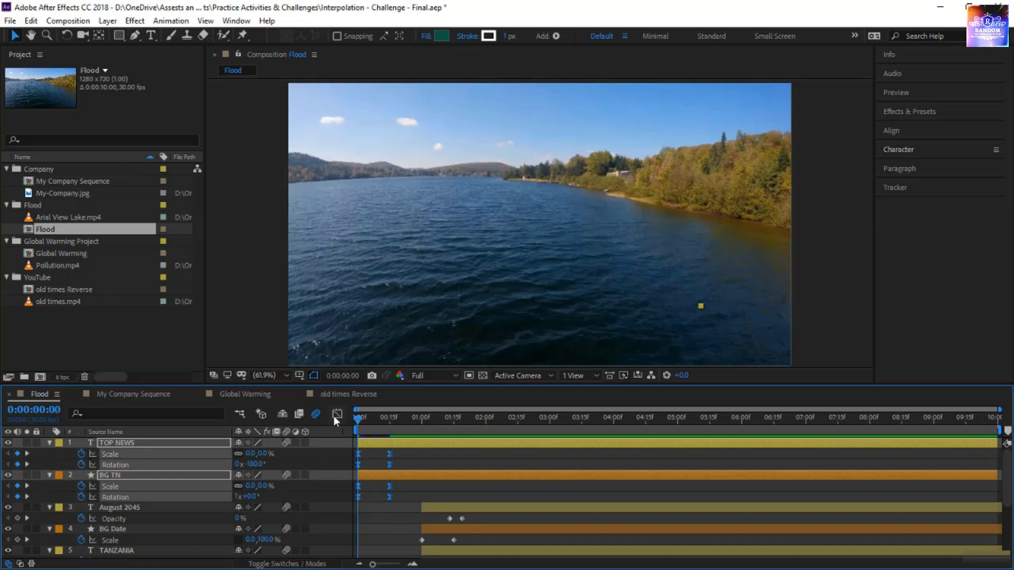
Display the value graph of only the Scale properties of TOP NEWS and BG TN in the Graph Editor
click(337, 414)
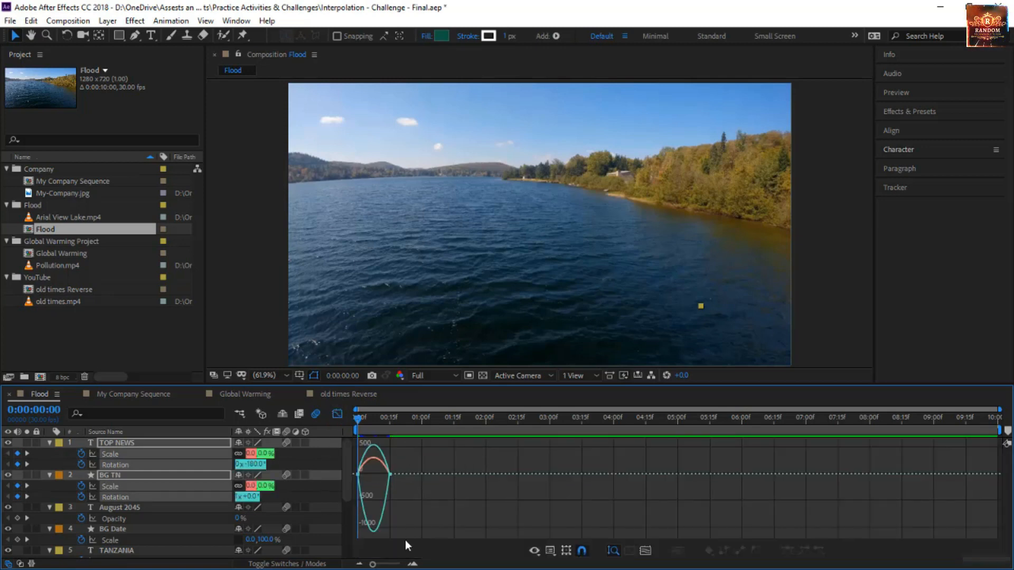
click(412, 564)
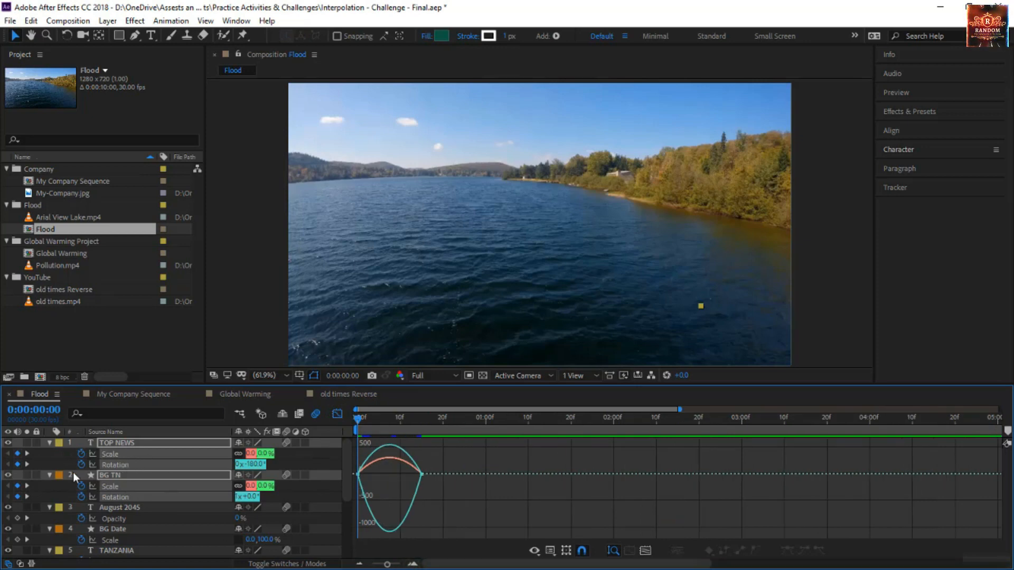
click(128, 465)
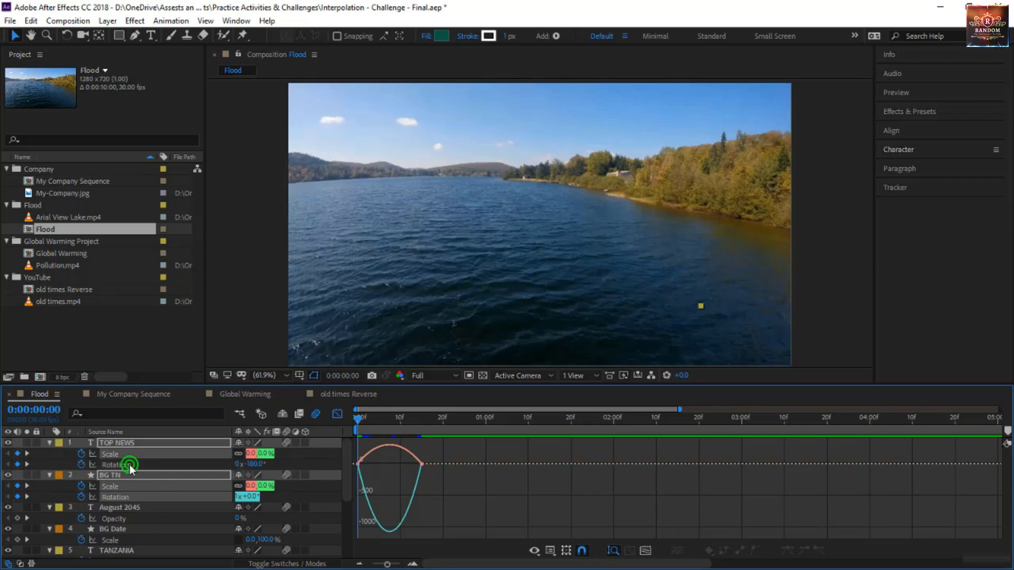
click(118, 497)
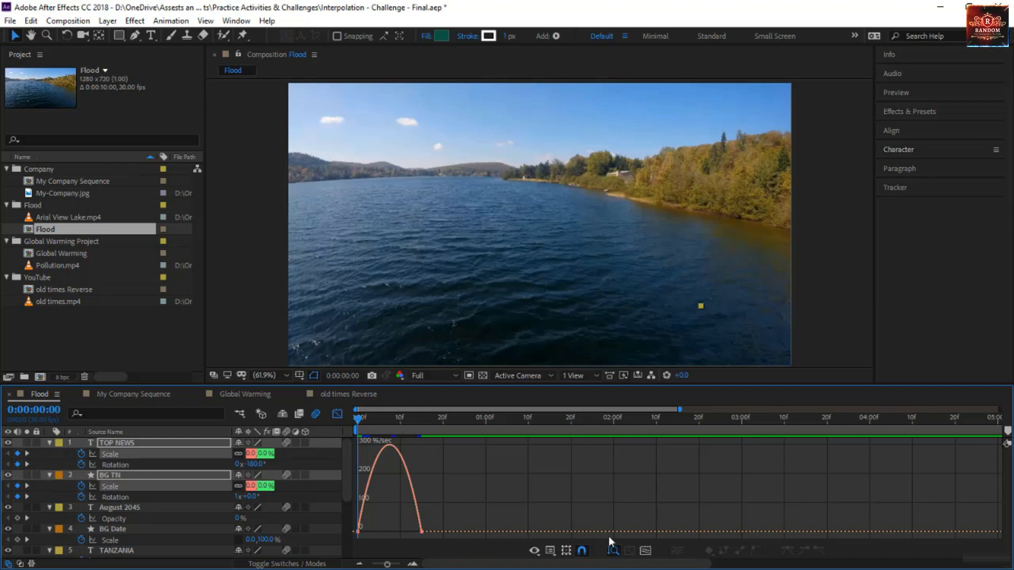
click(550, 550)
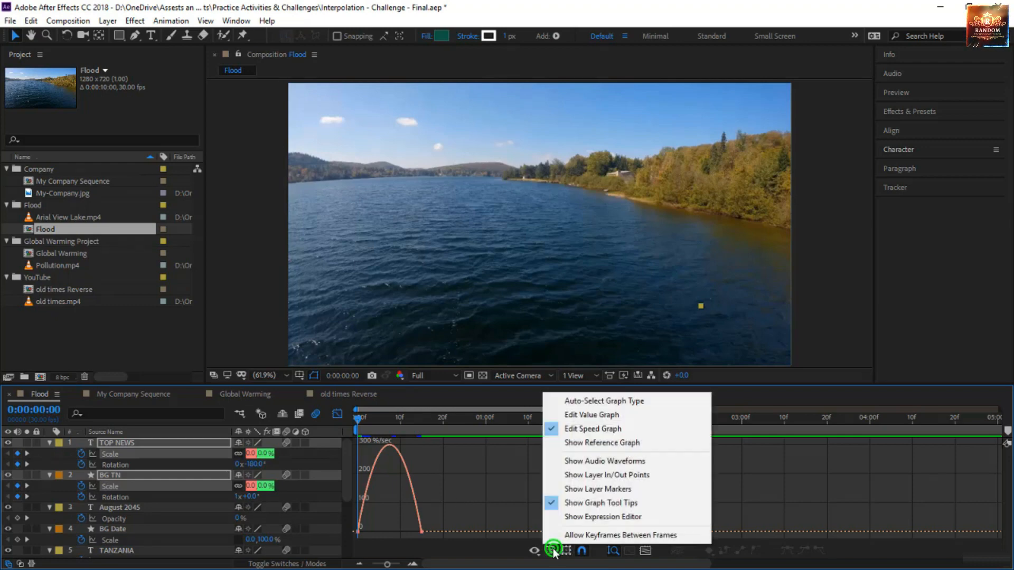
click(607, 418)
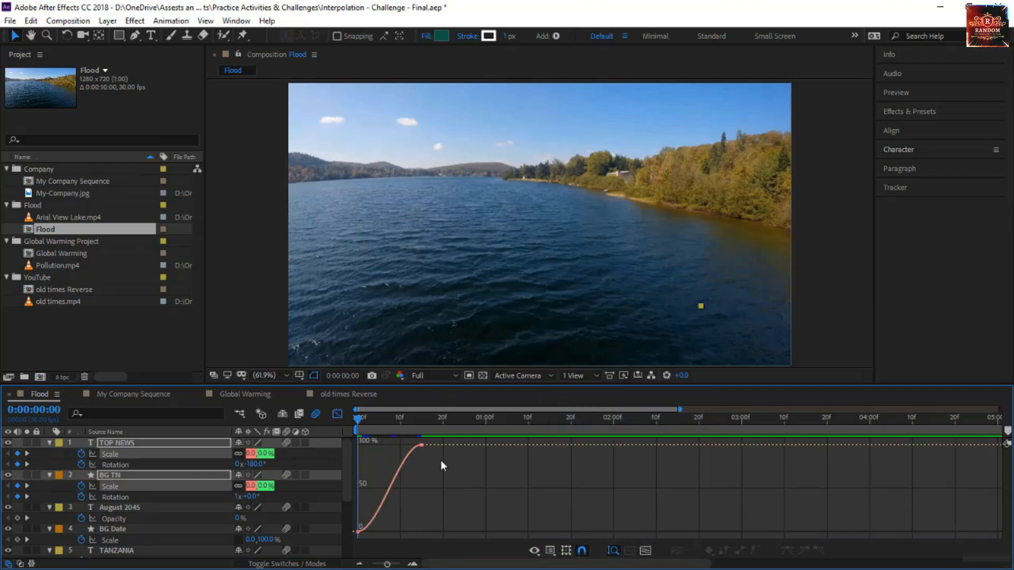
click(412, 564)
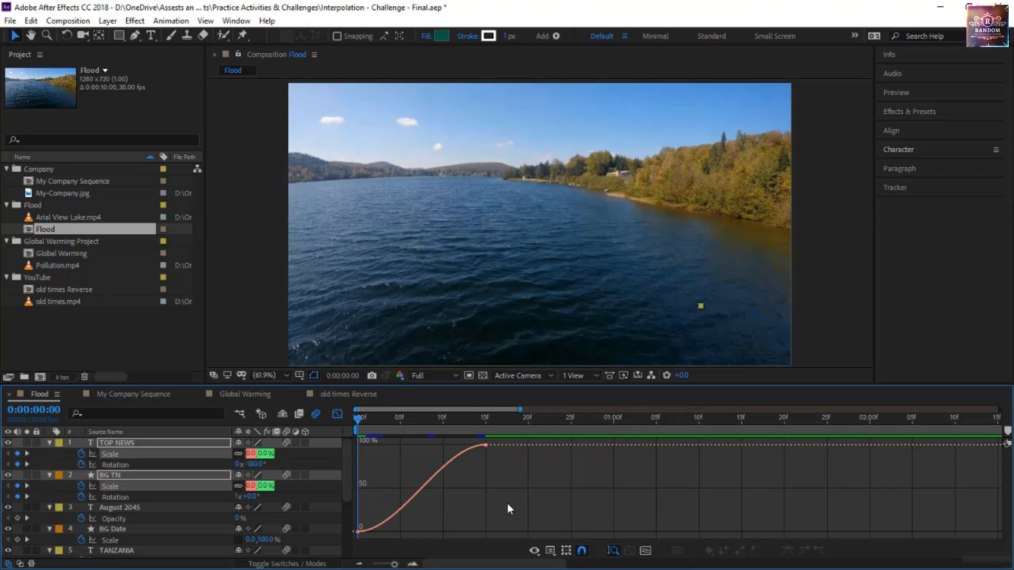
Reshape both layers' Scale curve to overshoot 100% before frame 15, extend the starting handle to about frame 8, and preview it
drag(526, 502, 469, 438)
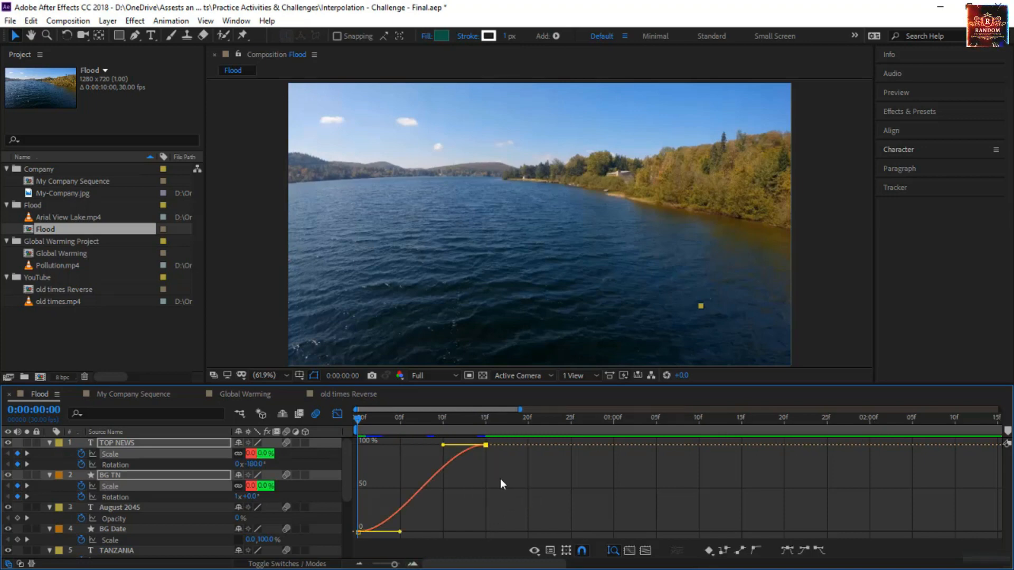
drag(416, 414, 459, 428)
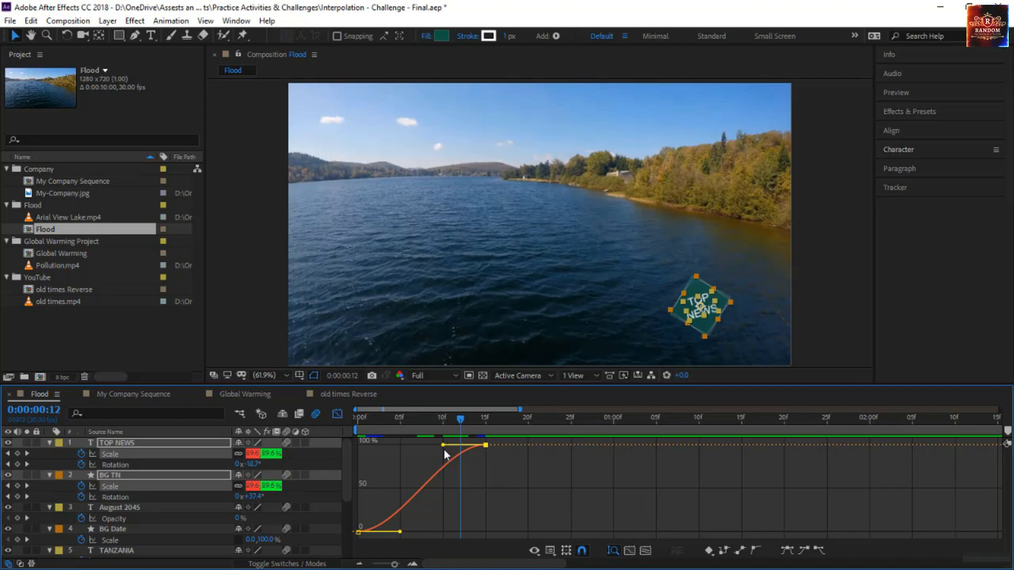
drag(441, 427, 494, 471)
drag(445, 516, 427, 535)
click(427, 418)
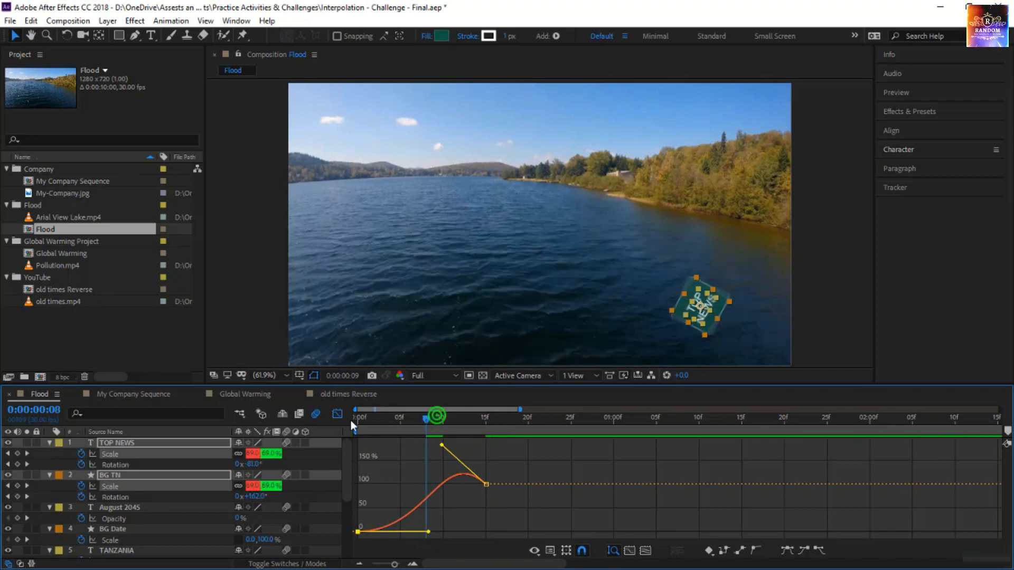
click(354, 419)
key(space)
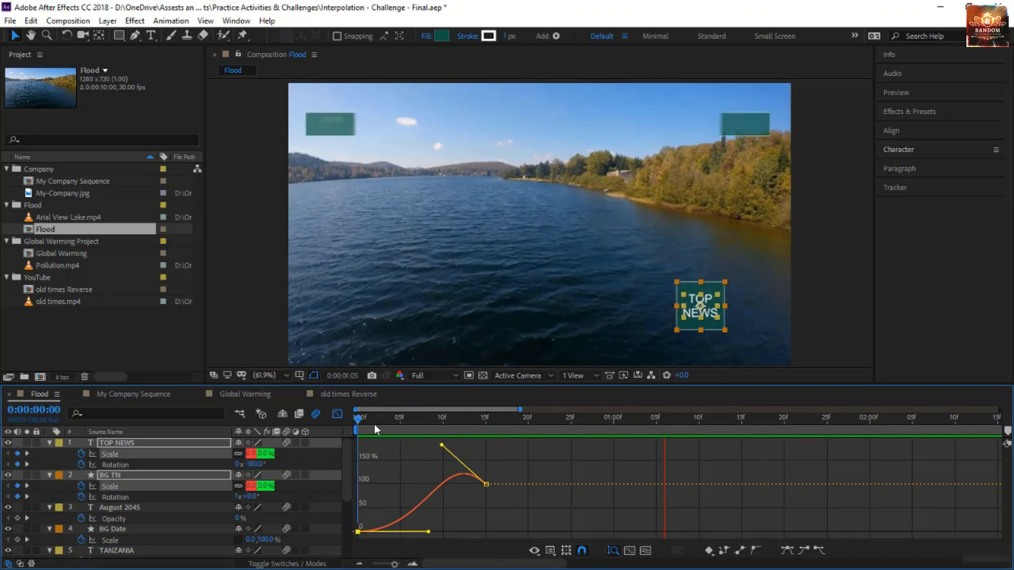
Display the speed graph of the Rotation properties of the TOP NEWS and BG TN layers
click(129, 464)
shift+click(132, 497)
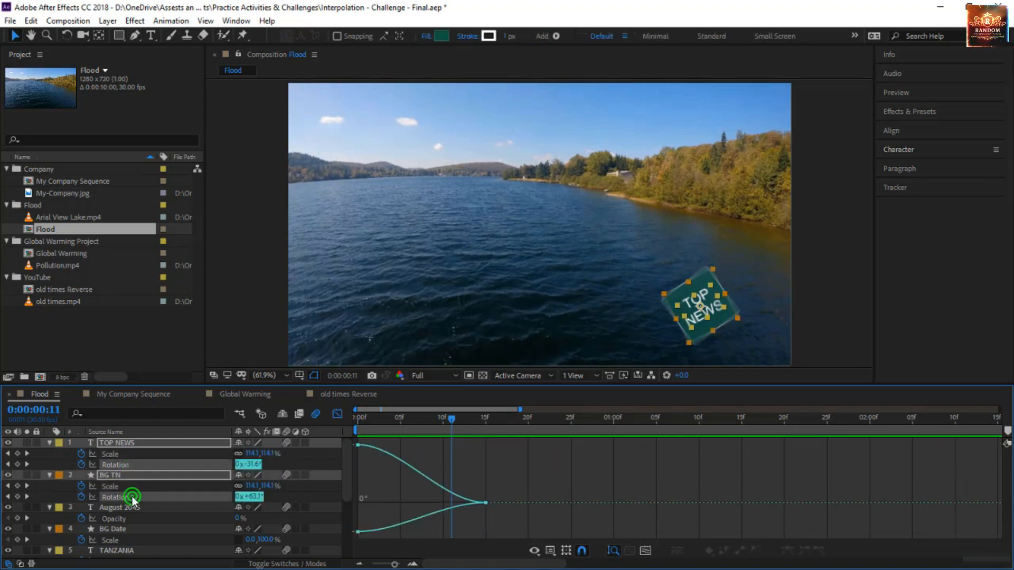
click(551, 551)
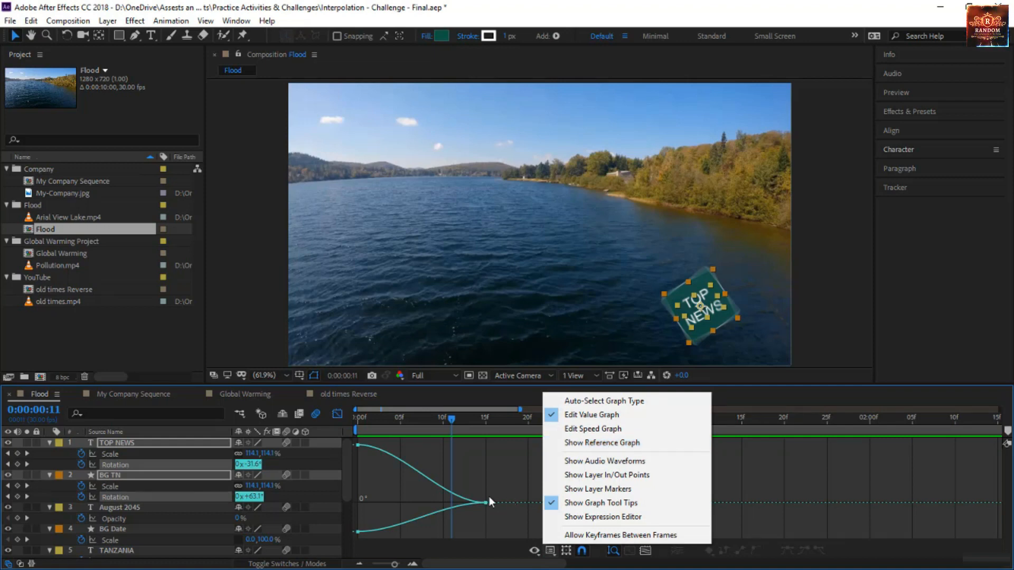
click(632, 435)
Move both layers' ending Rotation keyframes to frame 25, with rotation speed peaking near frame 5, and preview the animation from the start
drag(516, 479, 413, 470)
drag(485, 478, 571, 480)
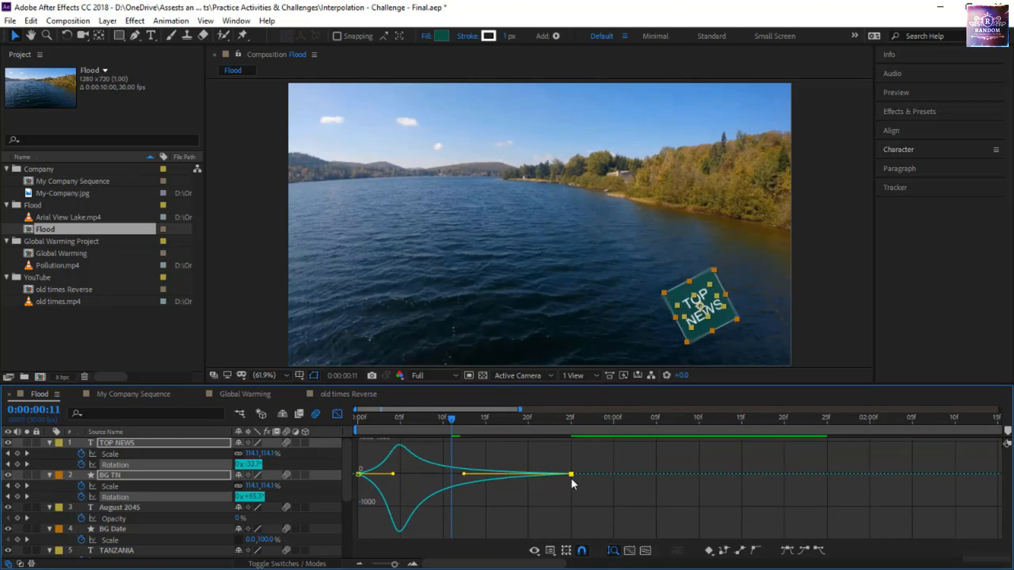
key(Home)
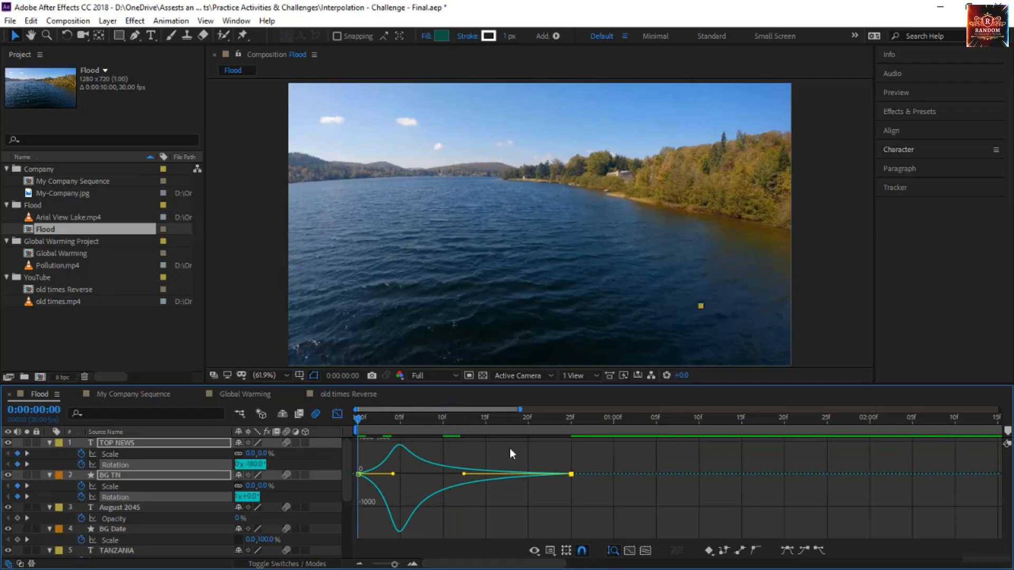
key(space)
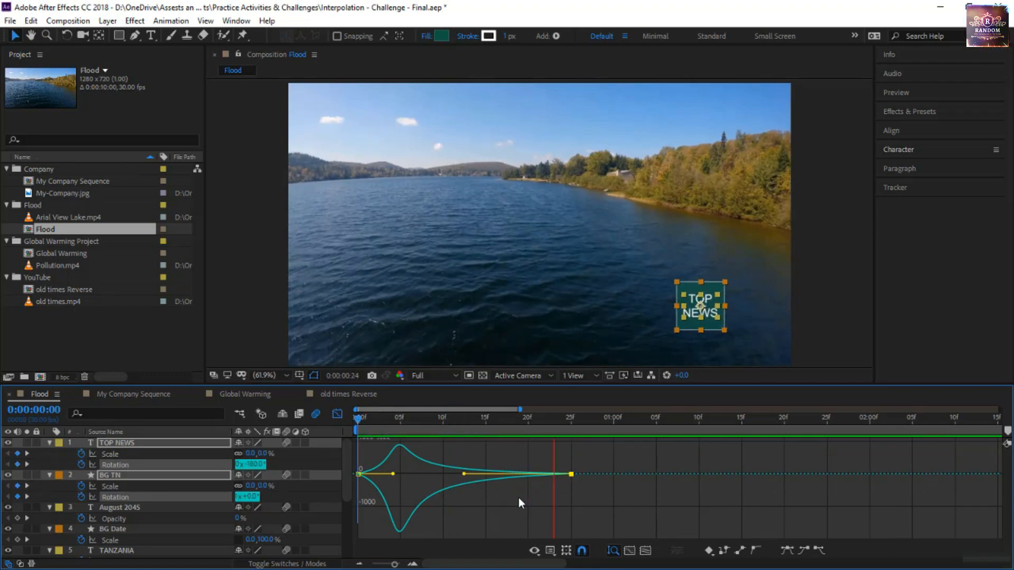
click(519, 498)
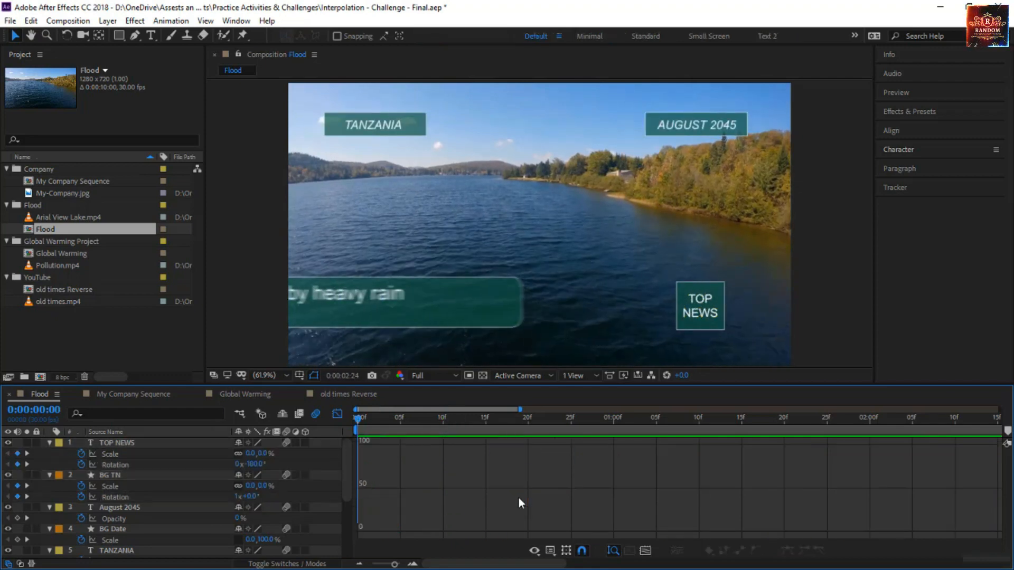
Preview the Flood animation from the start to check the TOP NEWS scale and rotation
key(space)
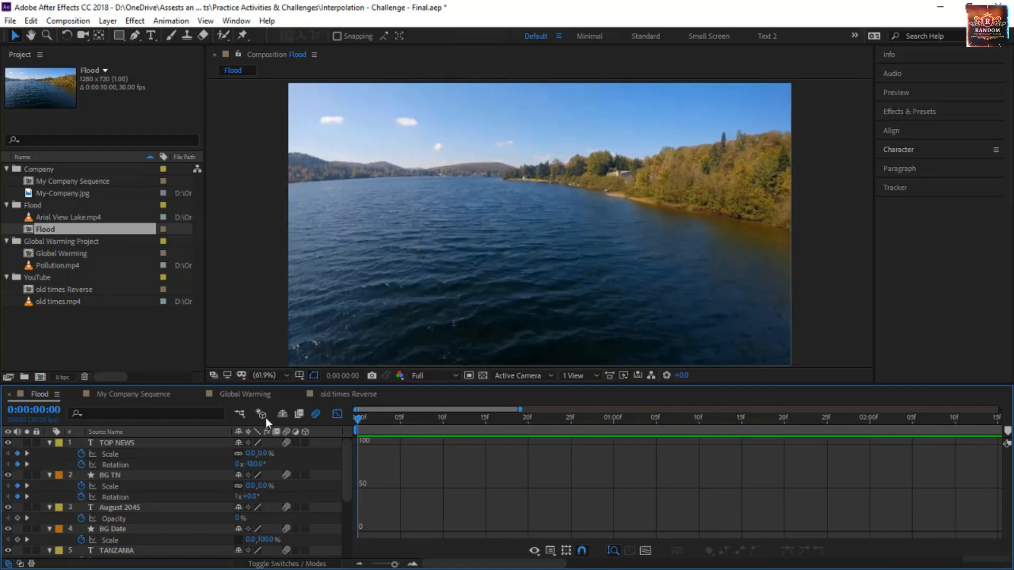
key(space)
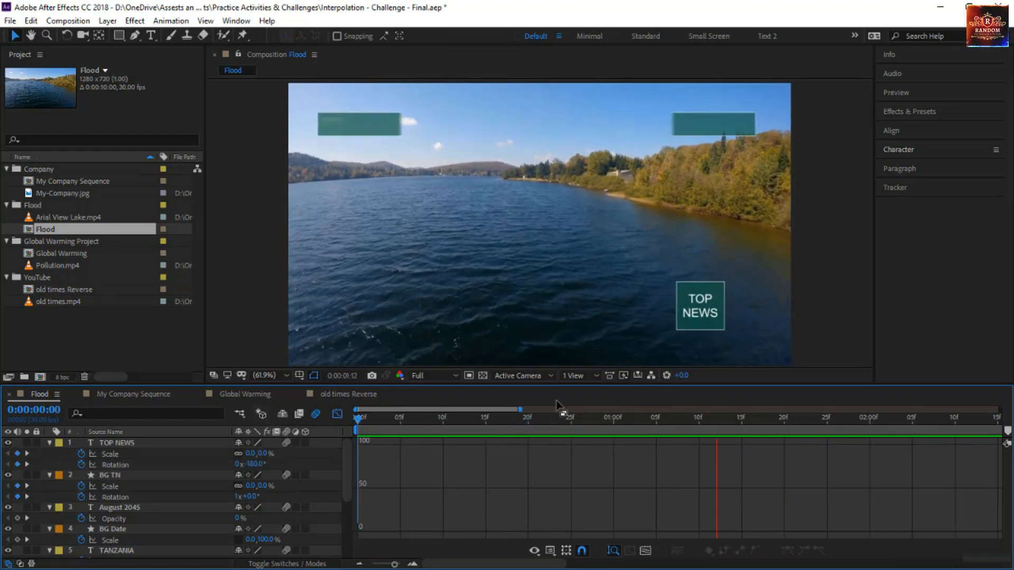
key(space)
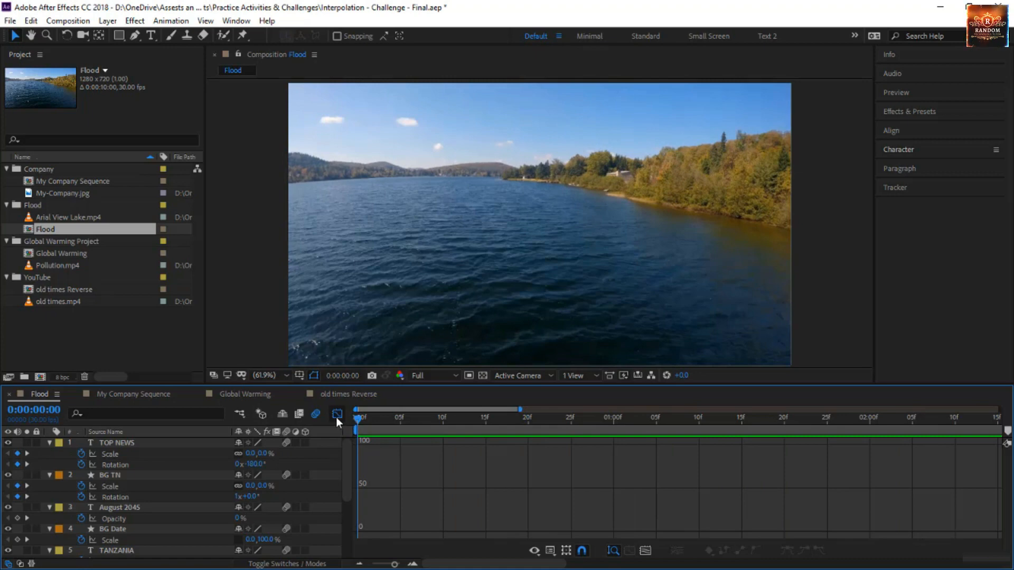
Return from the Graph Editor to the layer bars and select the August 2045, BG Date, TANZANIA and BG Place layers
click(337, 414)
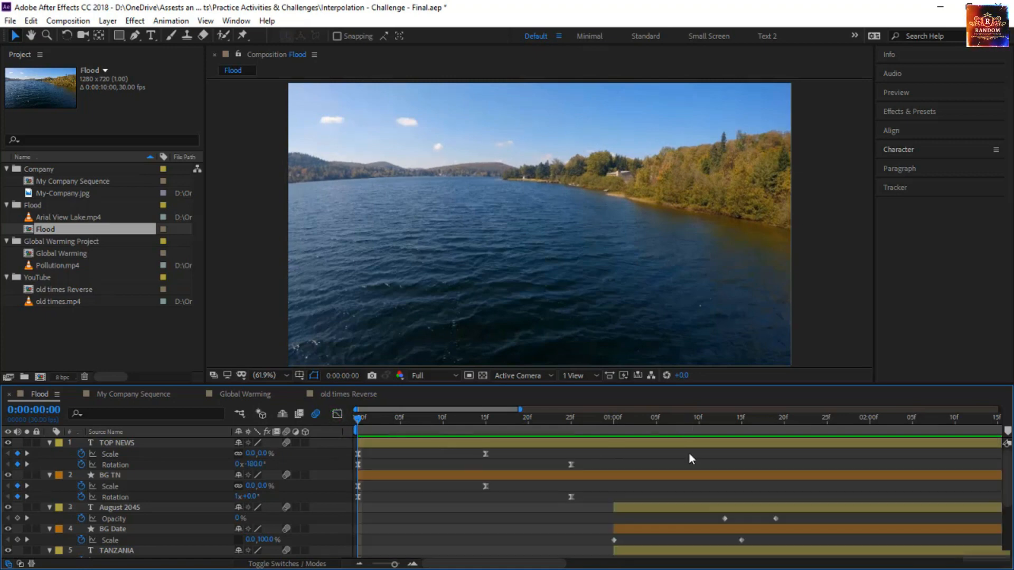
scroll(685, 467, right, 2)
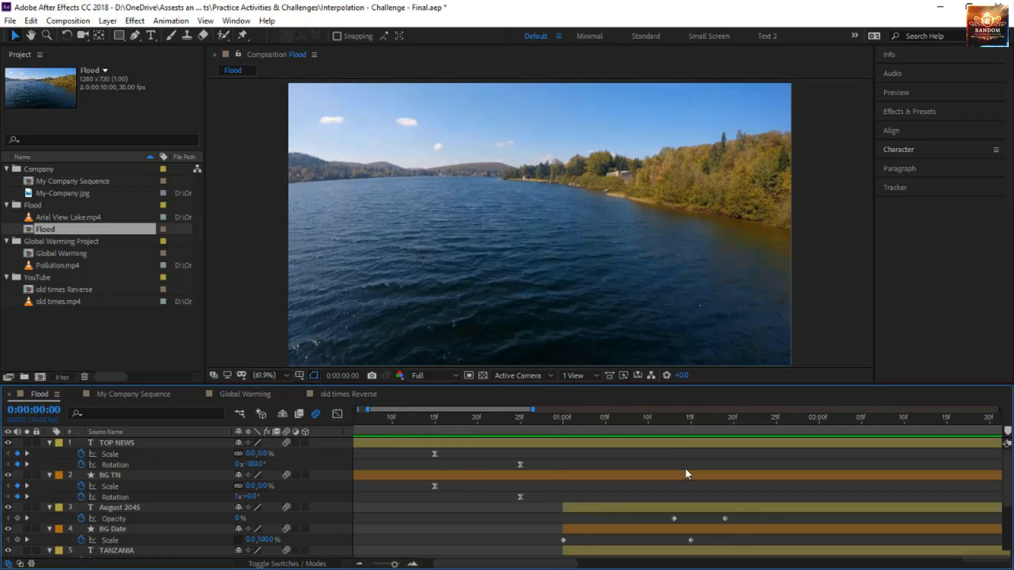
scroll(685, 484, down, 3)
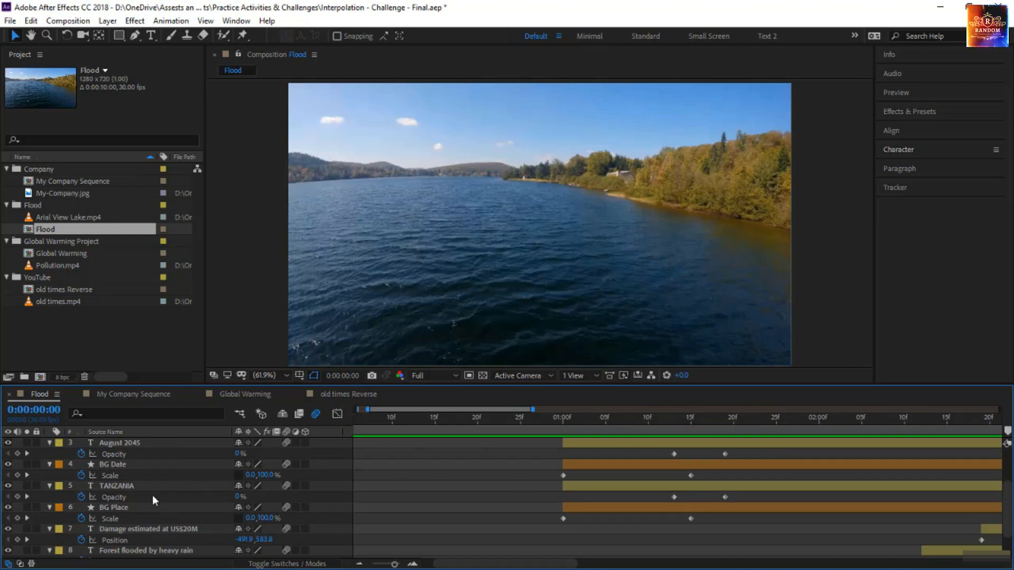
scroll(154, 463, up, 3)
click(141, 476)
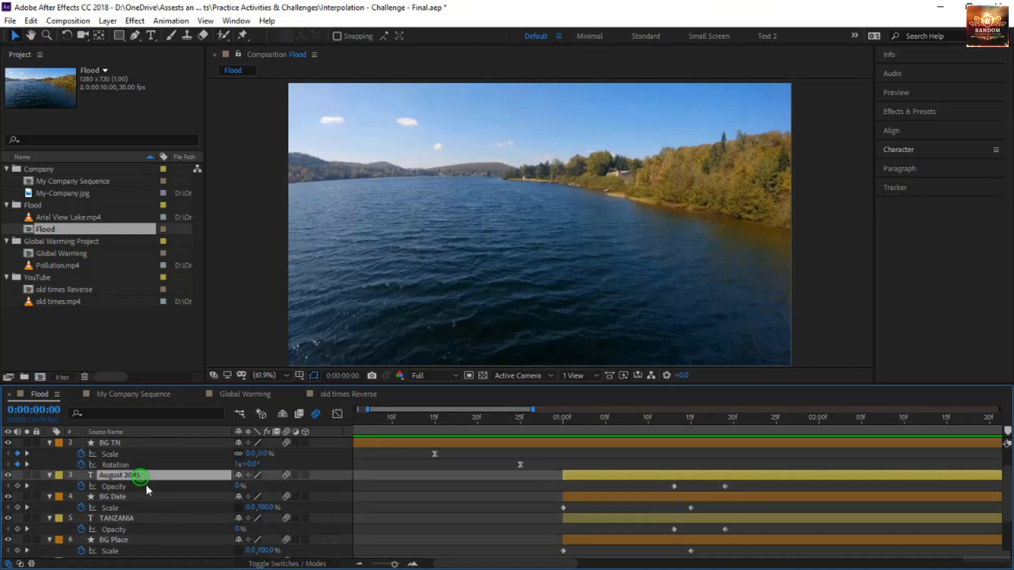
ctrl+click(132, 496)
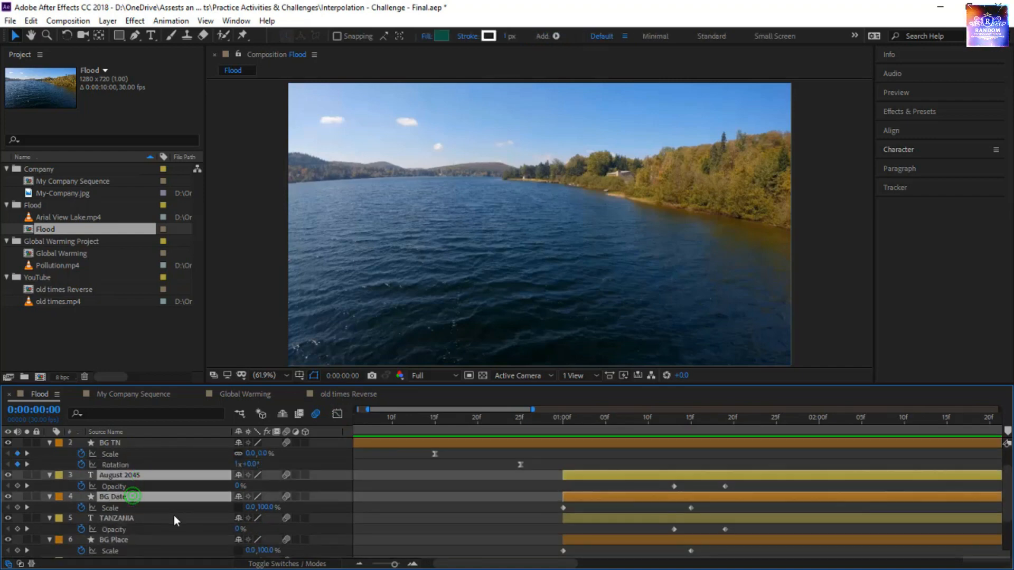
ctrl+click(138, 520)
ctrl+click(141, 542)
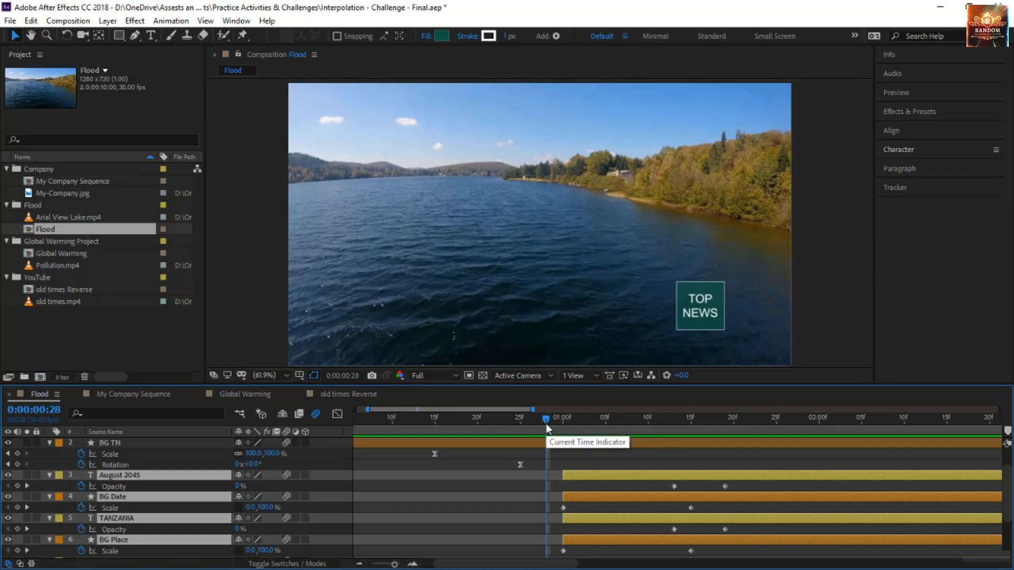
Set the work area from 0:00:00:28 to 0:00:02:03 and preview it
click(841, 416)
key(n)
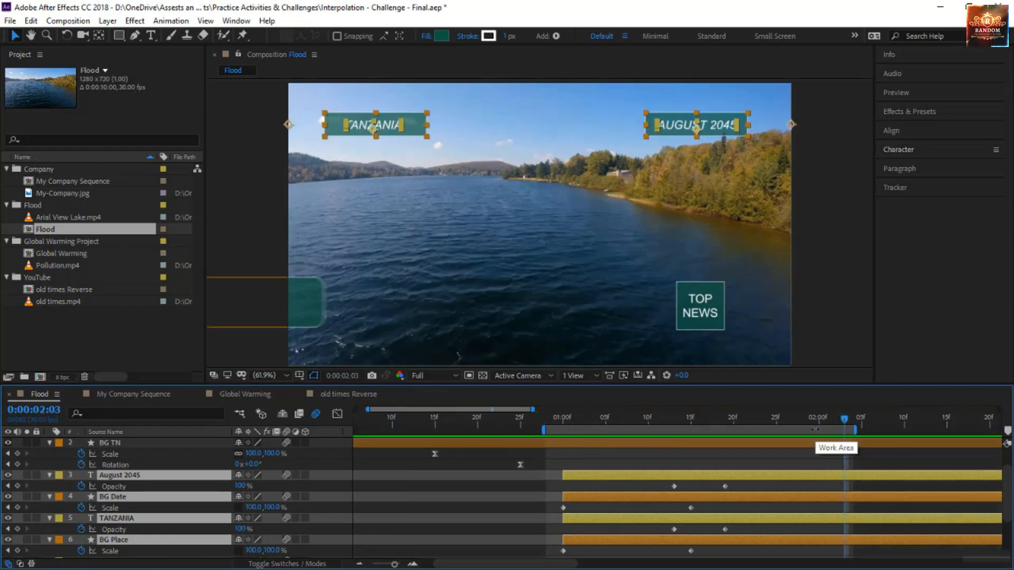
key(space)
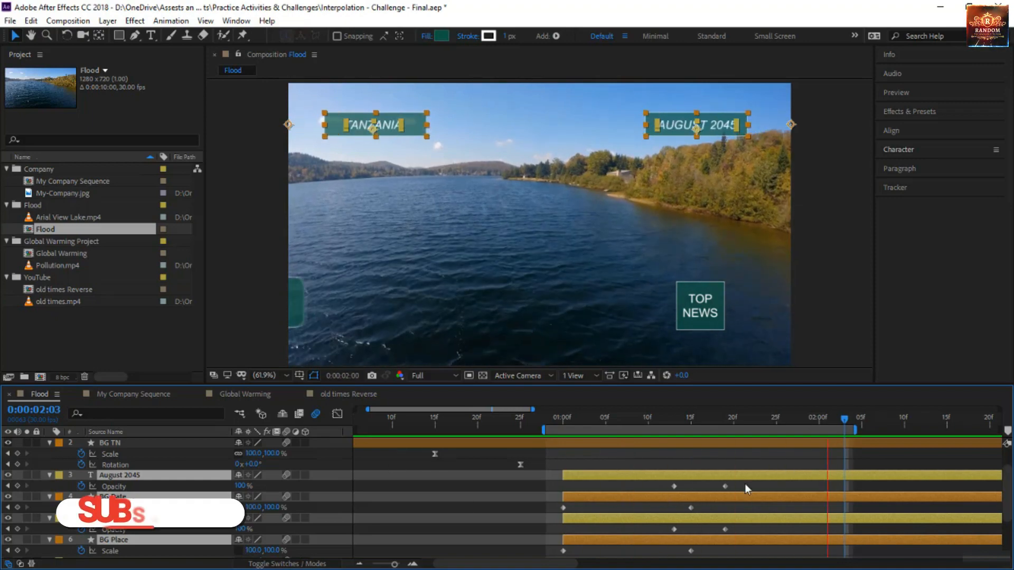
Apply Easy Ease to the Opacity keyframes of August 2045 and TANZANIA and the Scale keyframes of BG Date and BG Place
scroll(745, 497, down, 2)
drag(758, 530, 537, 445)
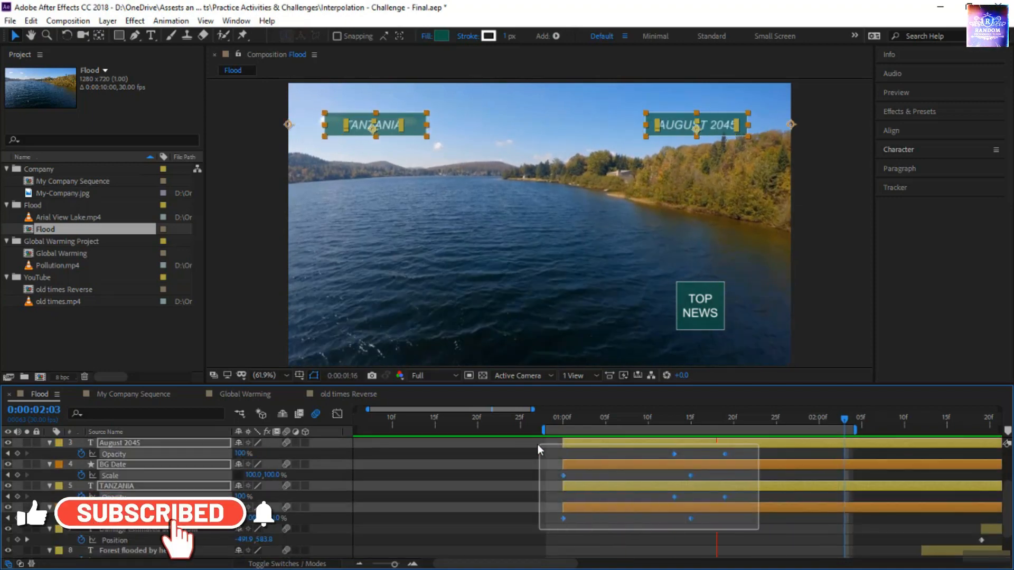
key(F9)
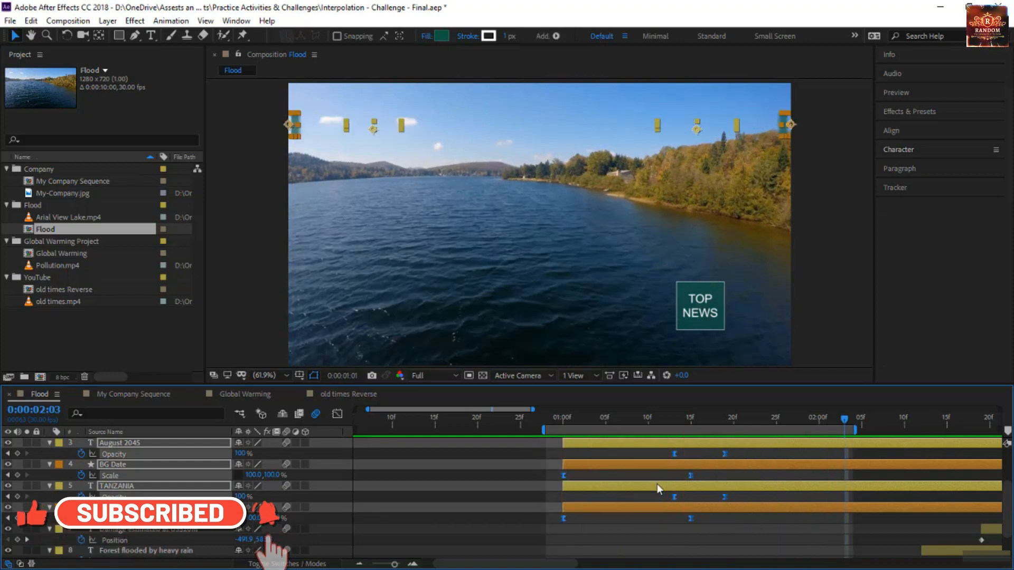
From 0:00:01:00, display the speed graph of only August 2045's and TANZANIA's Opacity in an enlarged Graph Editor
drag(610, 420, 563, 422)
click(335, 415)
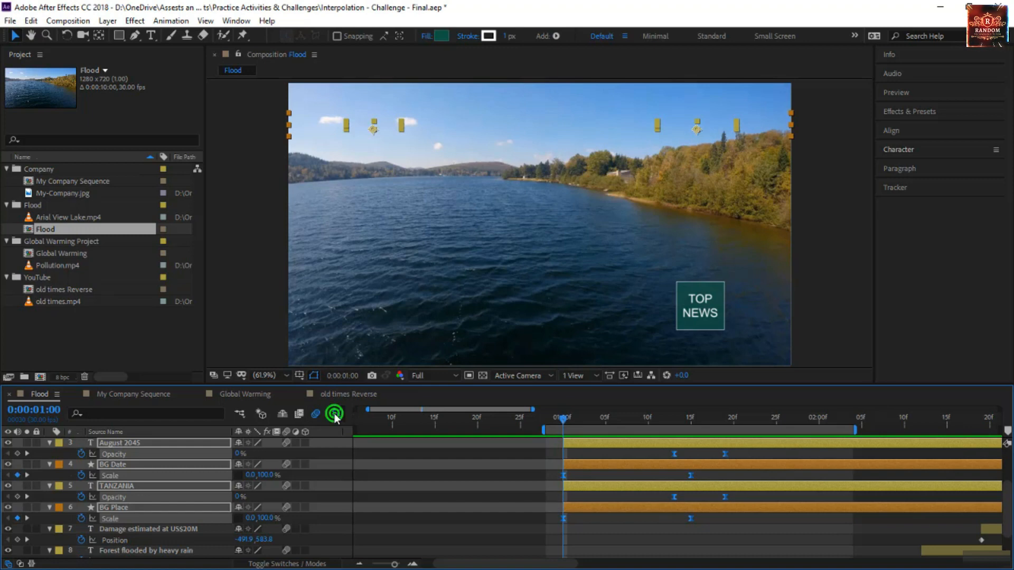
drag(525, 386, 525, 330)
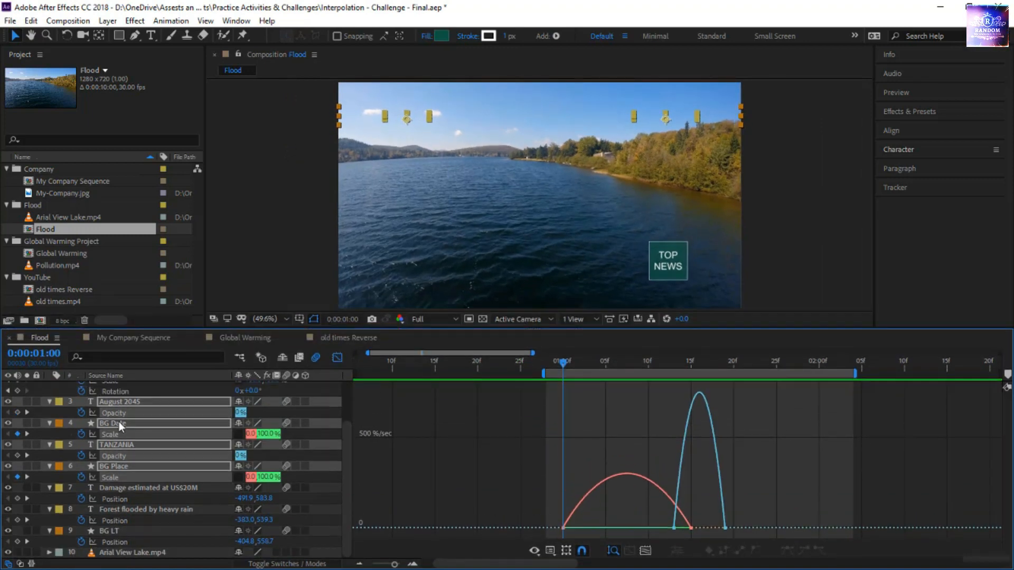
click(121, 413)
click(120, 413)
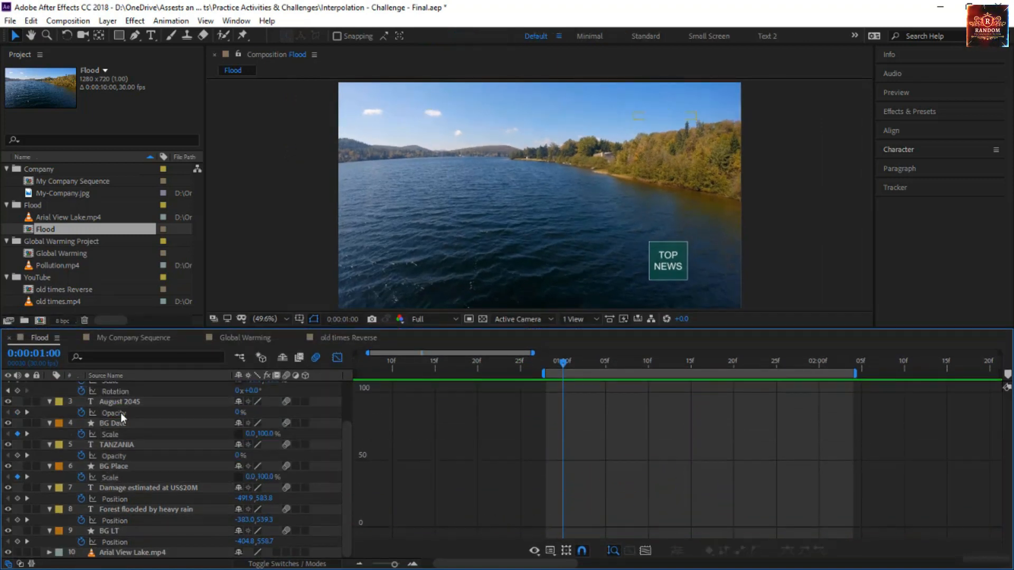
shift+click(122, 458)
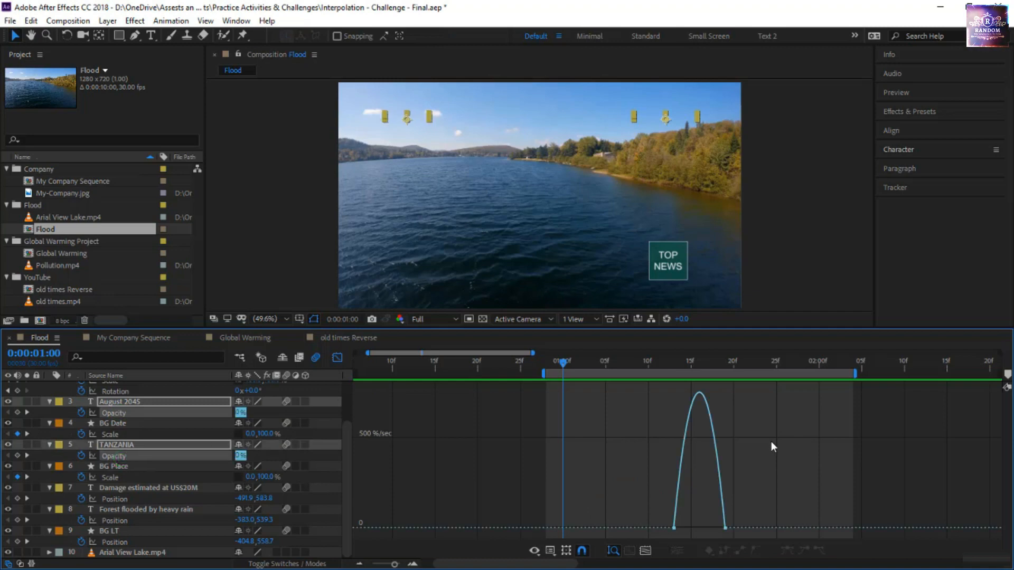
Move both text layers' ending Opacity keyframes to 0:00:02:00, with the opacity speed peaking near 0:00:01:16
drag(771, 491, 817, 524)
click(716, 530)
drag(612, 366, 816, 402)
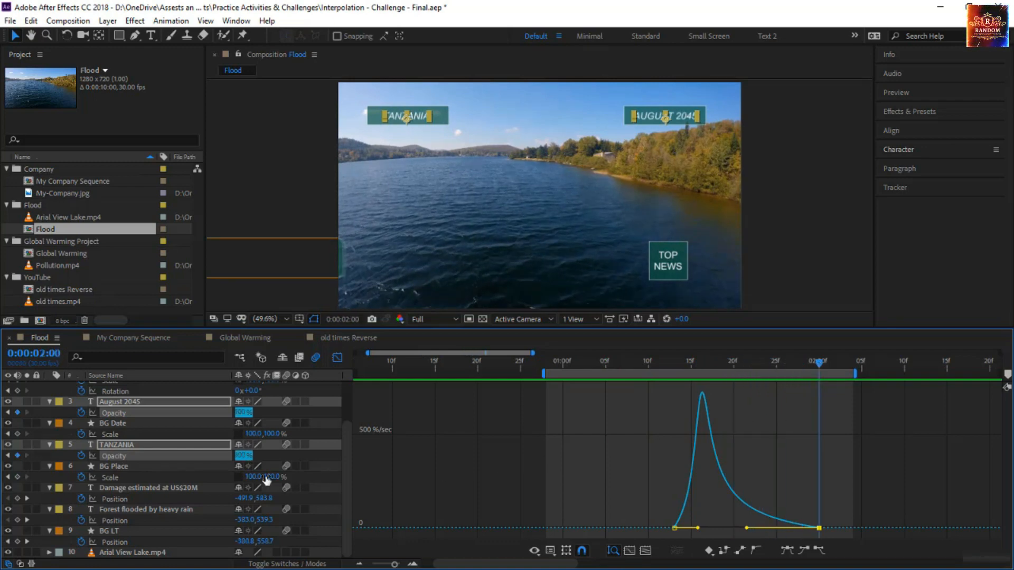
Display the value graph of only the Scale properties of BG Date and BG Place
click(140, 434)
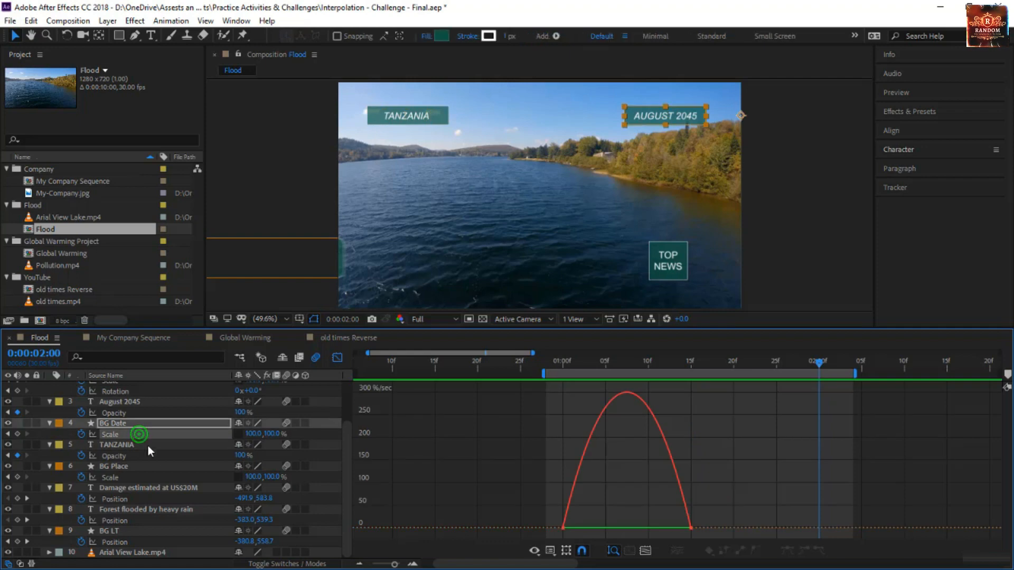
shift+click(138, 477)
click(551, 552)
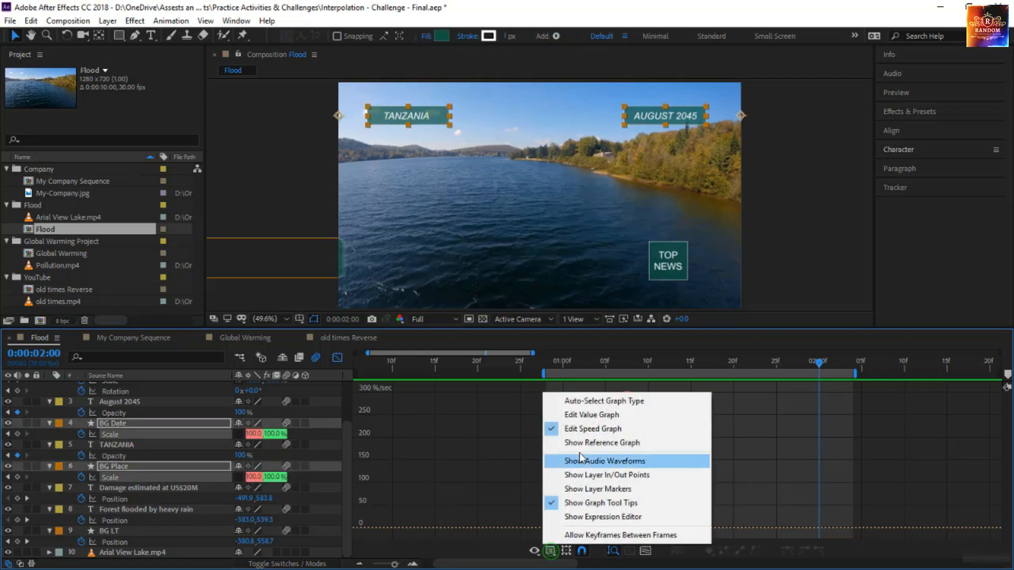
click(603, 415)
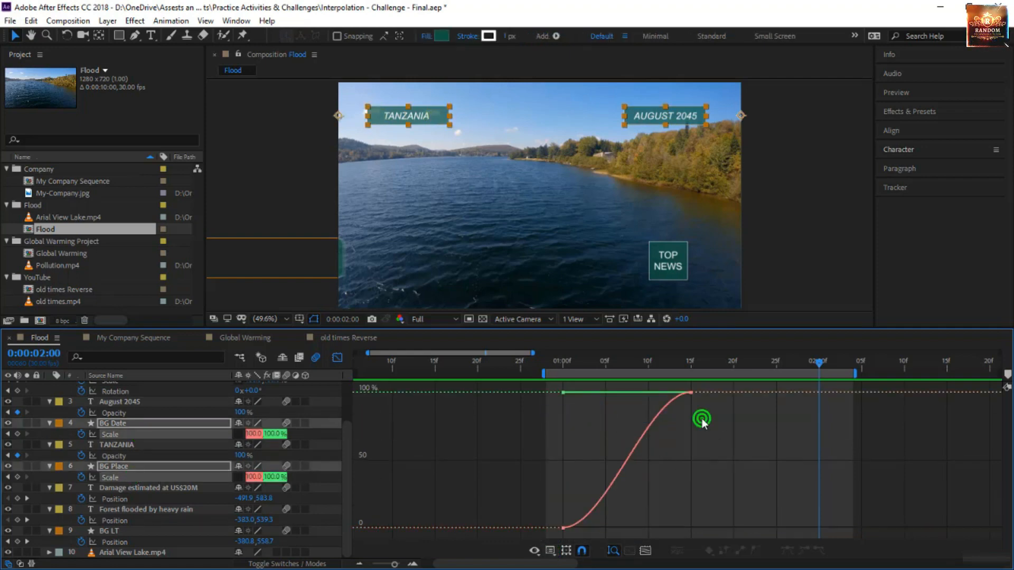
Try bending both Scale curves into a slow start and steep finish by lowering the ending handle to about 30%, and scrub through it
click(564, 364)
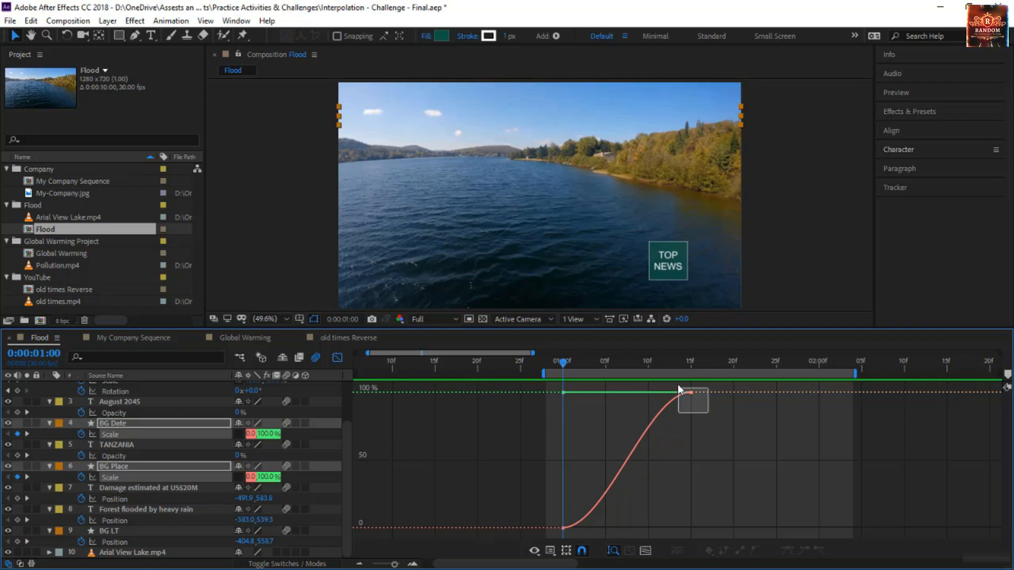
drag(678, 387, 679, 389)
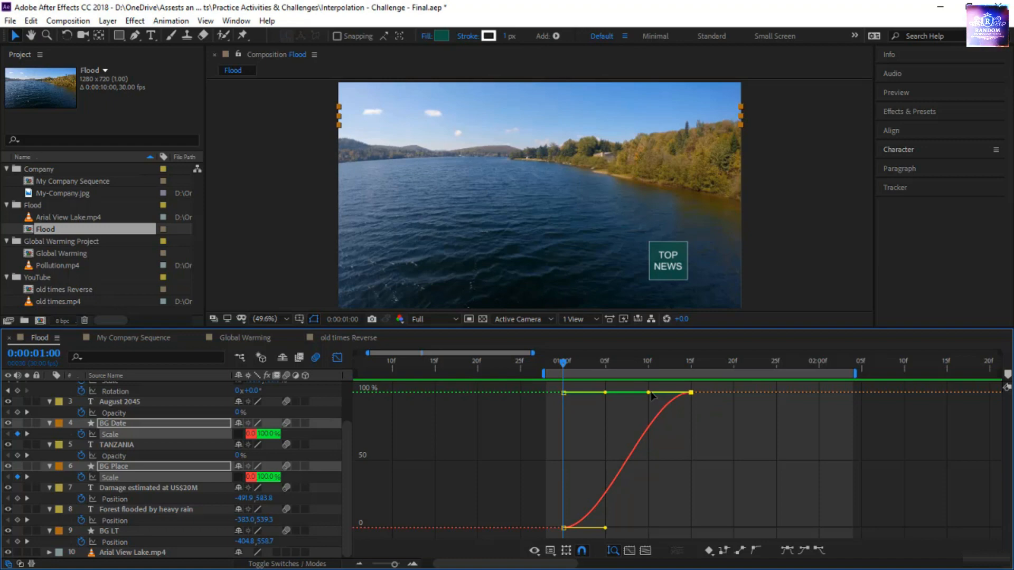
drag(648, 394, 677, 490)
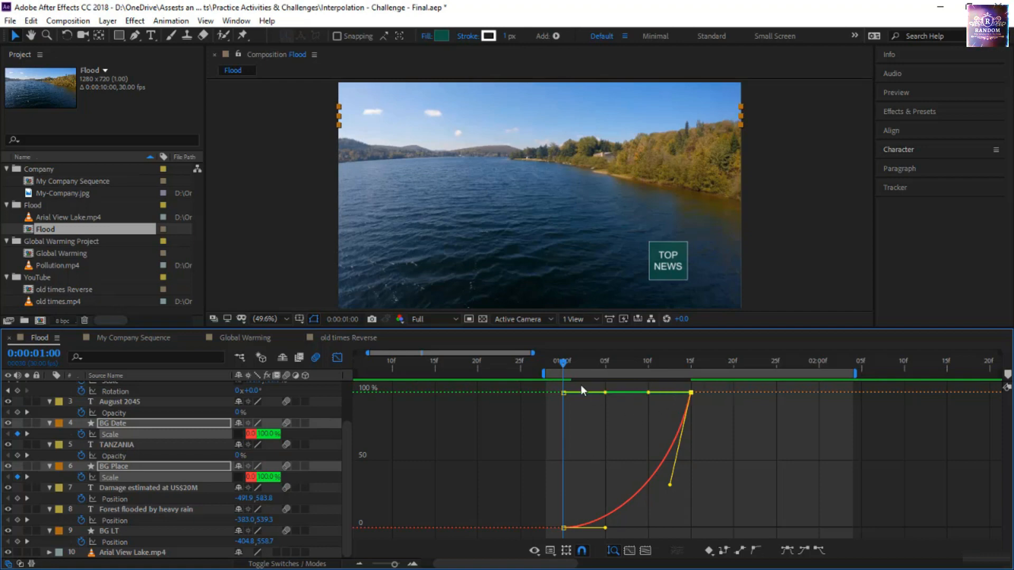
drag(567, 364, 716, 430)
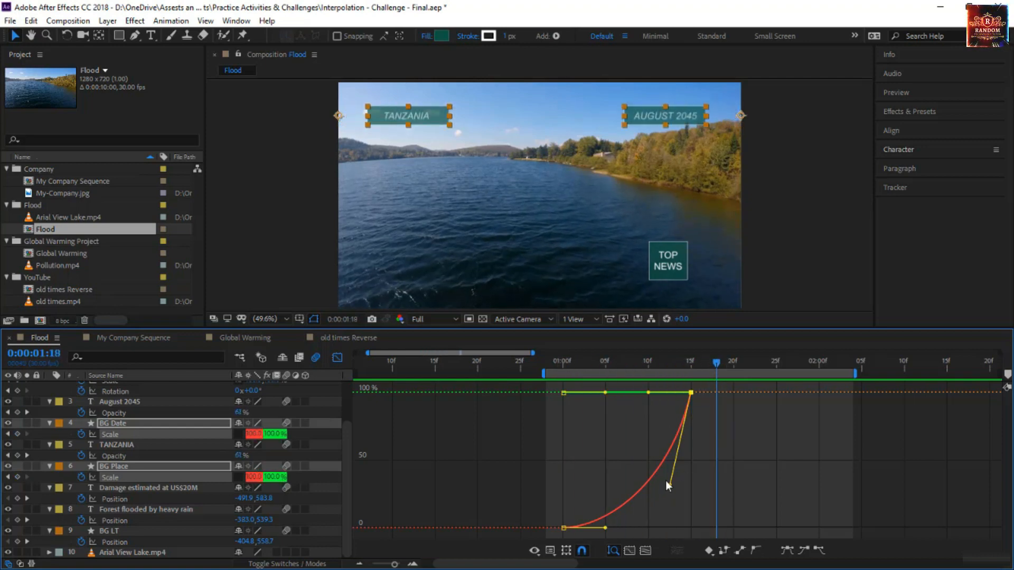
Reshape both Scale curves to rise quickly and overshoot 100% before 0:00:01:15, extending the ending handle back to 0:00:01:00, and preview the motion
click(674, 488)
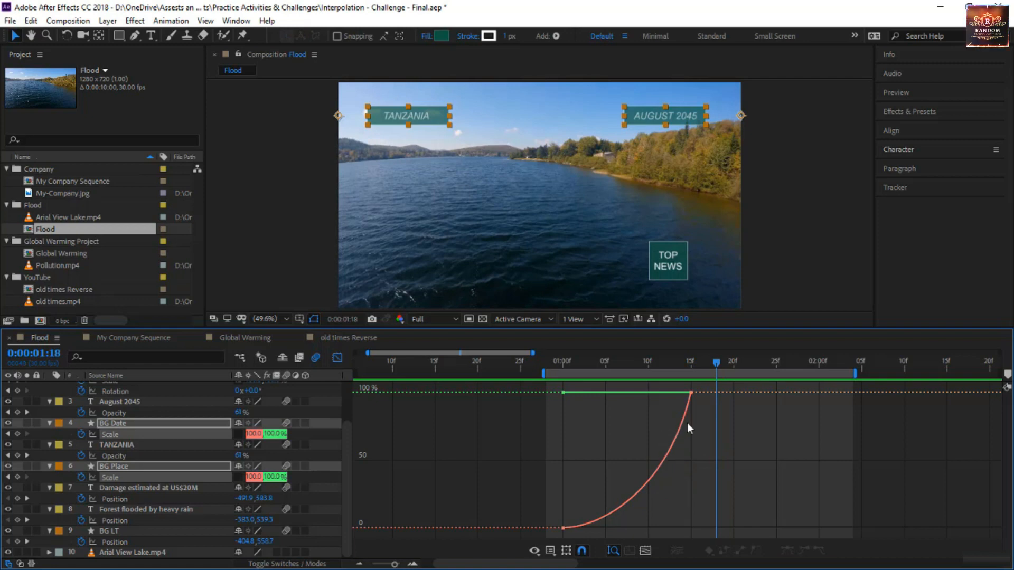
click(687, 408)
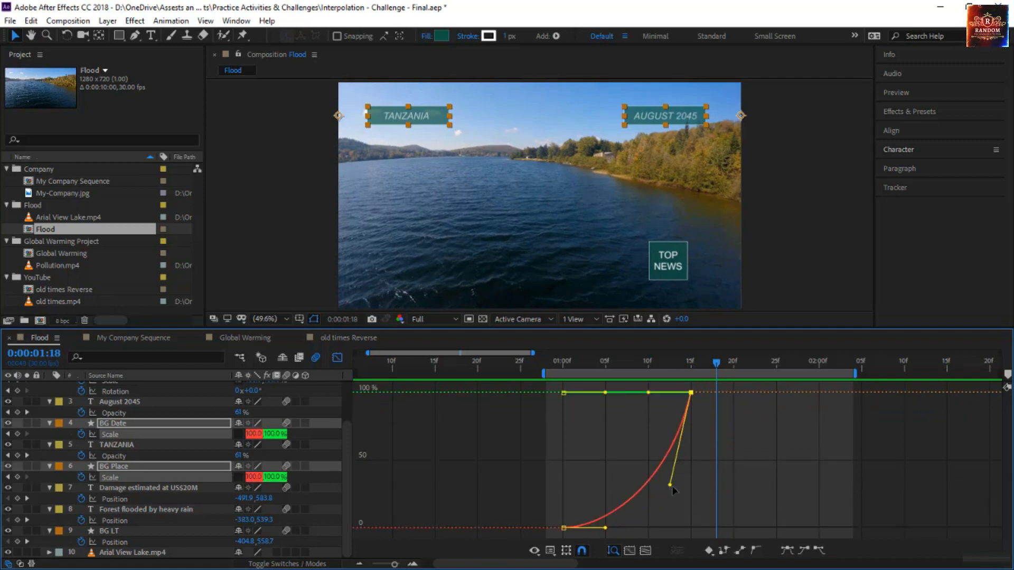
drag(671, 486, 508, 407)
click(562, 363)
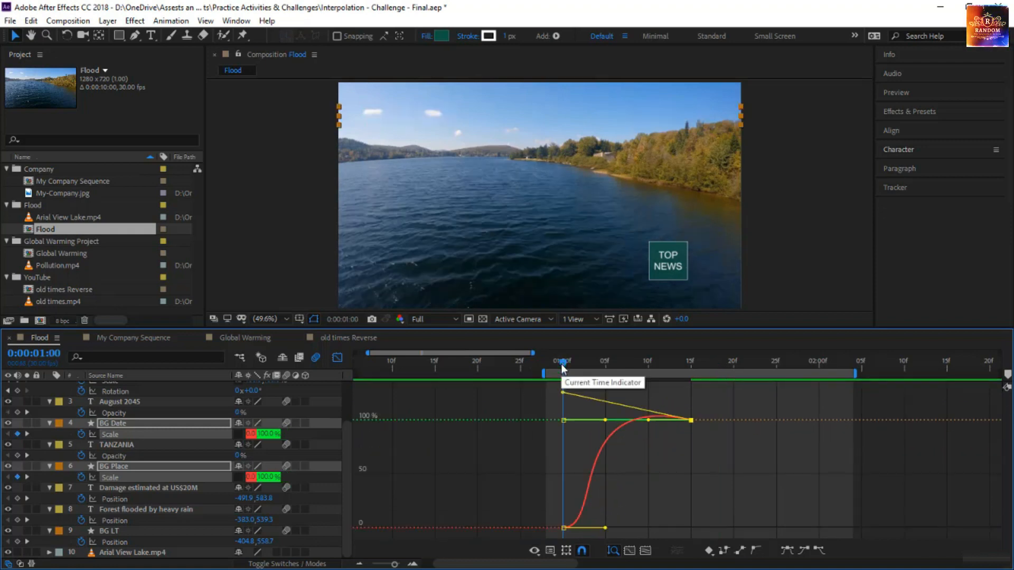
drag(562, 364, 552, 410)
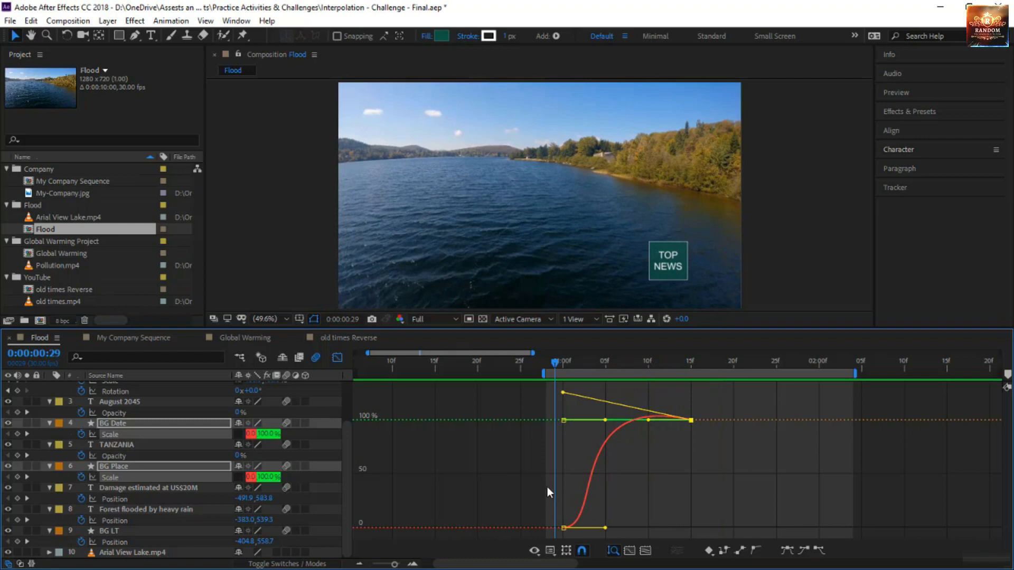
key(space)
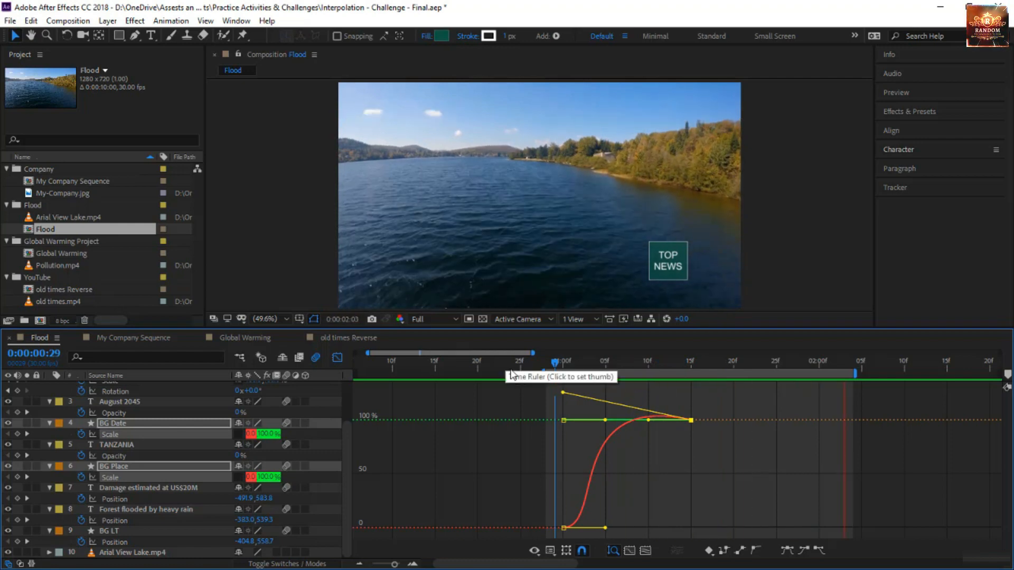
click(556, 363)
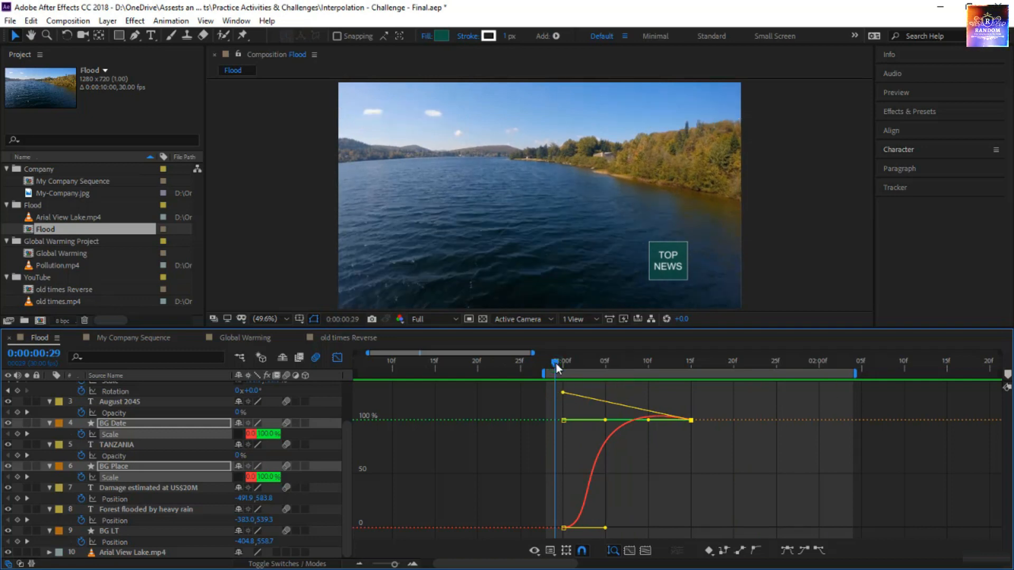
drag(556, 363, 643, 376)
Return to the layer bars and shift the work area over the lower-third Position keyframes, ending at about 0:00:03:19
click(338, 357)
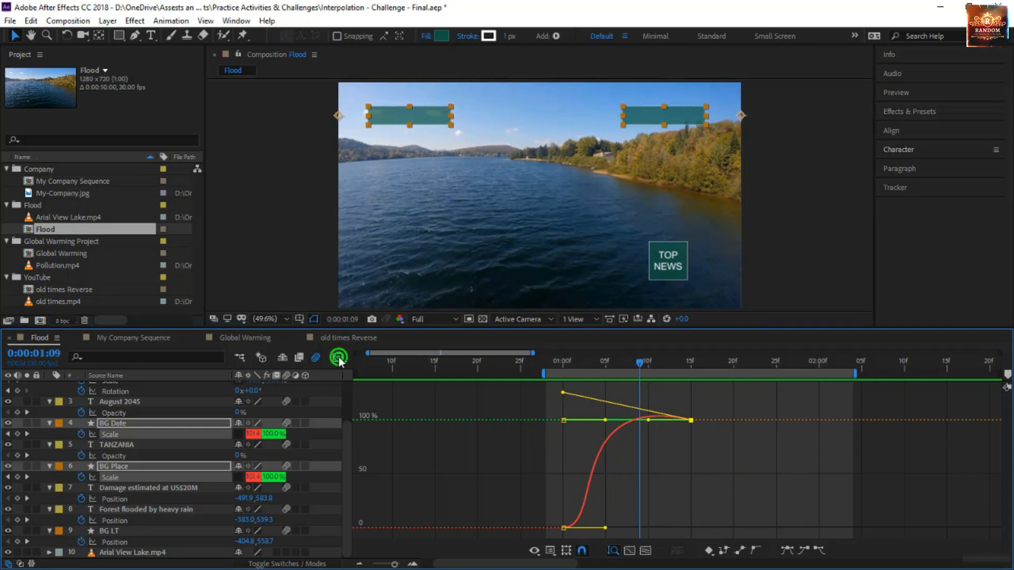
drag(457, 564, 519, 563)
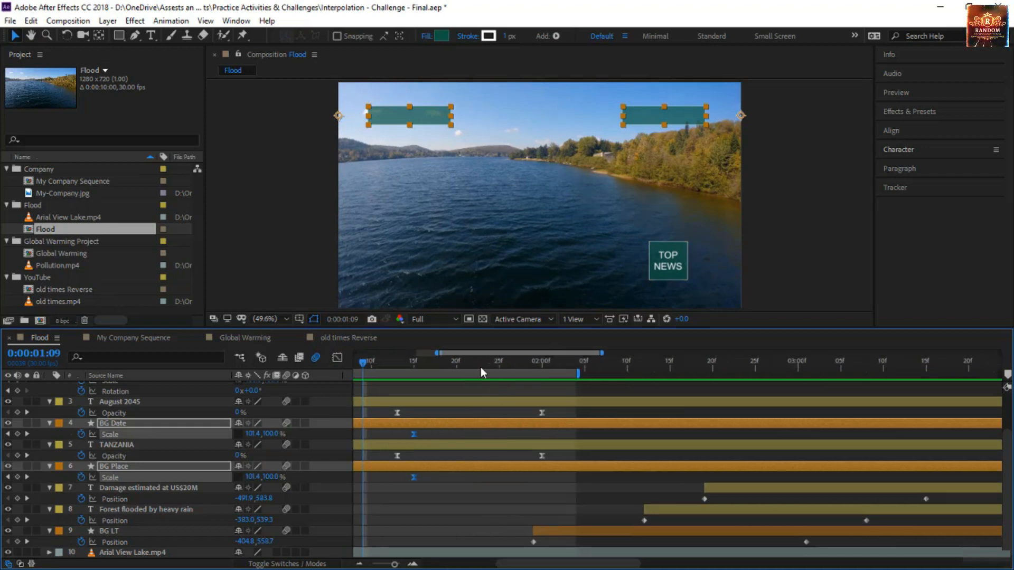
drag(459, 372, 710, 393)
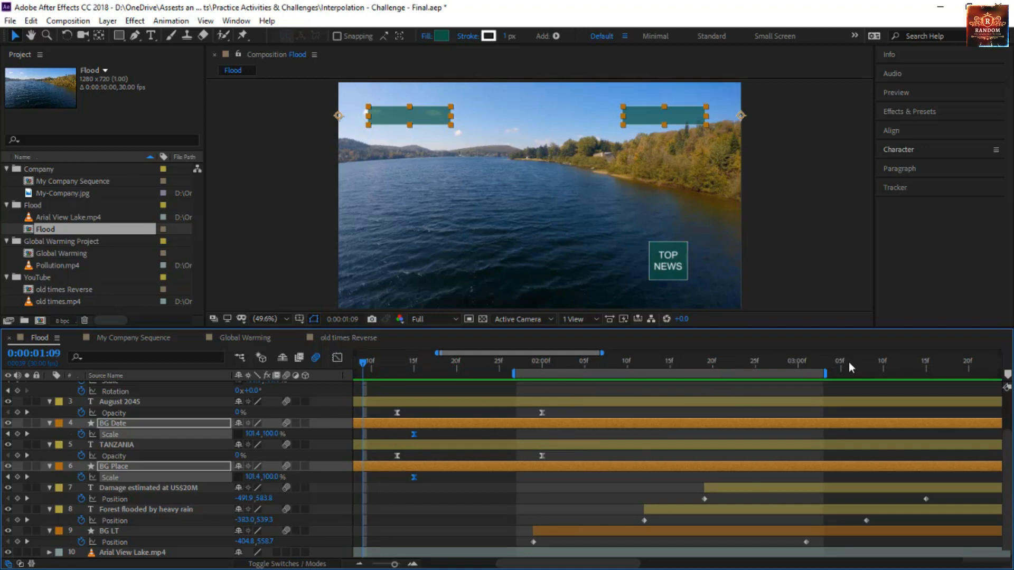
drag(826, 373, 707, 432)
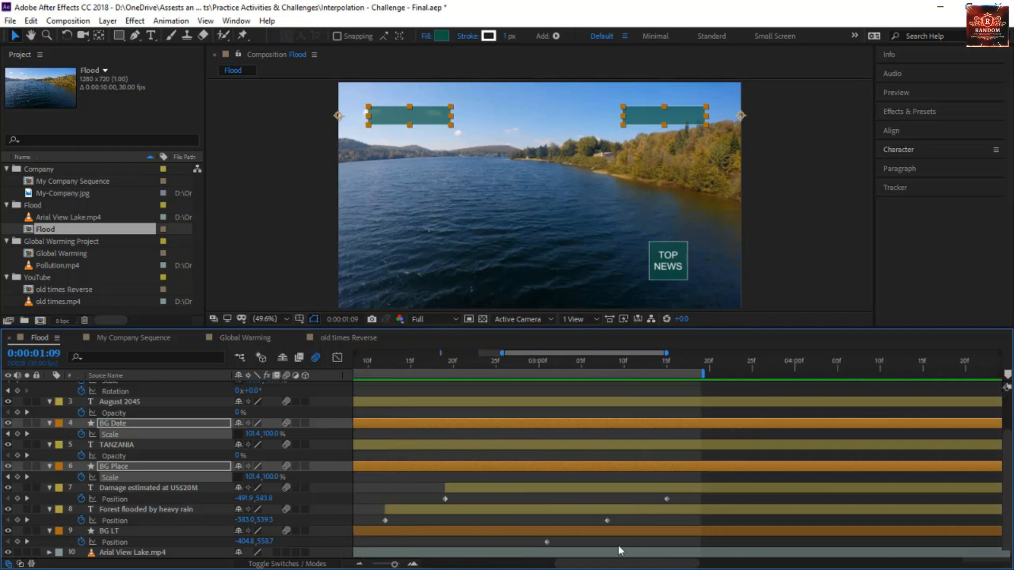
Apply Easy Ease to the Position keyframes of BG LT, Forest flooded by heavy rain and Damage estimated at US$20M
drag(619, 564, 592, 568)
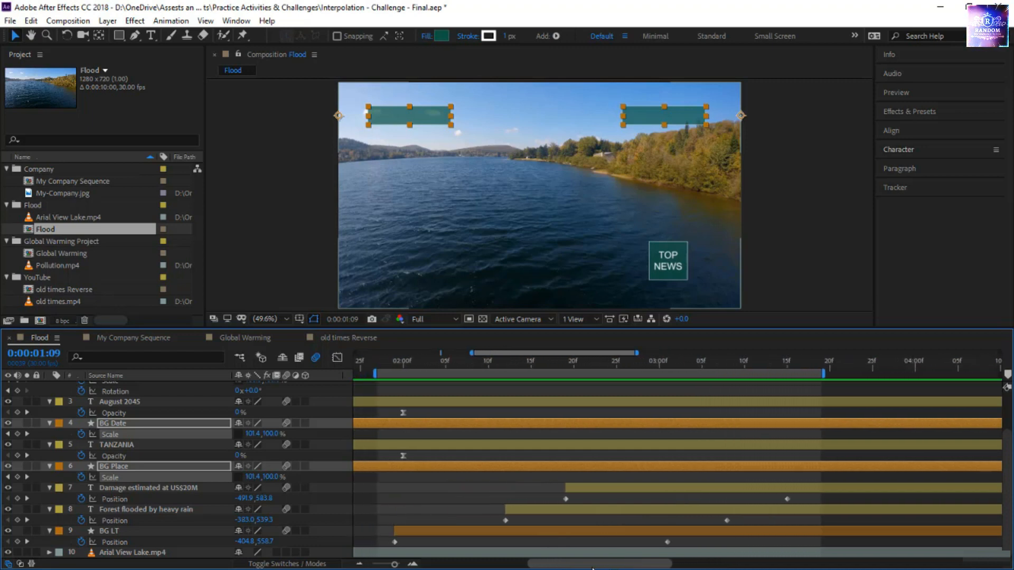
drag(812, 478, 373, 550)
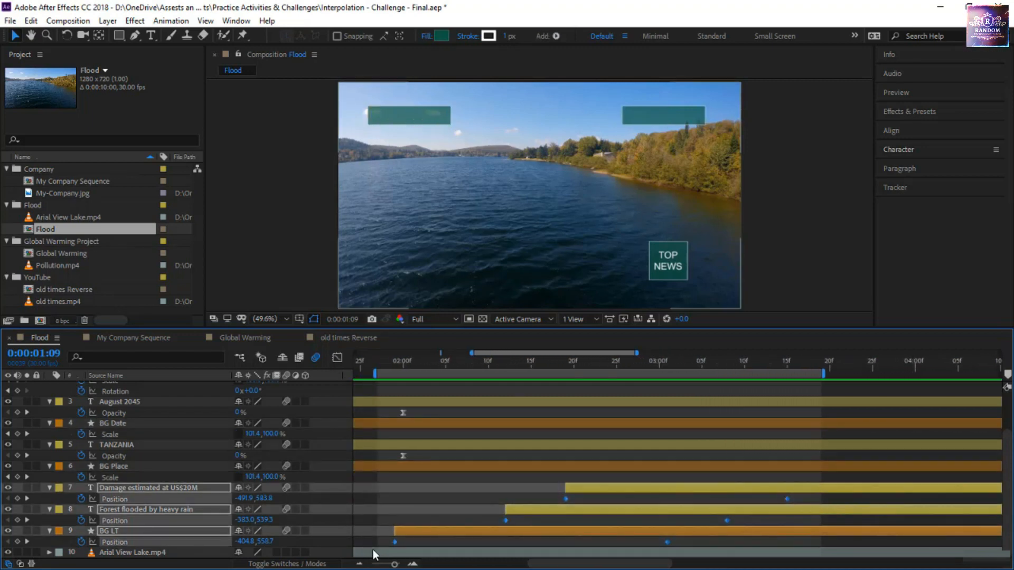
key(F9)
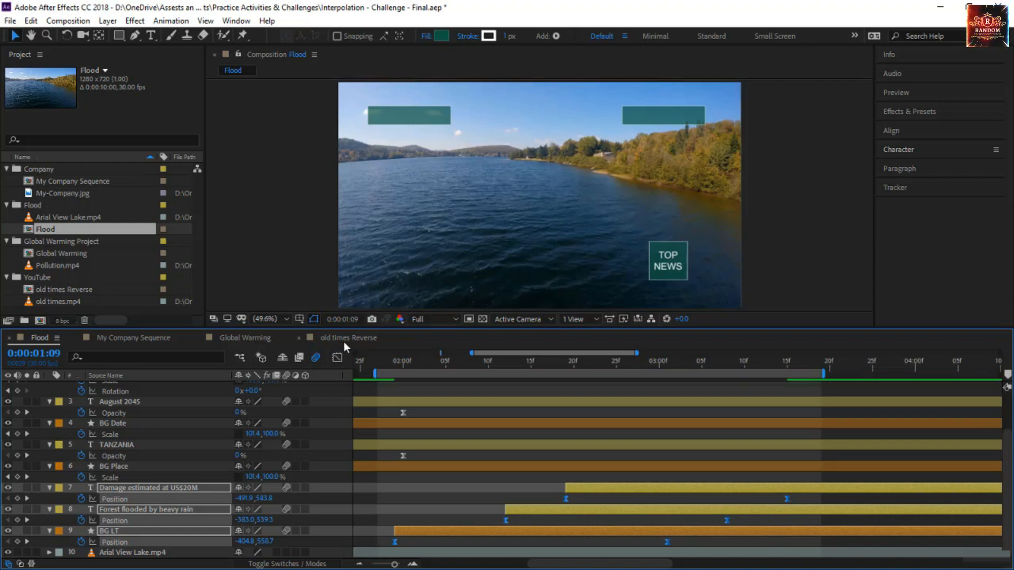
Display the speed graph of the three lower-third layers' Position properties in the Graph Editor
click(334, 360)
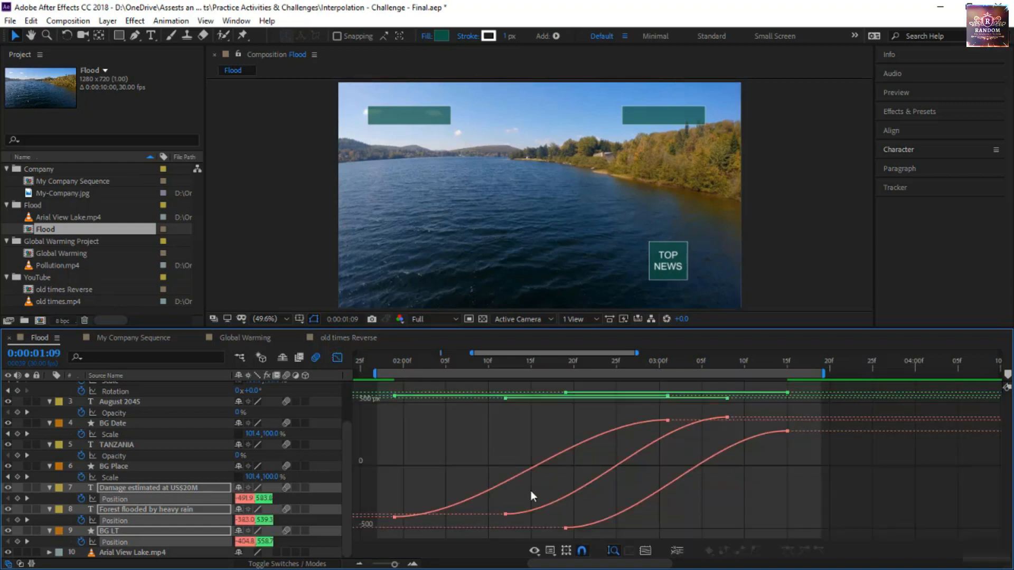
click(550, 550)
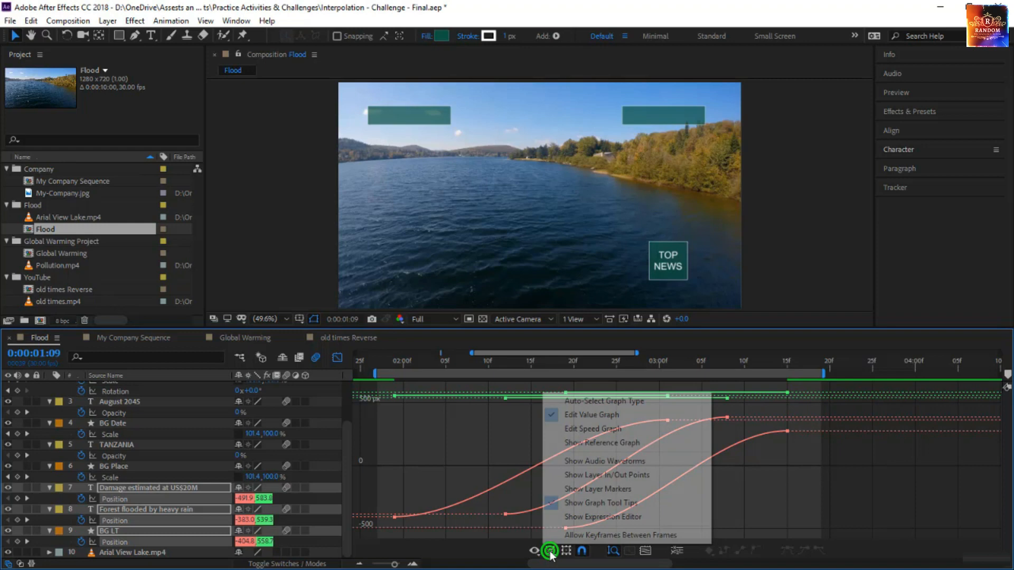
click(600, 428)
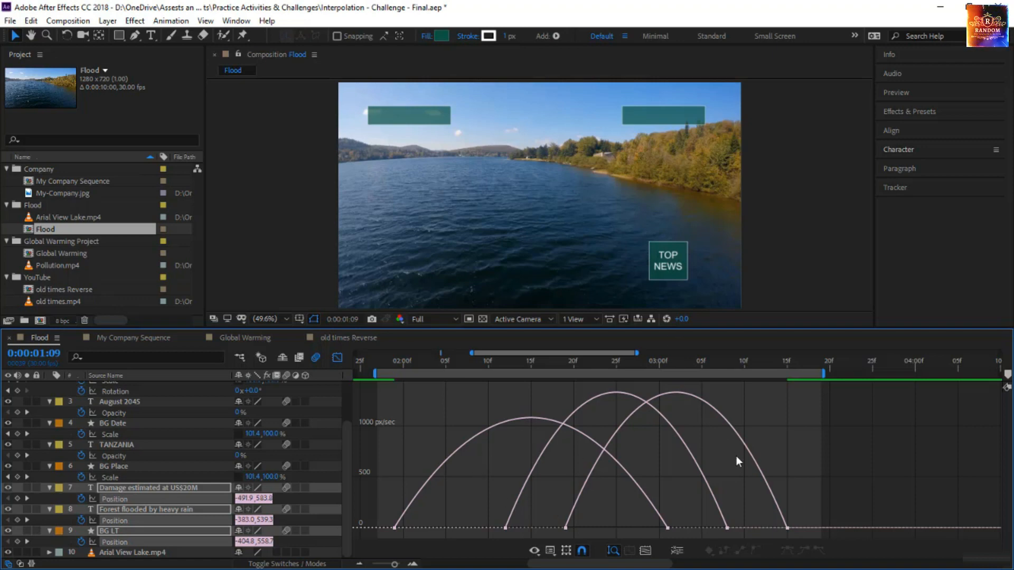
Reshape only the two text layers' Position speed curves to peak early and slow down gradually by extending their ending handles backward
ctrl+click(113, 542)
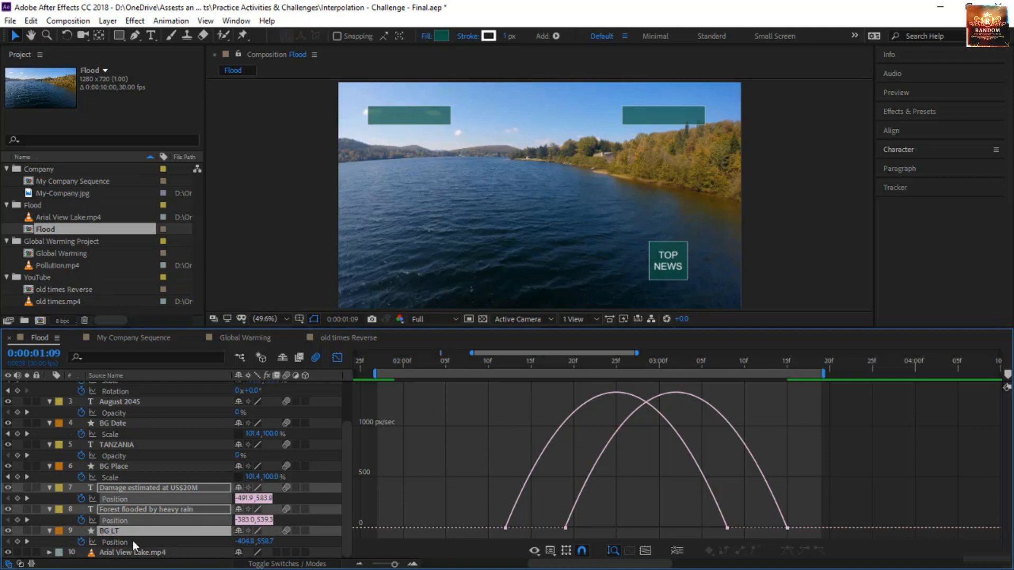
drag(812, 522, 461, 514)
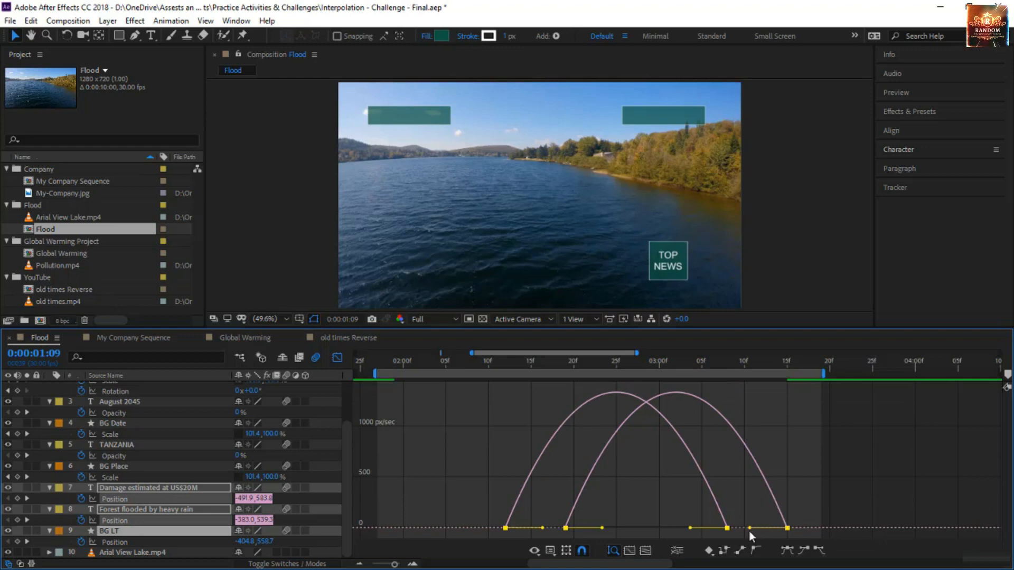
drag(751, 528, 638, 527)
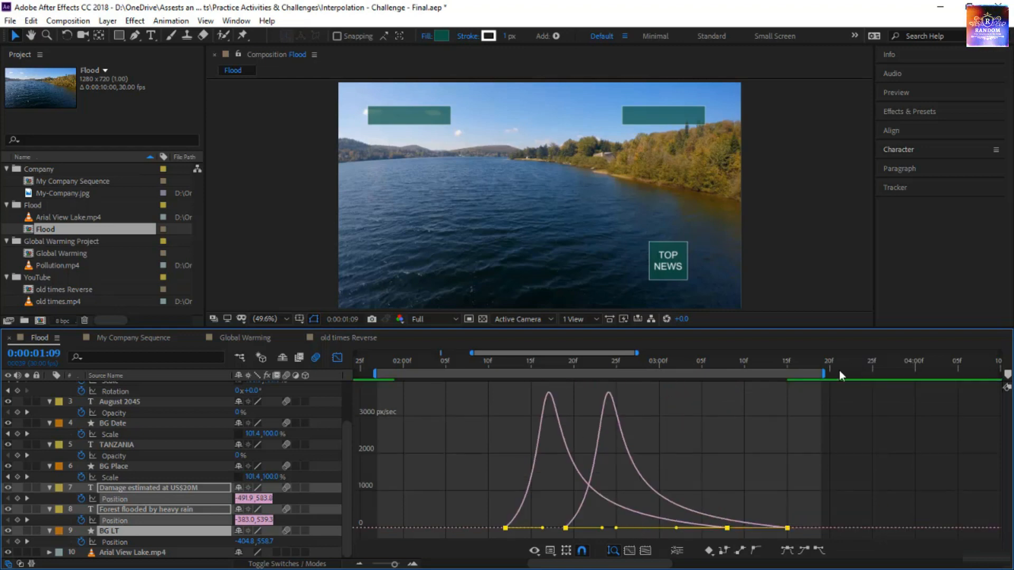
Extend the work area to about 0:00:04:03 and move the text layers' ending Position keyframes to about 0:00:03:23 and 0:00:04:00
drag(825, 374, 943, 384)
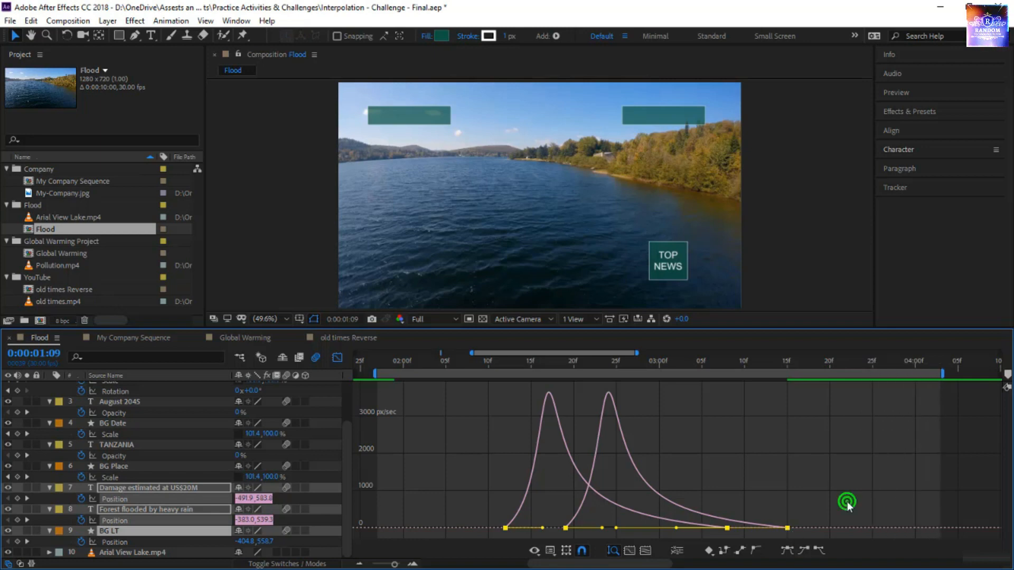
drag(825, 495, 690, 542)
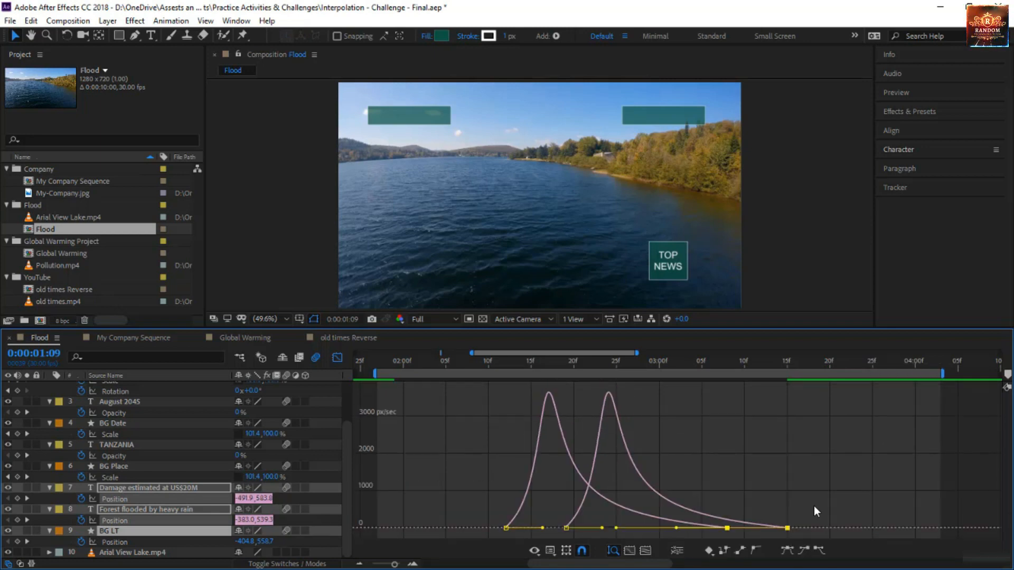
drag(787, 527, 915, 538)
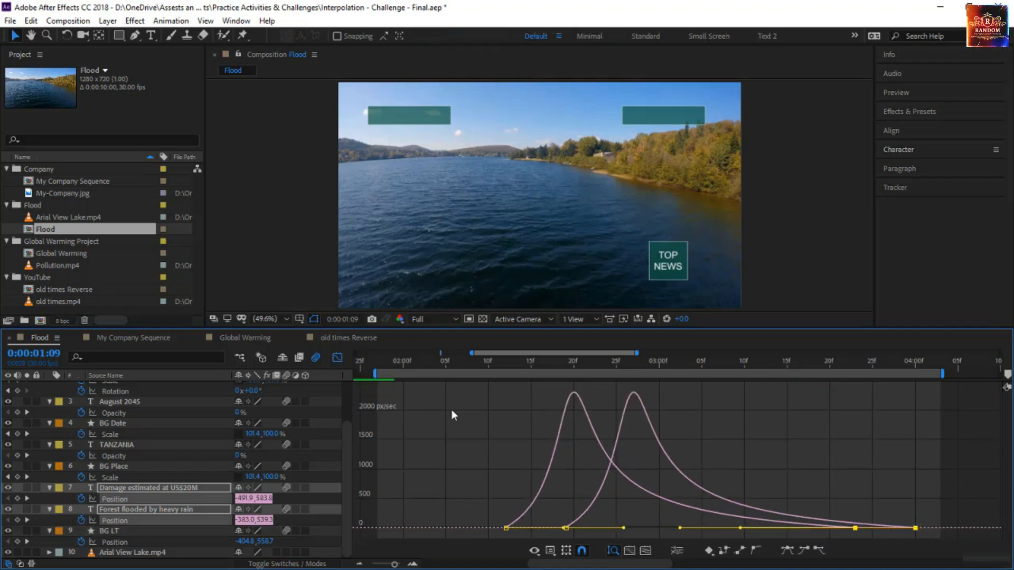
Preview the lower-third animation with the playhead at 0:00:01:29 and all layers deselected
click(396, 361)
key(space)
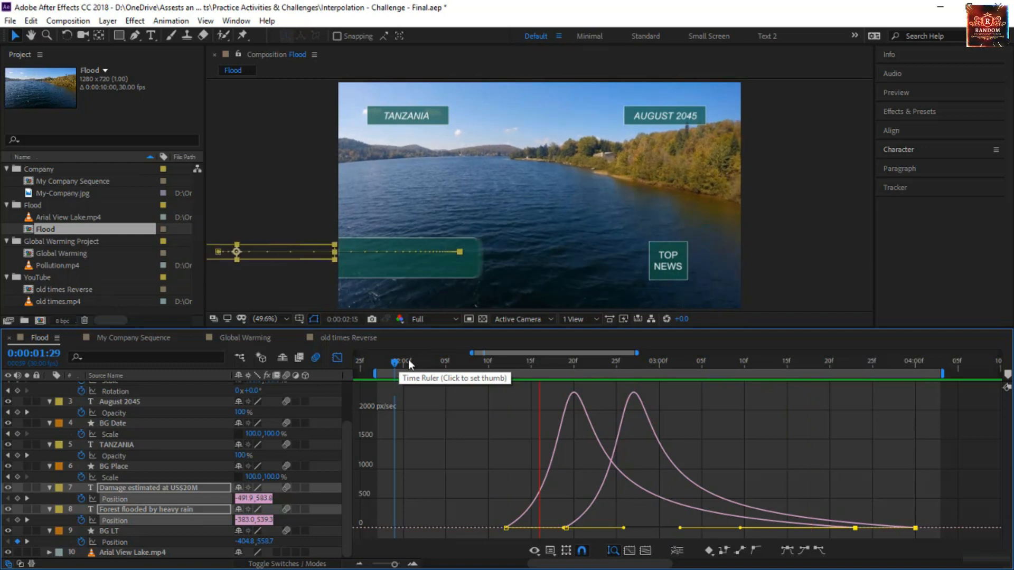
key(ctrl+shift+a)
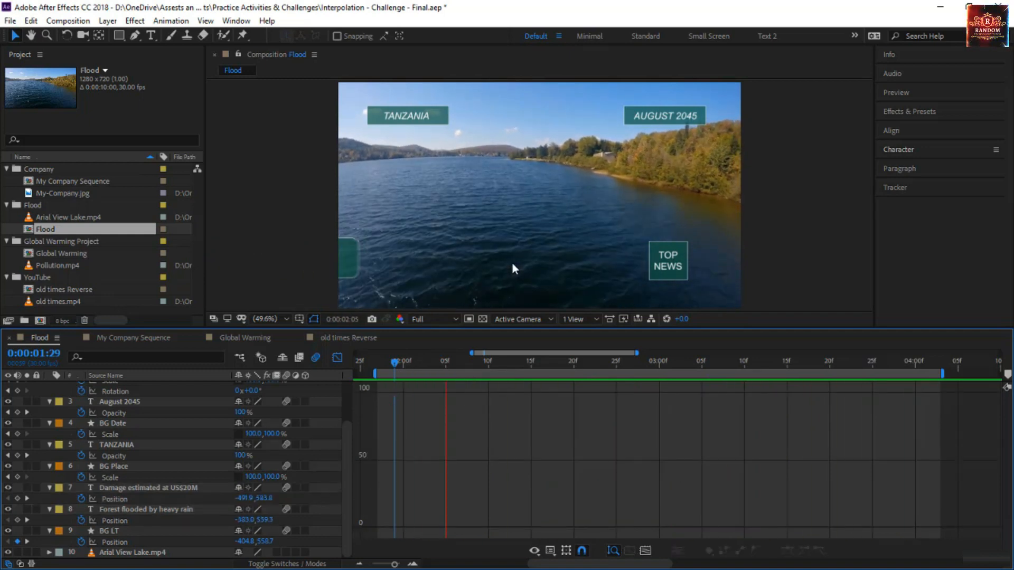
Display the Position speed curves of BG LT and both lower-third text layers together, and set the playhead to 0:00:02:11
click(122, 532)
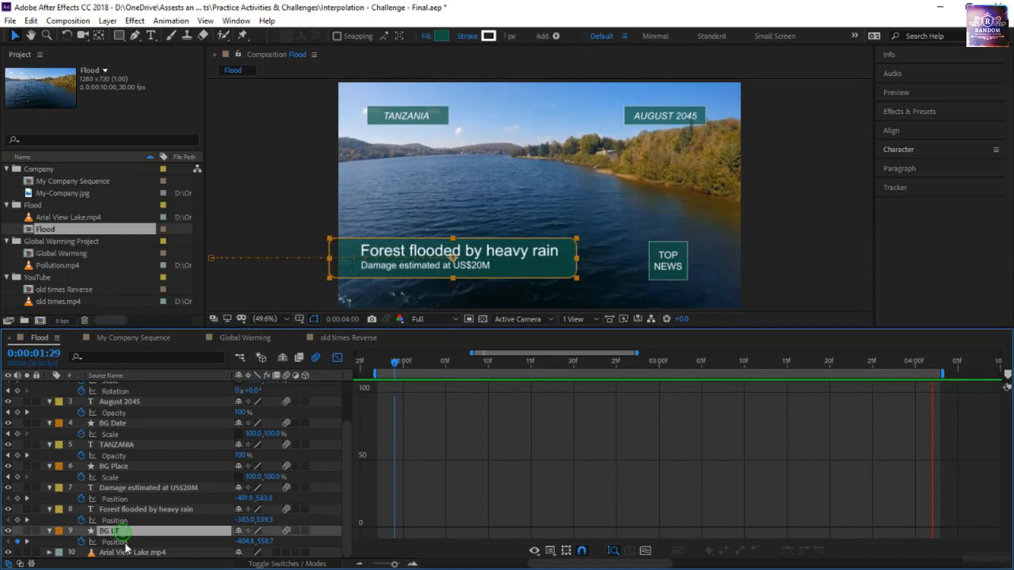
click(121, 542)
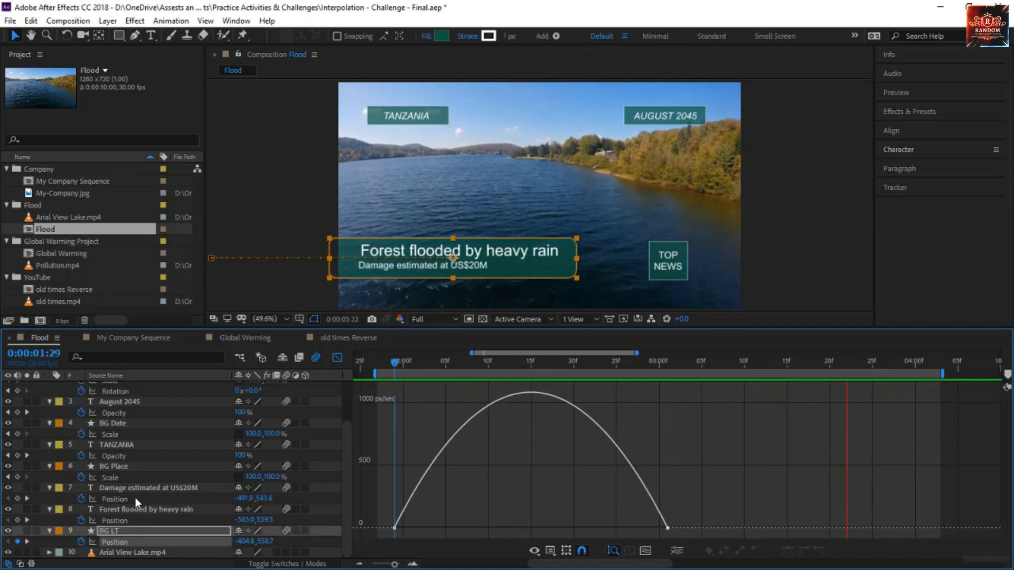
shift+click(115, 499)
shift+click(132, 520)
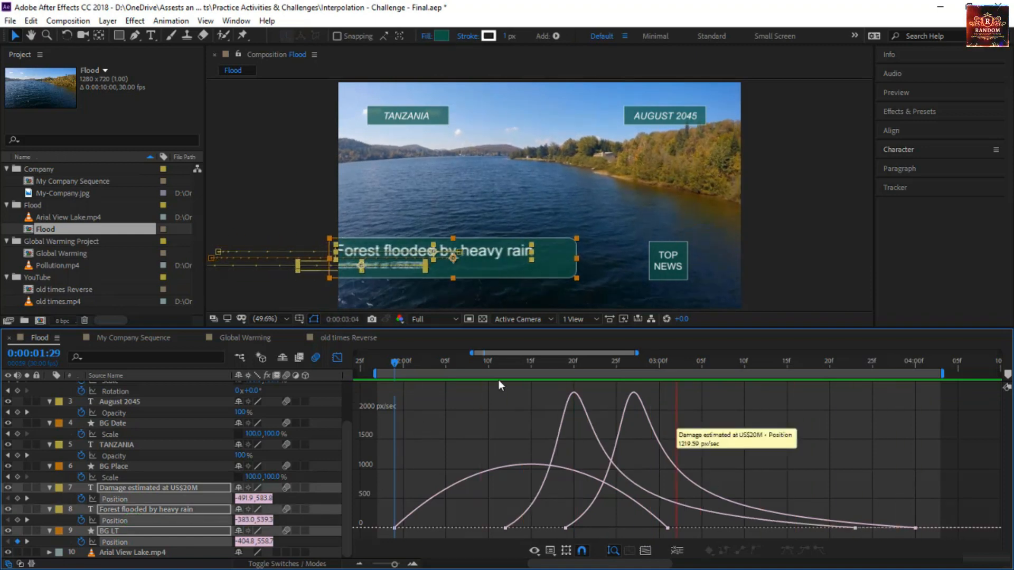
click(497, 363)
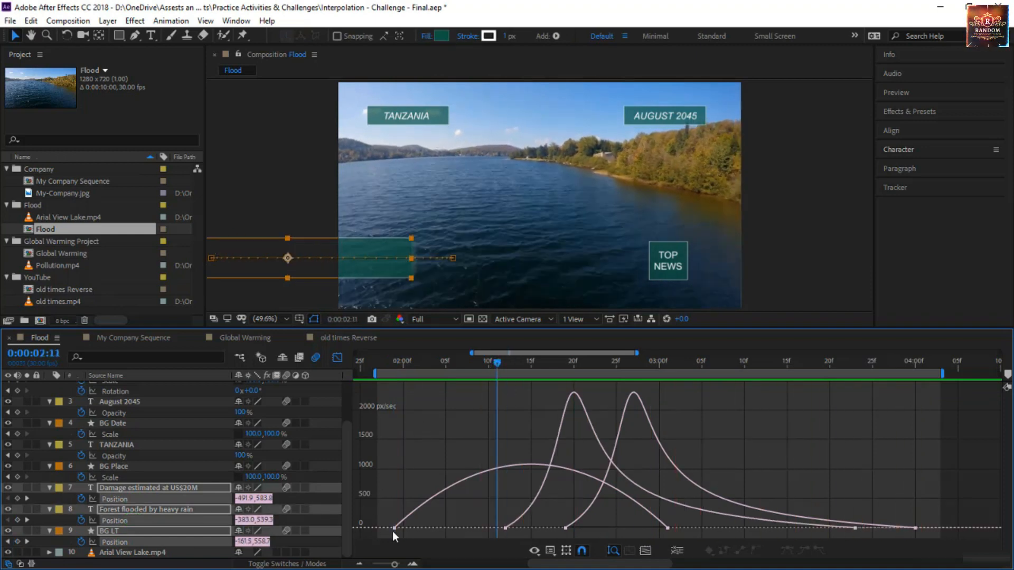
Reshape BG LT's Position speed curve into an early peak with a long slowdown, and move its ending keyframe to about 0:00:03:17
click(596, 488)
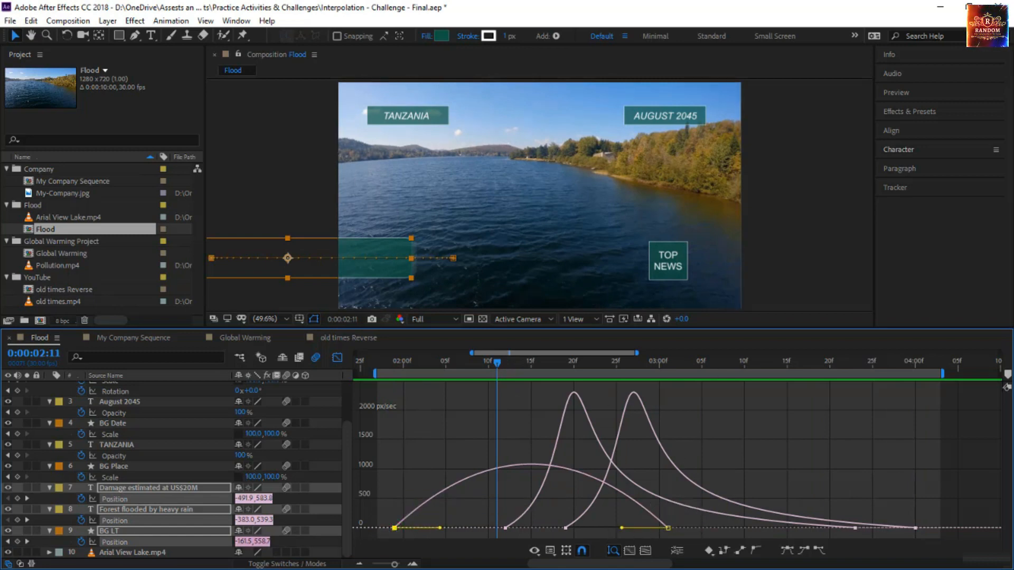
click(668, 528)
drag(622, 529, 531, 528)
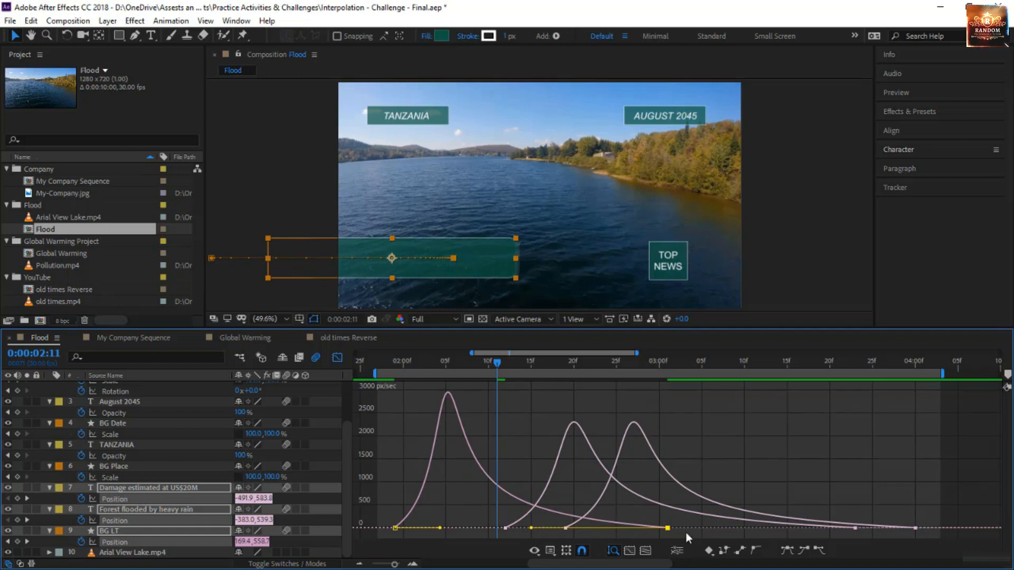
drag(668, 528, 805, 544)
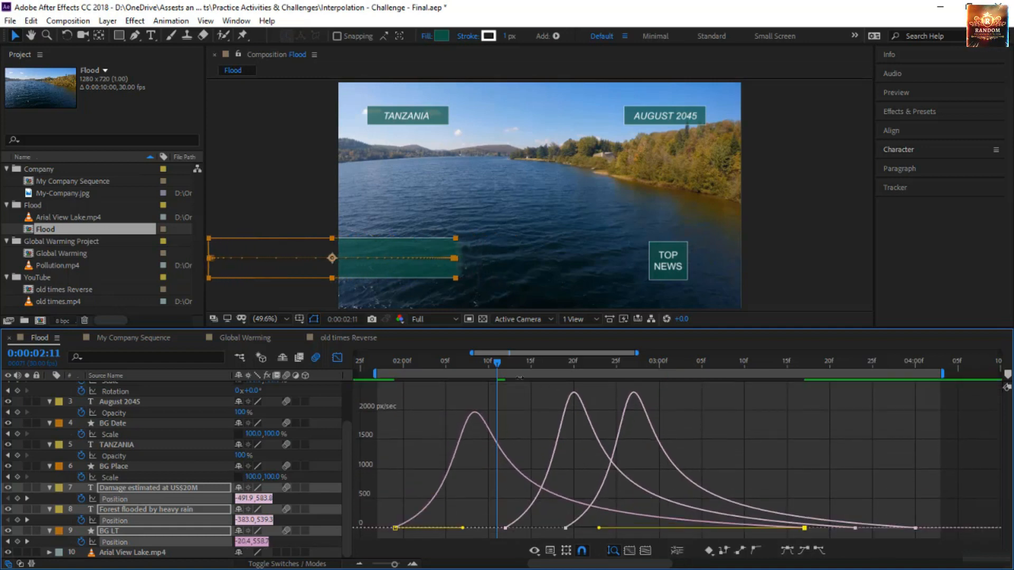
Preview the three lower-third layers sliding in with nothing selected, and return to the layer bars
key(space)
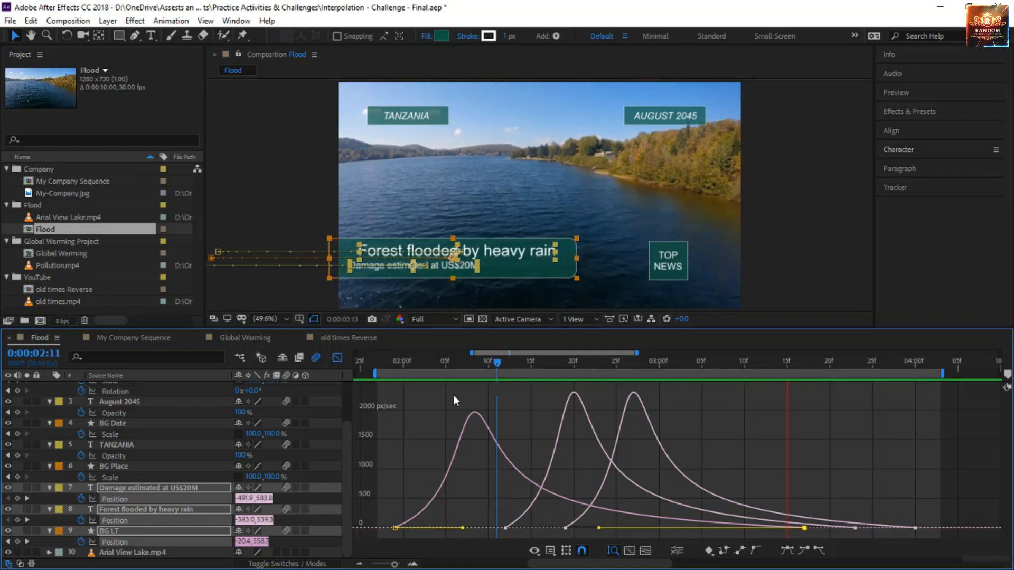
click(453, 395)
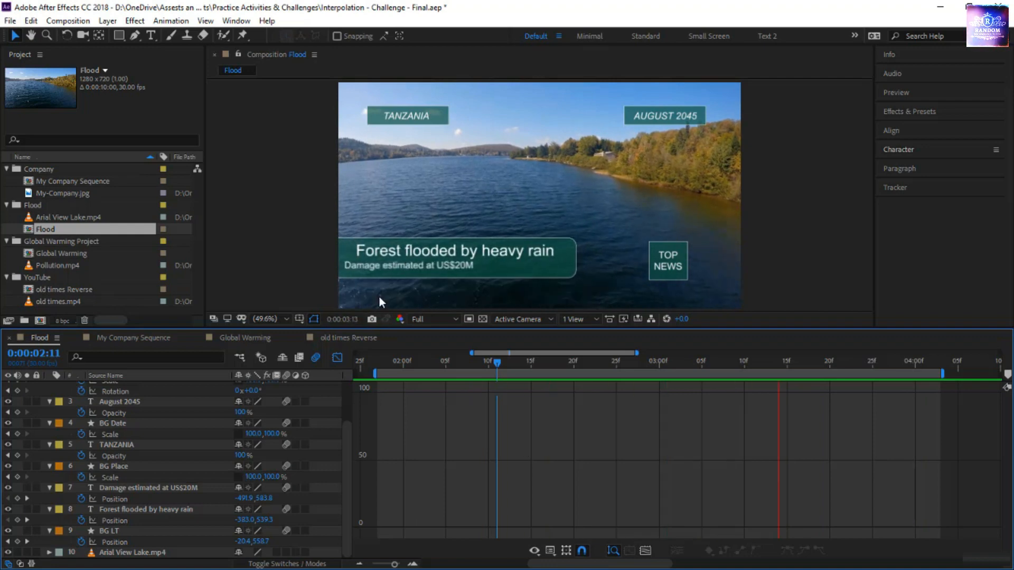
click(337, 357)
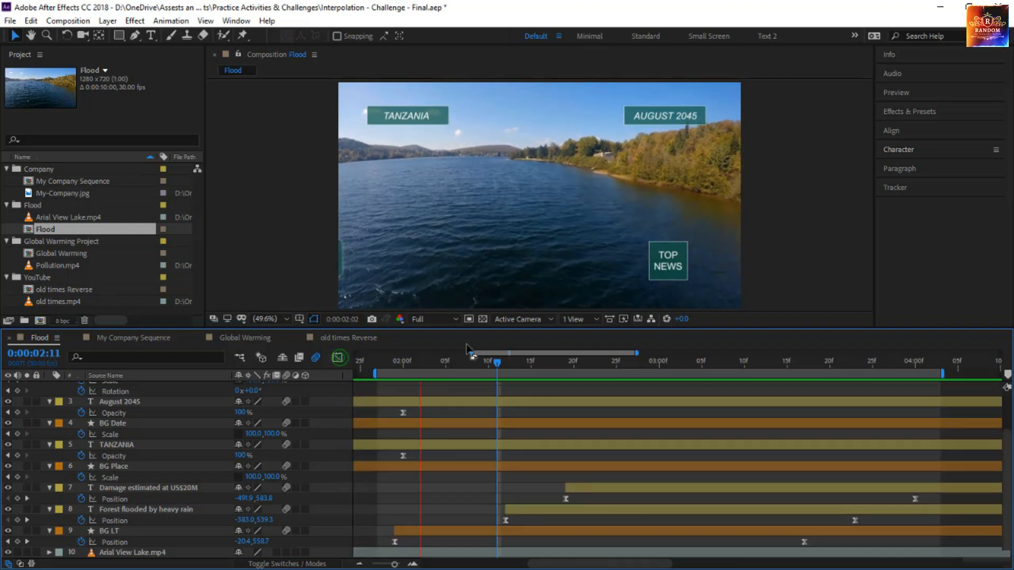
Show the whole Flood timeline, end the work area at about 0:00:05:01, and preview the full animation from the start
click(481, 376)
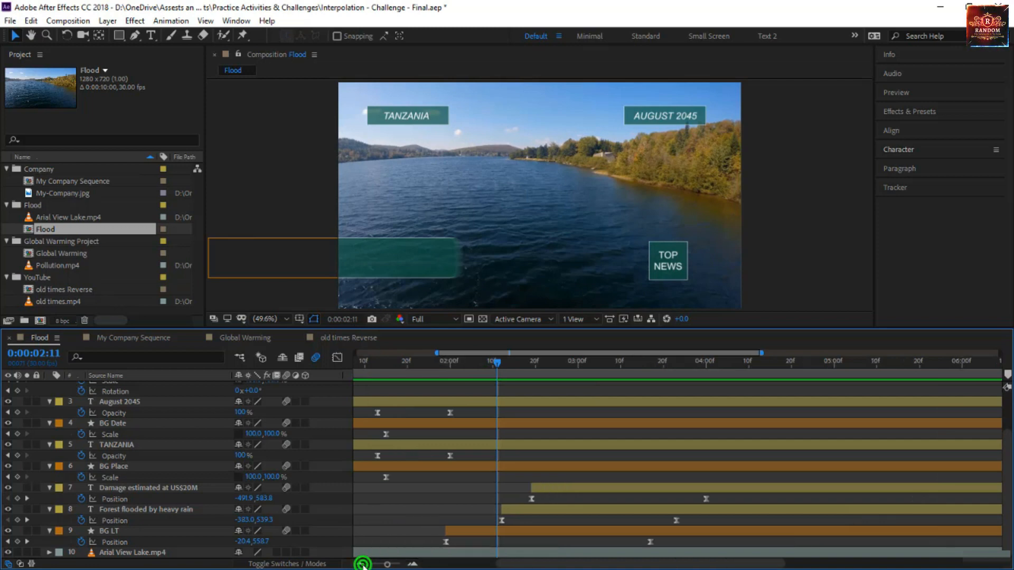
click(363, 564)
click(681, 361)
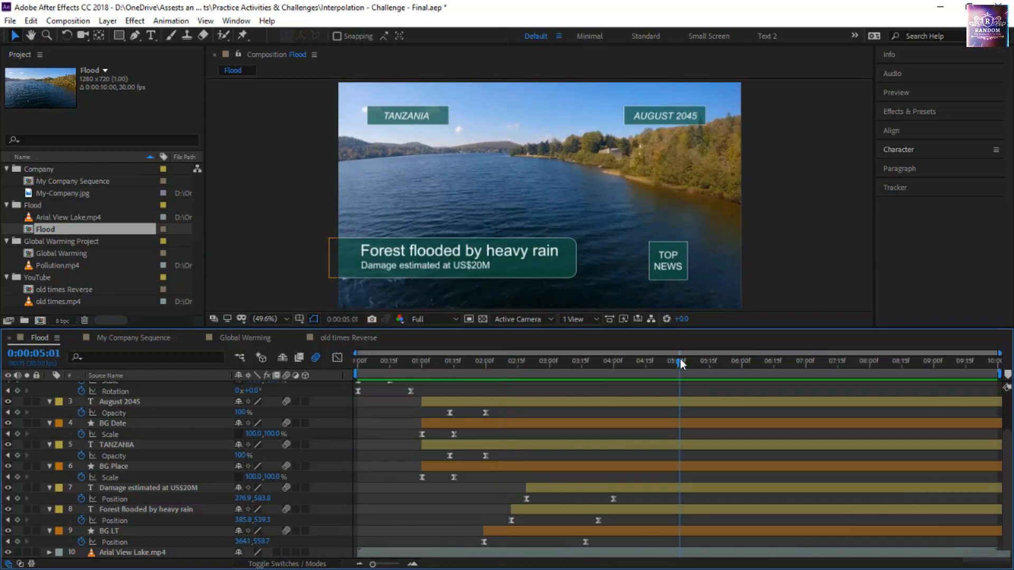
key(space)
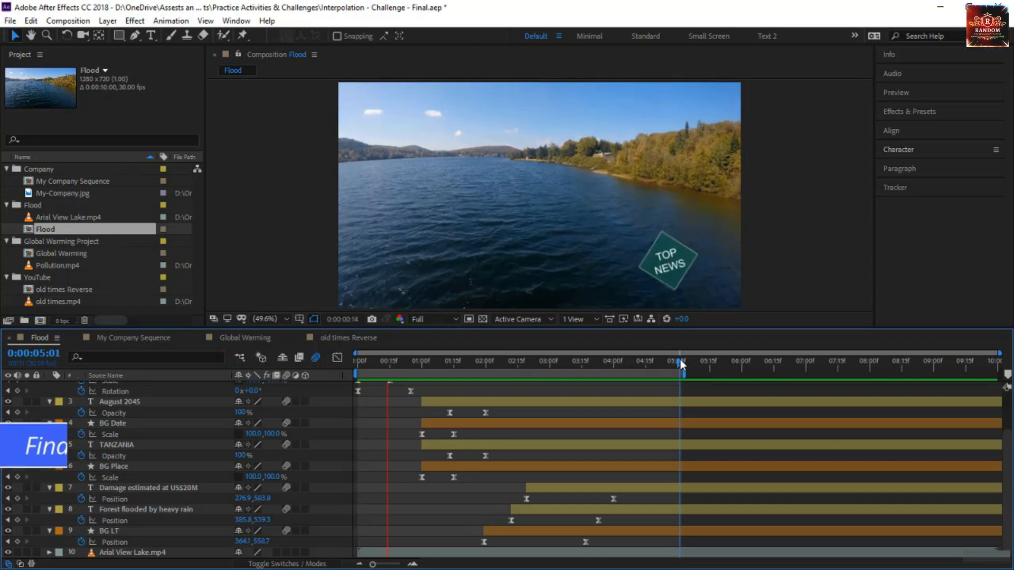